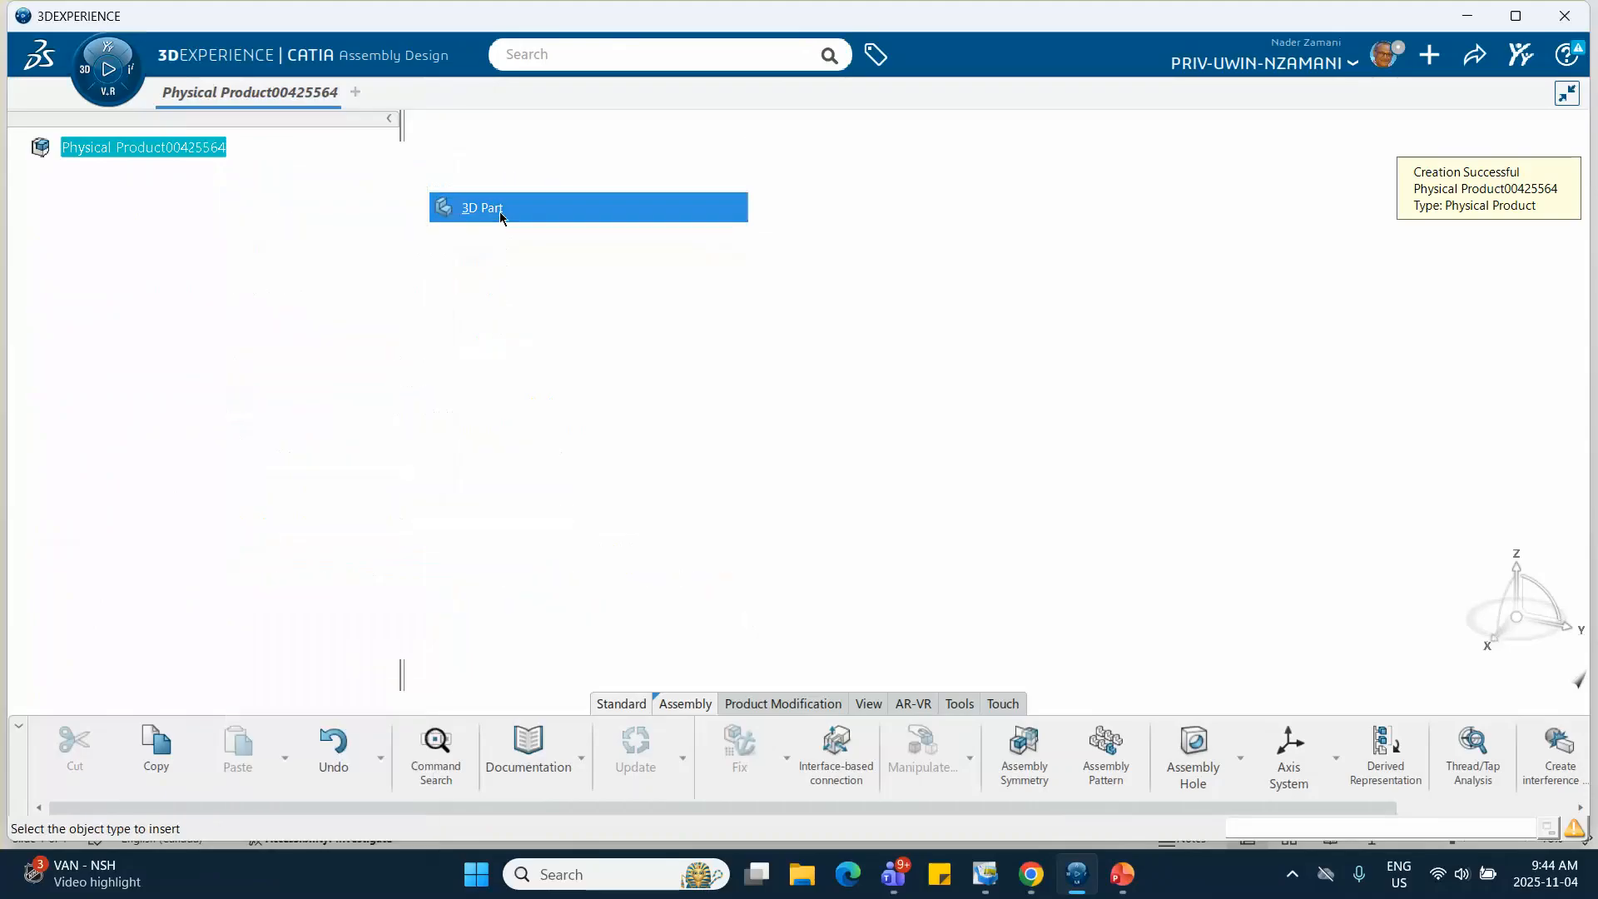
Rename the newly inserted 3D part by setting both its title and its instance title to "outer".
{"action": "right_click", "coordinate": [123, 178]}
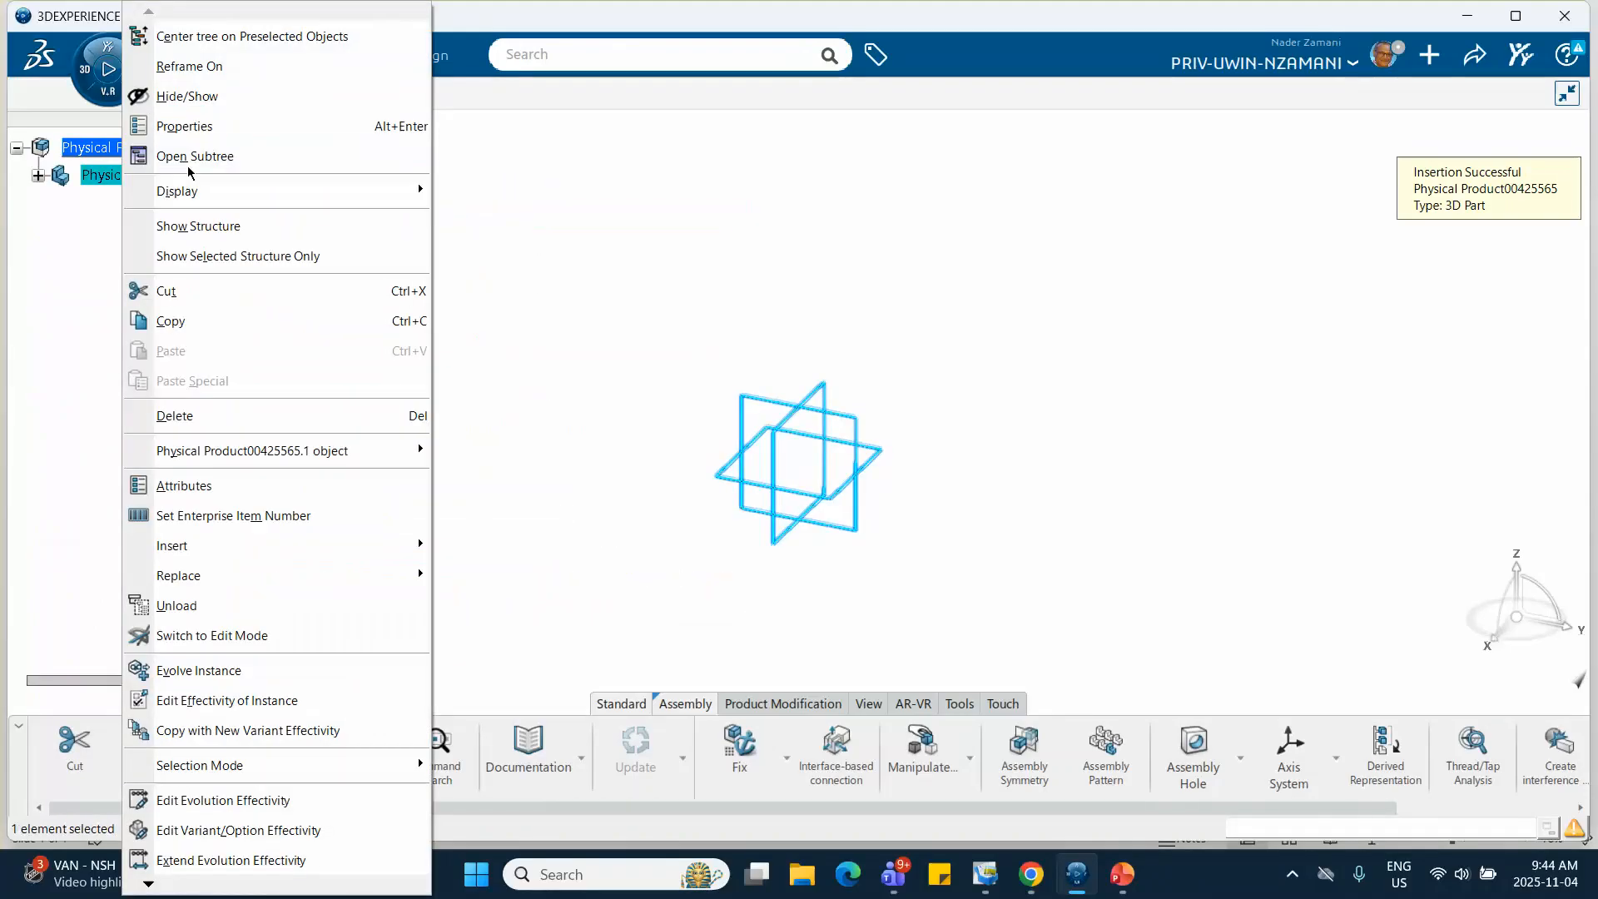
{"action": "left_click", "coordinate": [207, 138]}
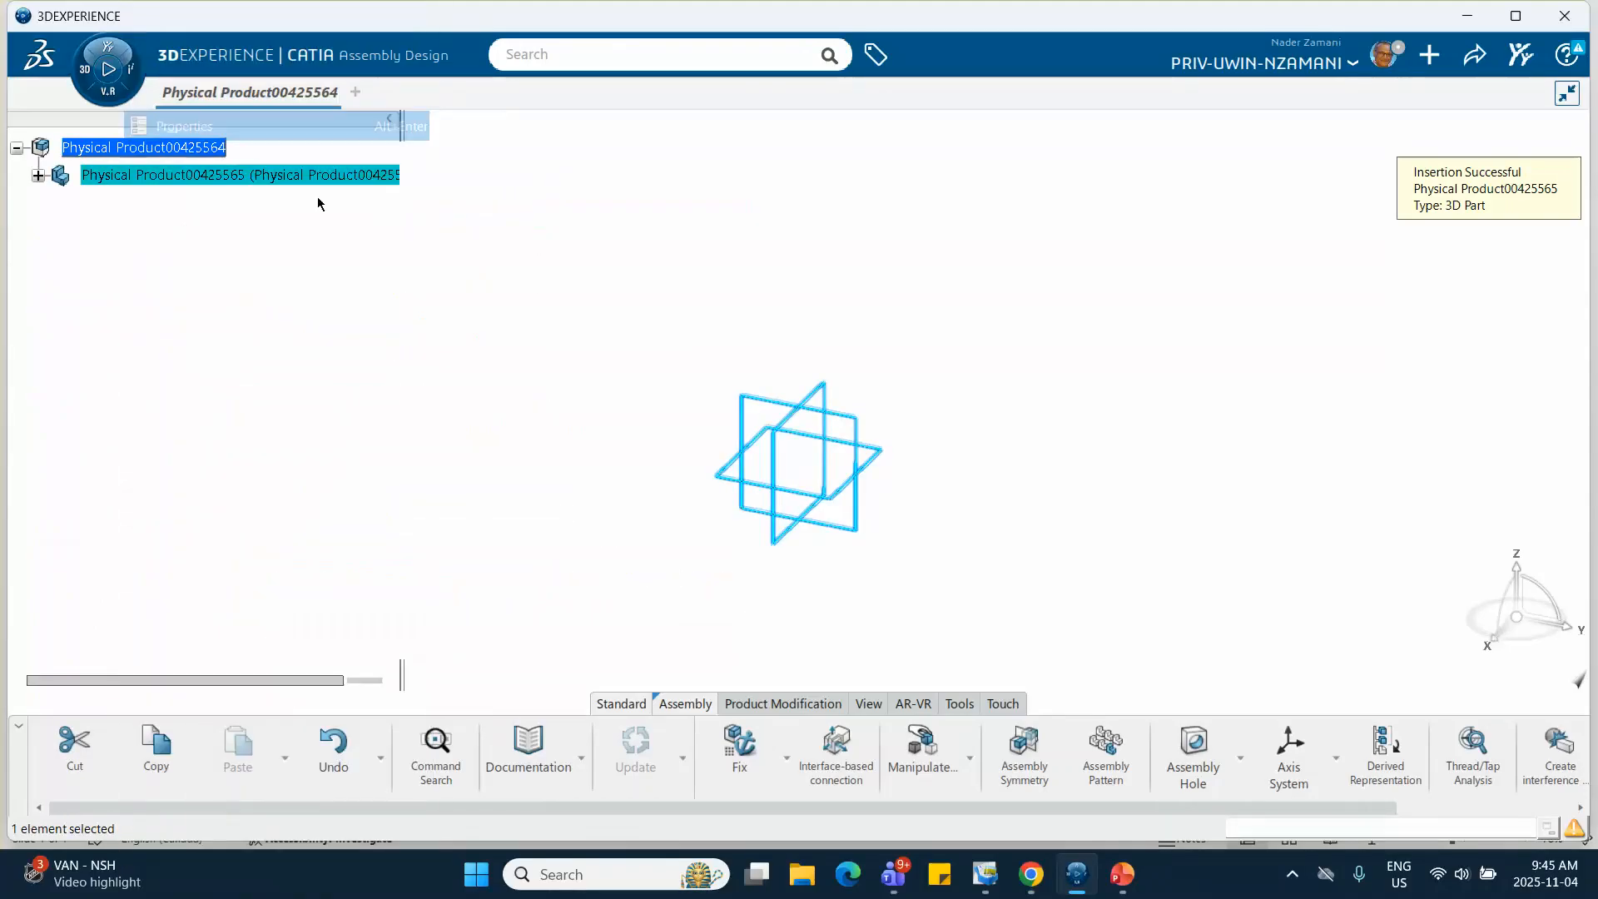
{"action": "left_click_drag", "start_coordinate": [1171, 302], "coordinate": [828, 278]}
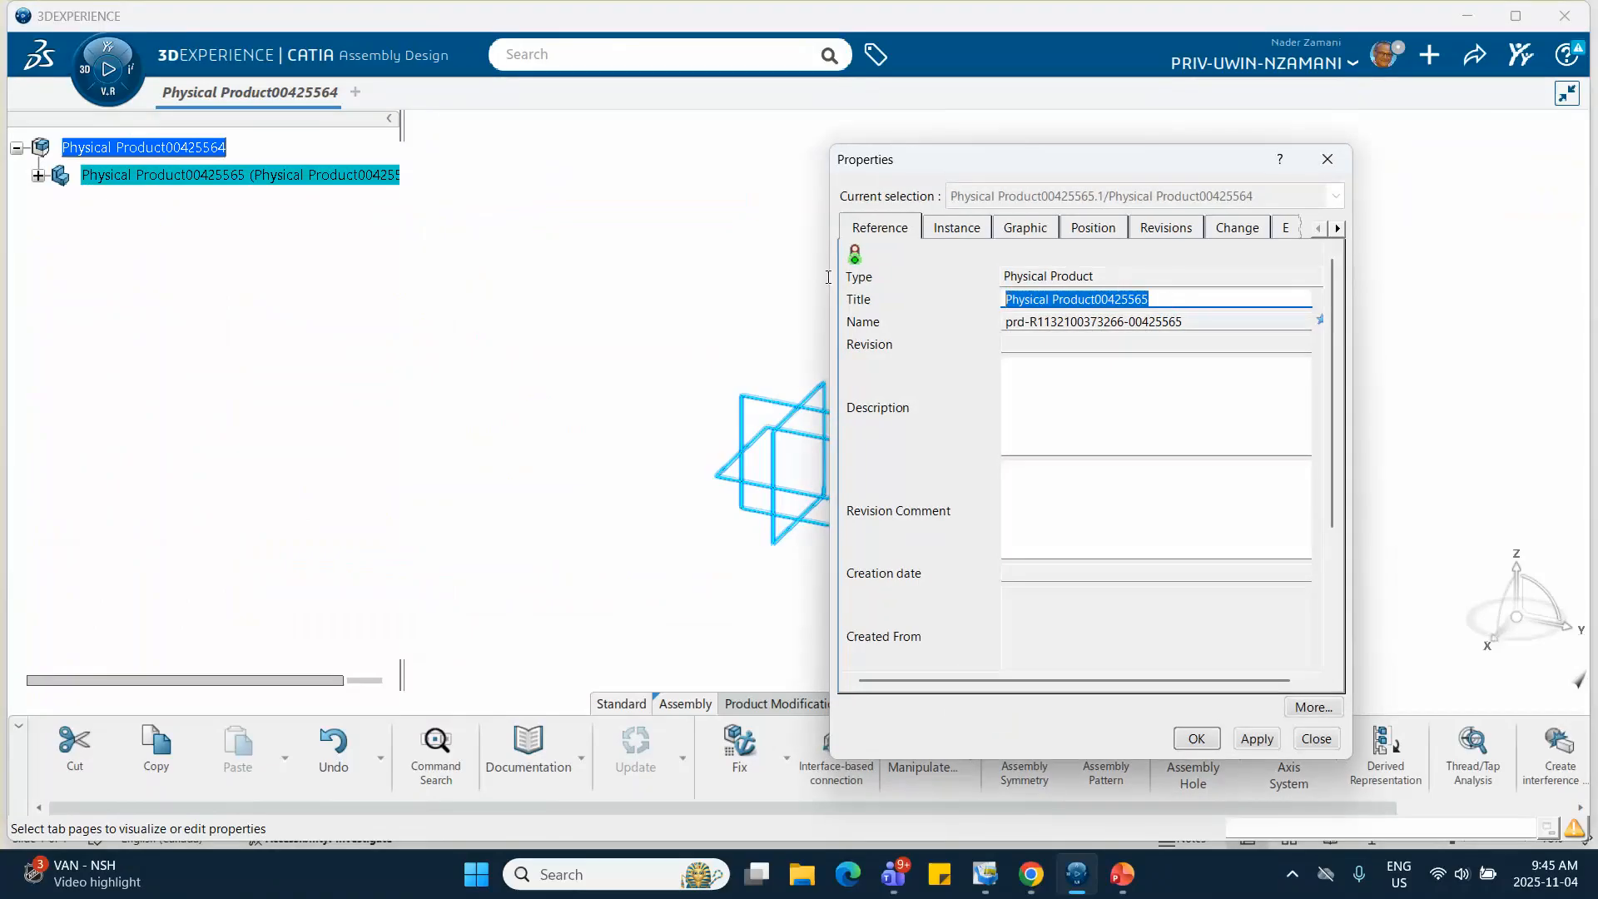
{"action": "type", "text": "outer"}
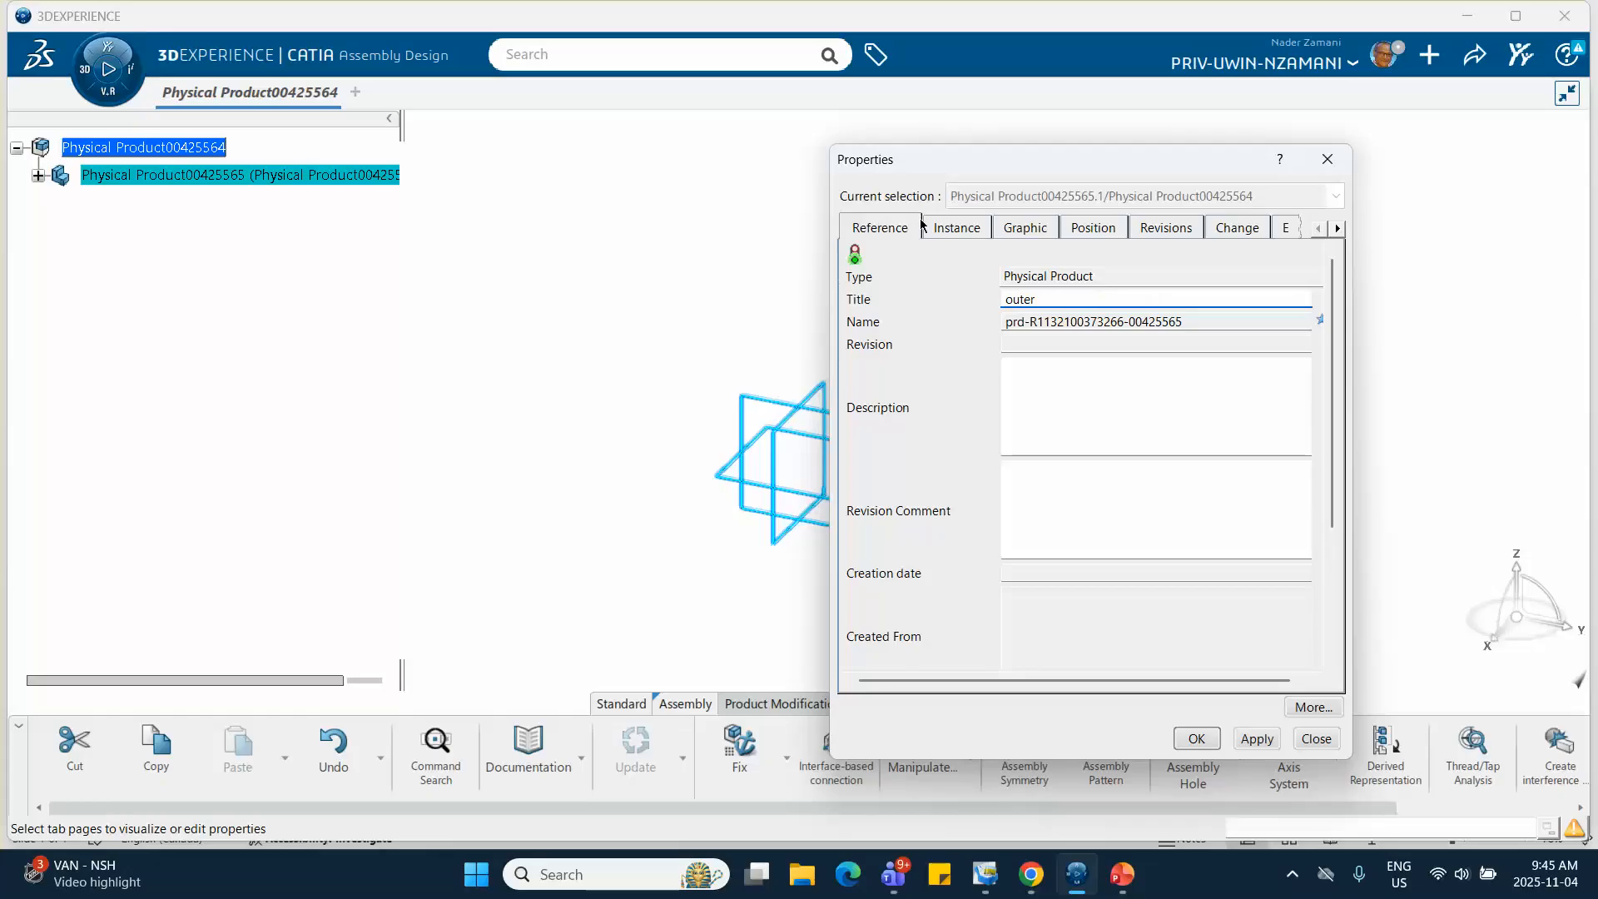
{"action": "left_click", "coordinate": [958, 228]}
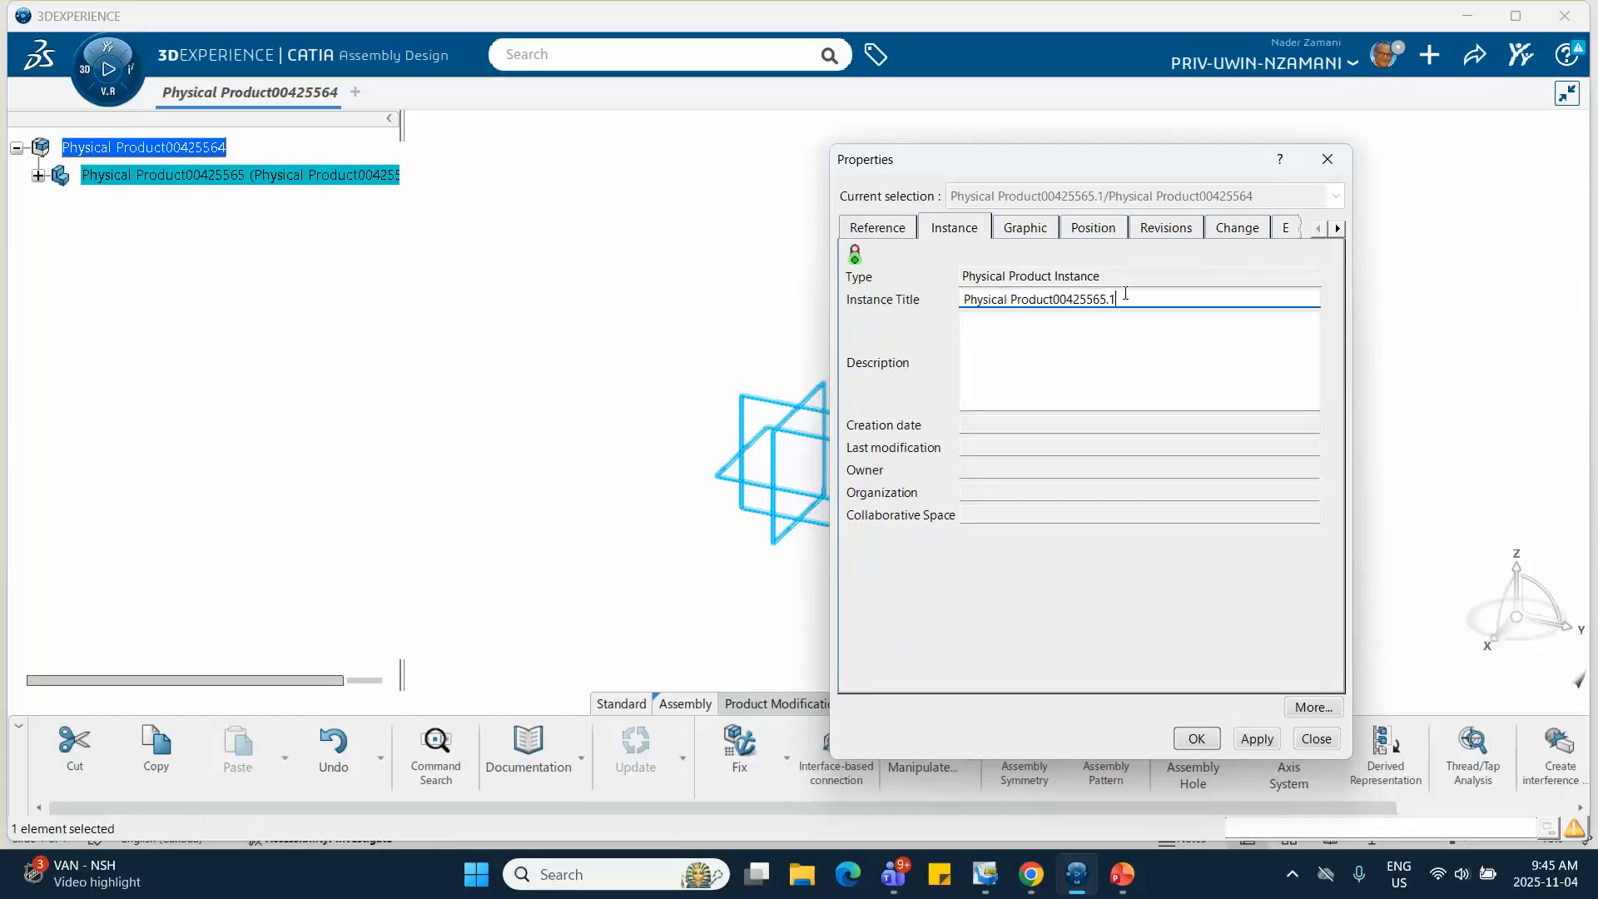
{"action": "left_click_drag", "start_coordinate": [1115, 298], "coordinate": [914, 287]}
{"action": "type", "text": "outer"}
Set the outer part's graphic color to yellow and apply the property changes.
{"action": "left_click", "coordinate": [1021, 229]}
{"action": "left_click", "coordinate": [975, 301]}
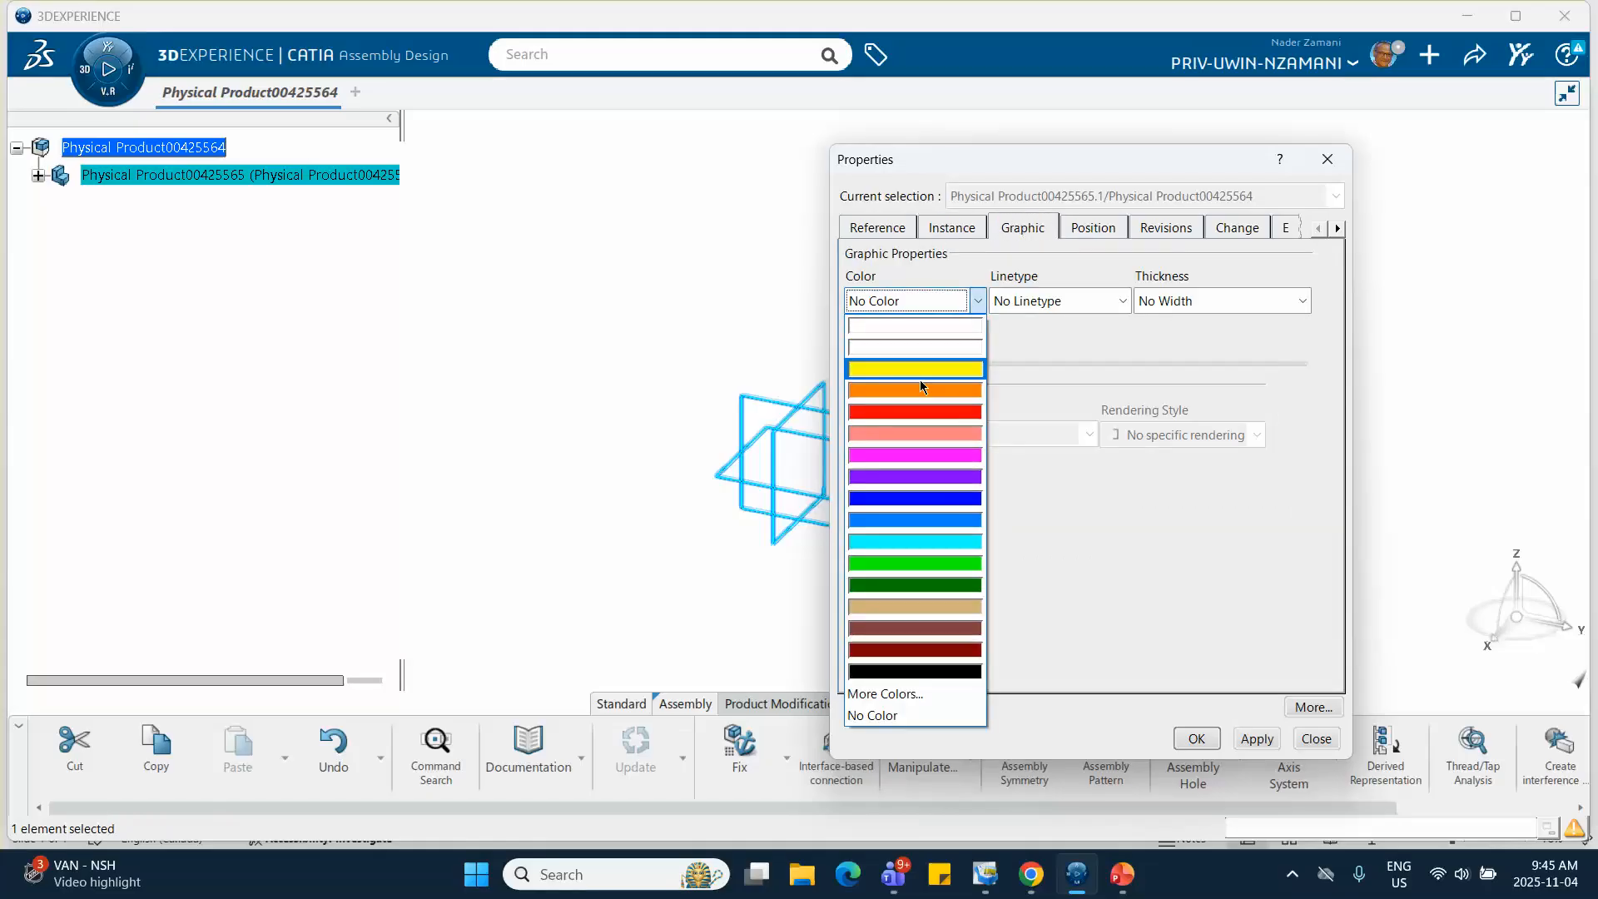
{"action": "left_click", "coordinate": [912, 371]}
{"action": "left_click", "coordinate": [1196, 738]}
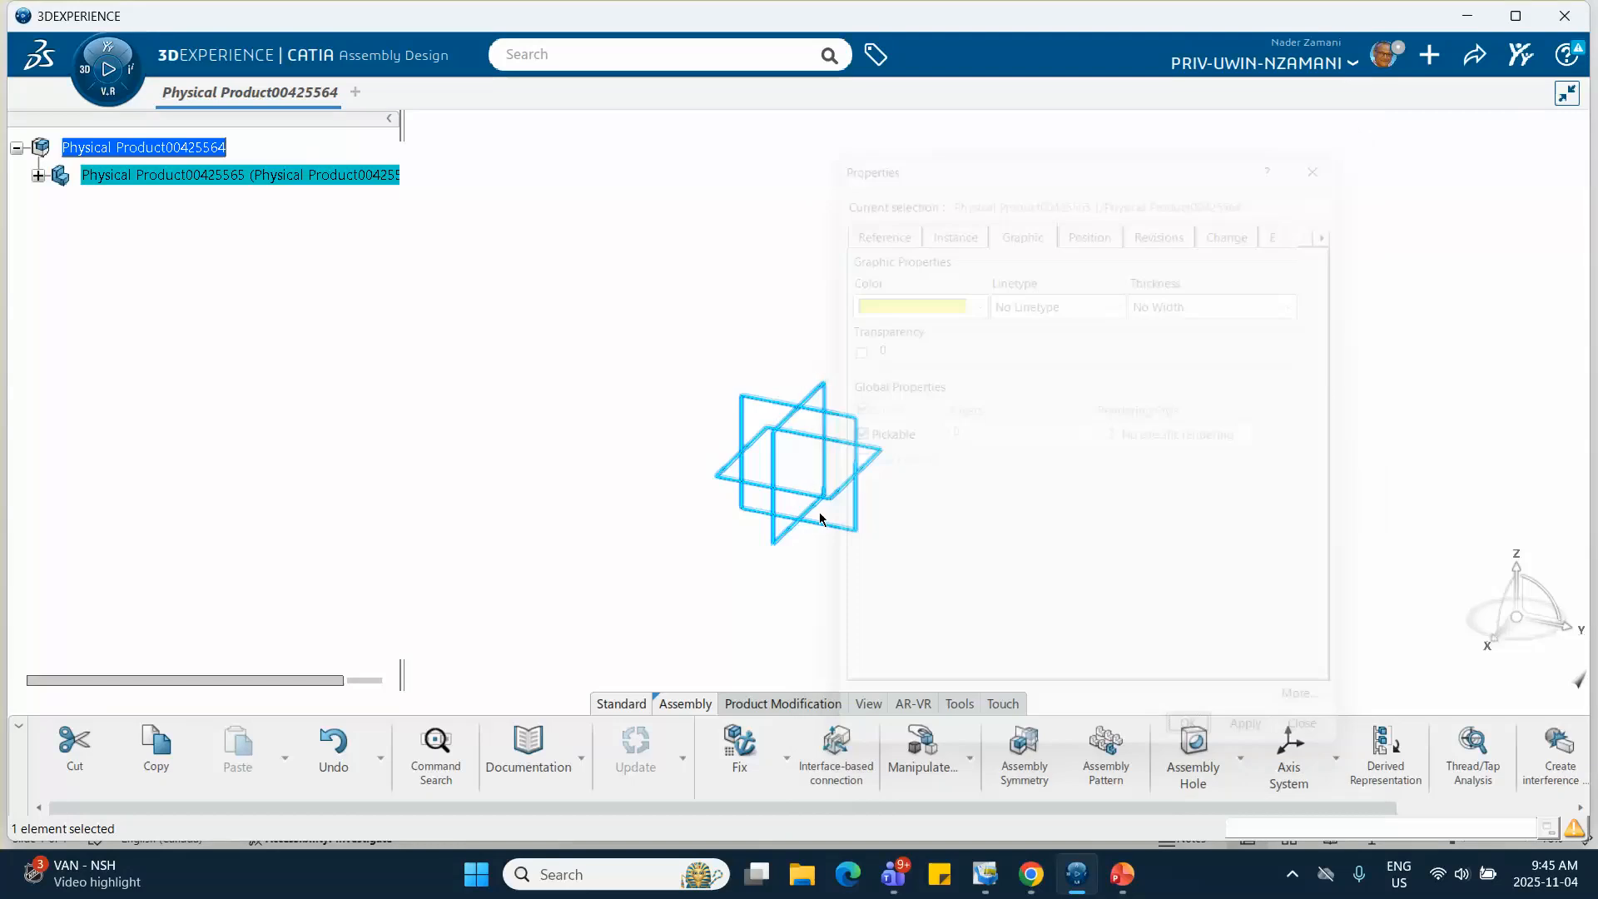
Activate the outer part's 3D shape for part design and start a sketch on its yz plane.
{"action": "left_click", "coordinate": [39, 174]}
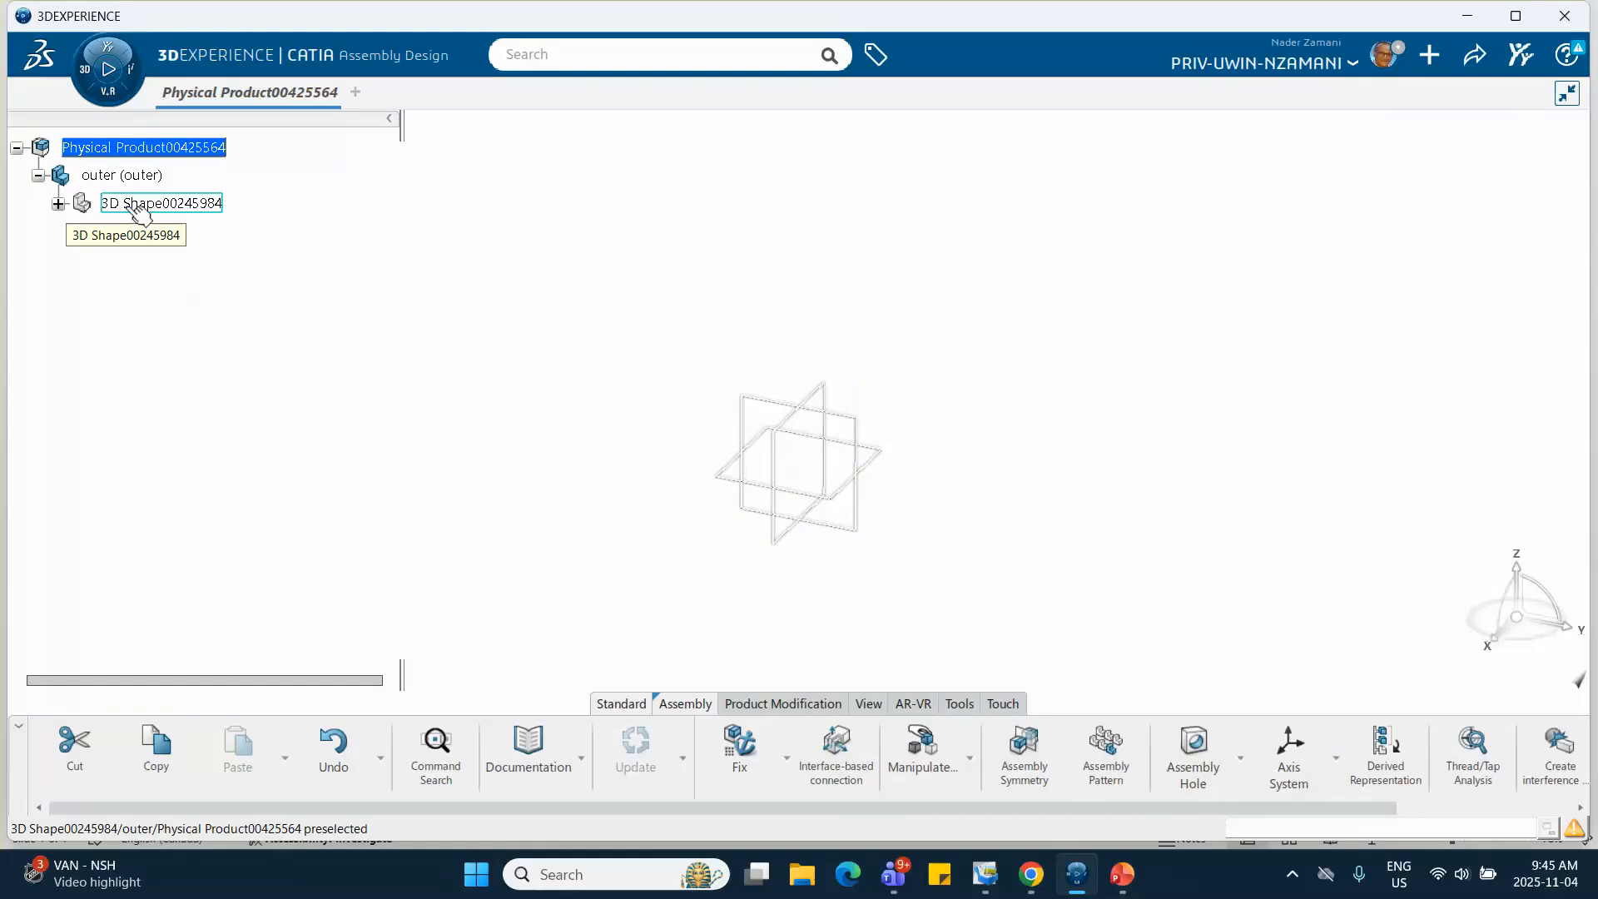
{"action": "left_click", "coordinate": [58, 203]}
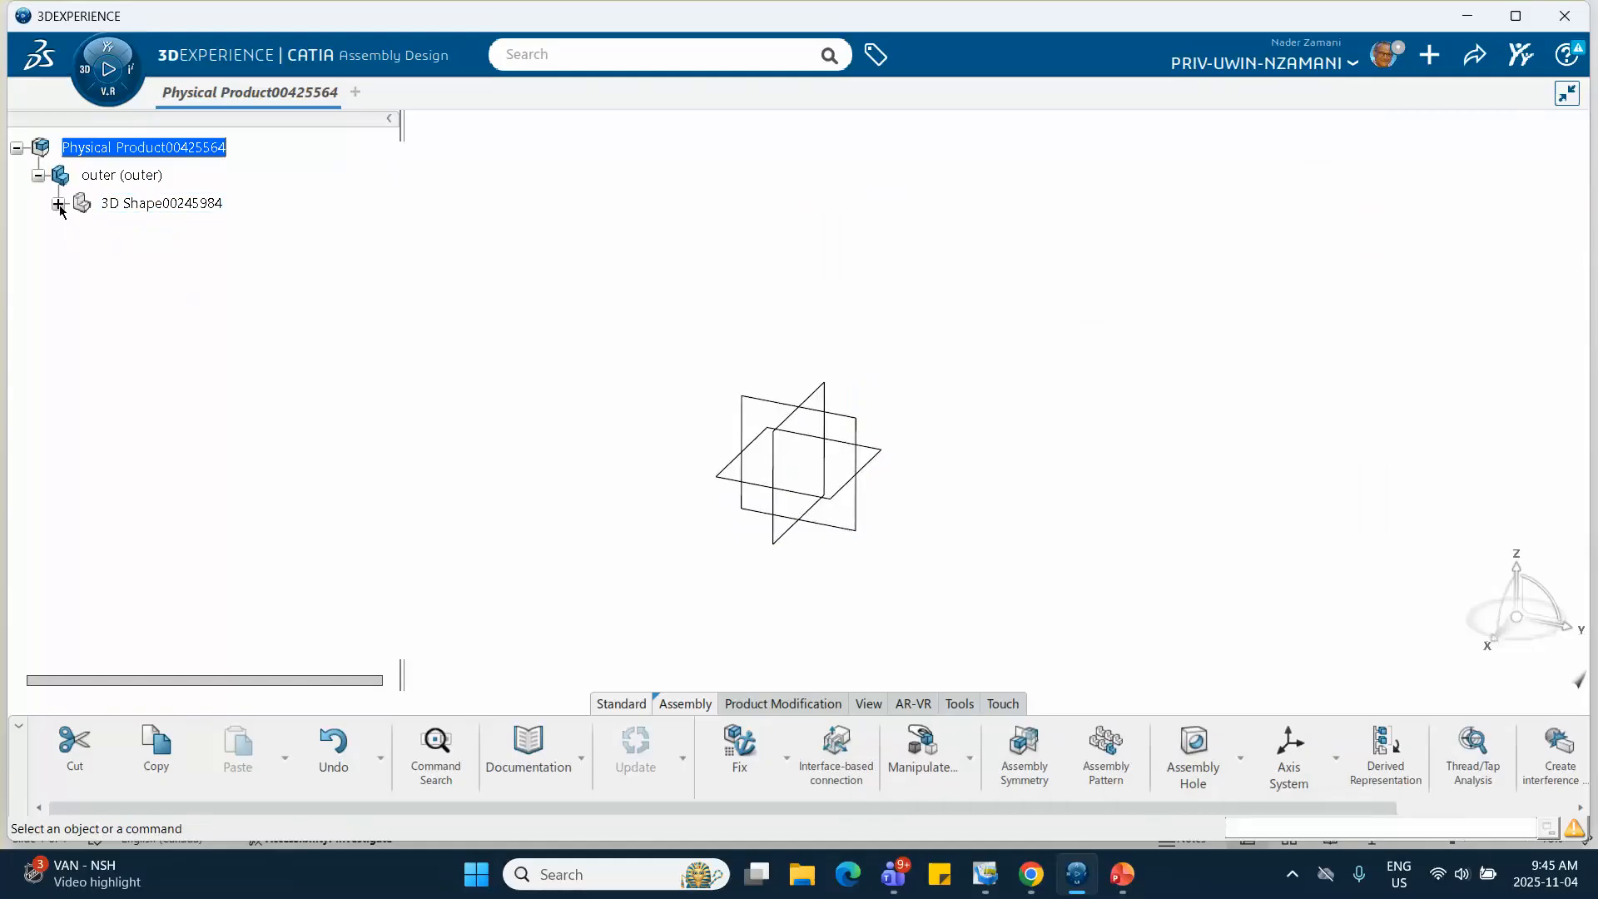
{"action": "left_click", "coordinate": [160, 208]}
{"action": "double_click", "coordinate": [160, 208]}
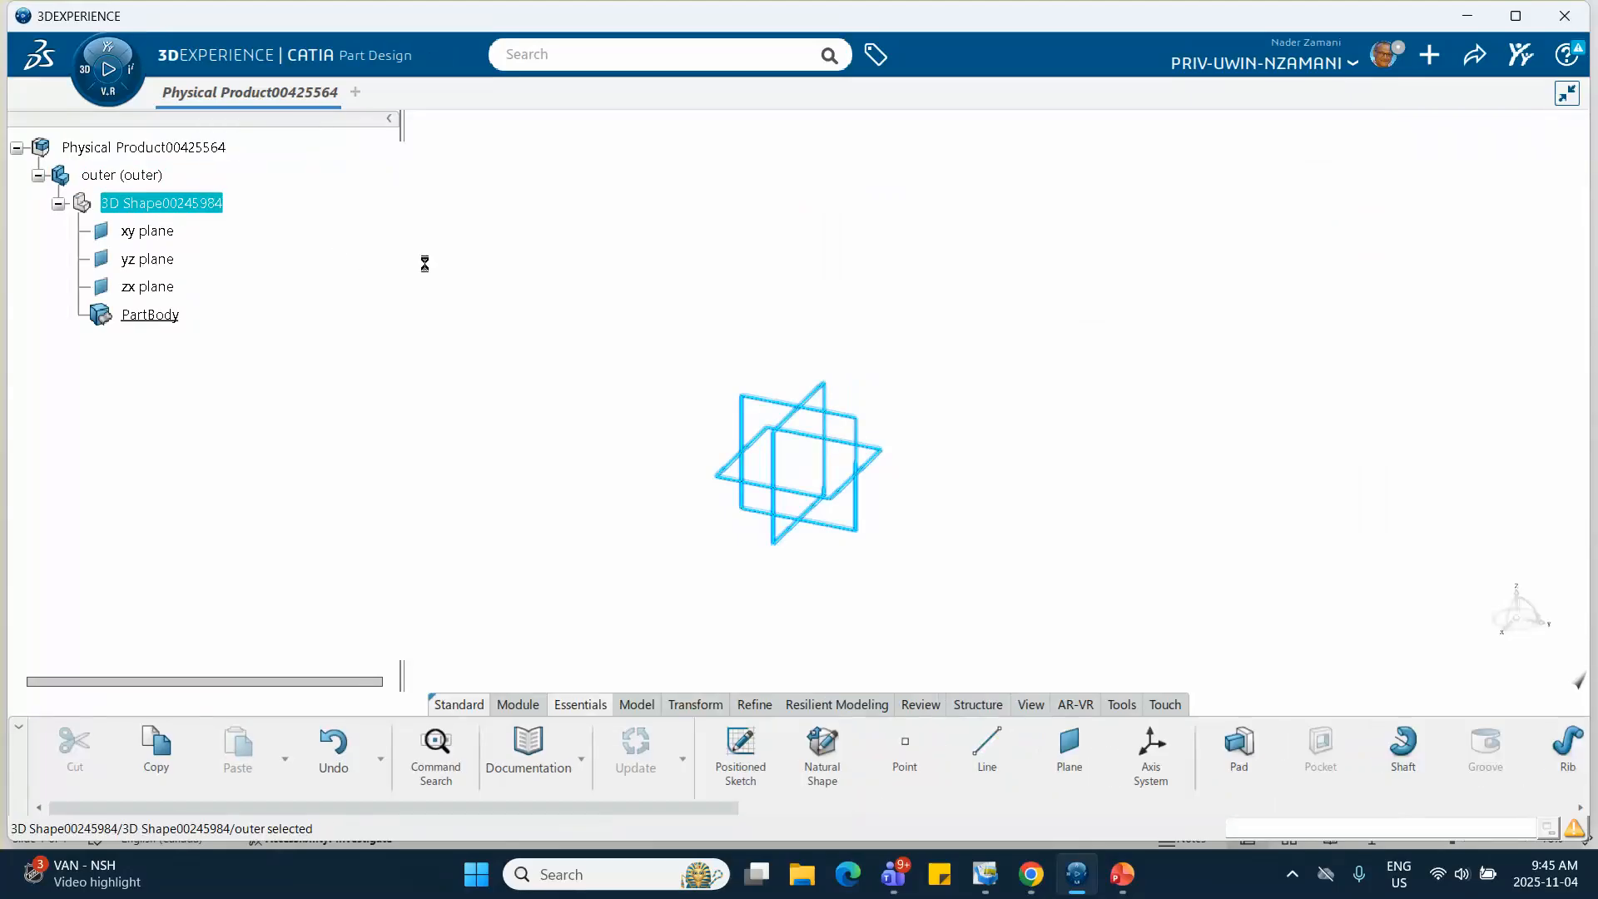
{"action": "left_click", "coordinate": [839, 425]}
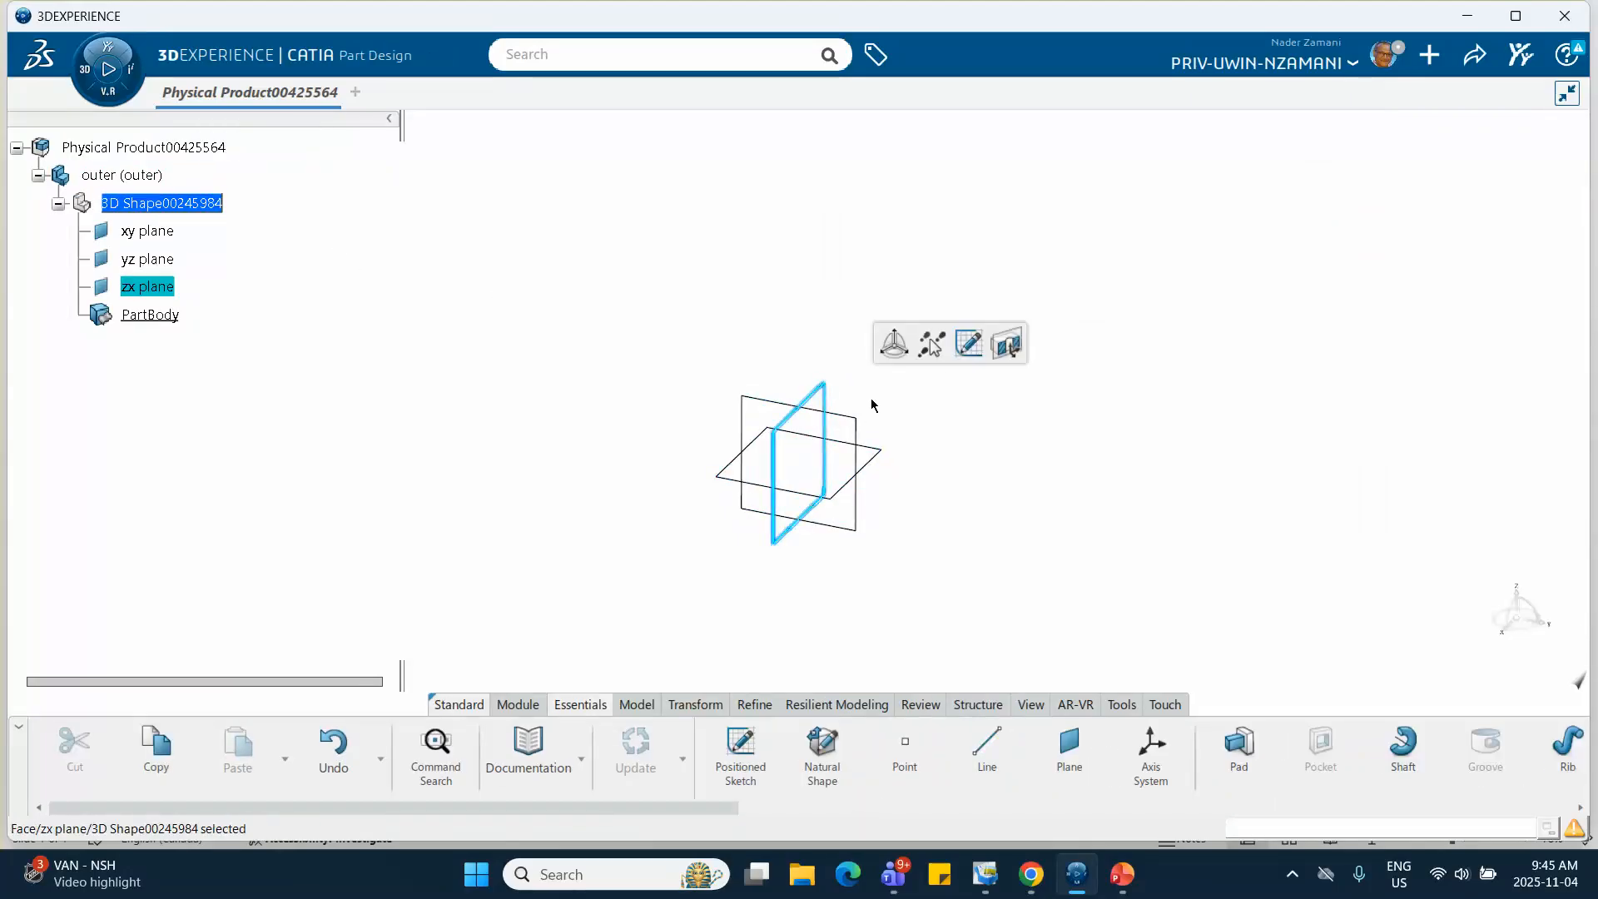
{"action": "left_click", "coordinate": [874, 400]}
{"action": "left_click", "coordinate": [857, 435]}
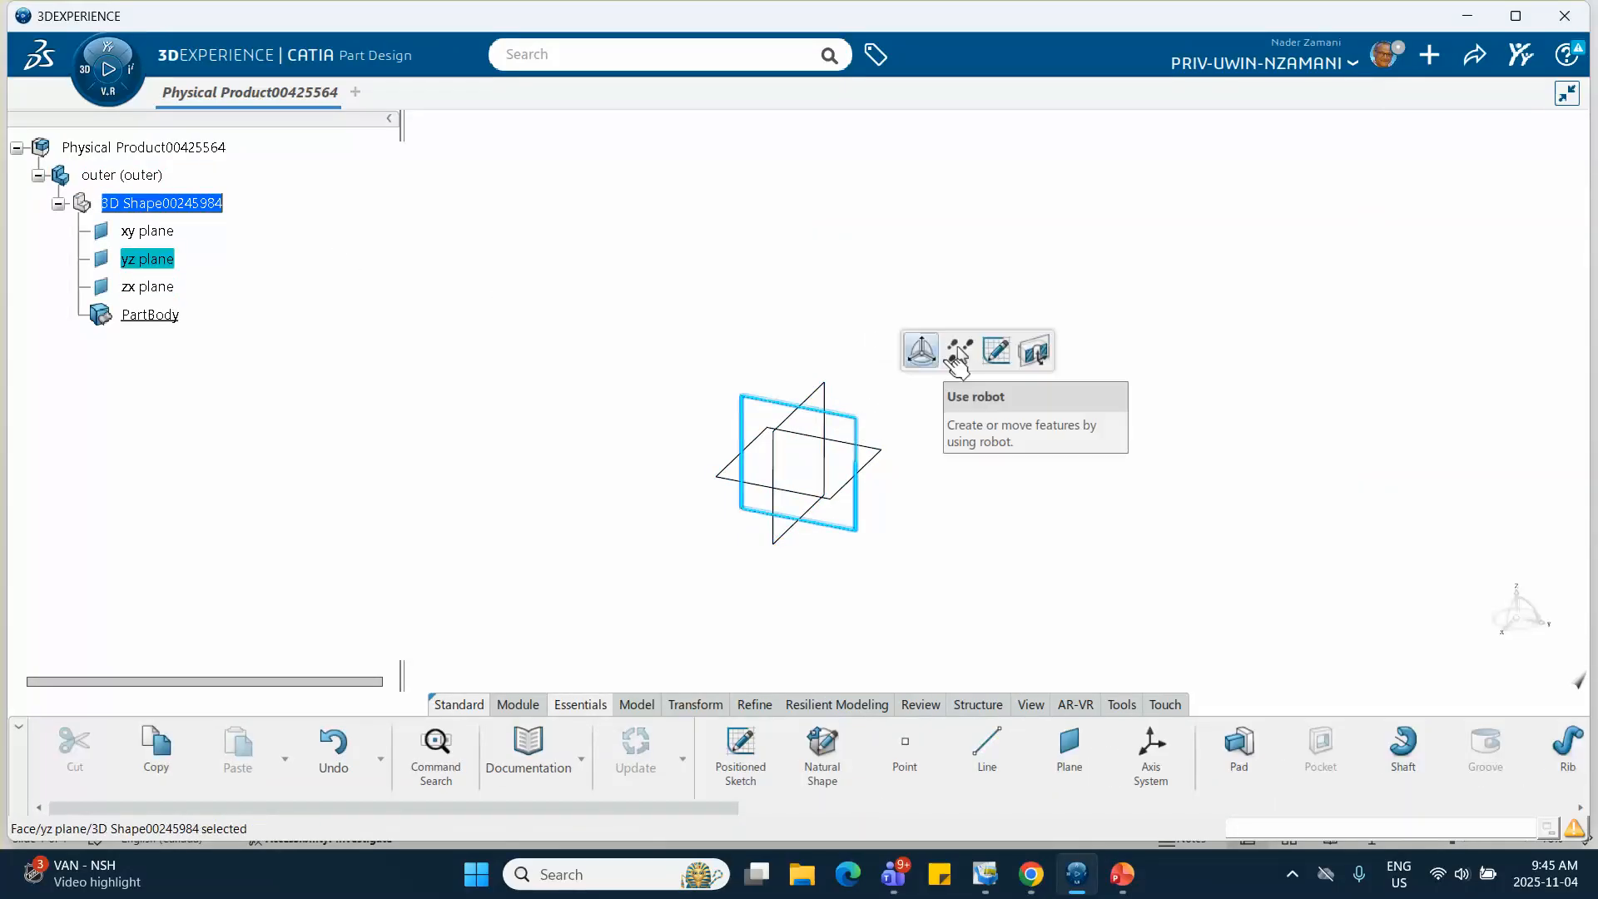
{"action": "left_click", "coordinate": [996, 351]}
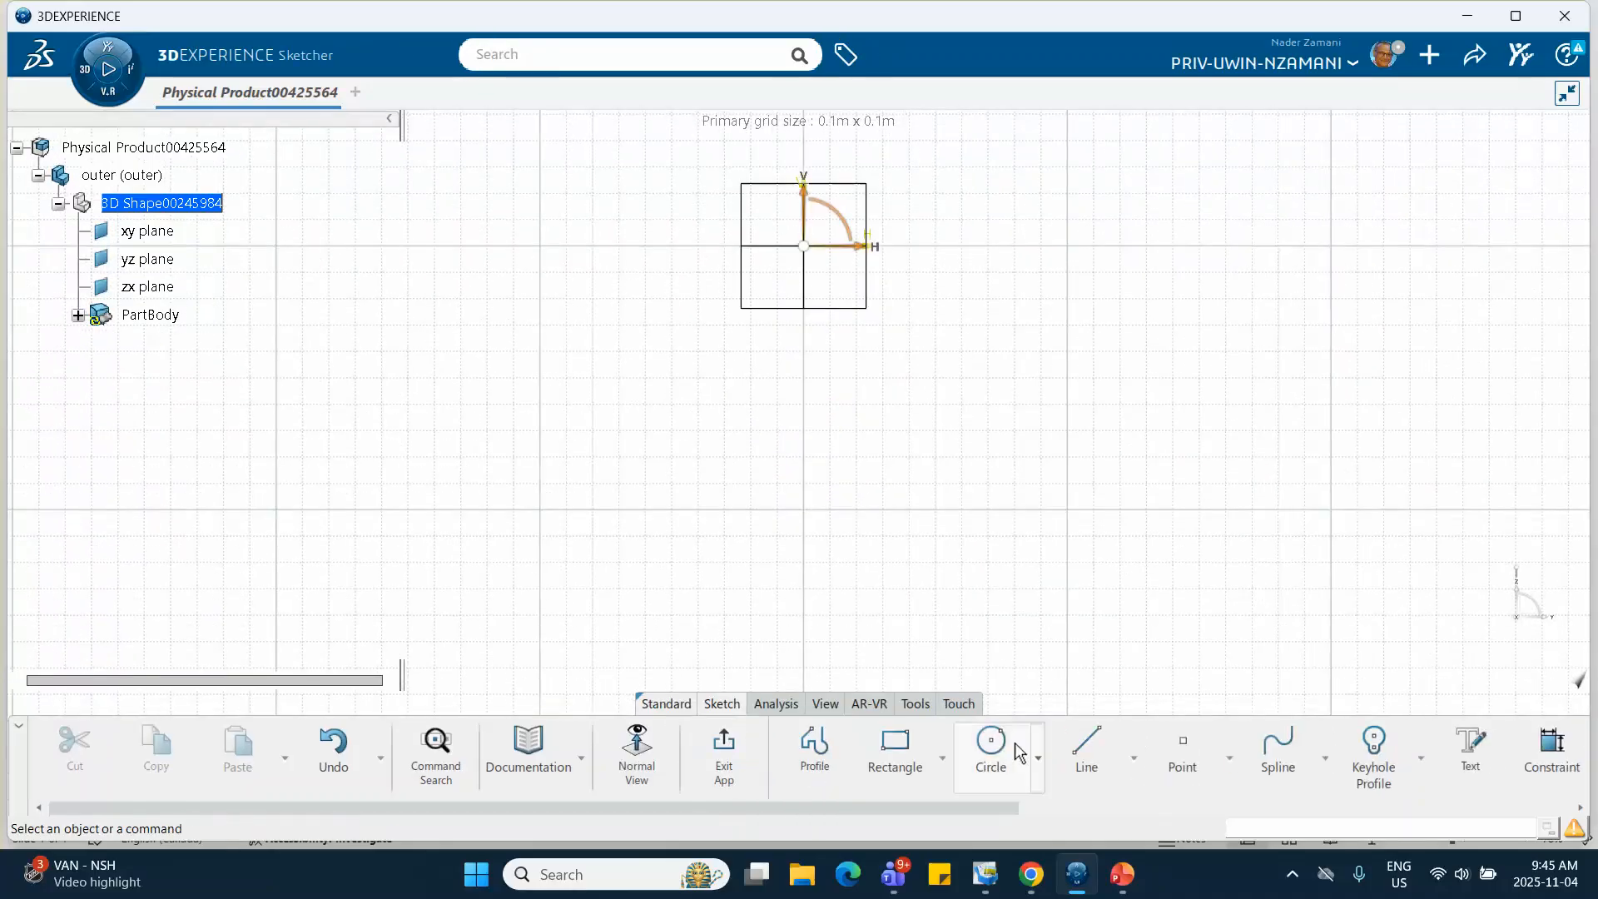
Sketch a lower semicircular arc centered on the origin with a radius of about 0.104 m and both ends on the horizontal axis.
{"action": "left_click", "coordinate": [1038, 757]}
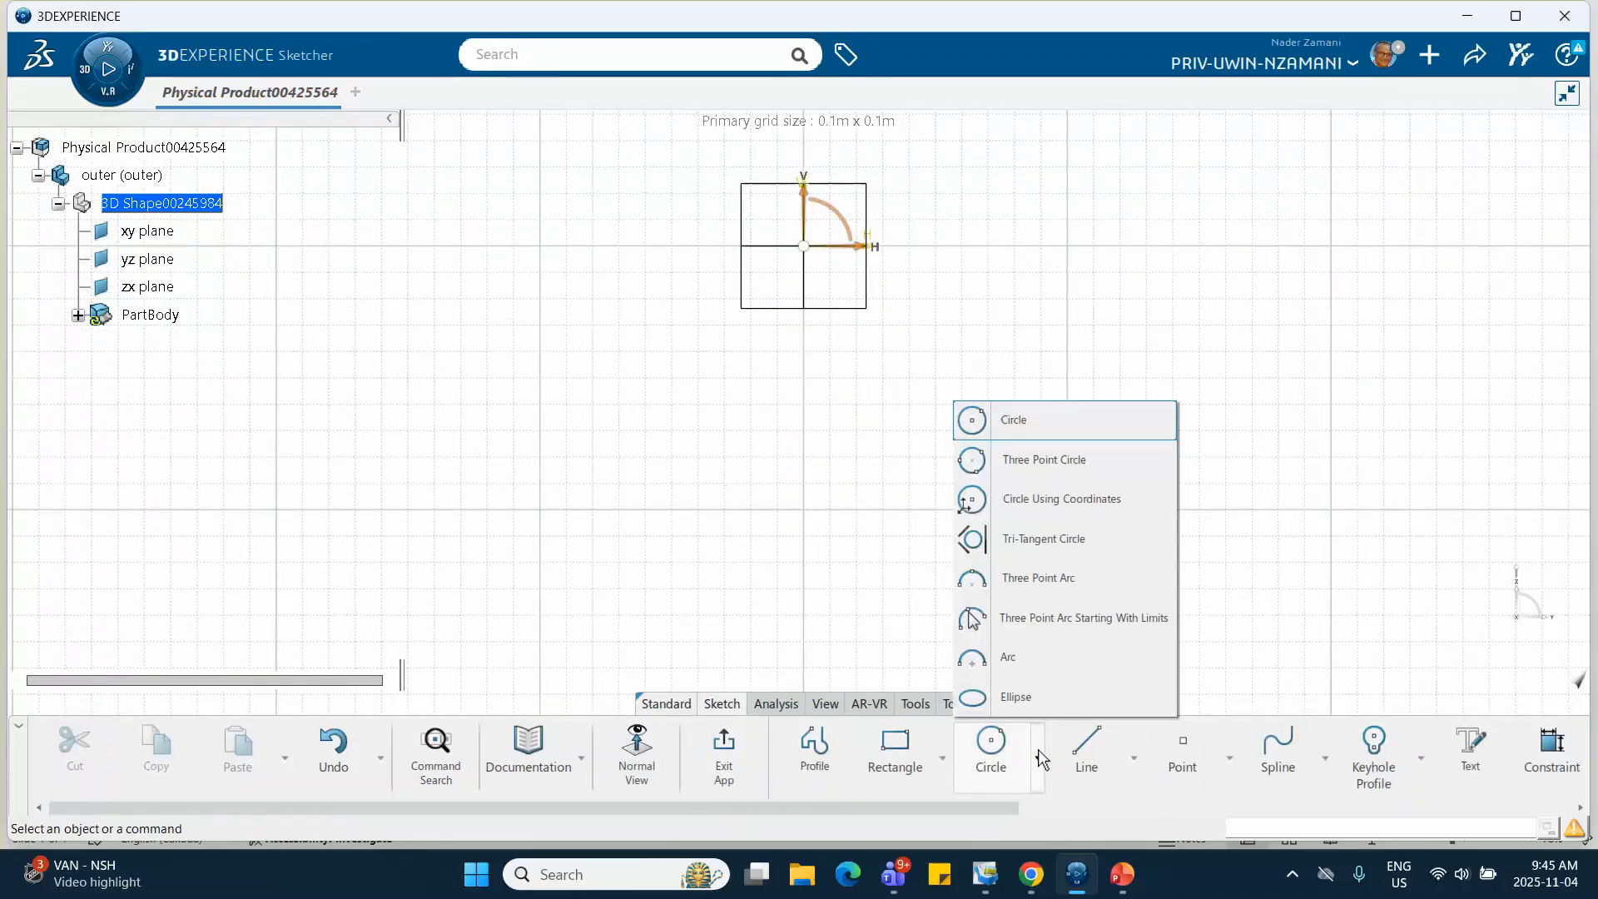
{"action": "left_click", "coordinate": [1015, 657]}
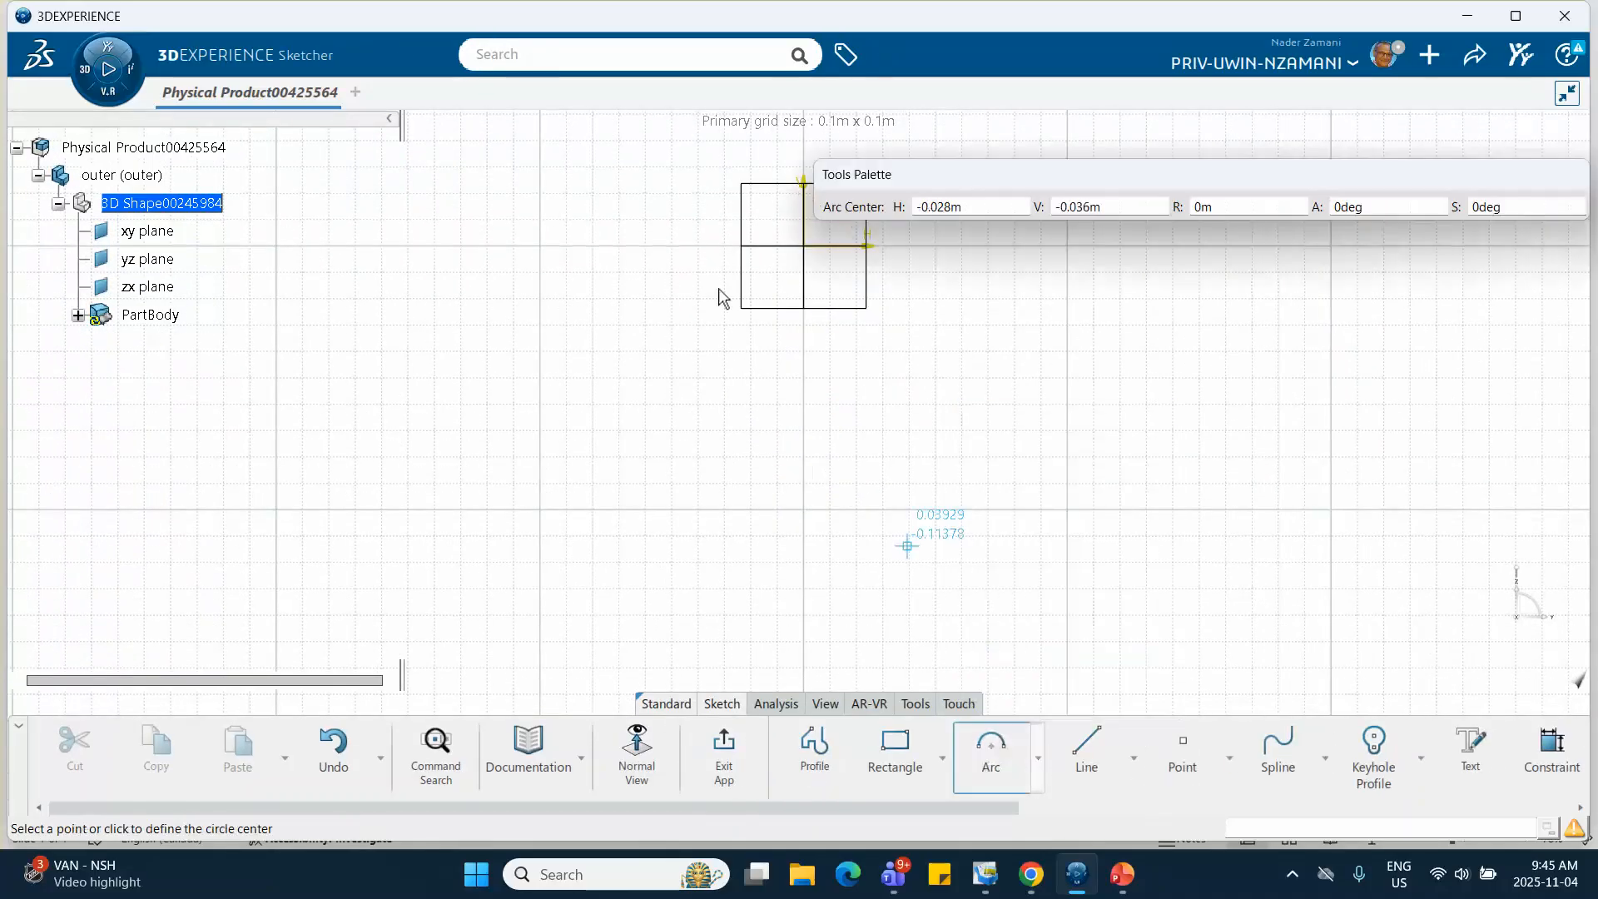
{"action": "left_click", "coordinate": [814, 248]}
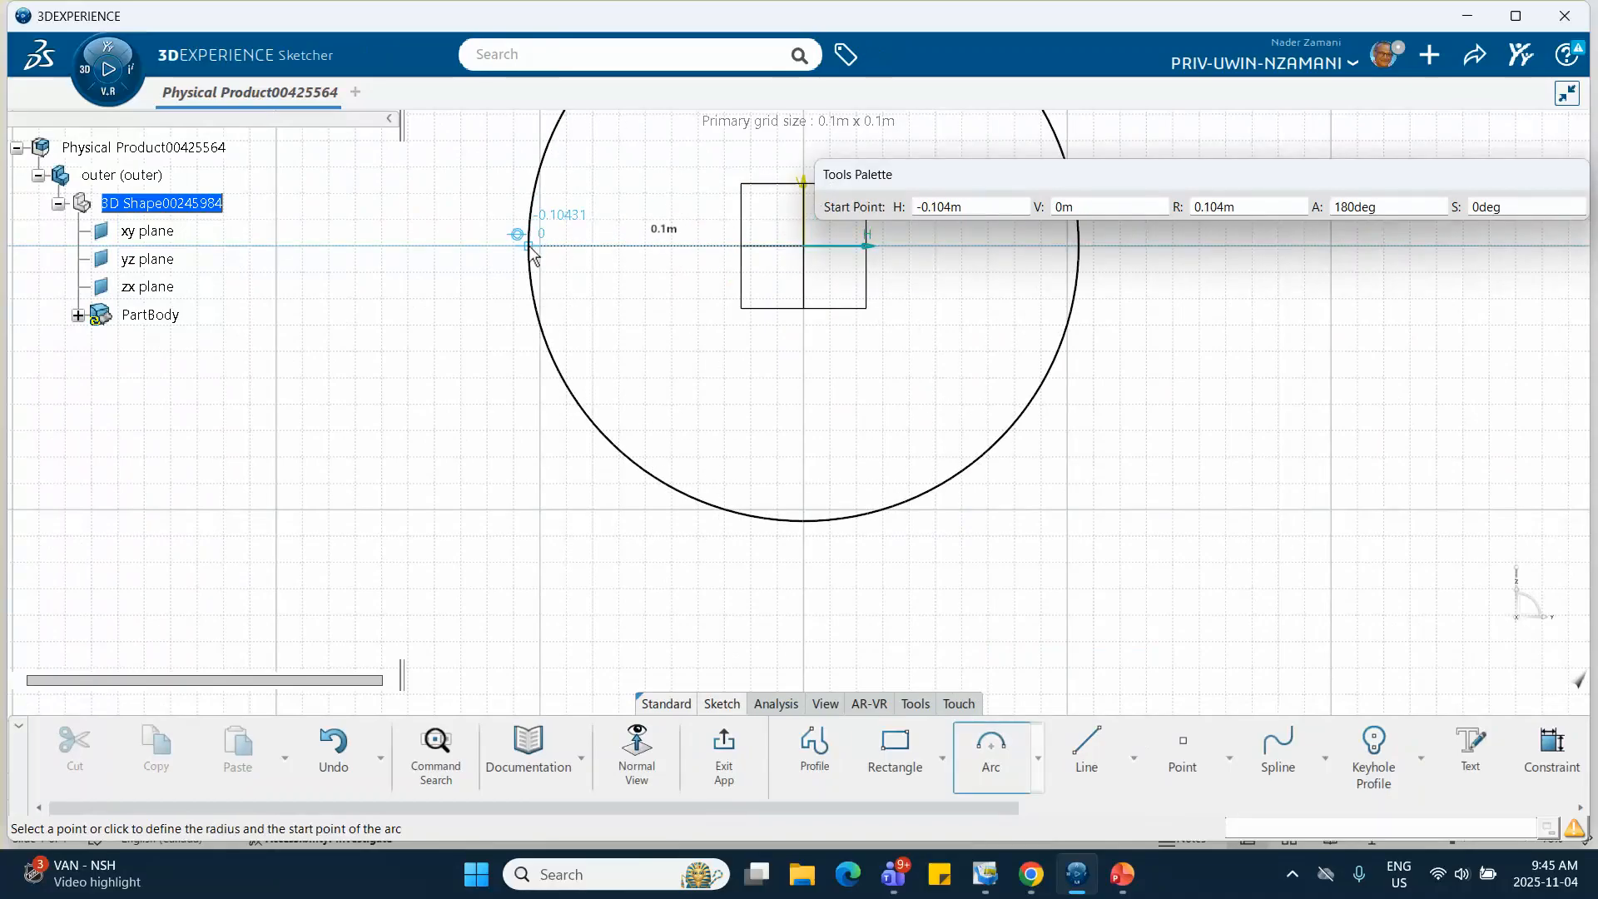
{"action": "left_click", "coordinate": [531, 250]}
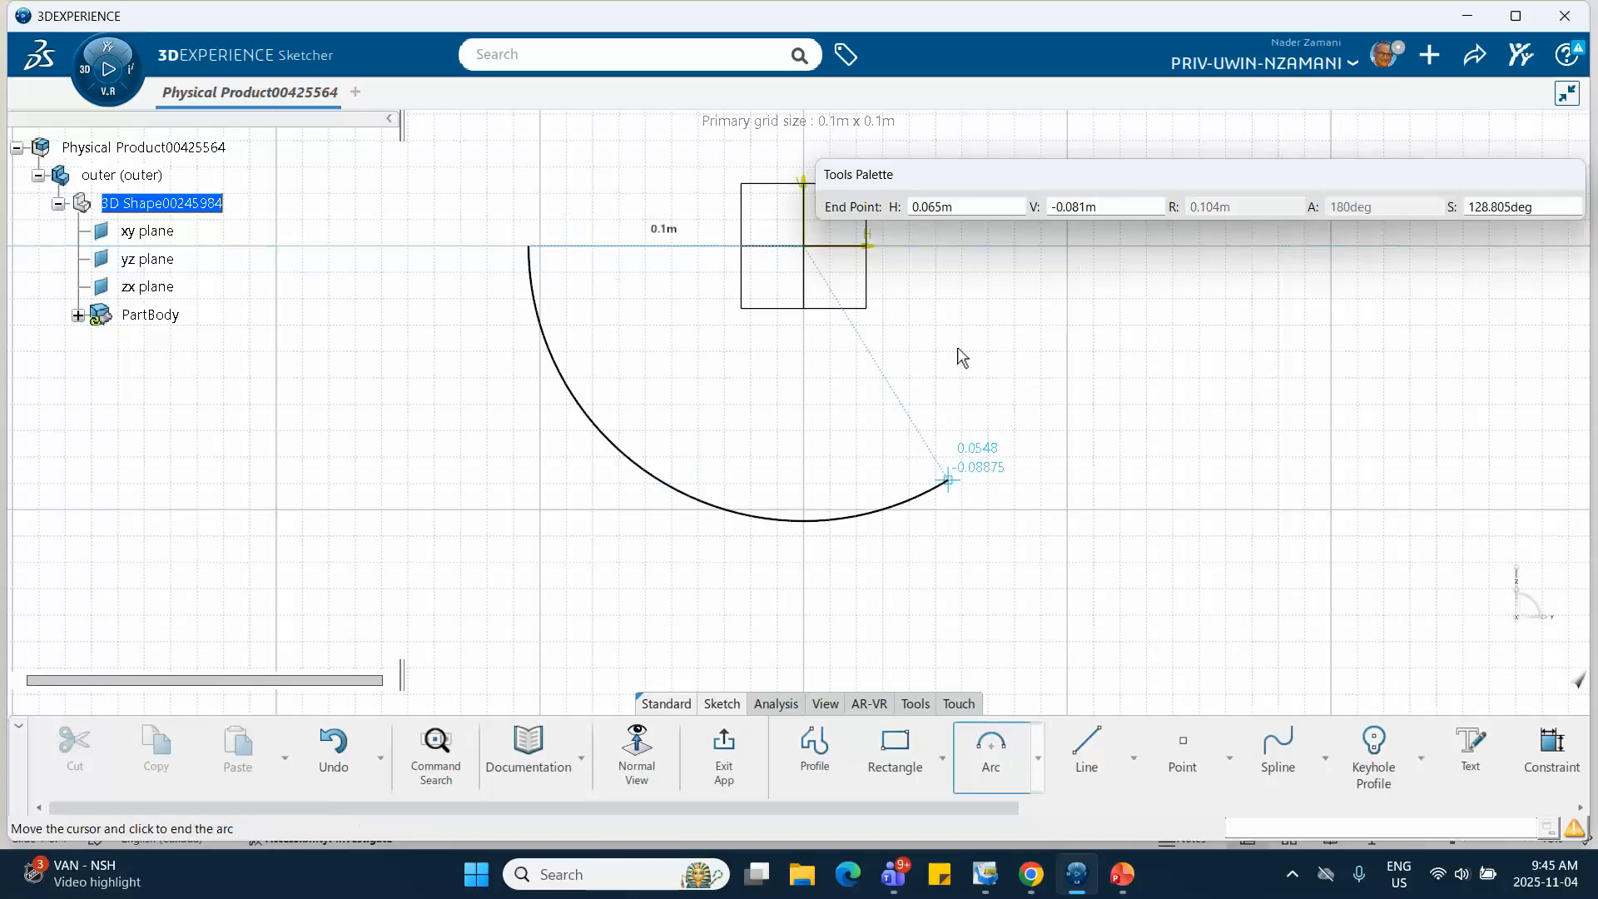
{"action": "left_click", "coordinate": [1003, 252]}
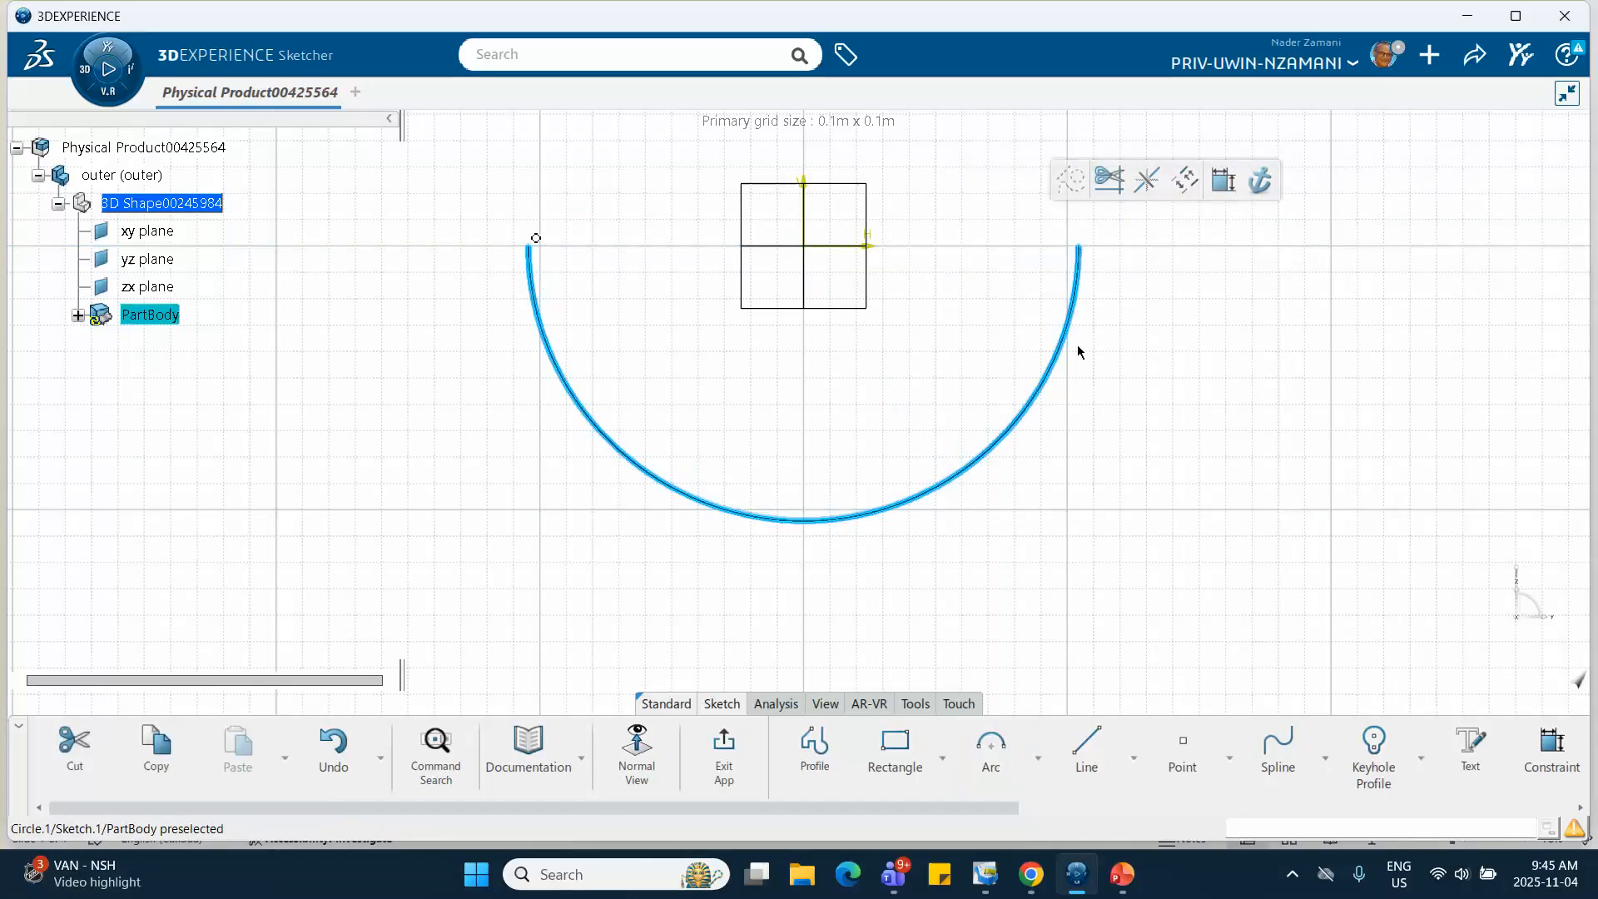
Dimension the semicircular arc's radius and set it to 1 m.
{"action": "left_click", "coordinate": [1224, 180]}
{"action": "left_click", "coordinate": [1110, 425]}
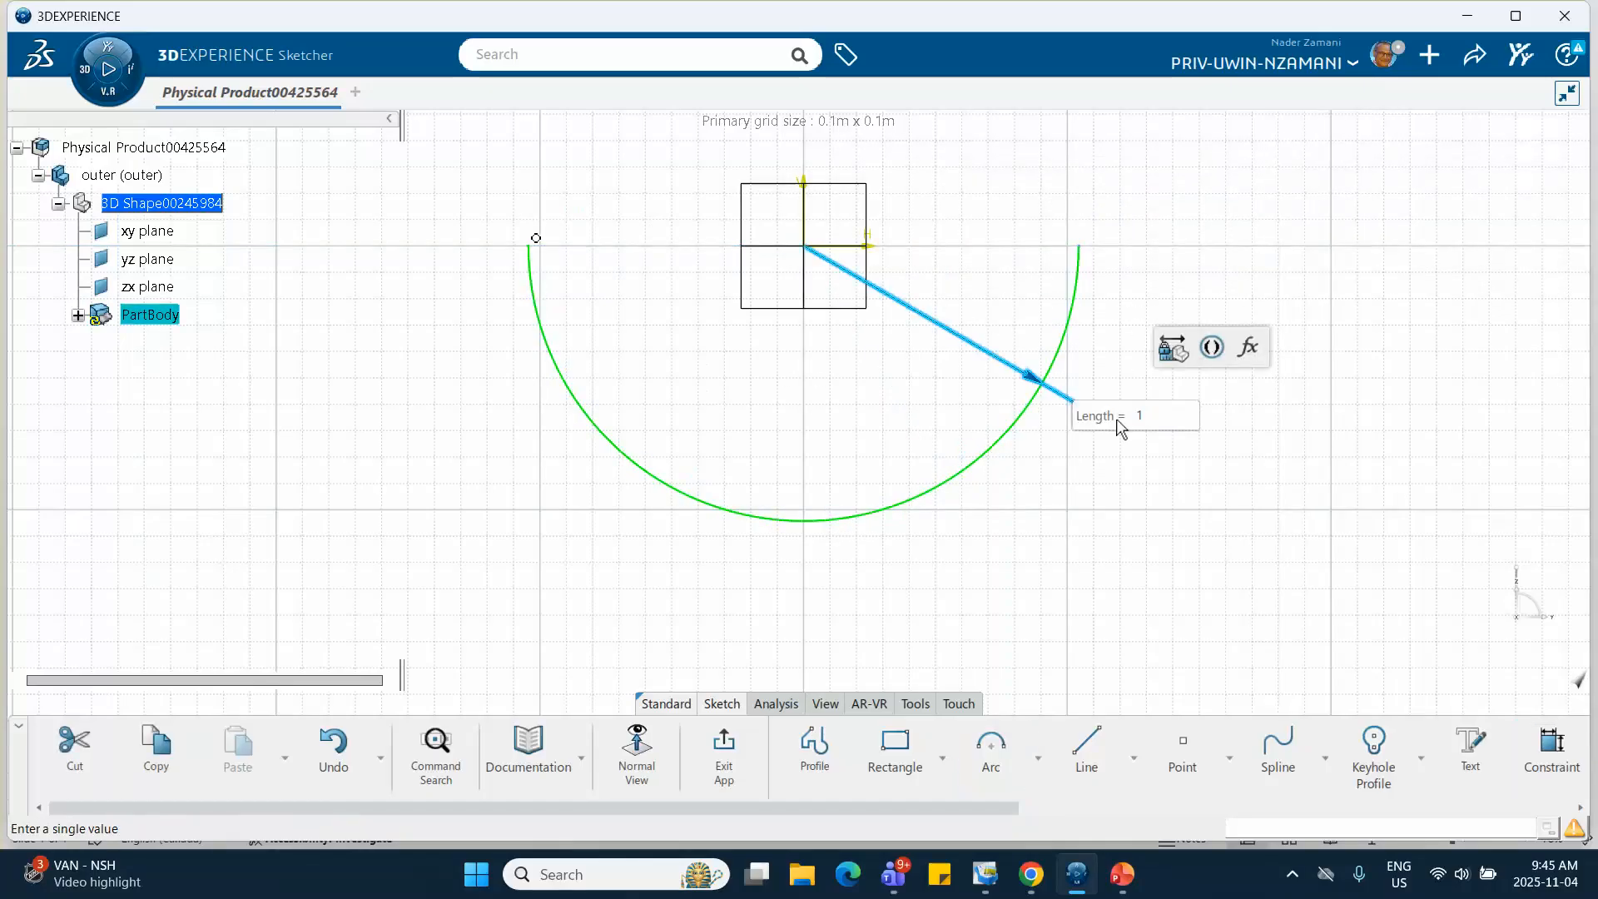
{"action": "type", "text": "1"}
{"action": "key", "text": "Return"}
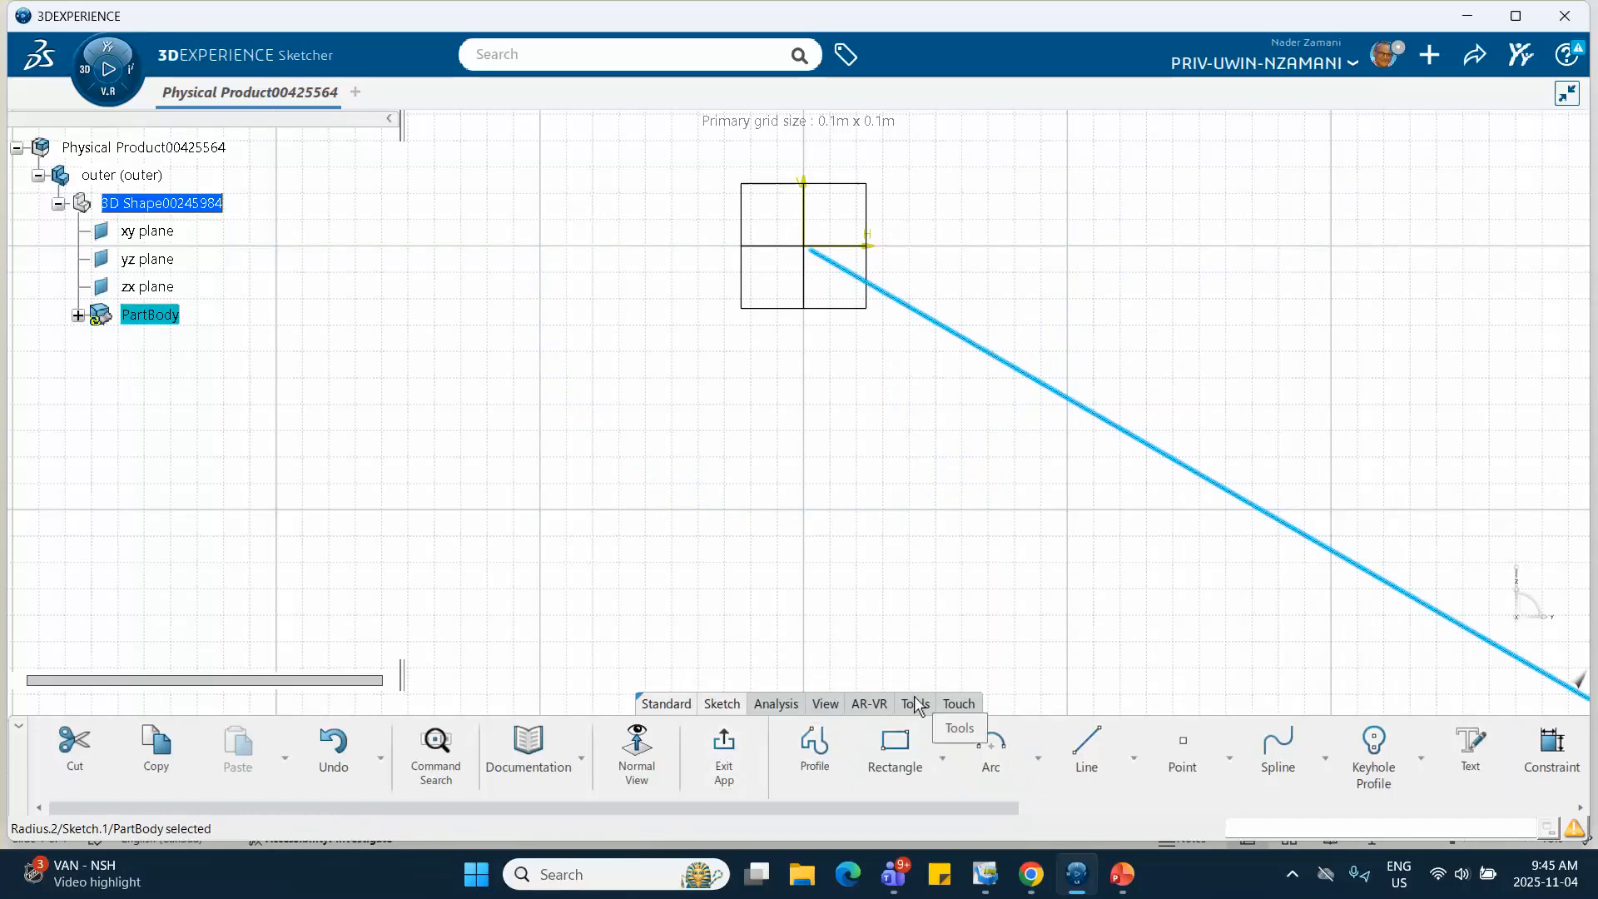
{"action": "left_click", "coordinate": [826, 704]}
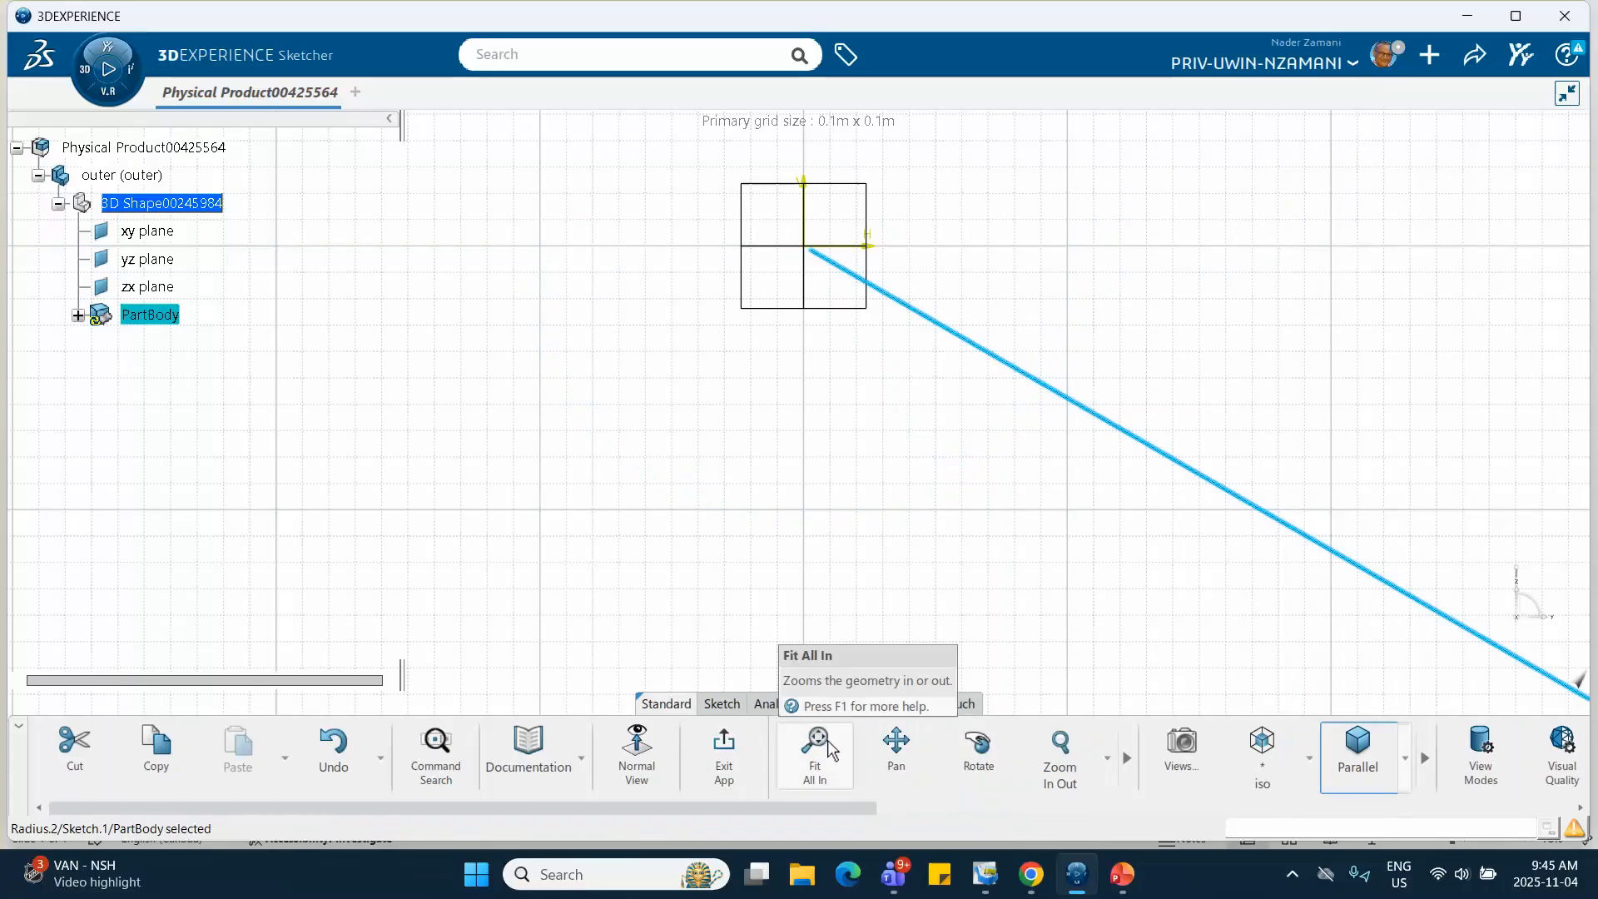
{"action": "left_click", "coordinate": [815, 755]}
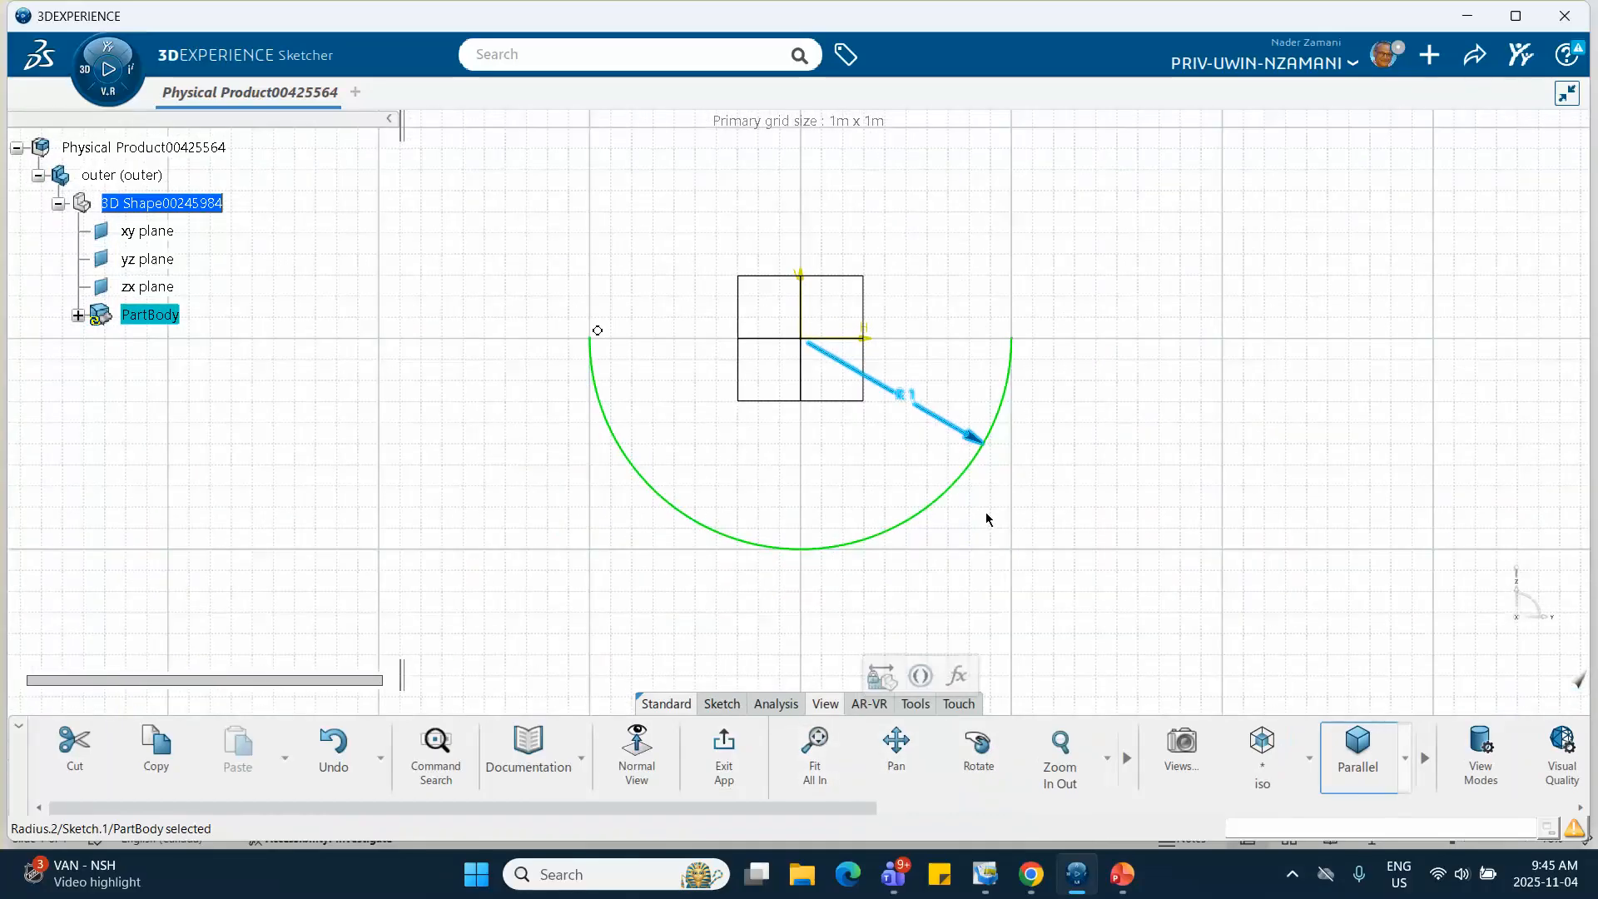
{"action": "left_click", "coordinate": [1109, 497]}
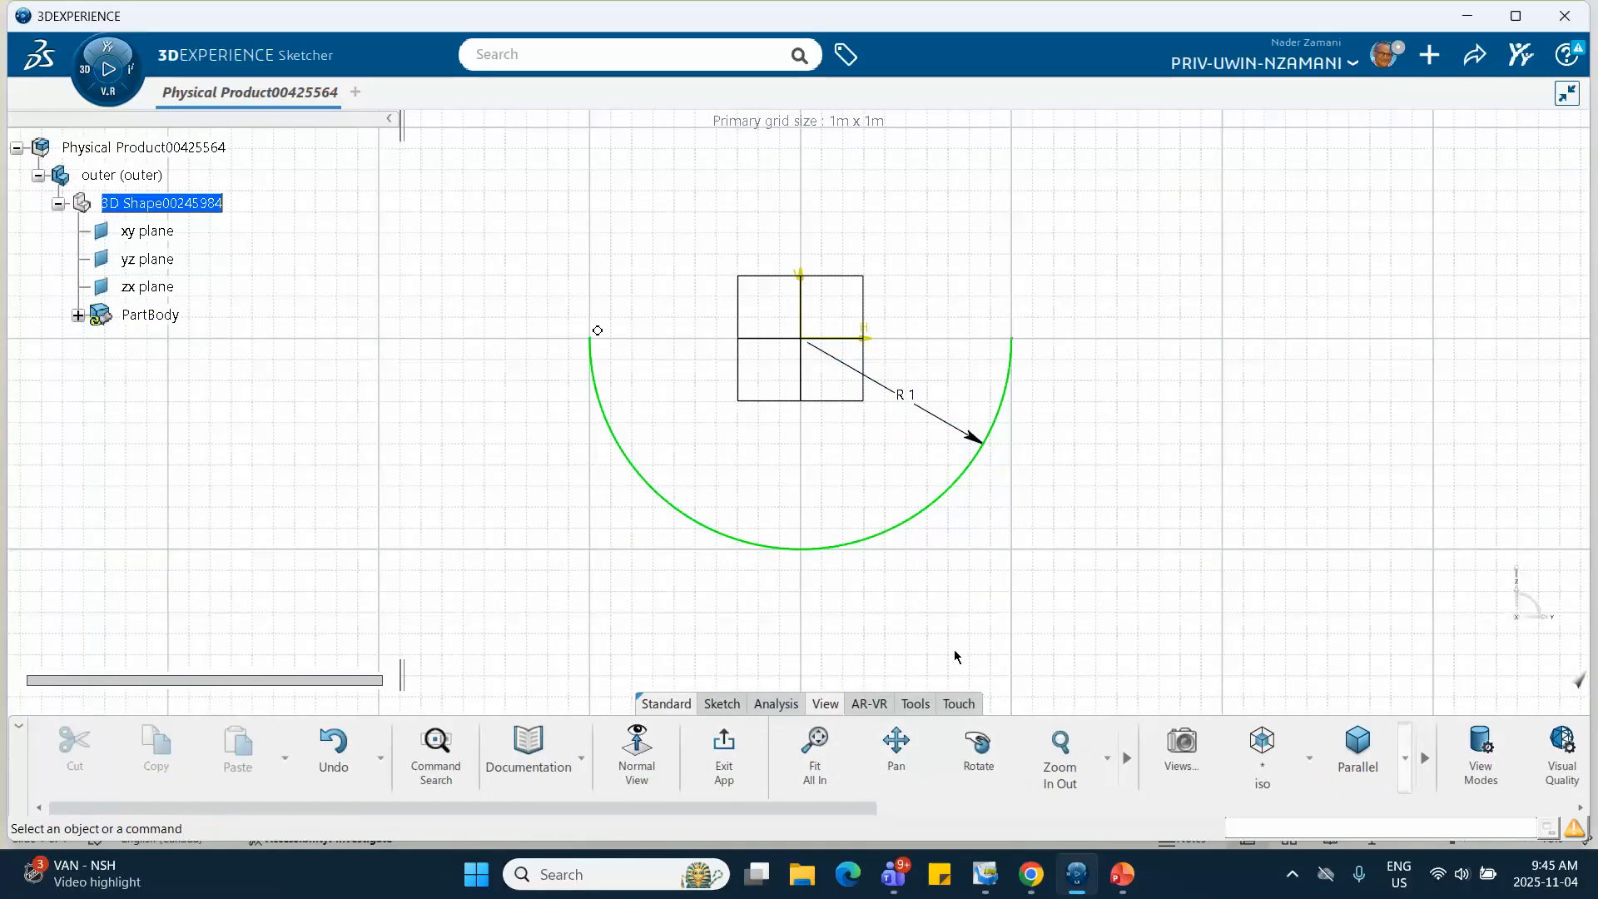
Sketch a larger concentric lower semicircle about the origin, with a radius of about 1.14 m and ends on the horizontal axis.
{"action": "left_click", "coordinate": [721, 704]}
{"action": "left_click", "coordinate": [991, 754]}
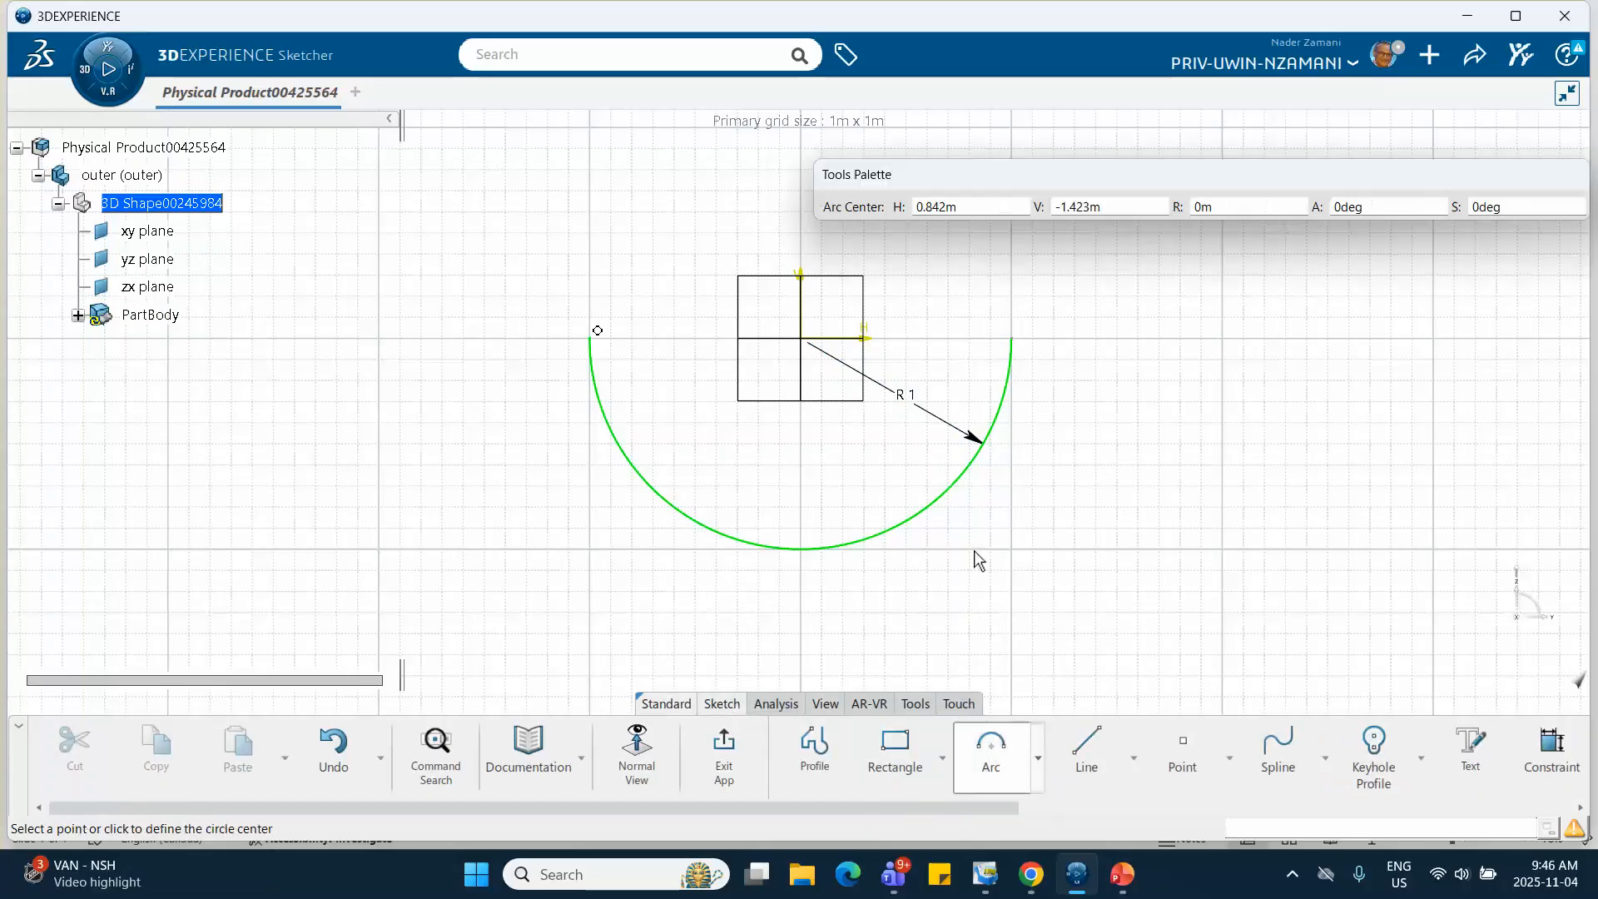
{"action": "left_click", "coordinate": [800, 338]}
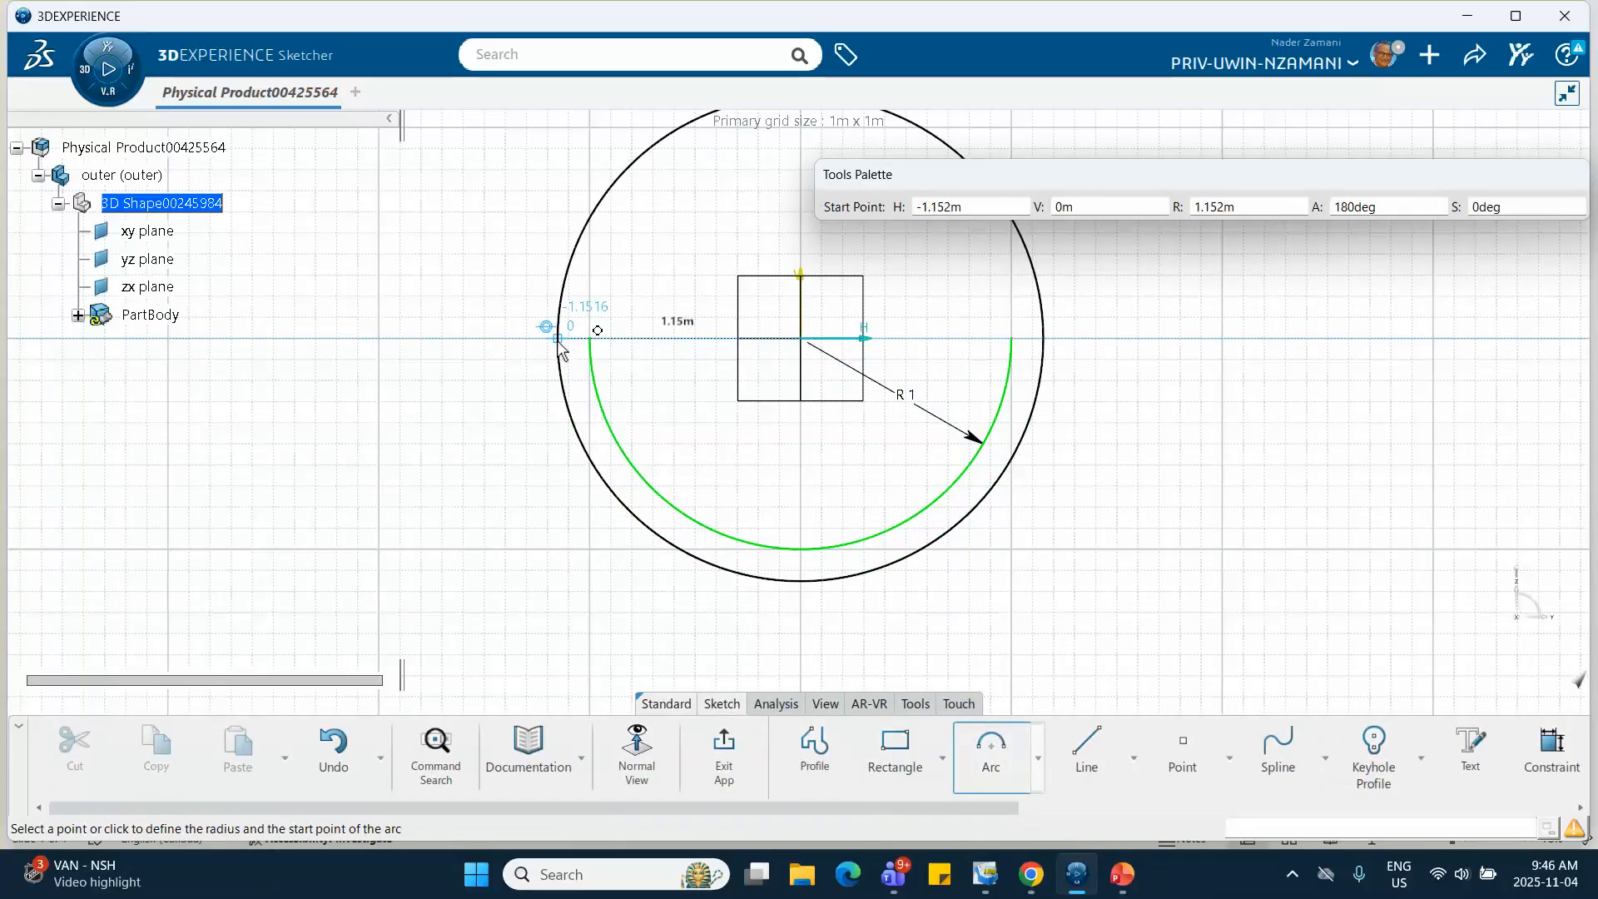
{"action": "left_click", "coordinate": [559, 338]}
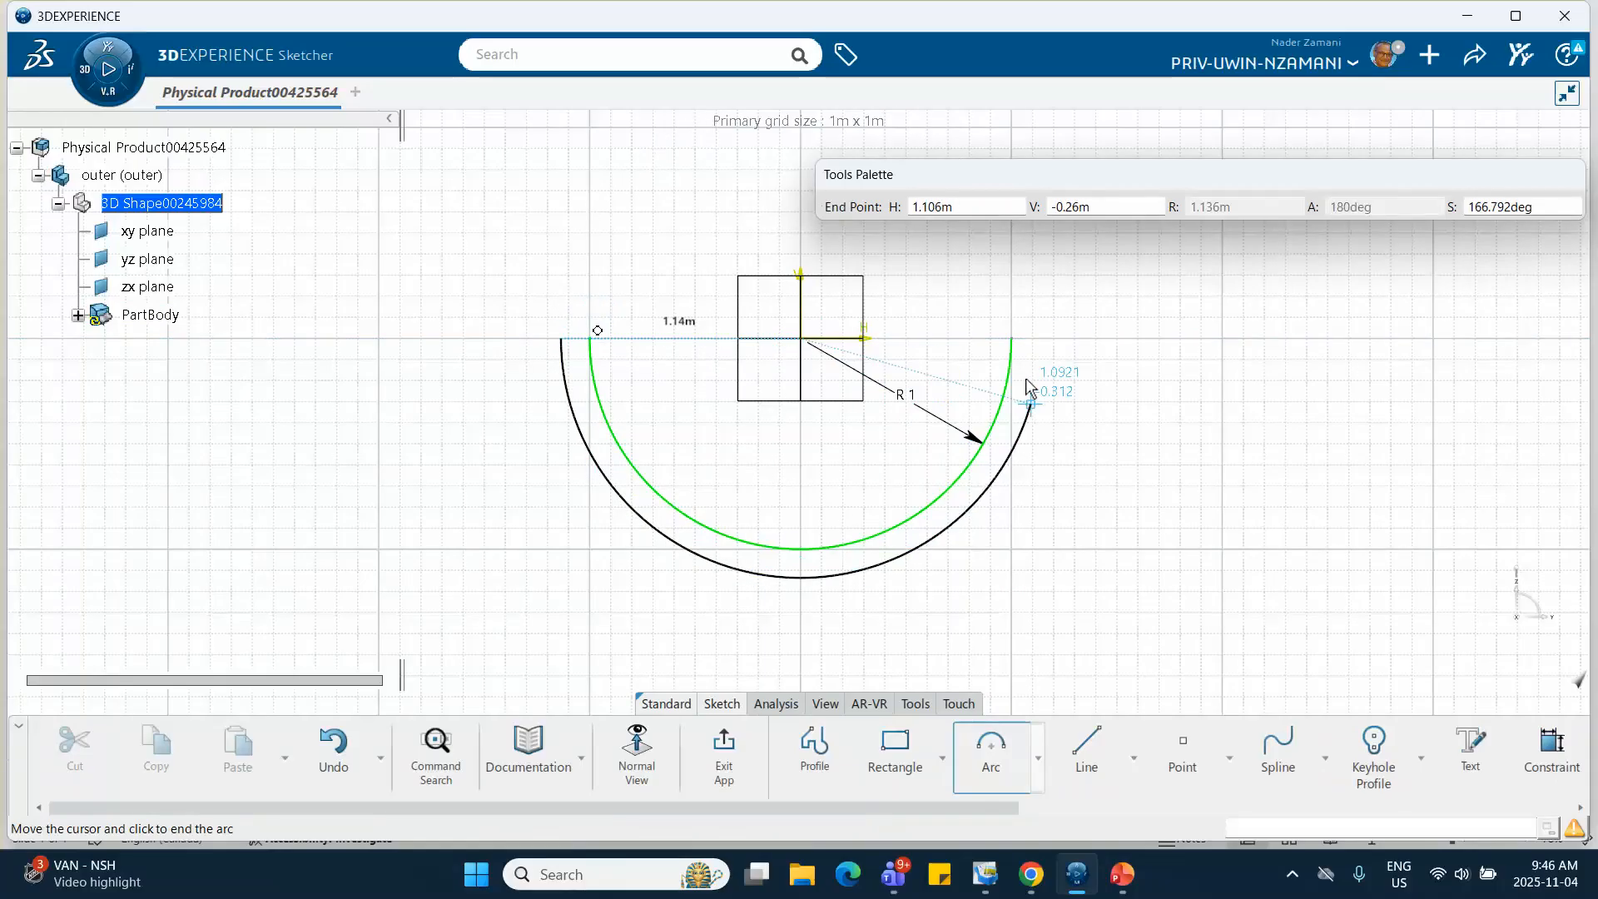
{"action": "left_click", "coordinate": [1041, 340]}
{"action": "mouse_move", "coordinate": [1087, 570]}
{"action": "middle_mouse_down"}
{"action": "mouse_move", "coordinate": [1083, 584]}
{"action": "mouse_move", "coordinate": [1039, 532]}
{"action": "middle_mouse_up"}
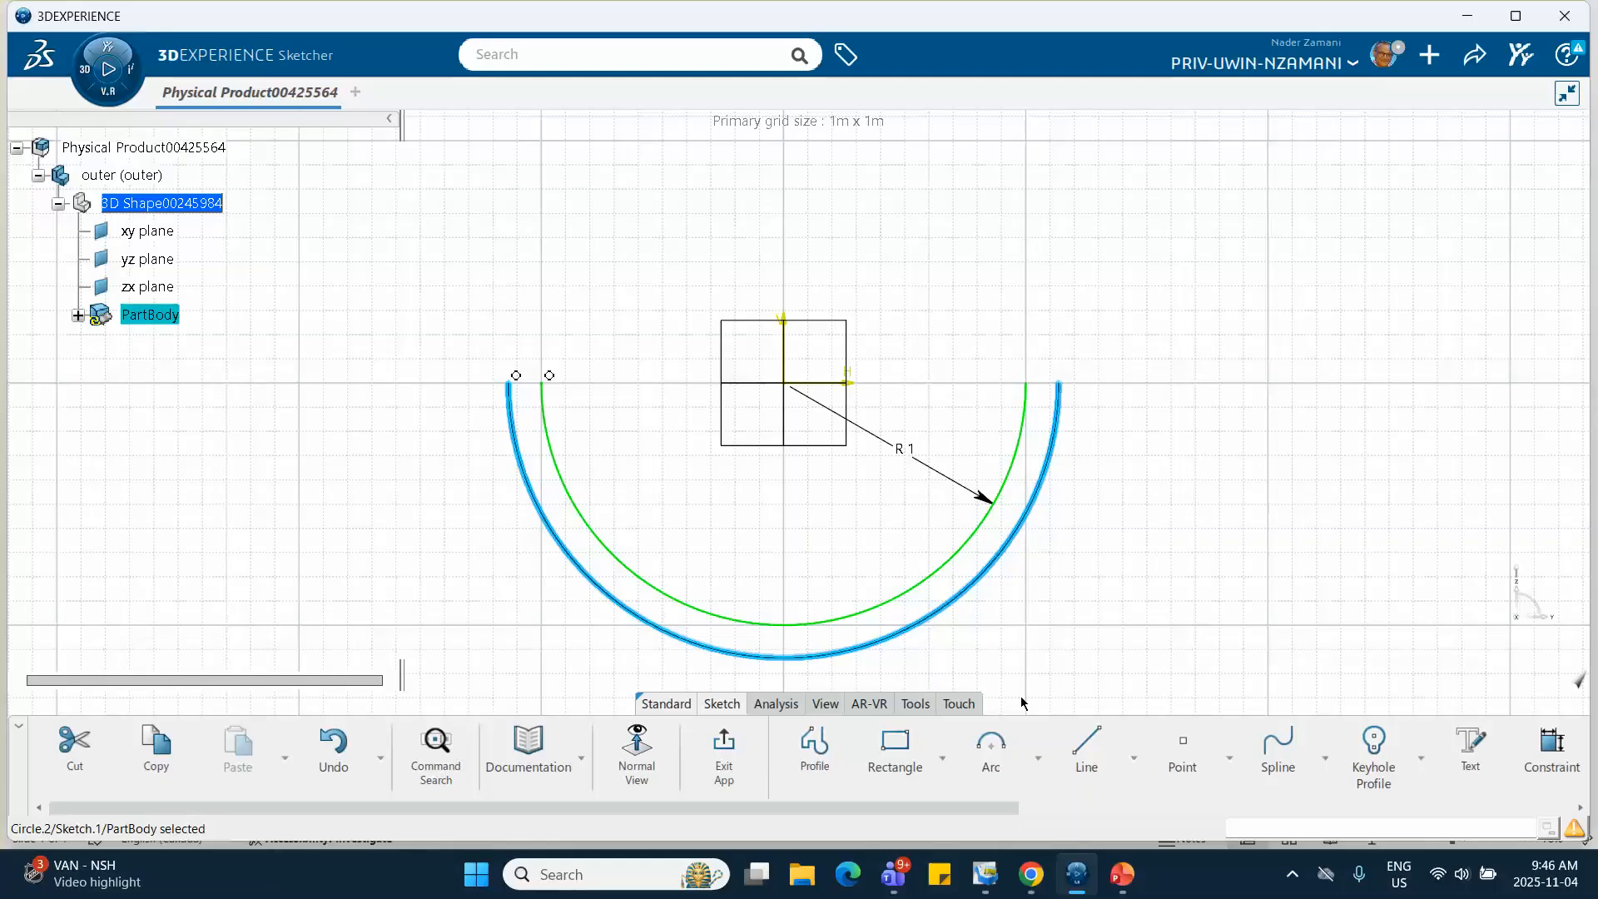
Close the profile with short horizontal lines joining the inner and outer arc endpoints on both sides.
{"action": "left_click", "coordinate": [1085, 753]}
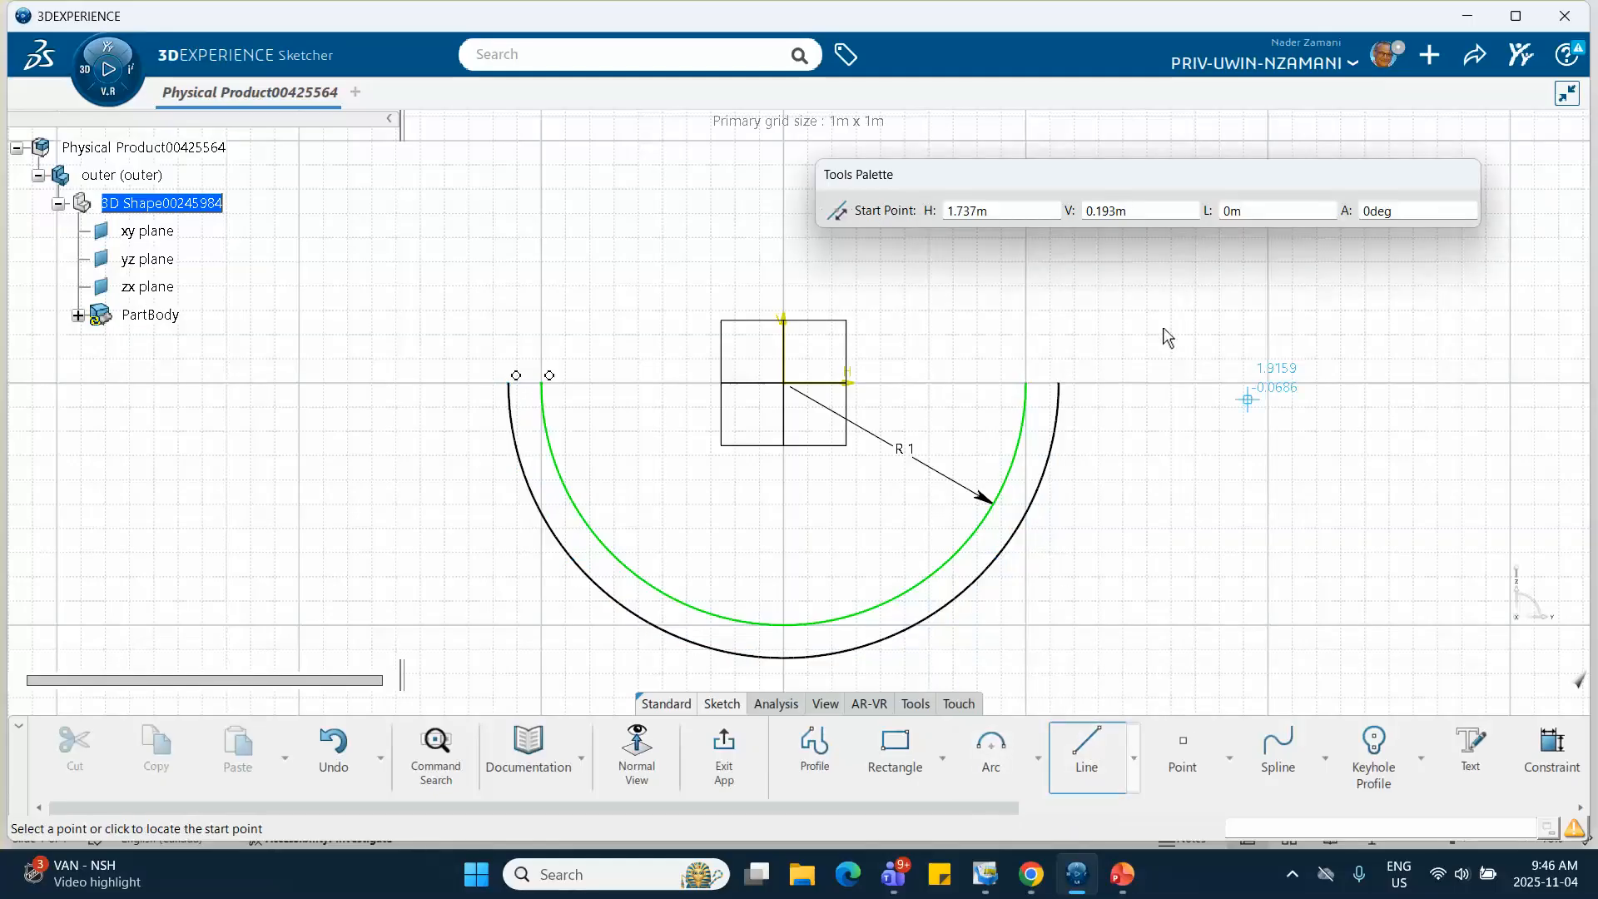
{"action": "left_click", "coordinate": [1027, 384]}
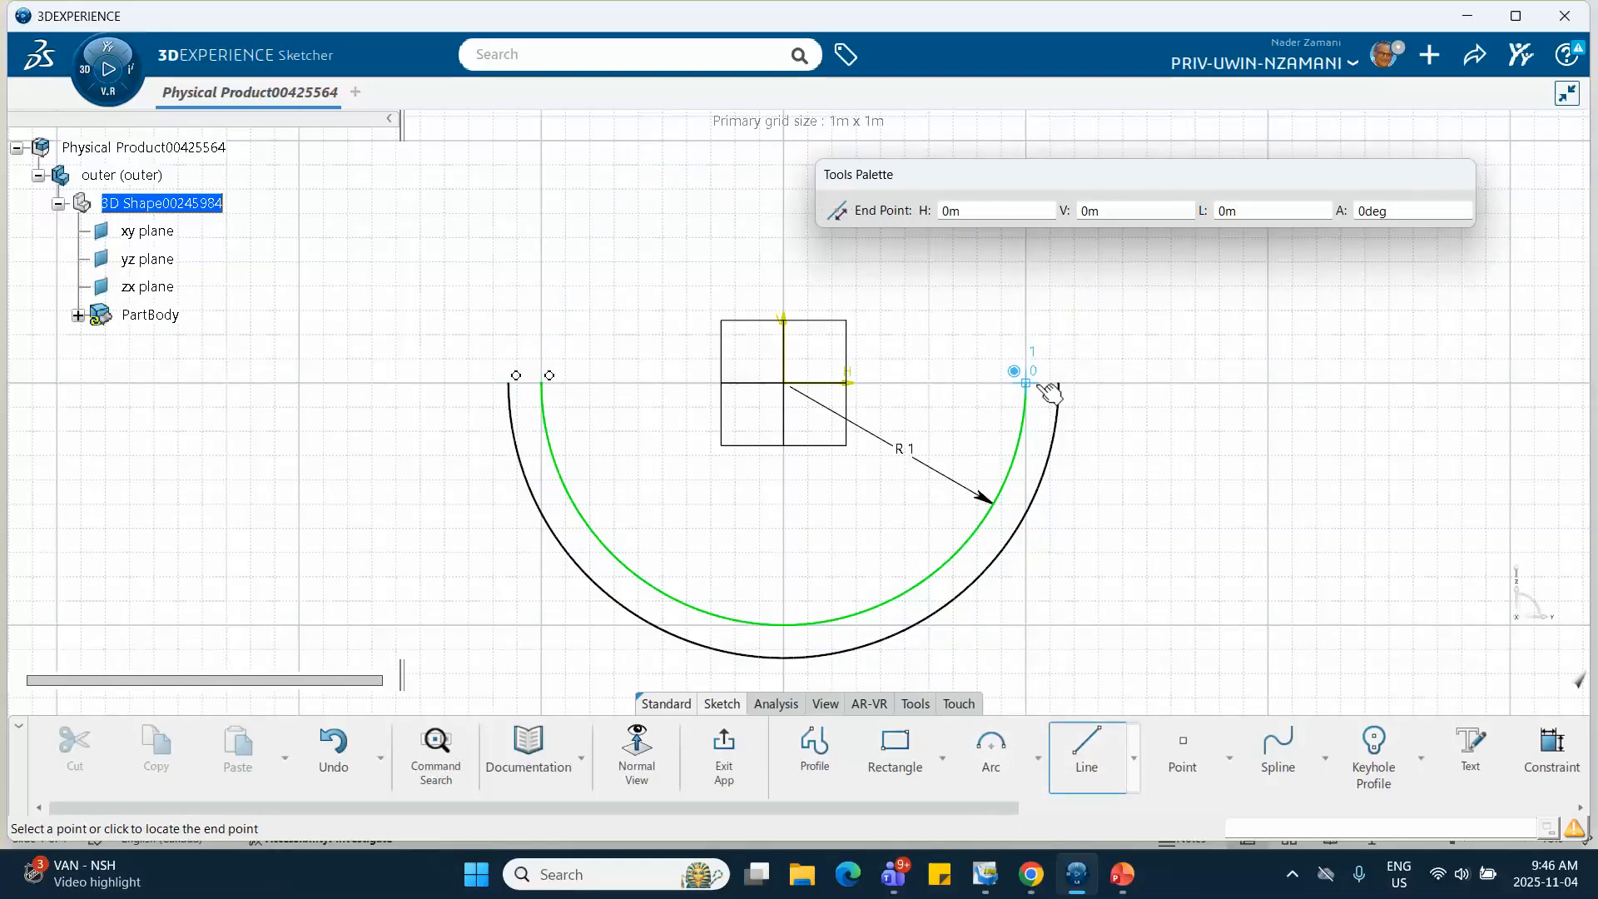
{"action": "left_click", "coordinate": [1065, 386]}
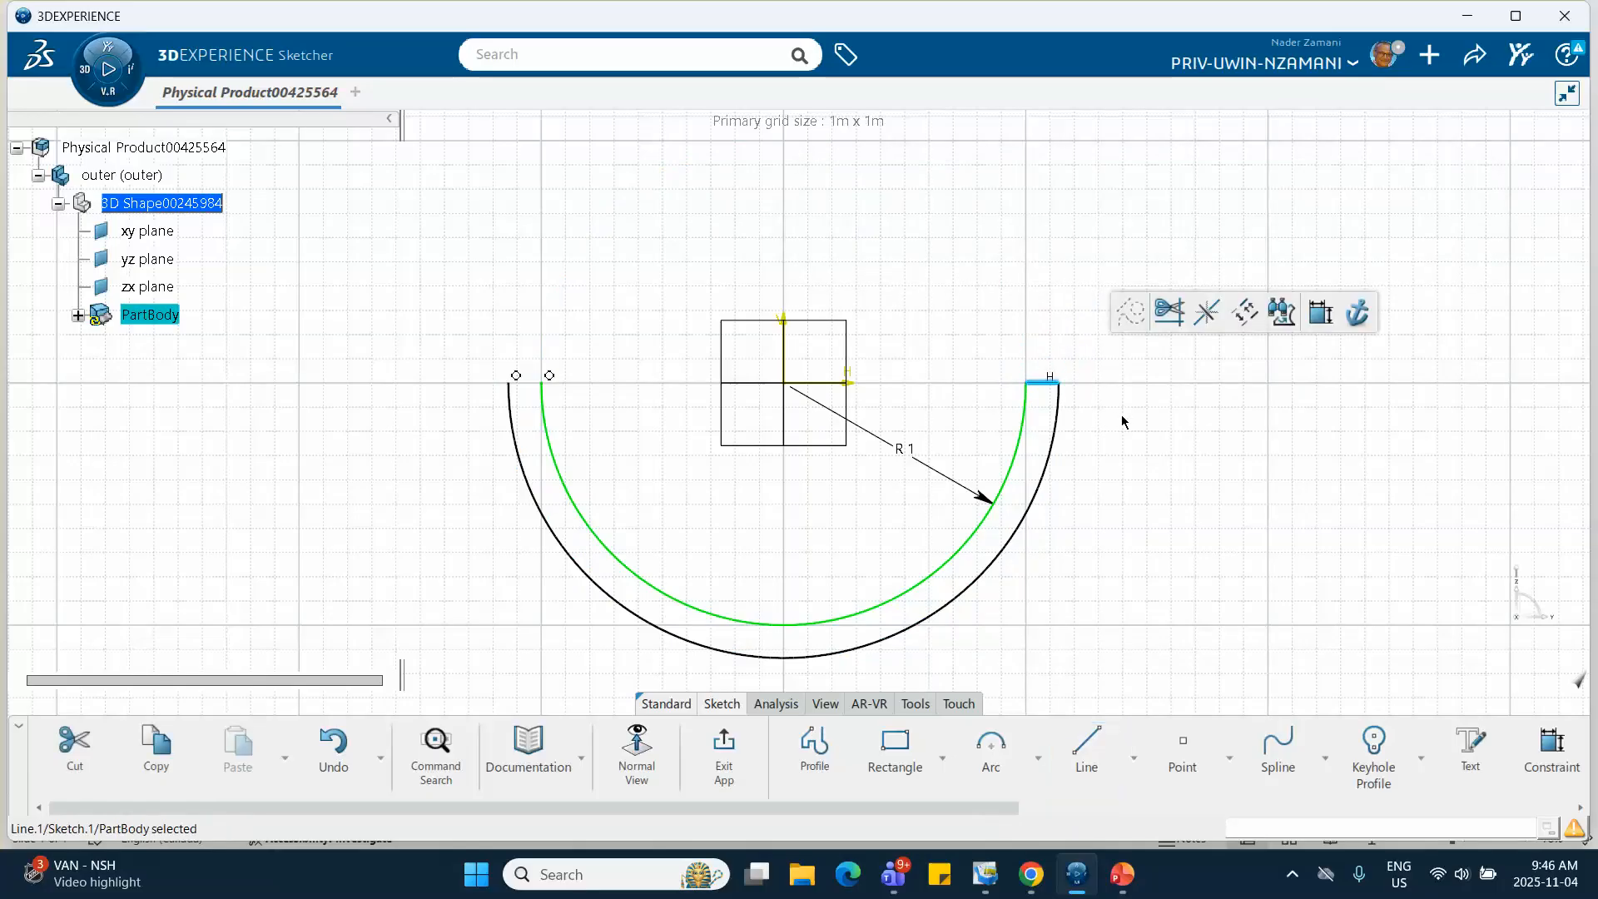
{"action": "left_click", "coordinate": [1086, 751]}
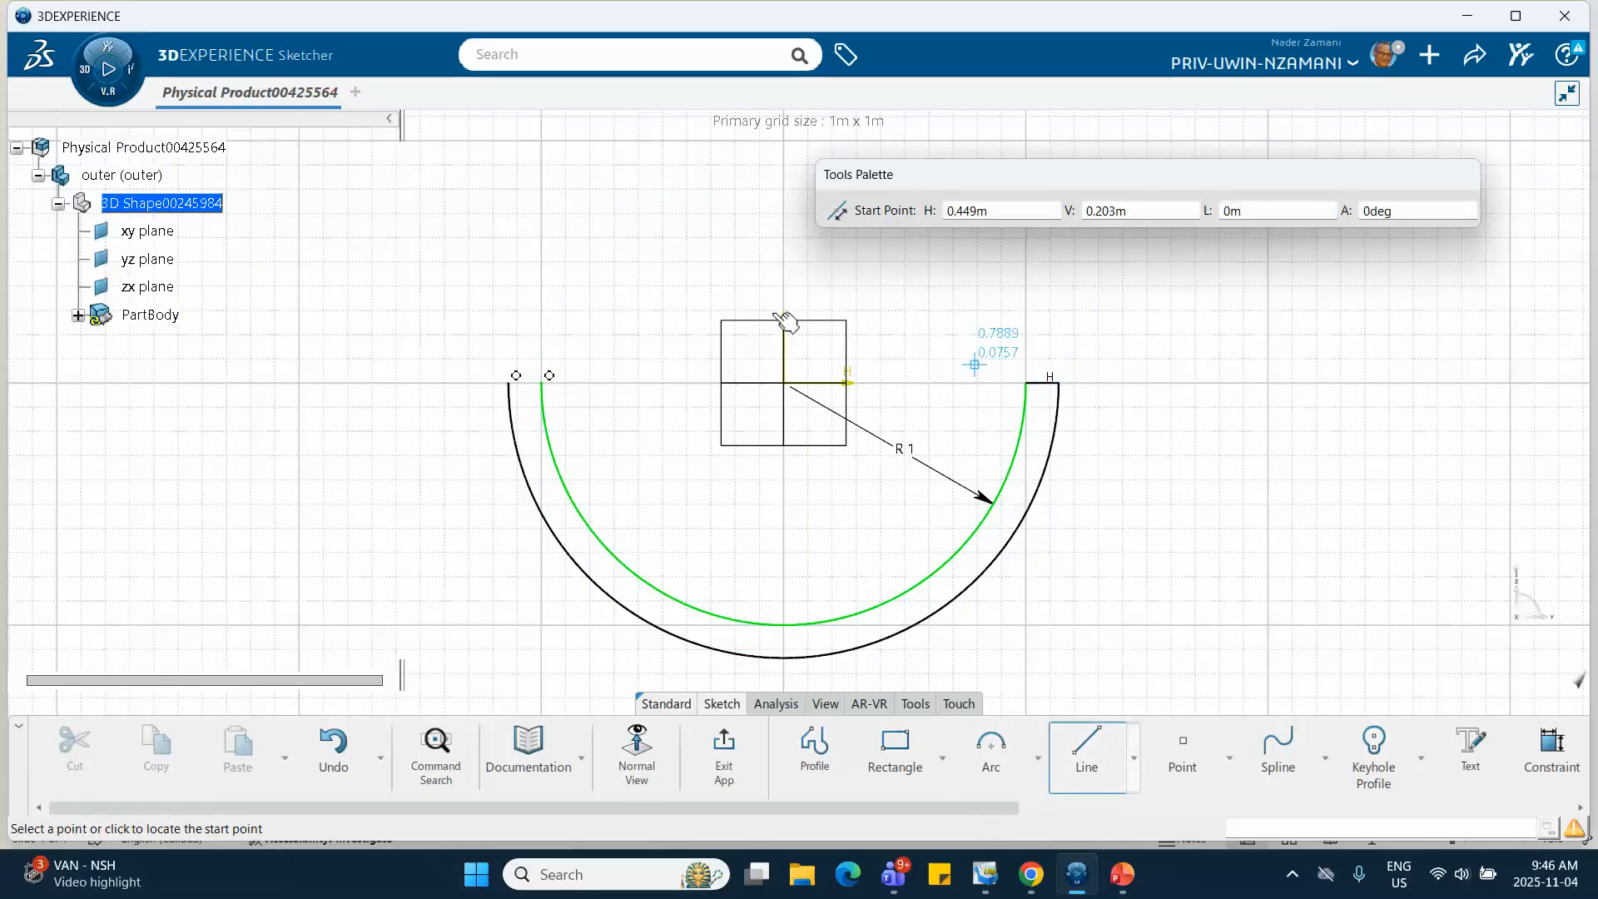
{"action": "left_click", "coordinate": [510, 384]}
{"action": "left_click", "coordinate": [545, 384]}
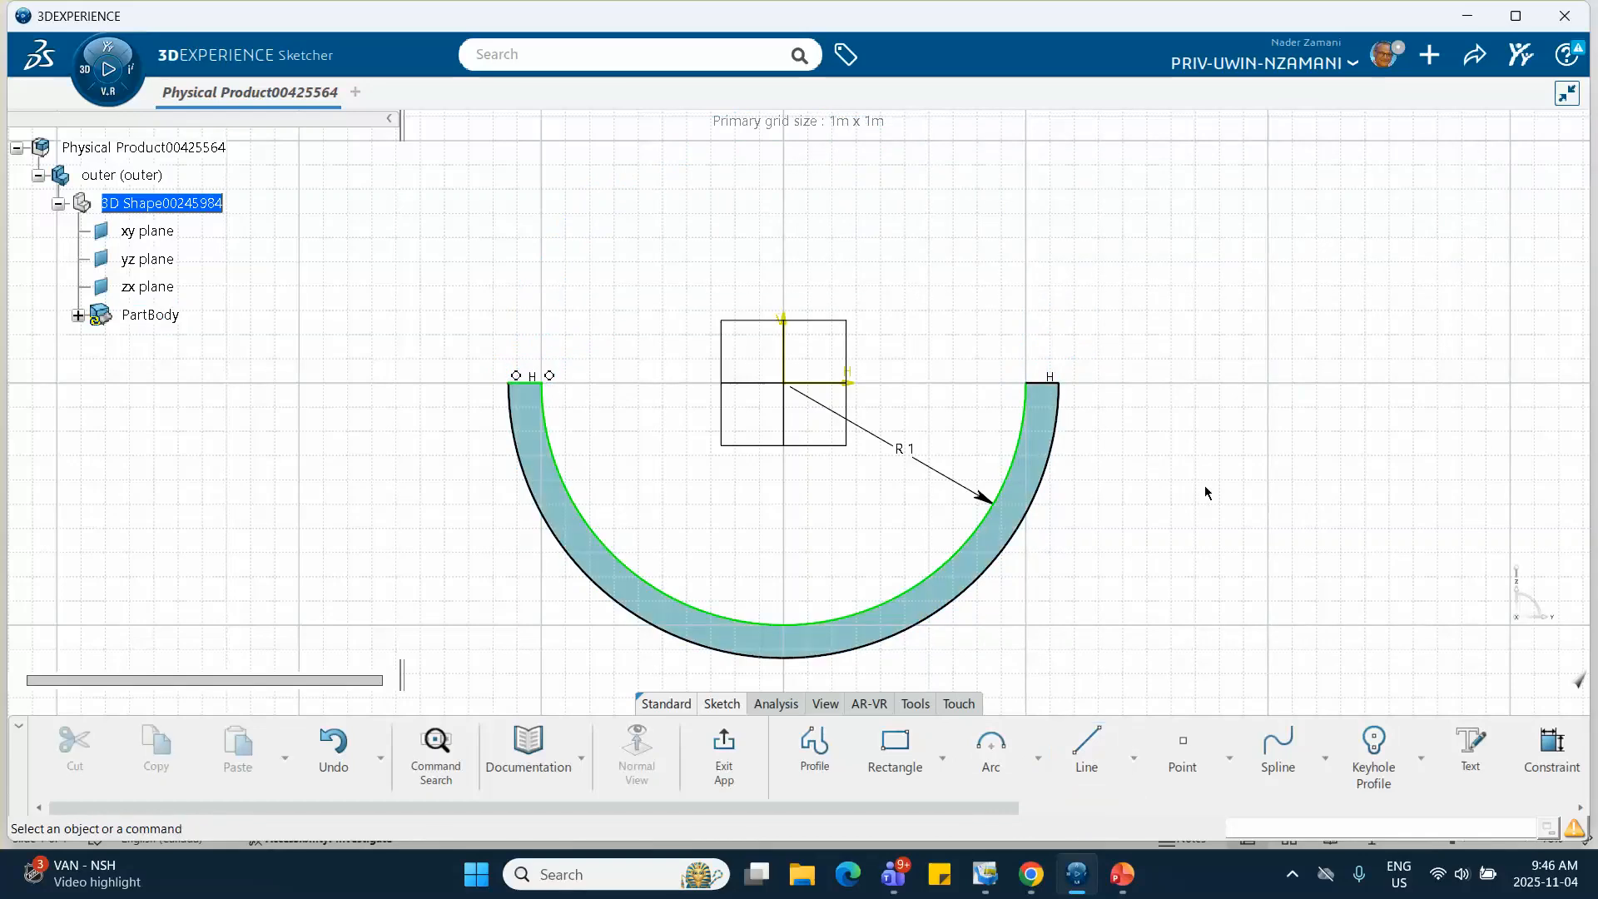
{"action": "left_click_drag", "start_coordinate": [1058, 383], "coordinate": [1095, 399]}
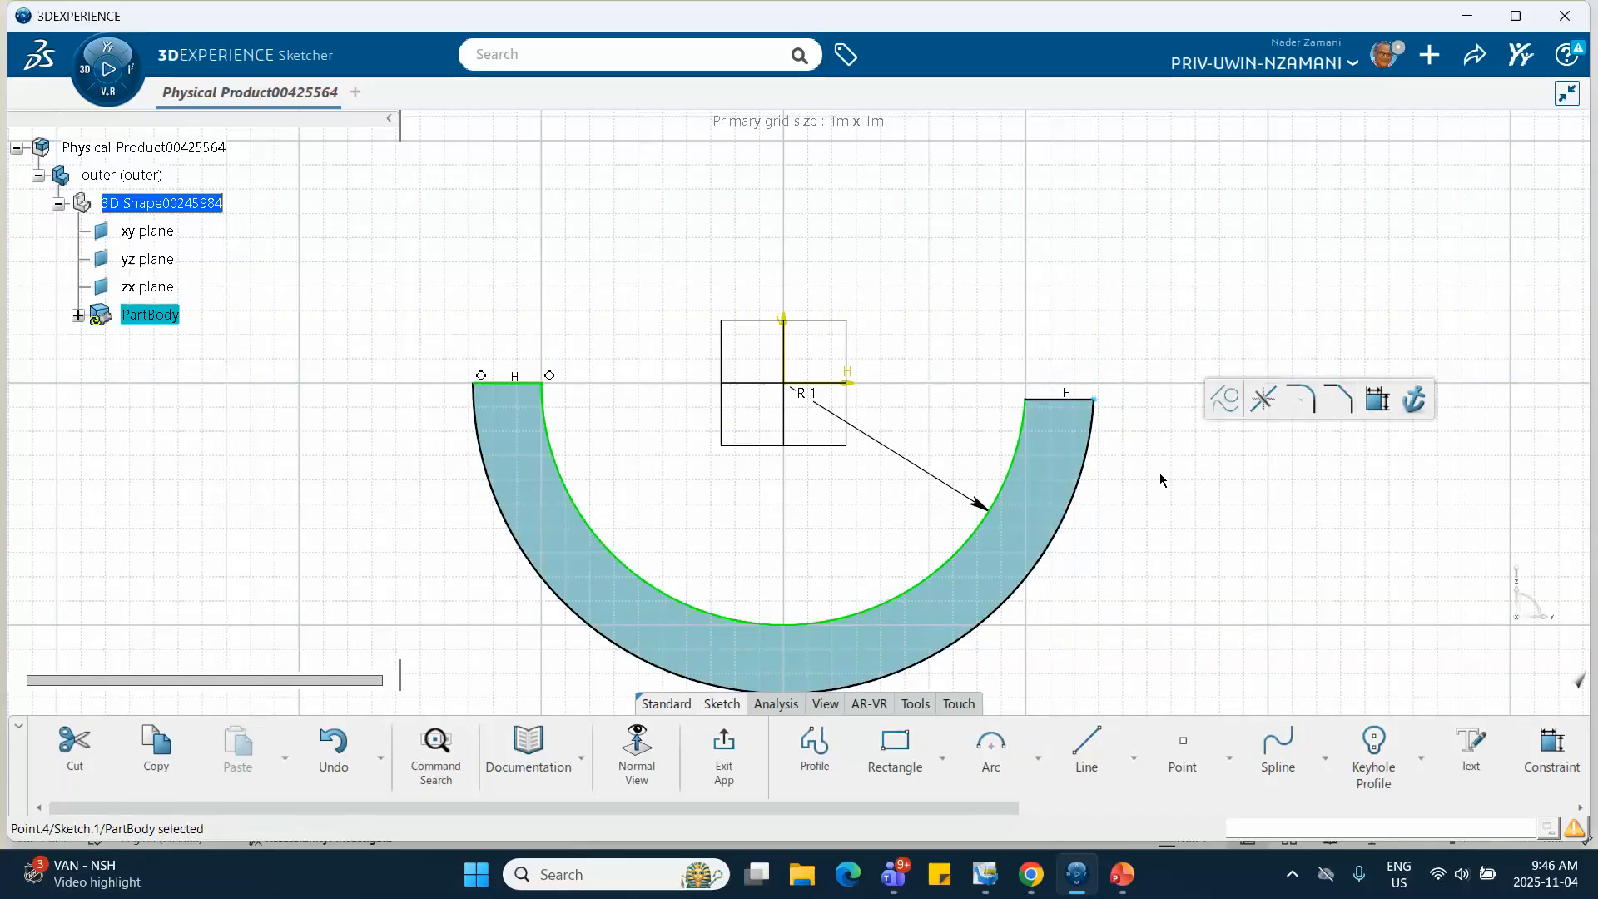
{"action": "key", "text": "ctrl+z"}
{"action": "left_click", "coordinate": [1109, 439]}
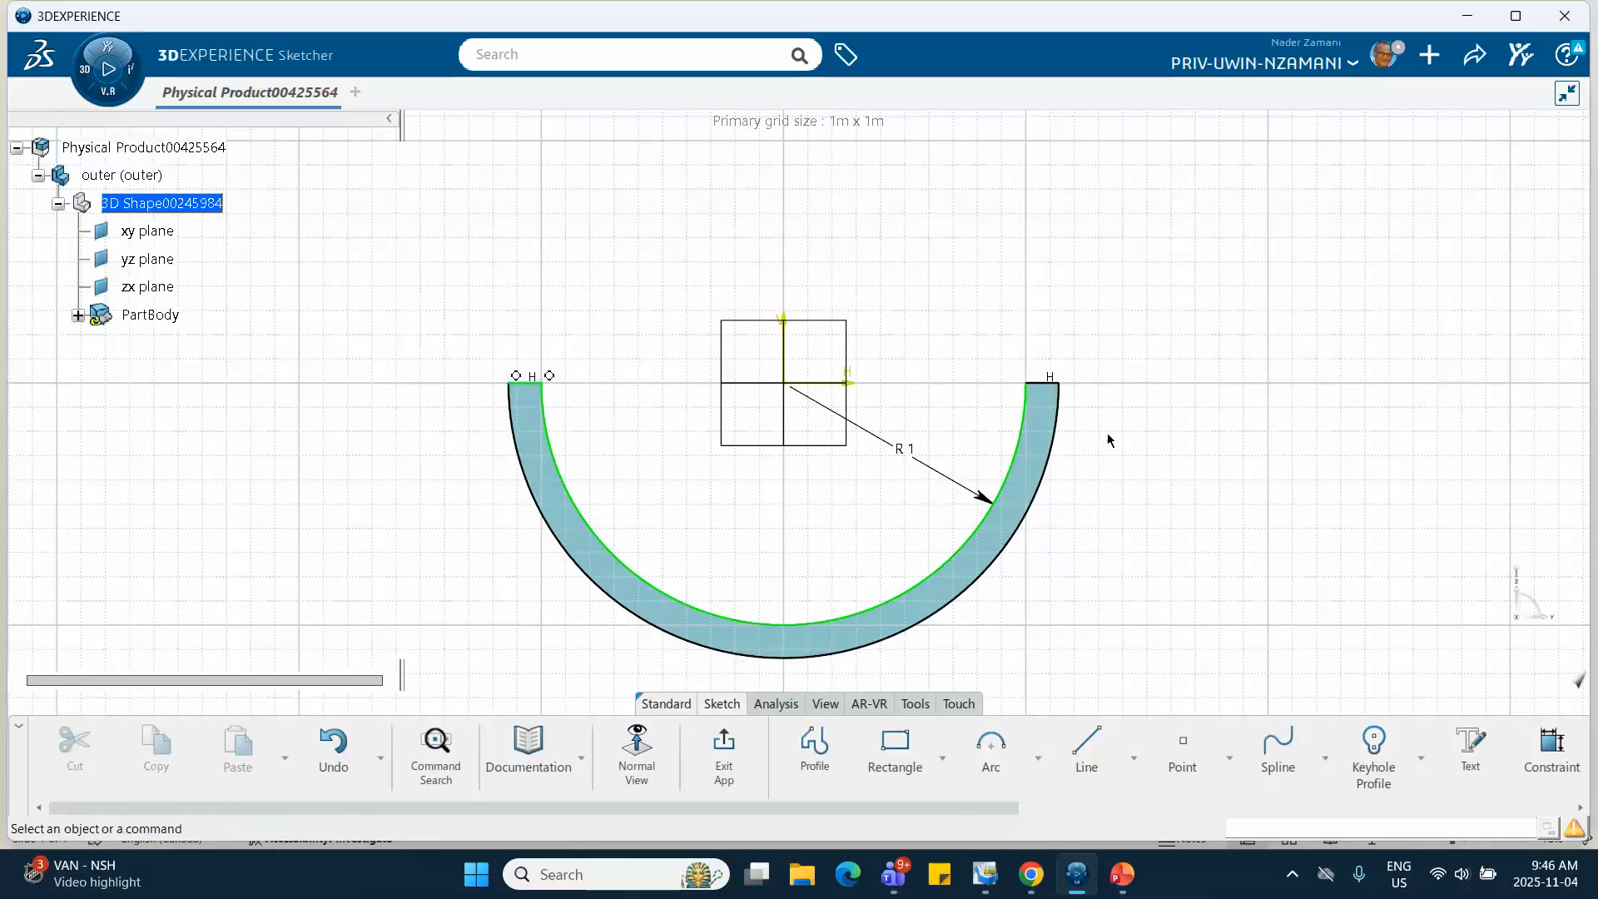
Add an offset dimension between the half-ring's right closing line and the horizontal axis.
{"action": "left_click", "coordinate": [1053, 384]}
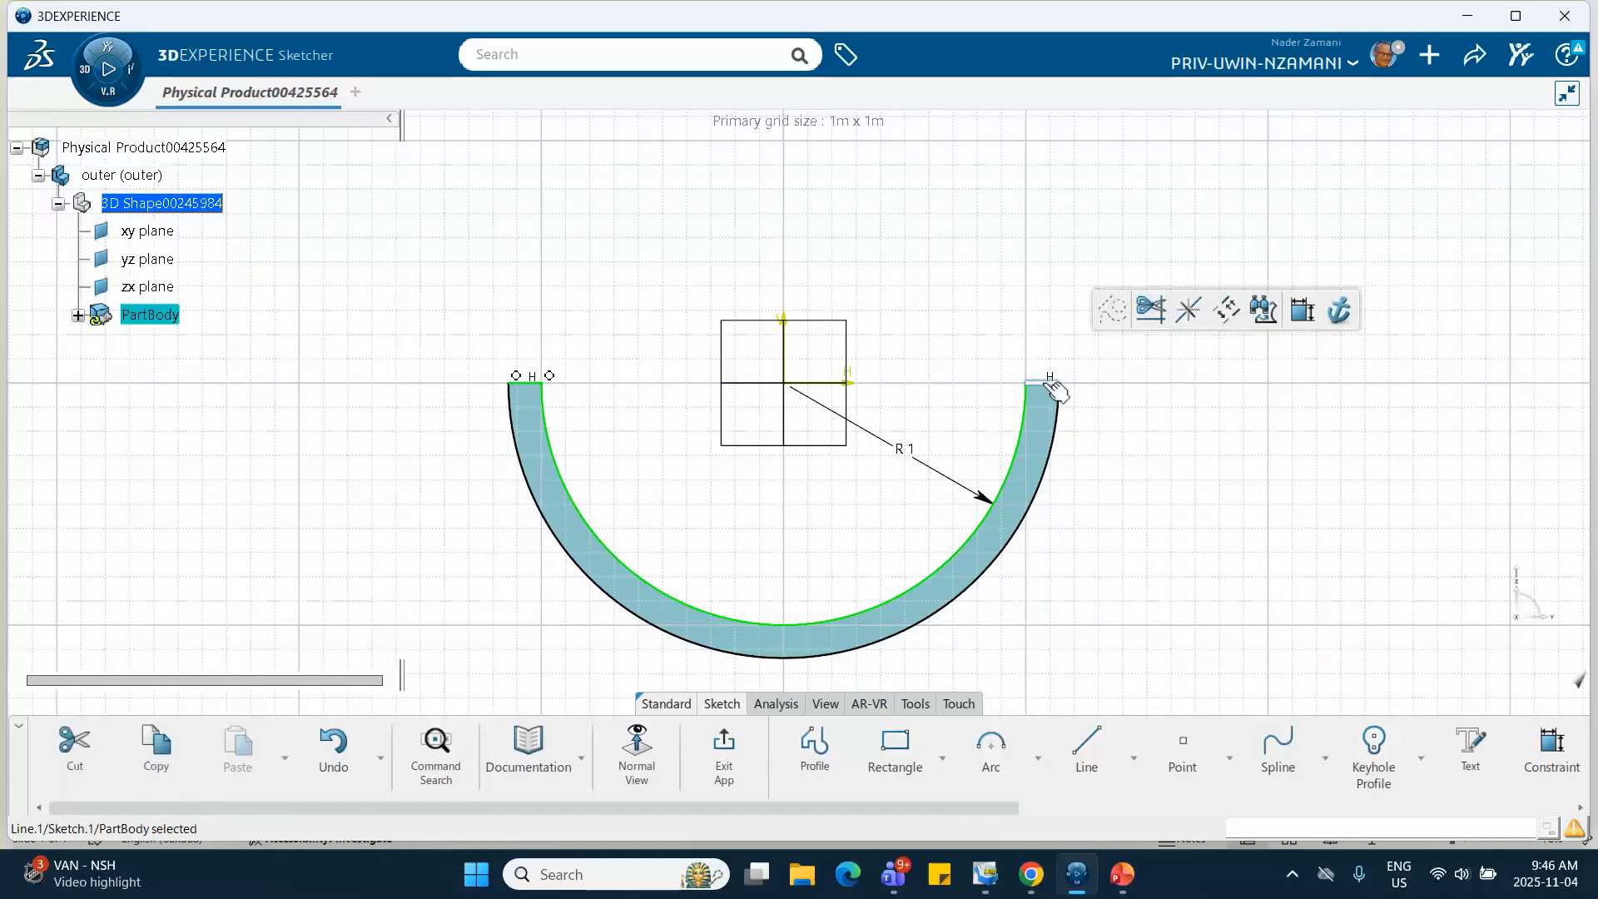
{"action": "left_click", "coordinate": [843, 384]}
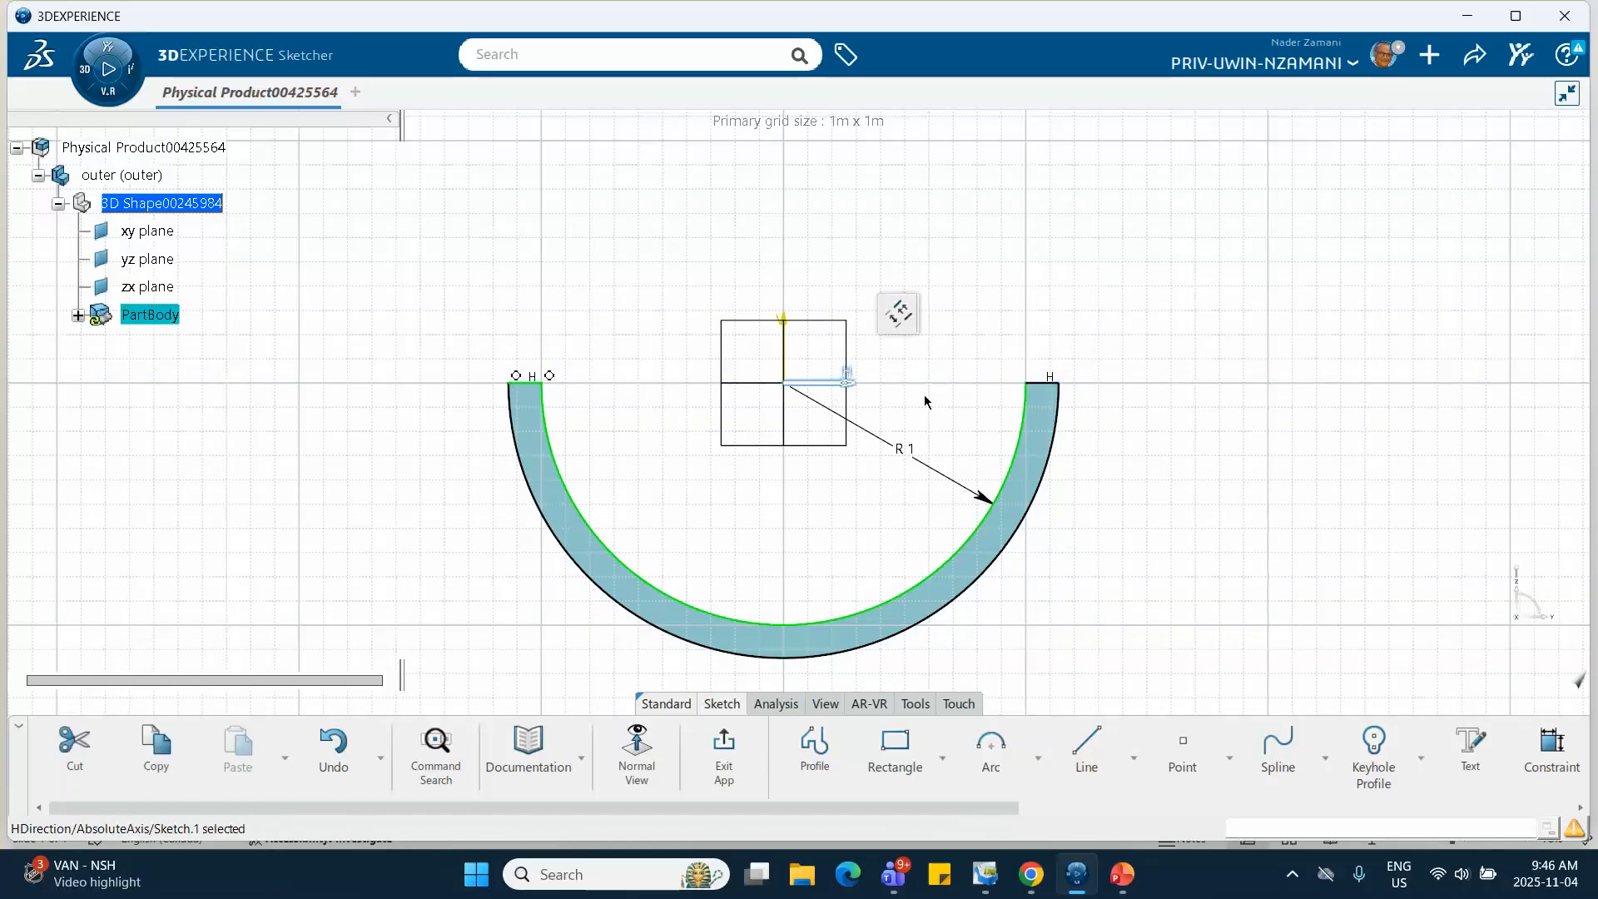
{"action": "left_click", "coordinate": [1045, 387], "text": "ctrl"}
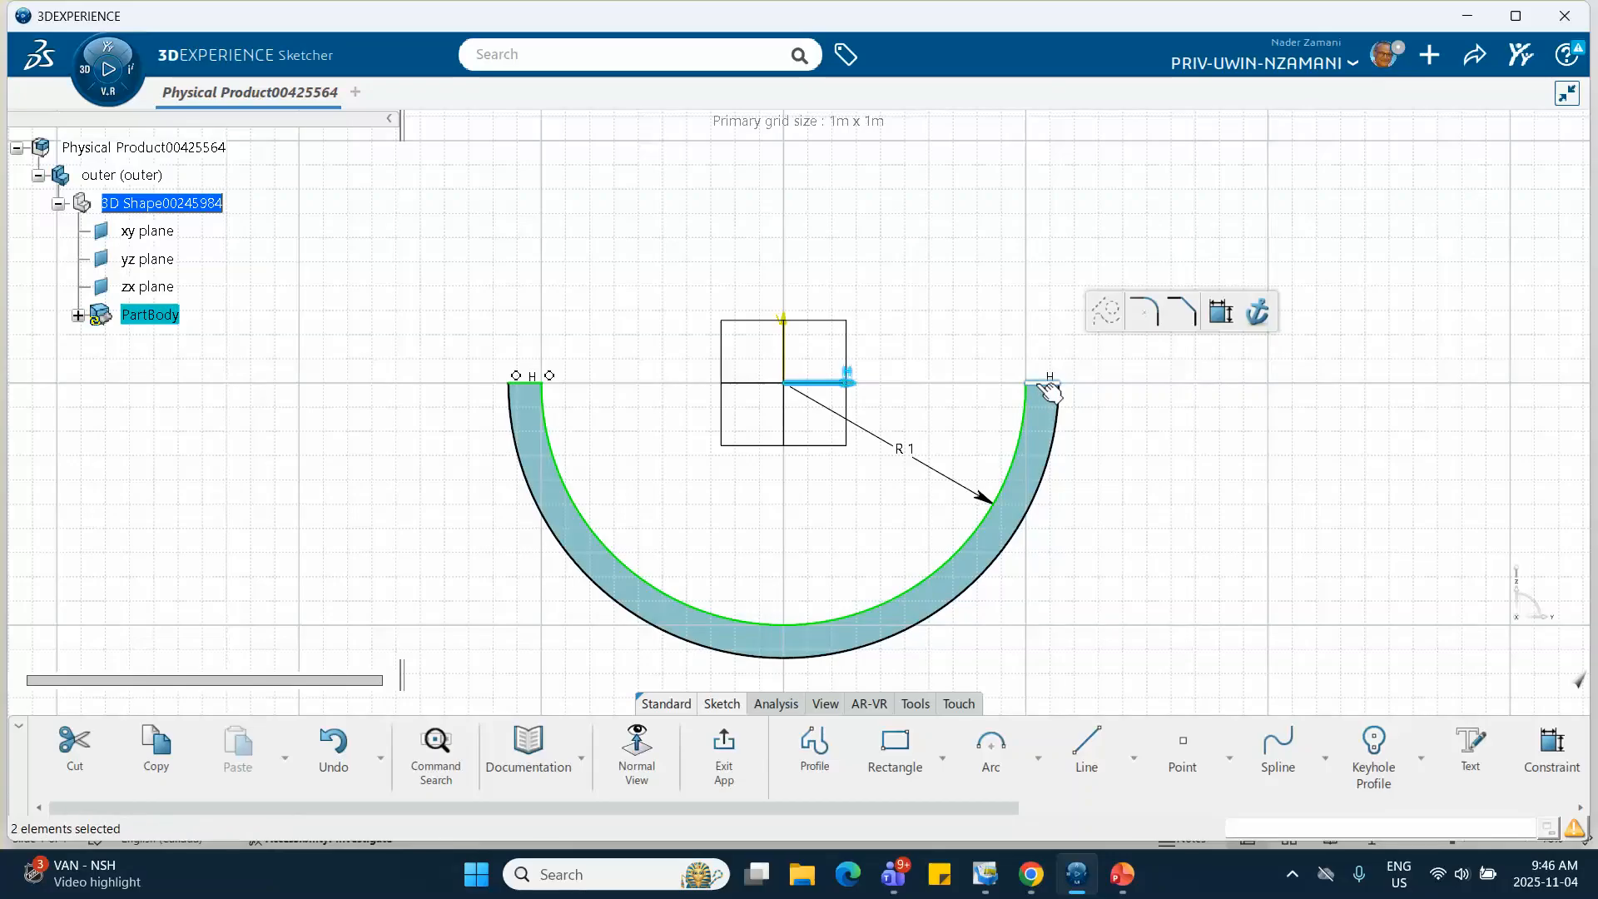
{"action": "left_click", "coordinate": [1220, 313]}
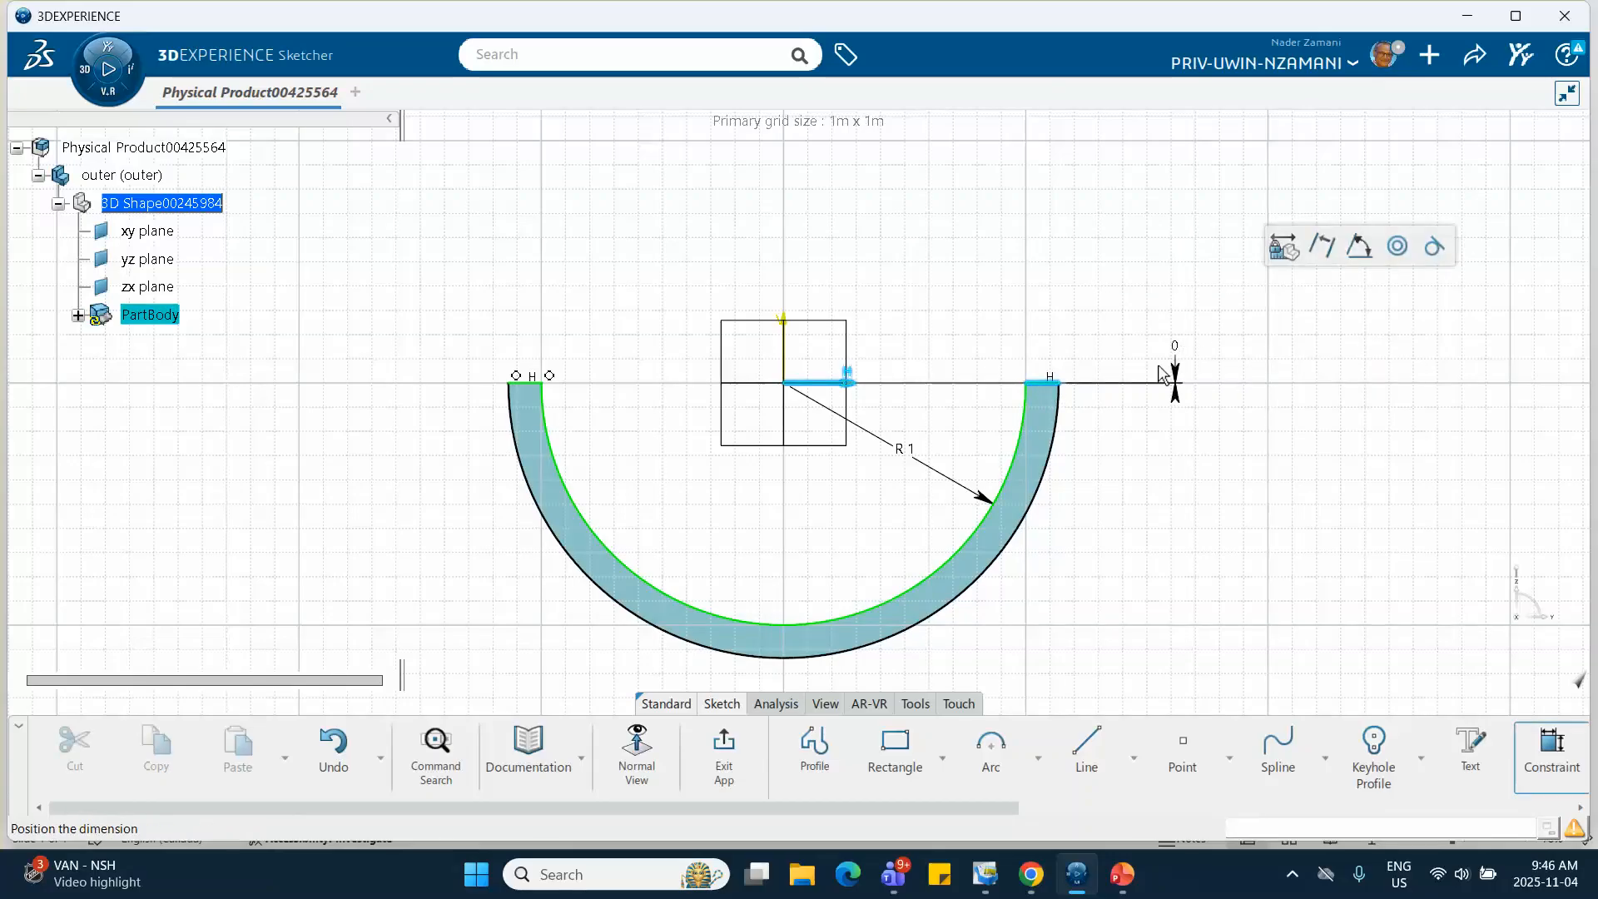
{"action": "left_click", "coordinate": [1160, 376]}
{"action": "key", "text": "Return"}
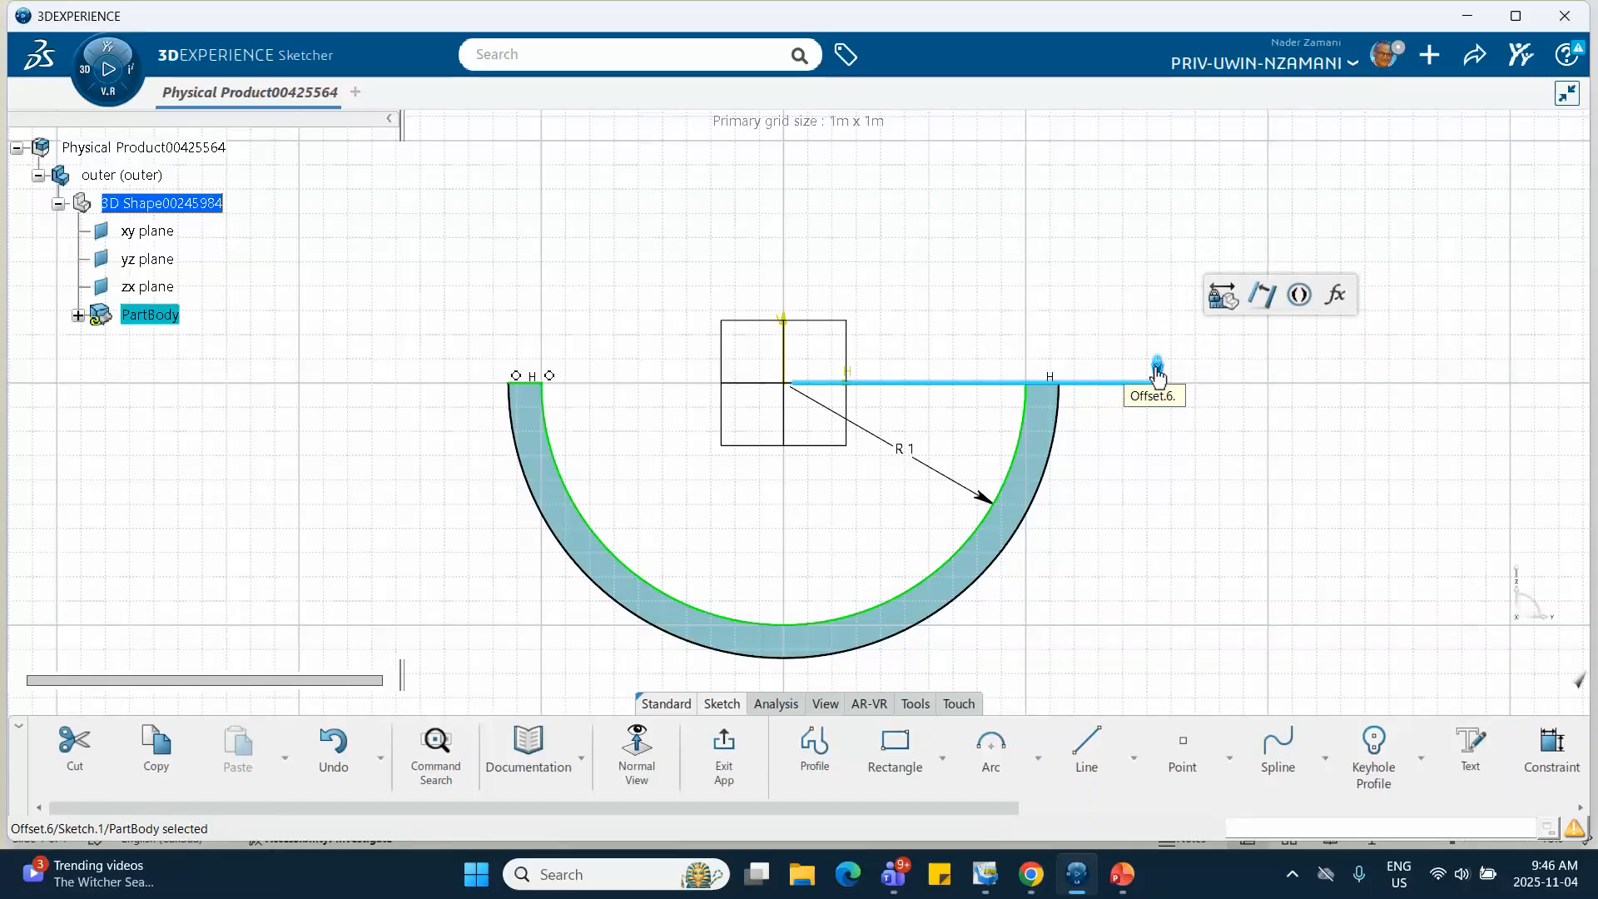
{"action": "left_click", "coordinate": [1156, 514]}
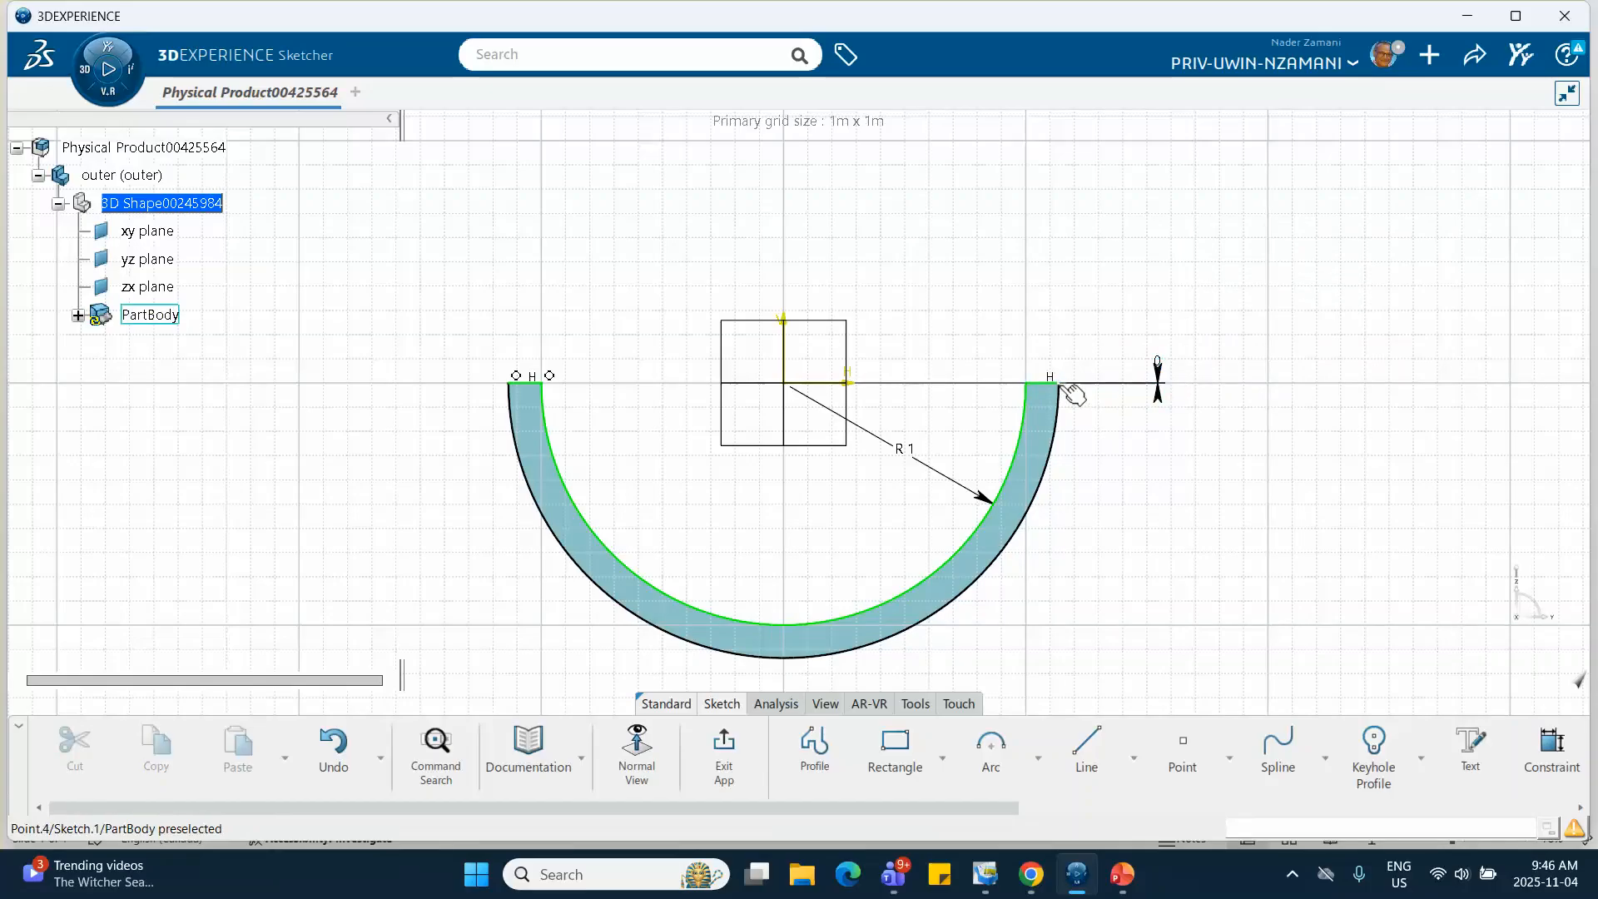
{"action": "left_click_drag", "start_coordinate": [1061, 387], "coordinate": [1063, 470]}
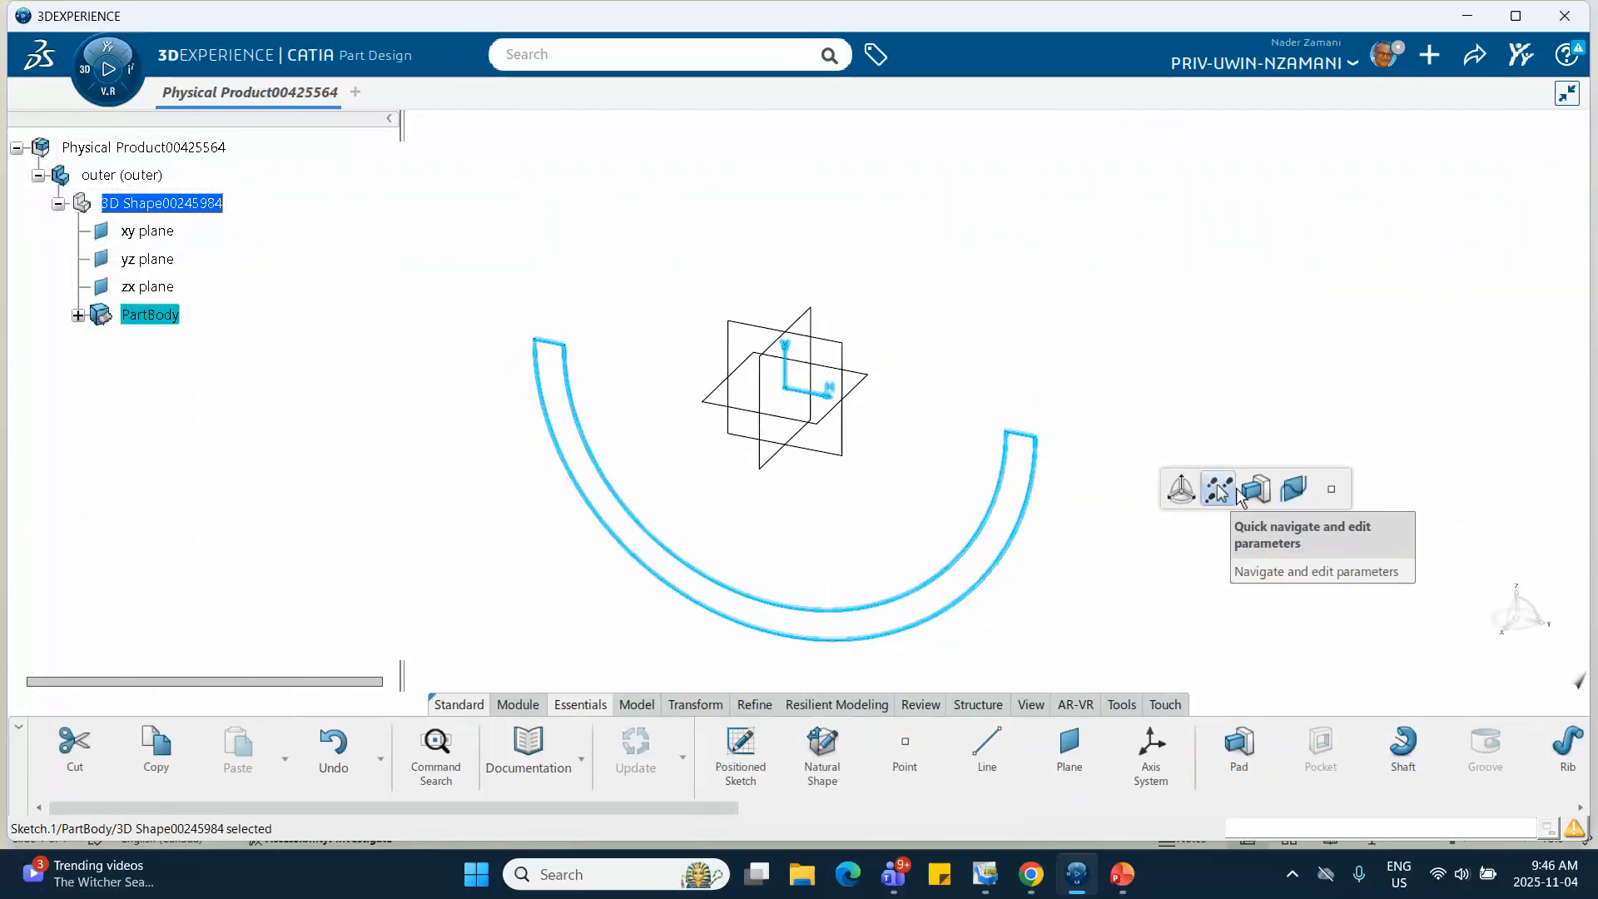
Pad the half-ring profile and set the pad length to 0.2 m.
{"action": "left_click", "coordinate": [1255, 488]}
{"action": "left_click", "coordinate": [1116, 439]}
{"action": "left_click", "coordinate": [1024, 475]}
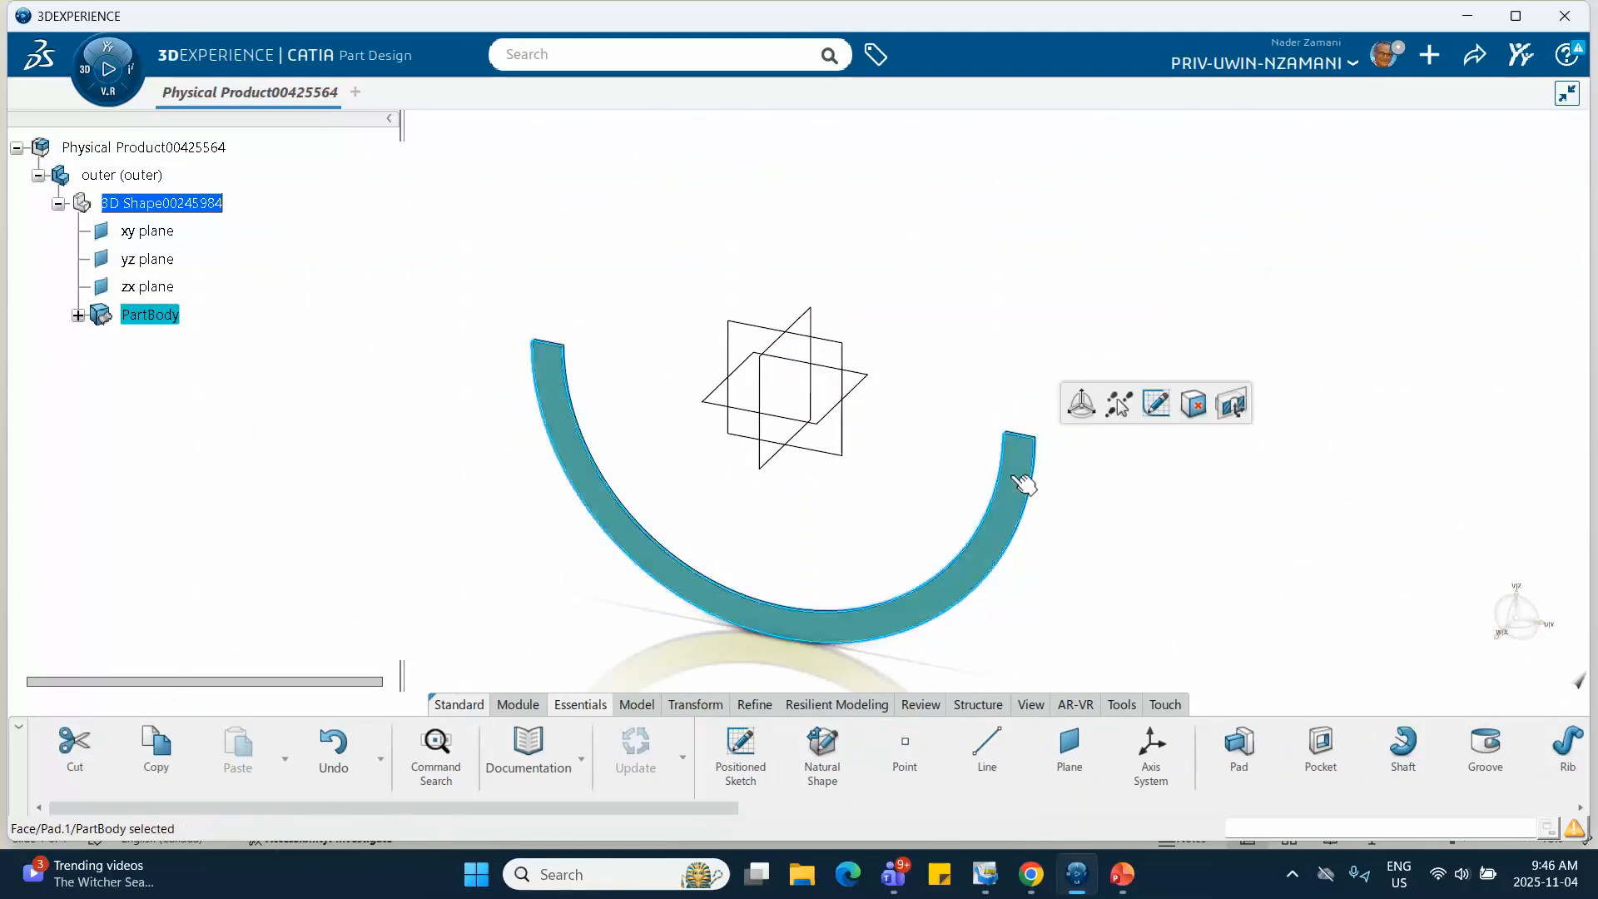
{"action": "left_click", "coordinate": [1151, 404]}
{"action": "left_click_drag", "start_coordinate": [1320, 402], "coordinate": [1242, 390]}
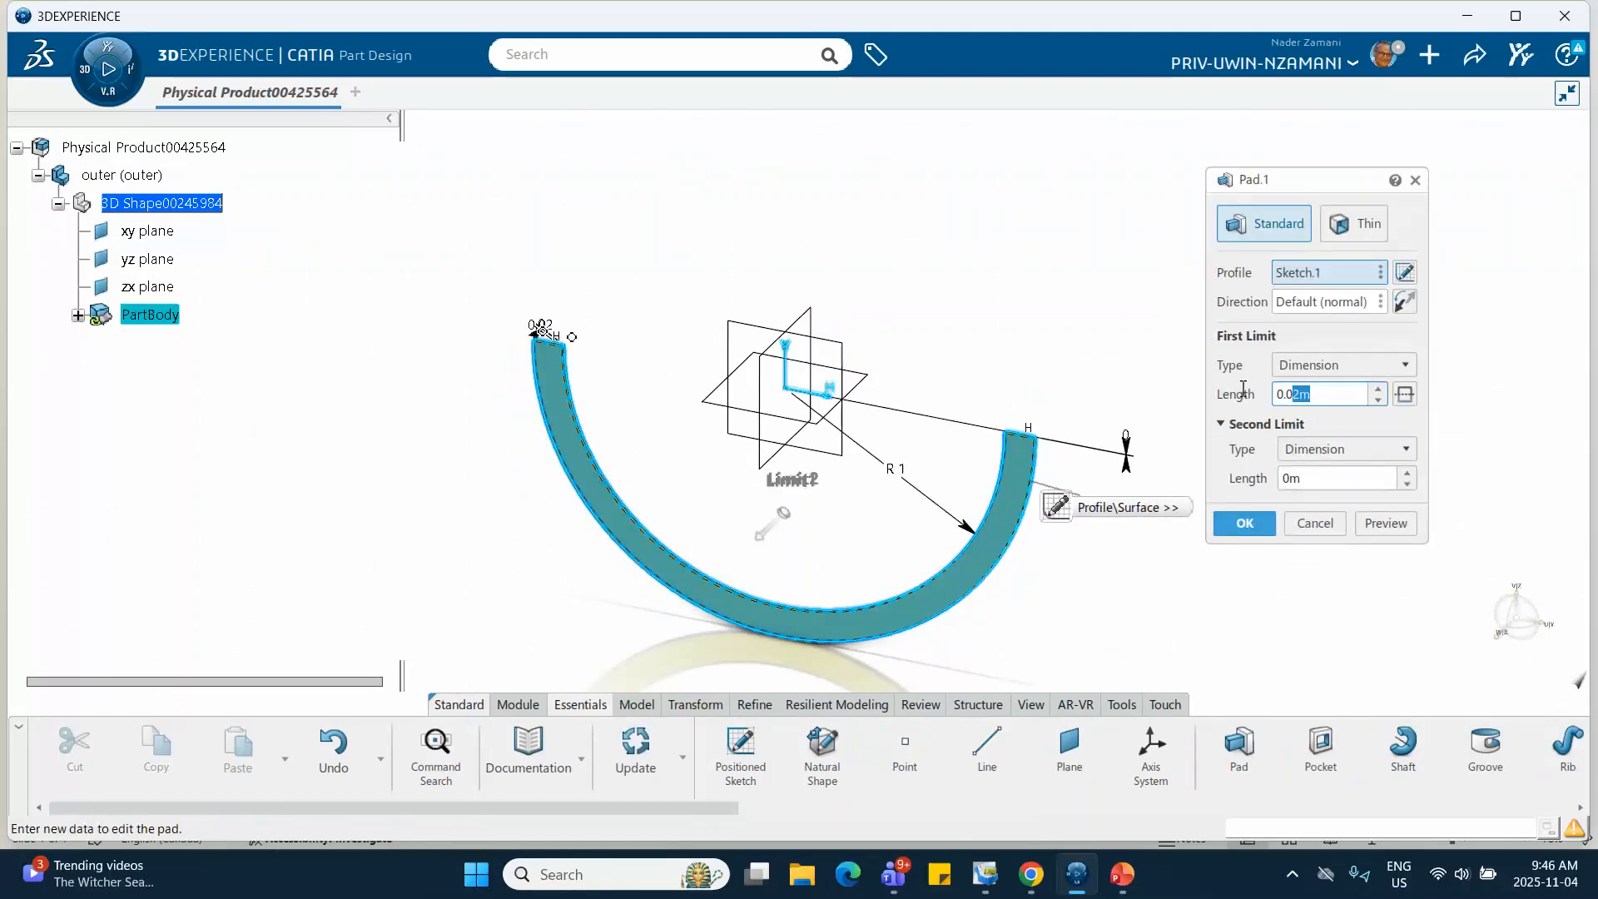
{"action": "type", "text": "8"}
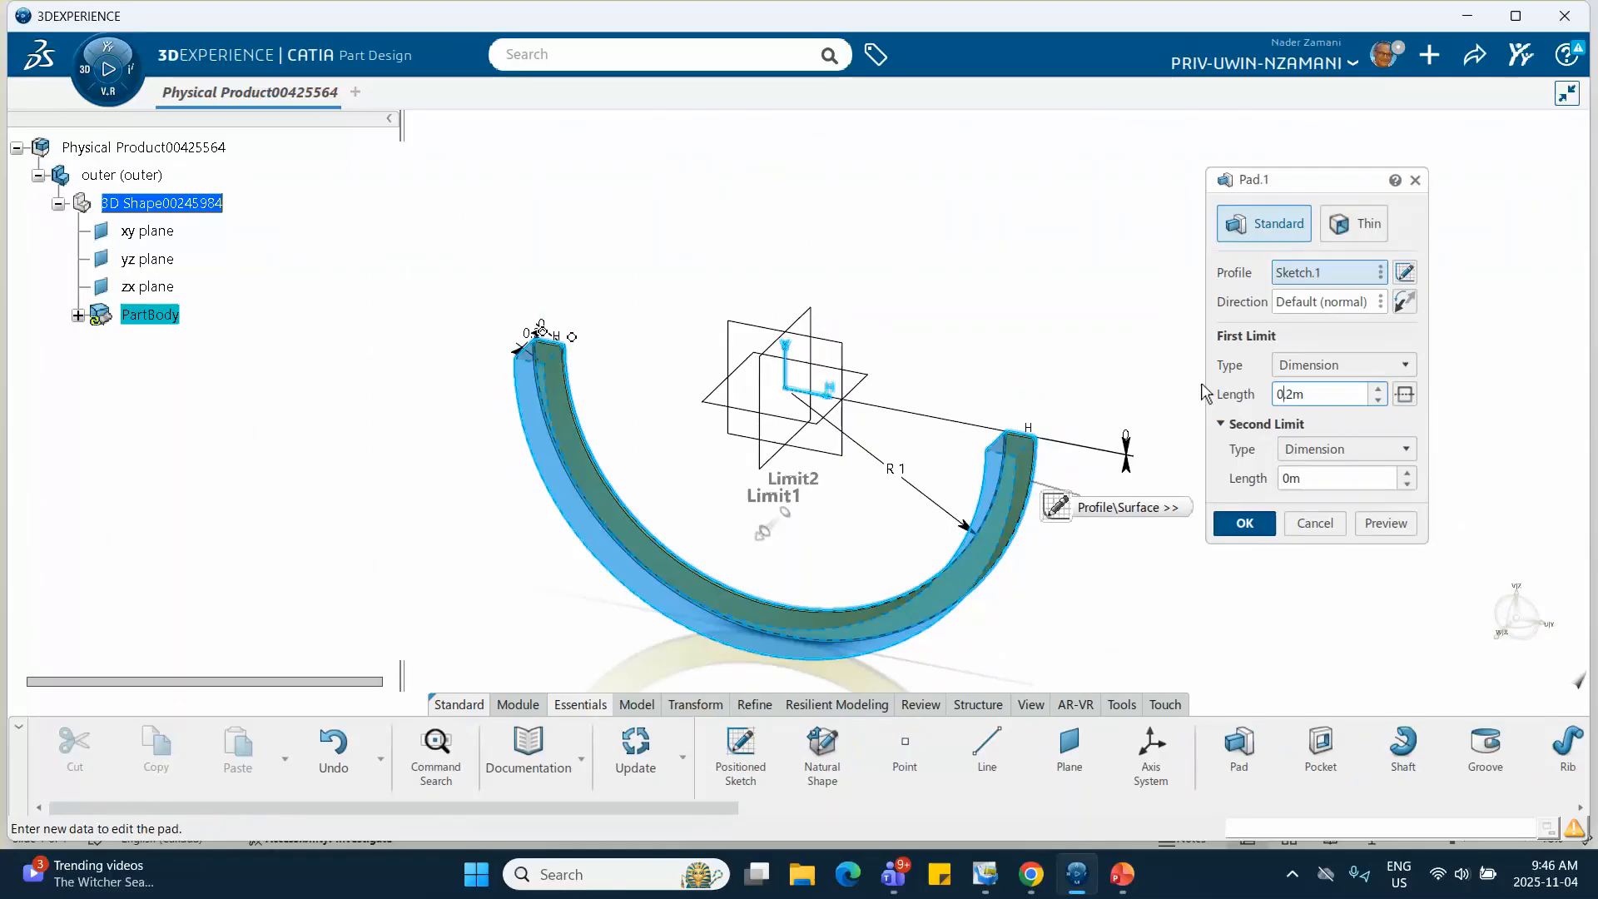
{"action": "key", "text": "Return"}
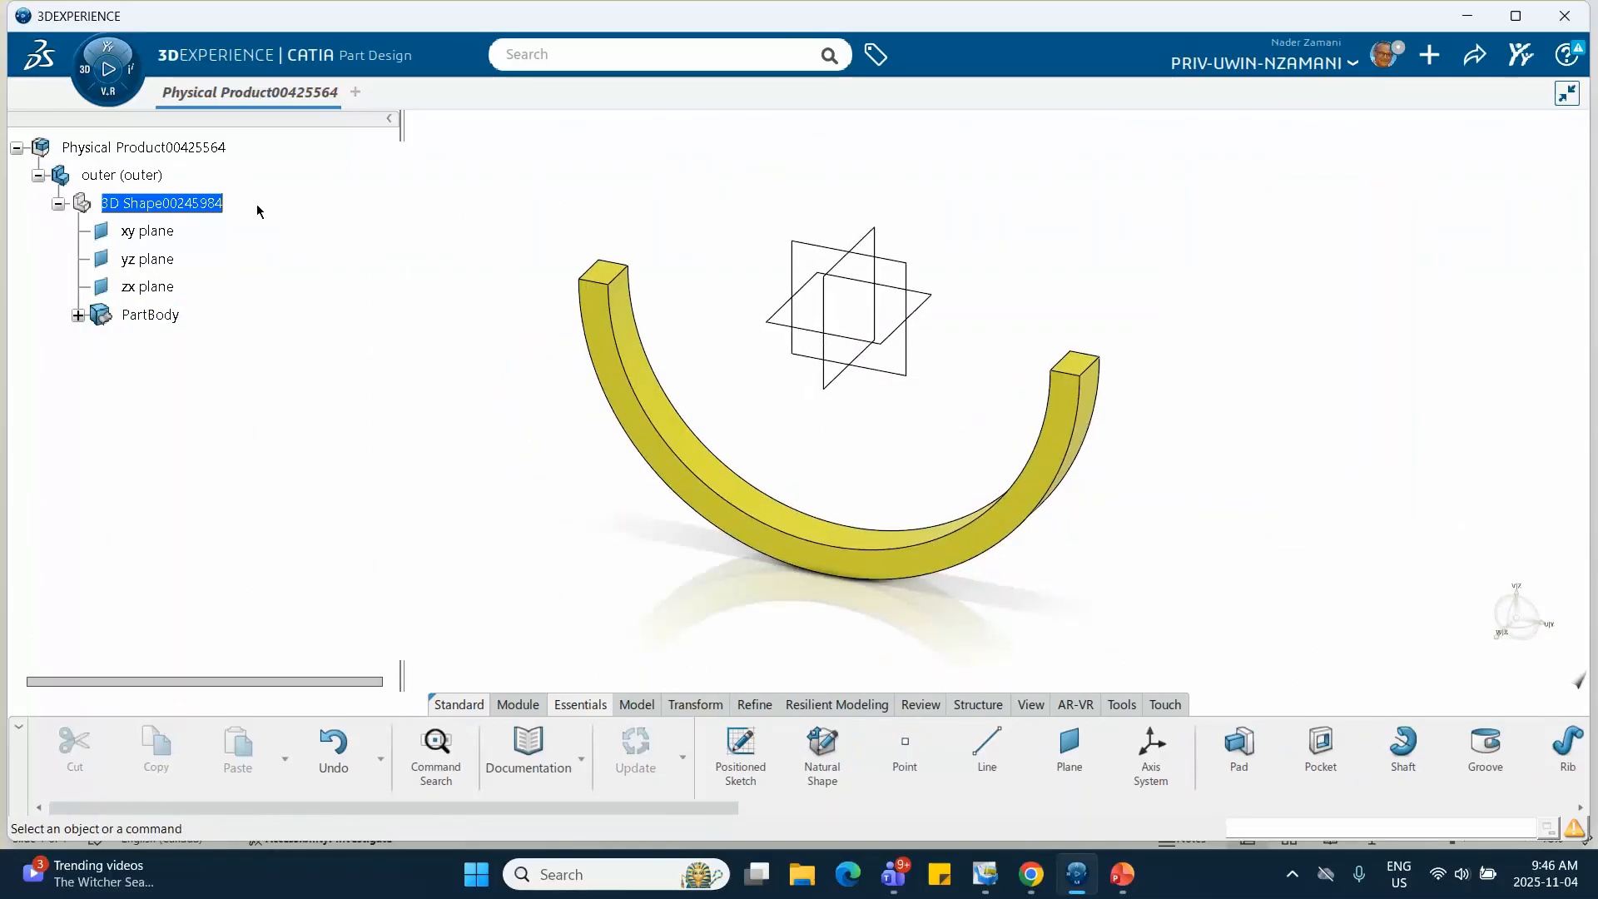
Activate the root product and insert a new 3D Part under it.
{"action": "double_click", "coordinate": [204, 148]}
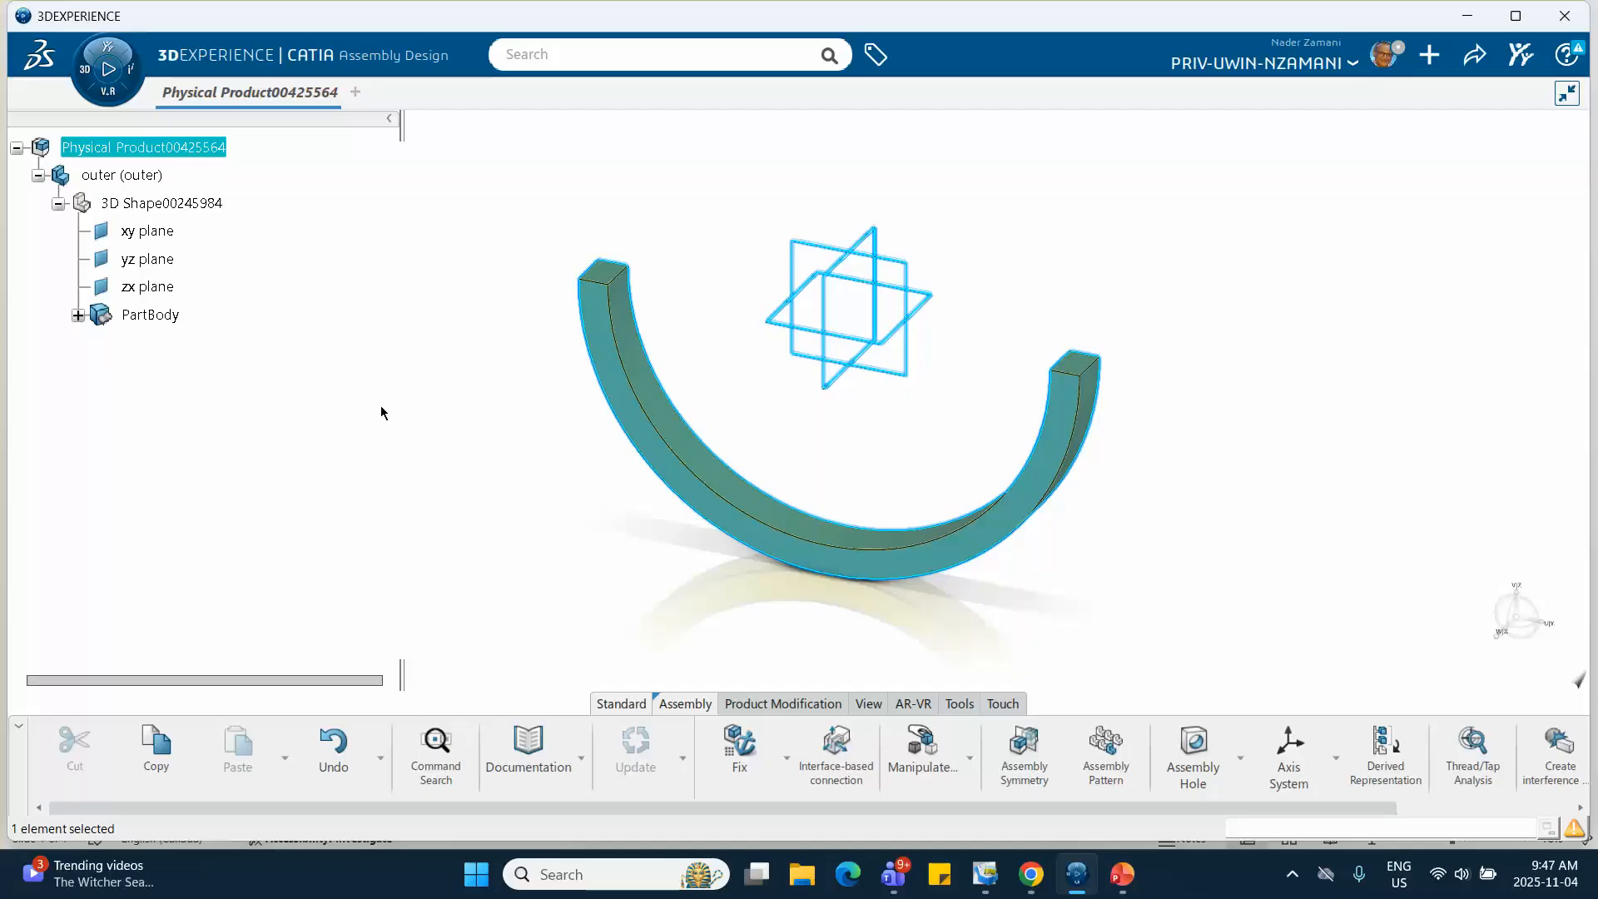
{"action": "right_click", "coordinate": [156, 148]}
{"action": "mouse_move", "coordinate": [279, 606]}
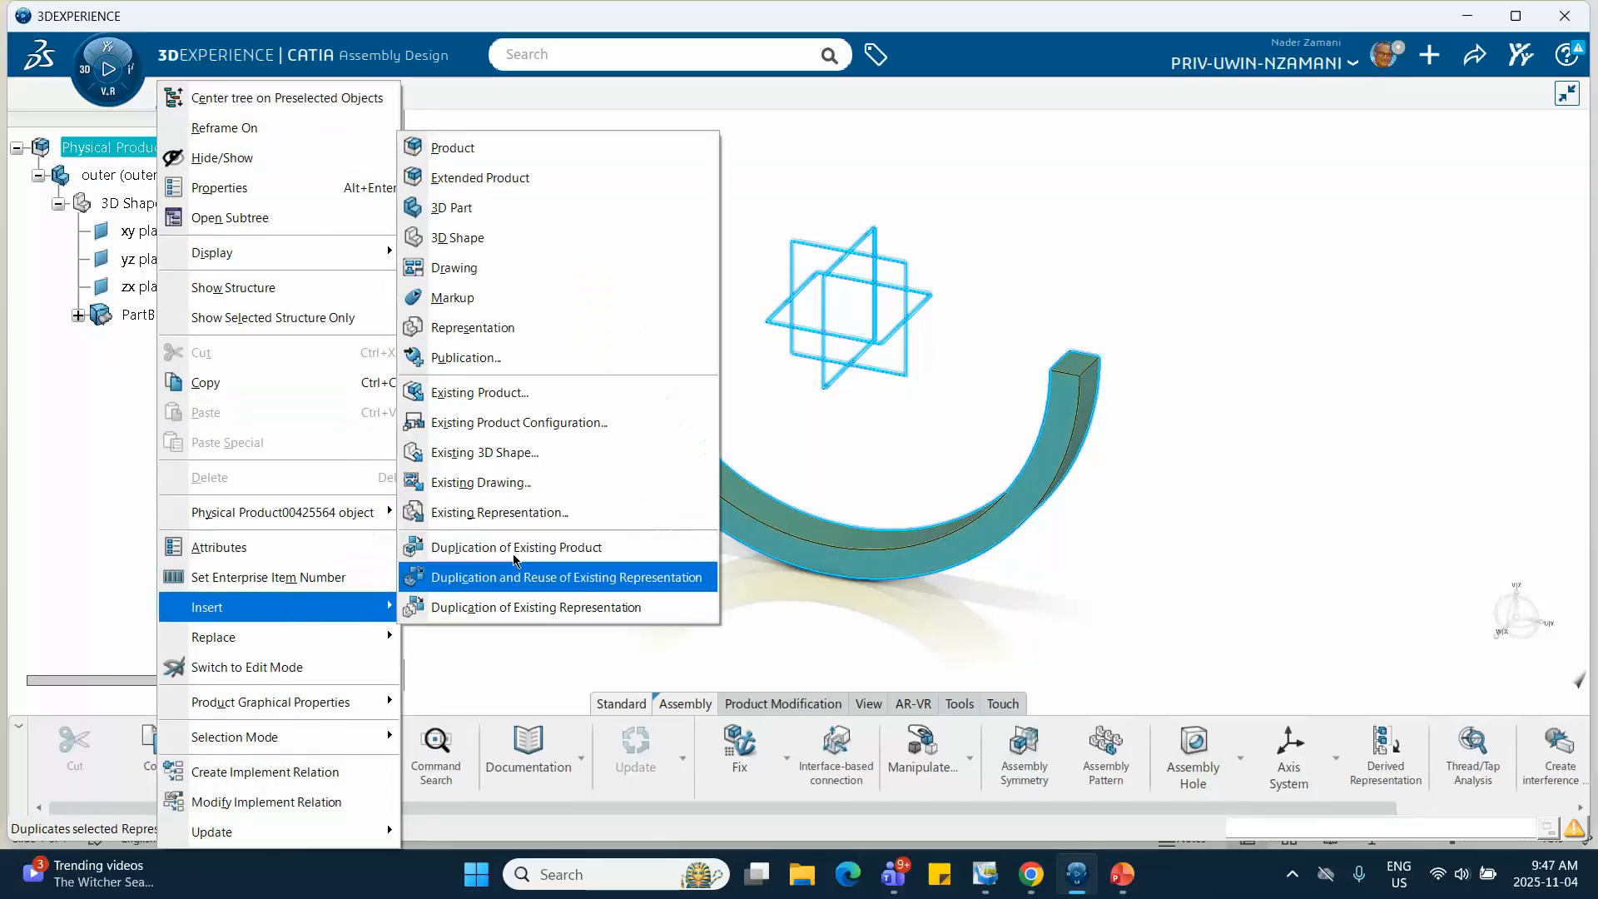
{"action": "left_click", "coordinate": [449, 208]}
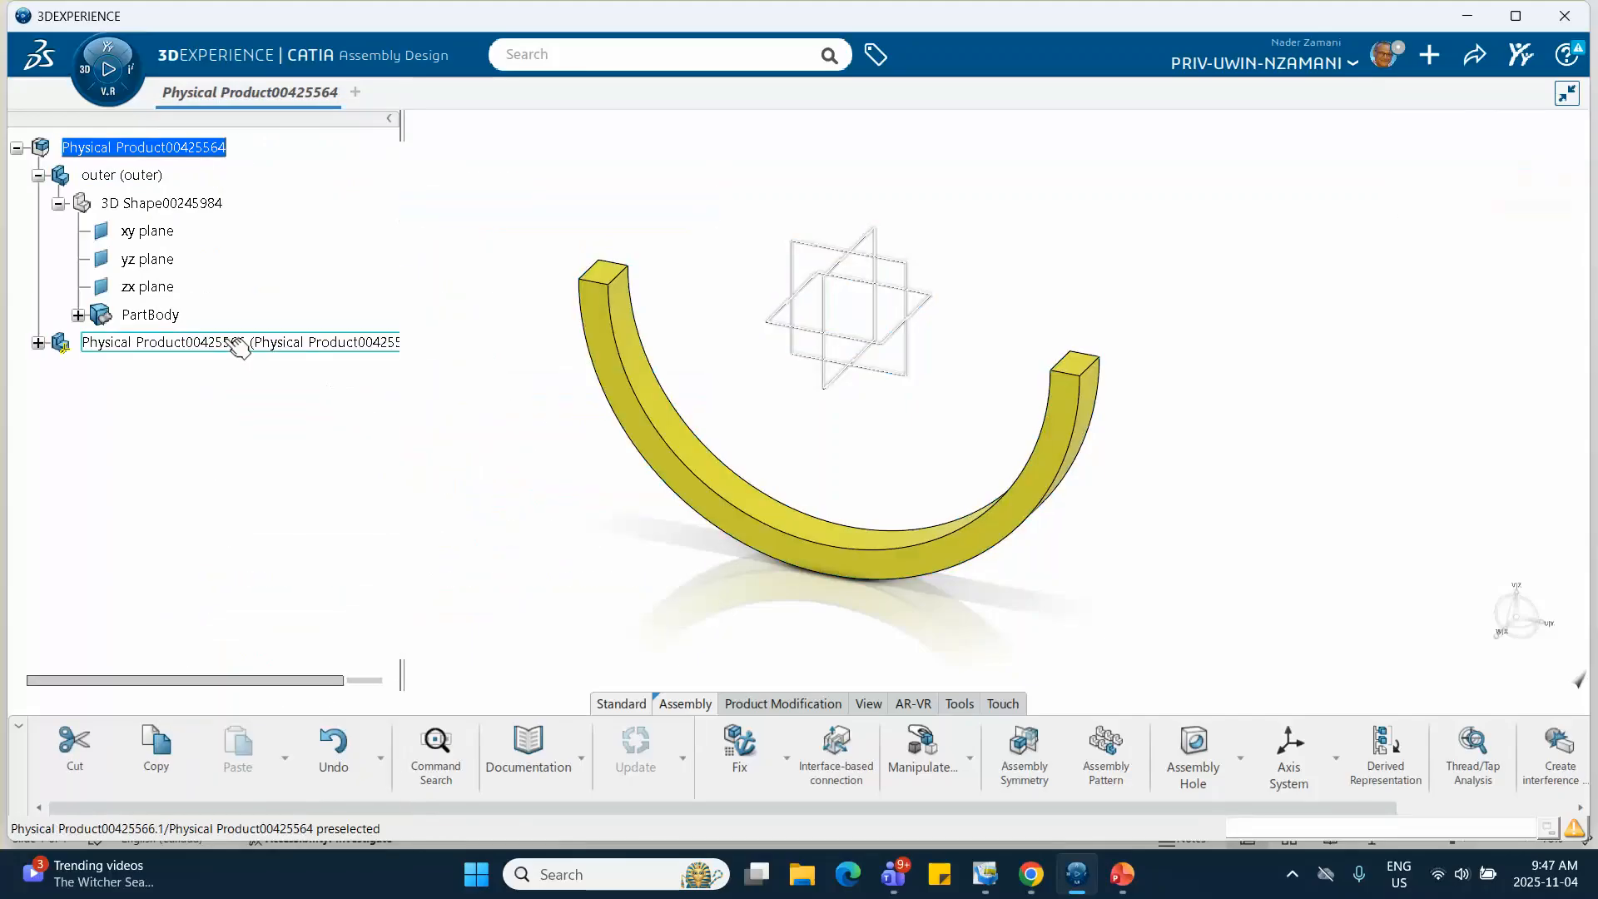
Change both the title and the instance title of the new part to inner.
{"action": "right_click", "coordinate": [226, 343]}
{"action": "left_click", "coordinate": [345, 129]}
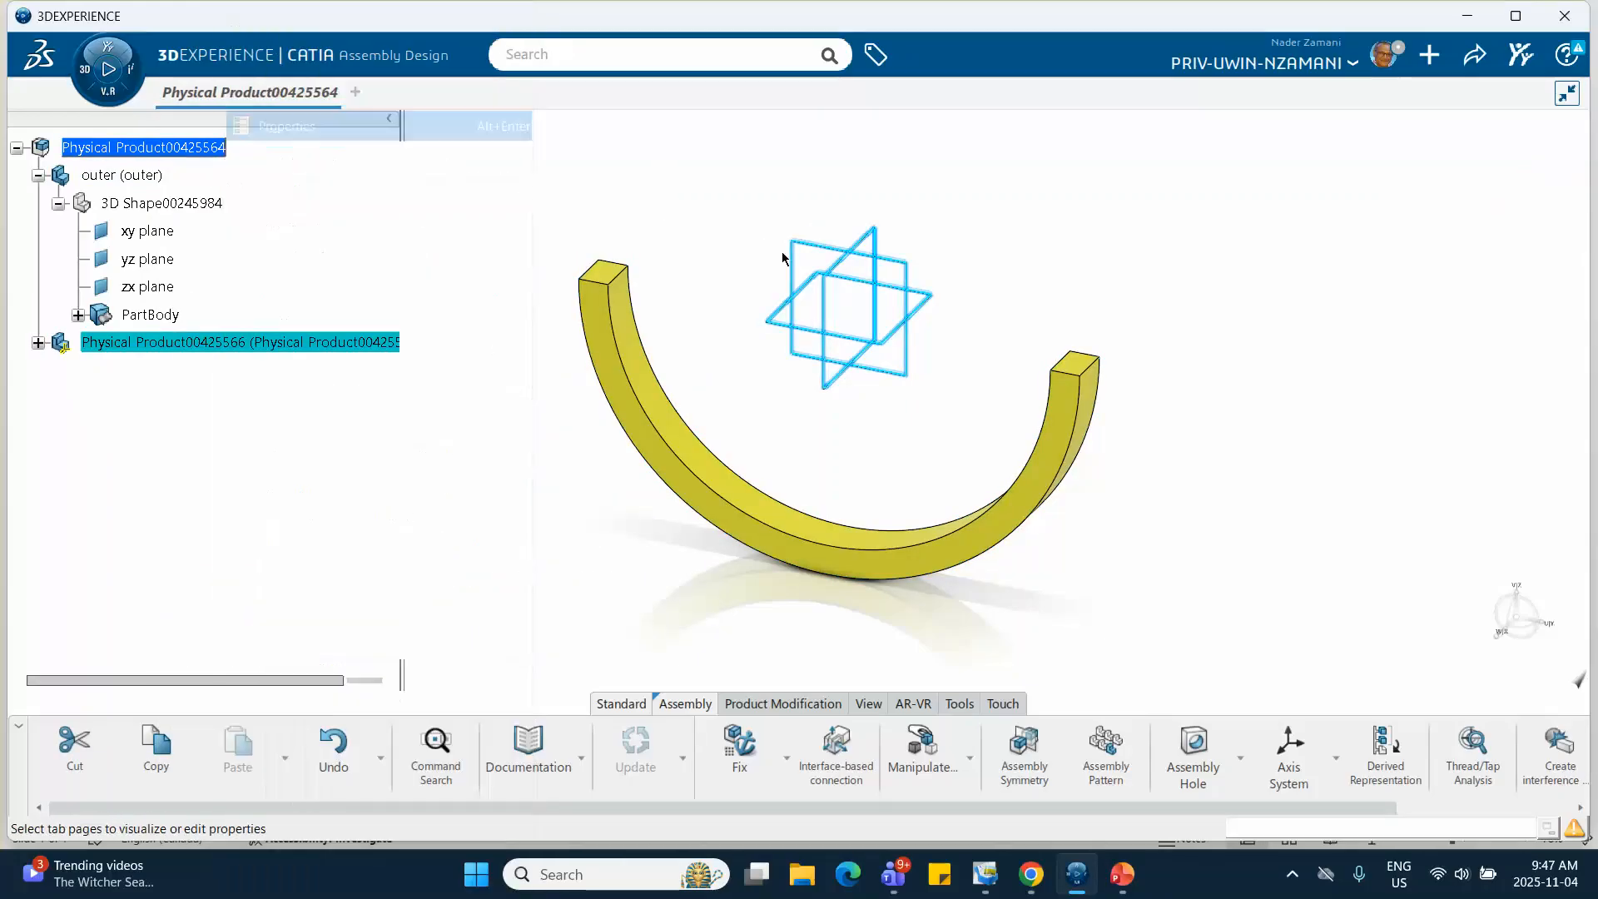
{"action": "left_click", "coordinate": [873, 228]}
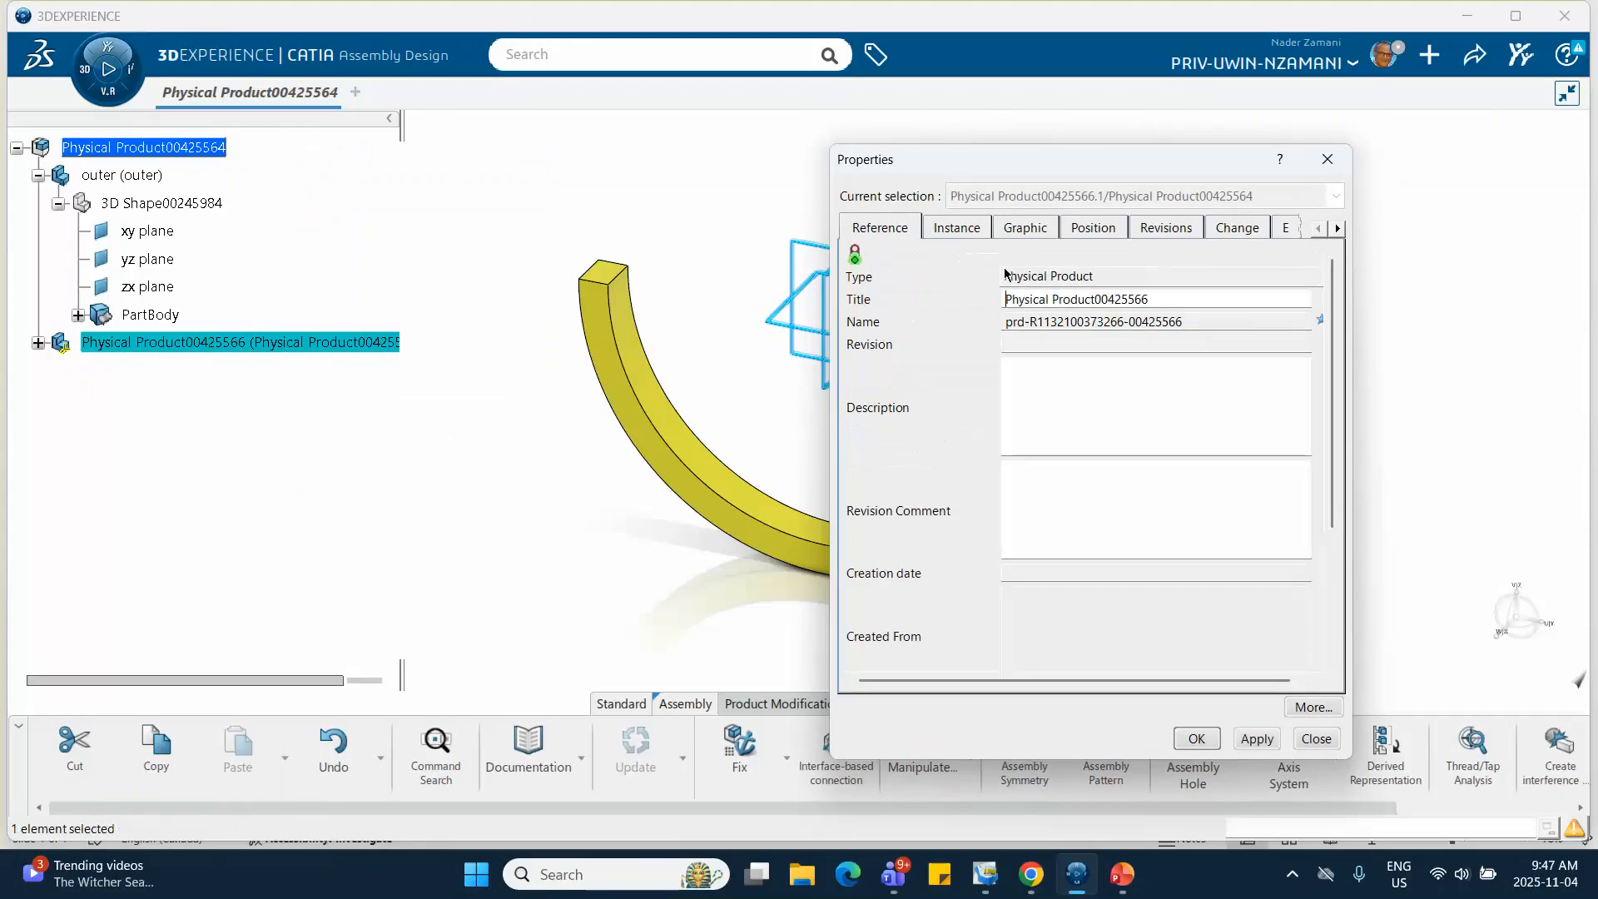
{"action": "left_click_drag", "start_coordinate": [1151, 300], "coordinate": [863, 295]}
{"action": "type", "text": "inner"}
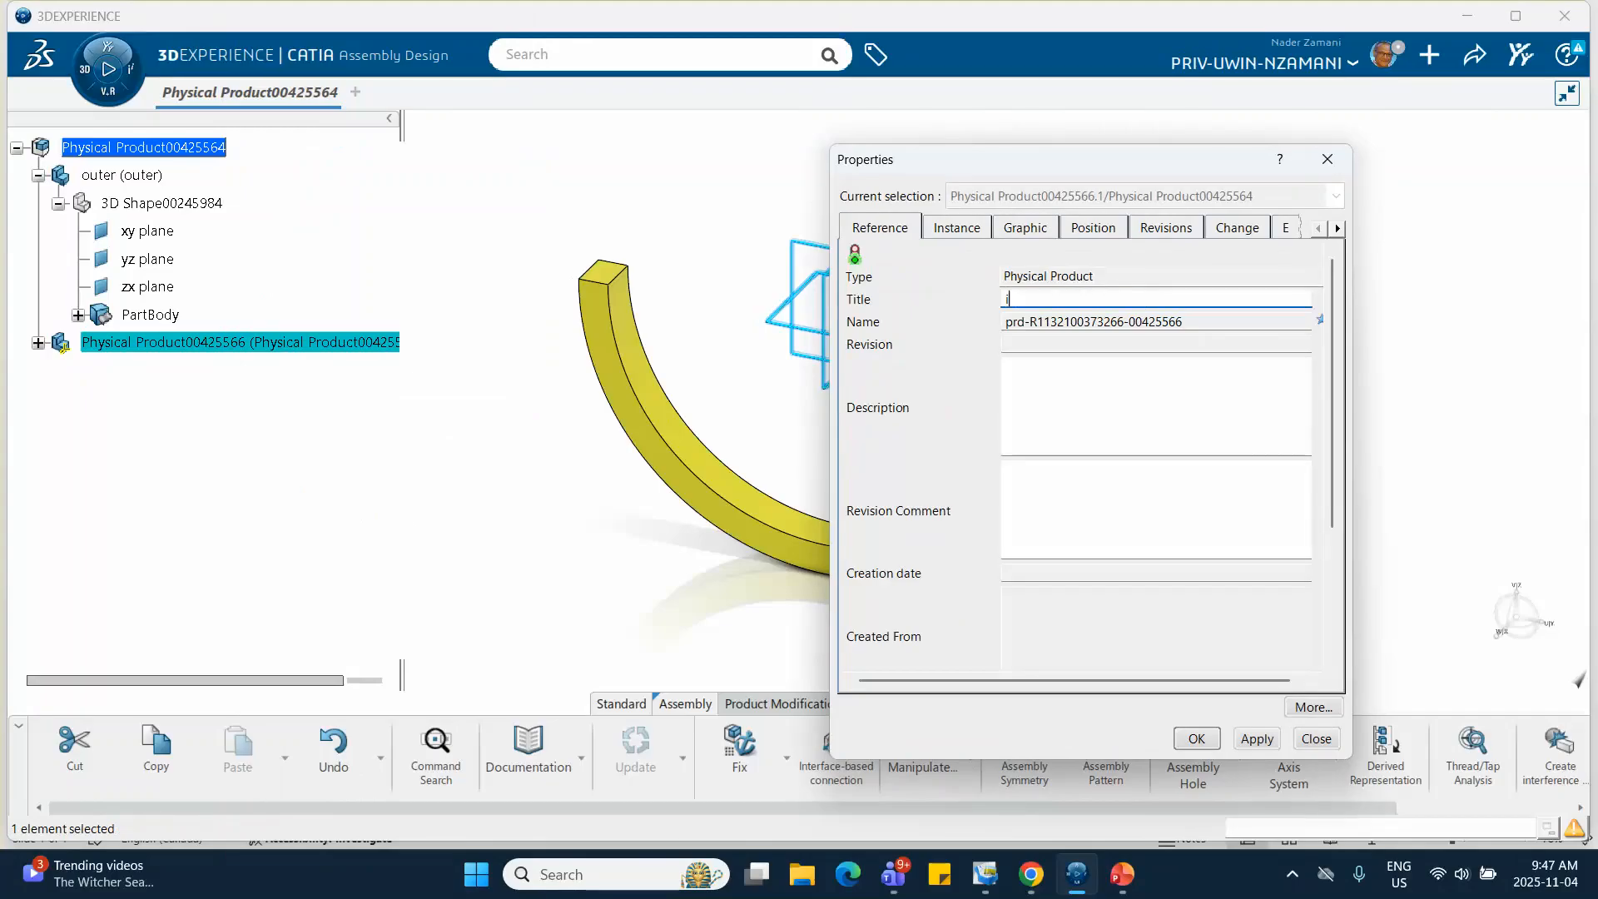
{"action": "left_click", "coordinate": [956, 227]}
{"action": "left_click_drag", "start_coordinate": [1121, 298], "coordinate": [791, 295]}
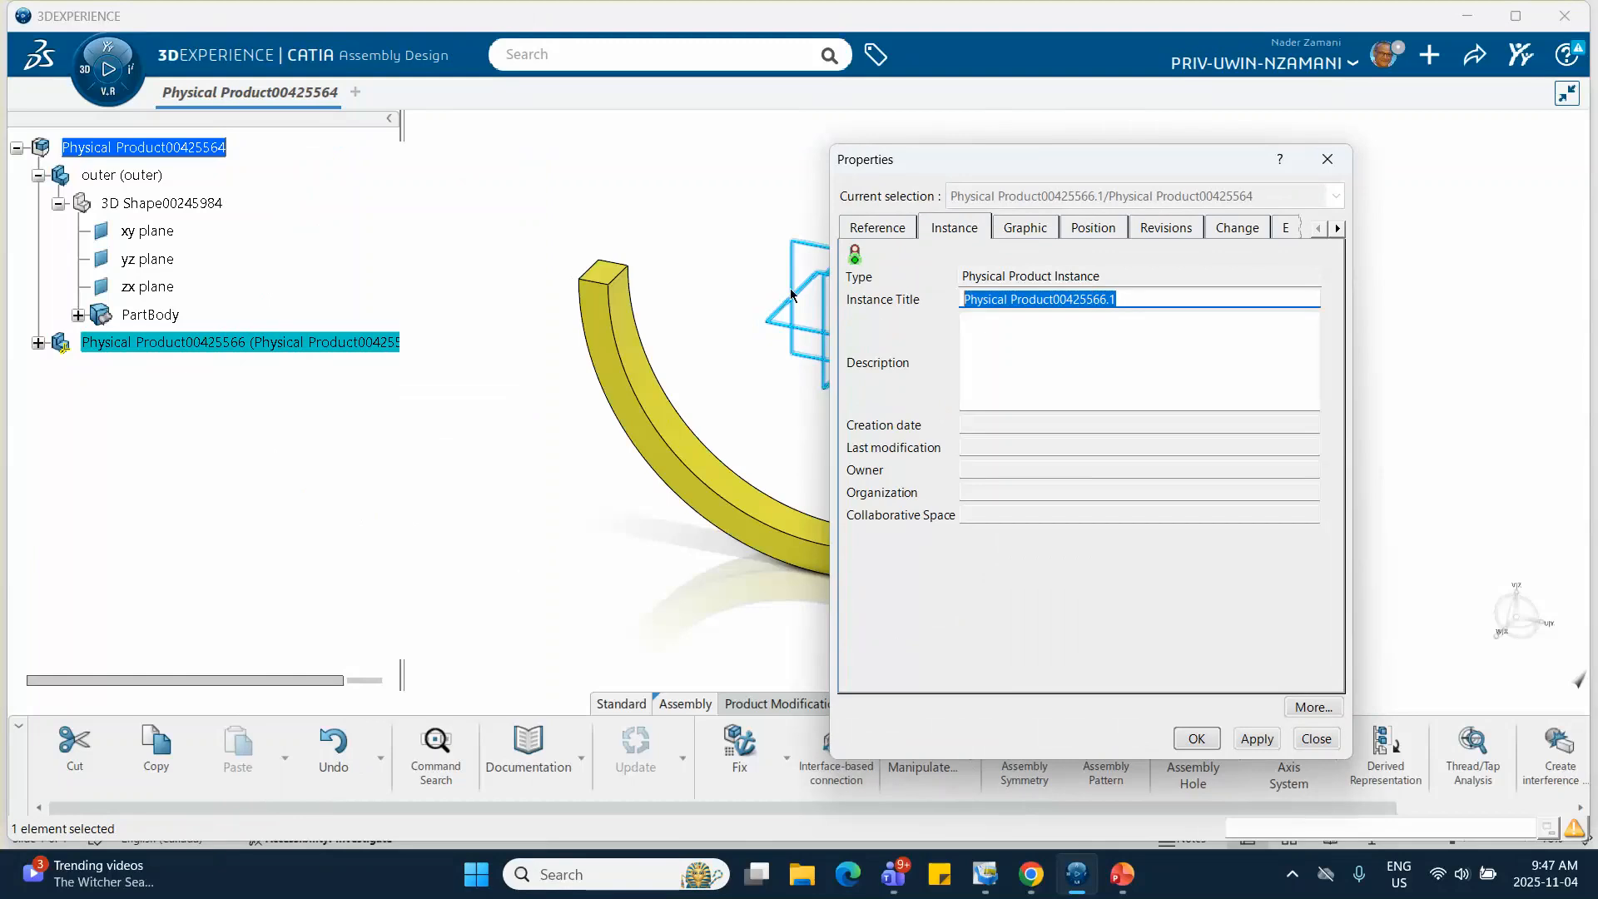
{"action": "type", "text": "inn"}
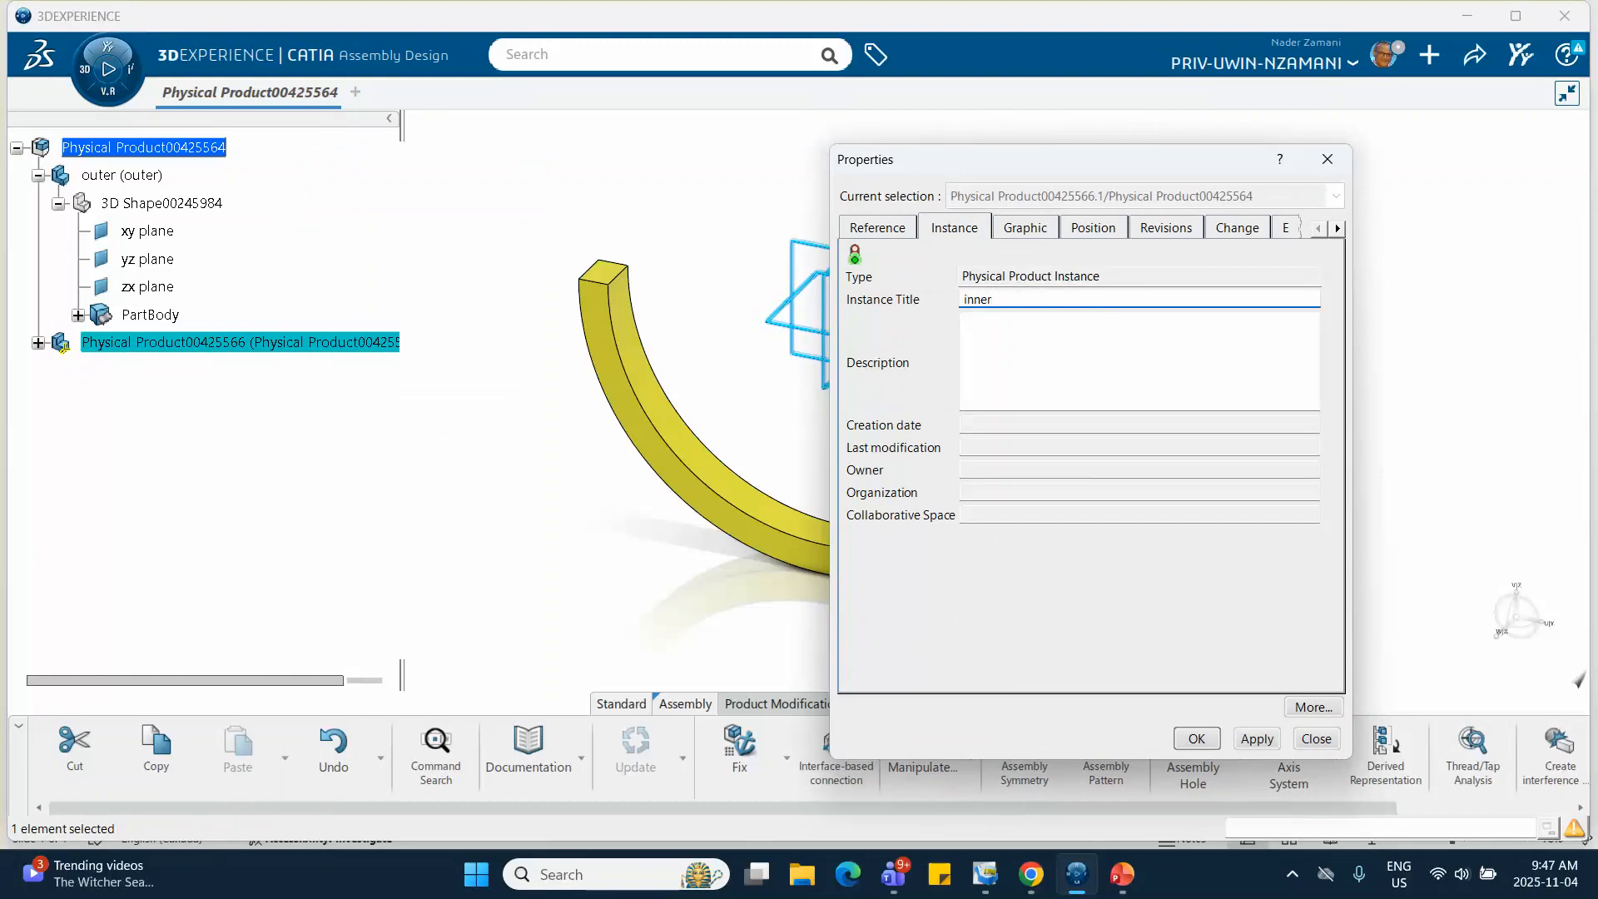
{"action": "type", "text": "er"}
{"action": "key", "text": "Return"}
{"action": "left_click", "coordinate": [122, 369]}
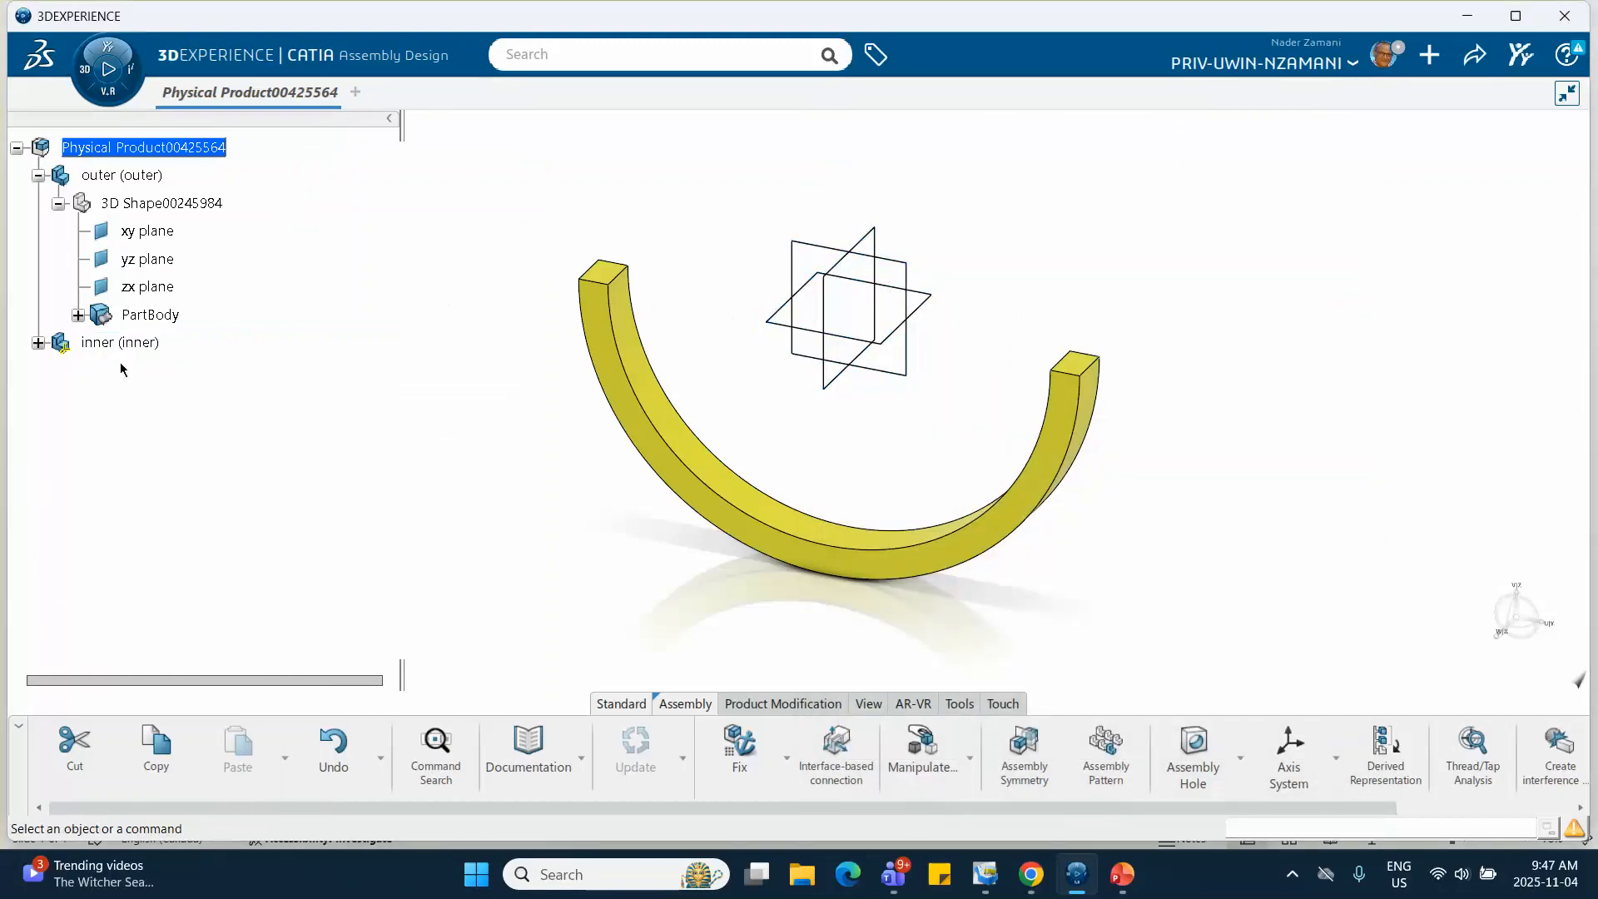
Activate the inner part's 3D shape and start a sketch on the reference plane parallel to the half-ring's face.
{"action": "left_click", "coordinate": [38, 342]}
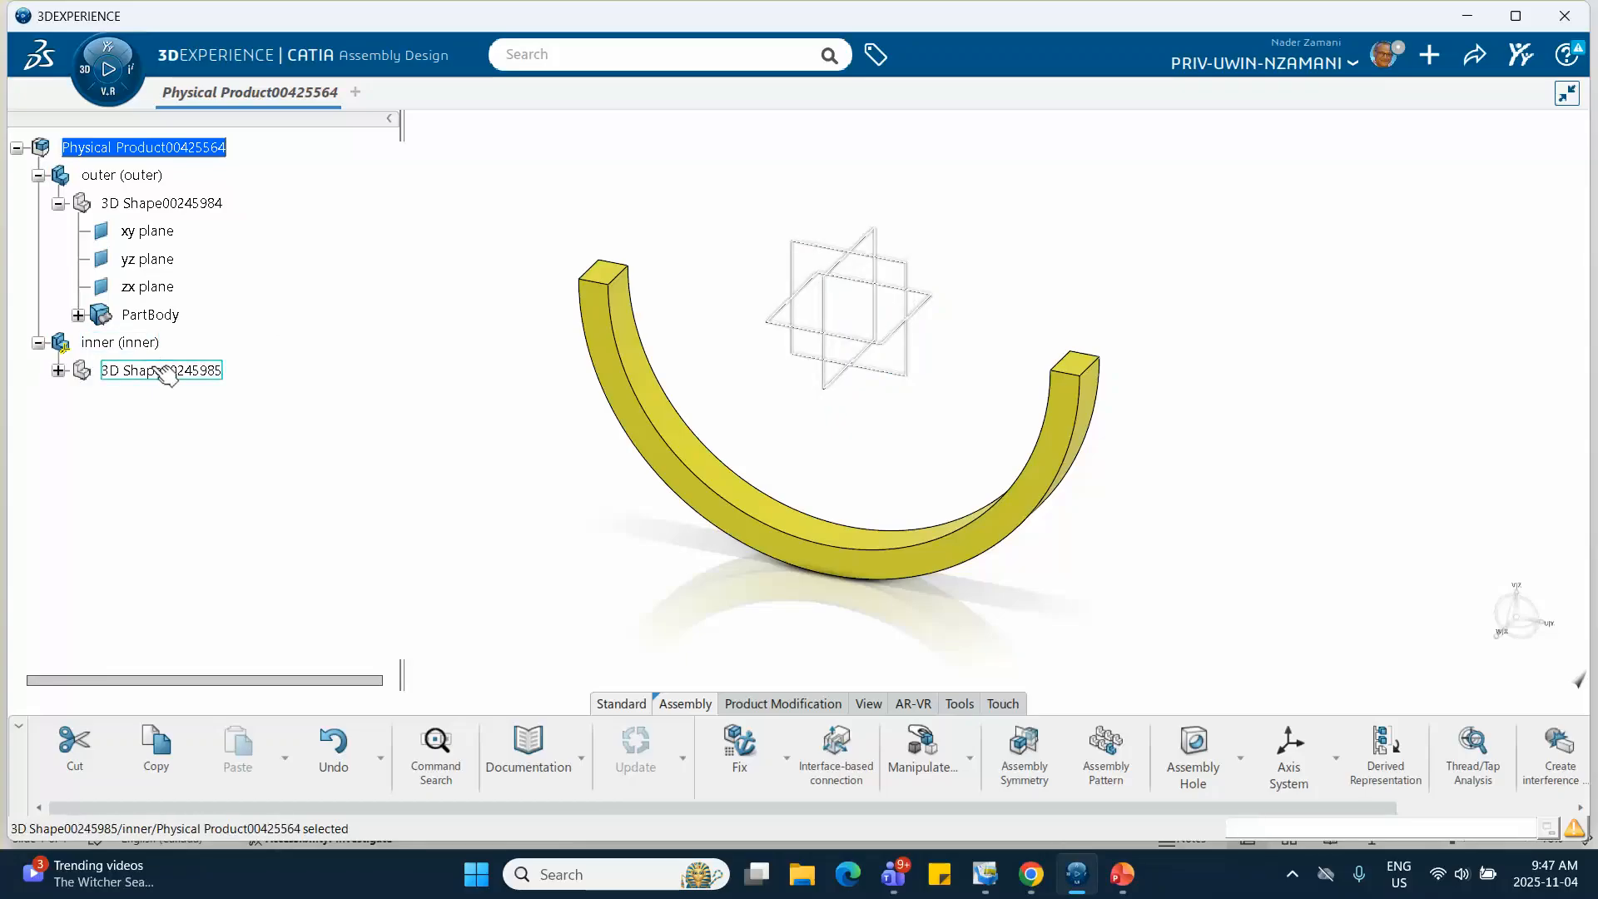
{"action": "left_click", "coordinate": [160, 368]}
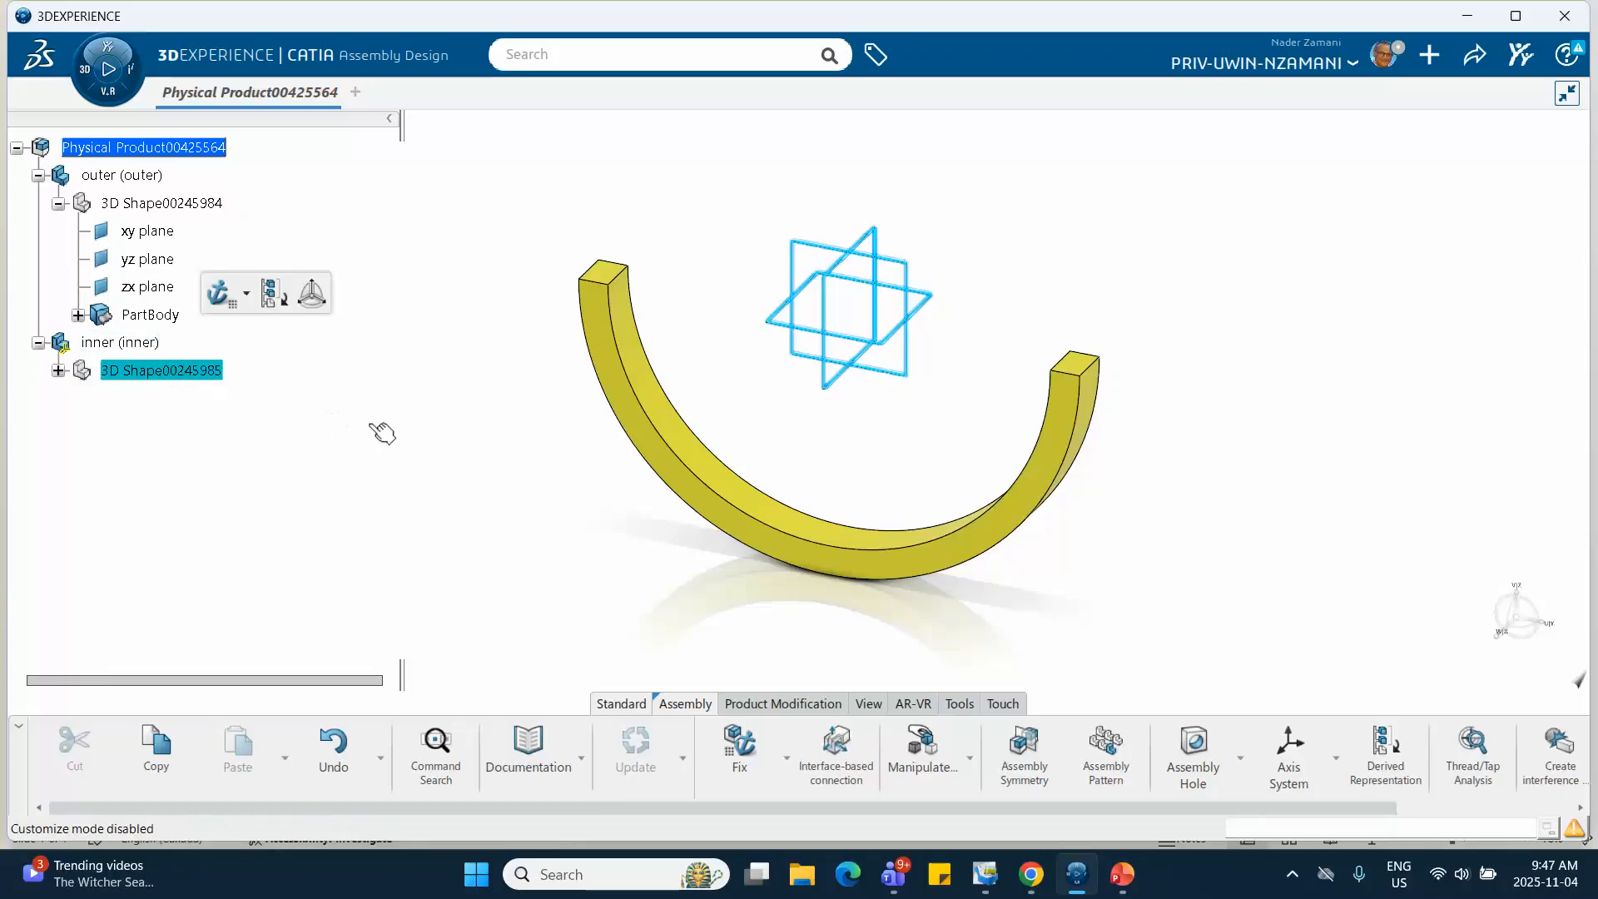
{"action": "left_click", "coordinate": [906, 272]}
{"action": "left_click", "coordinate": [1047, 195]}
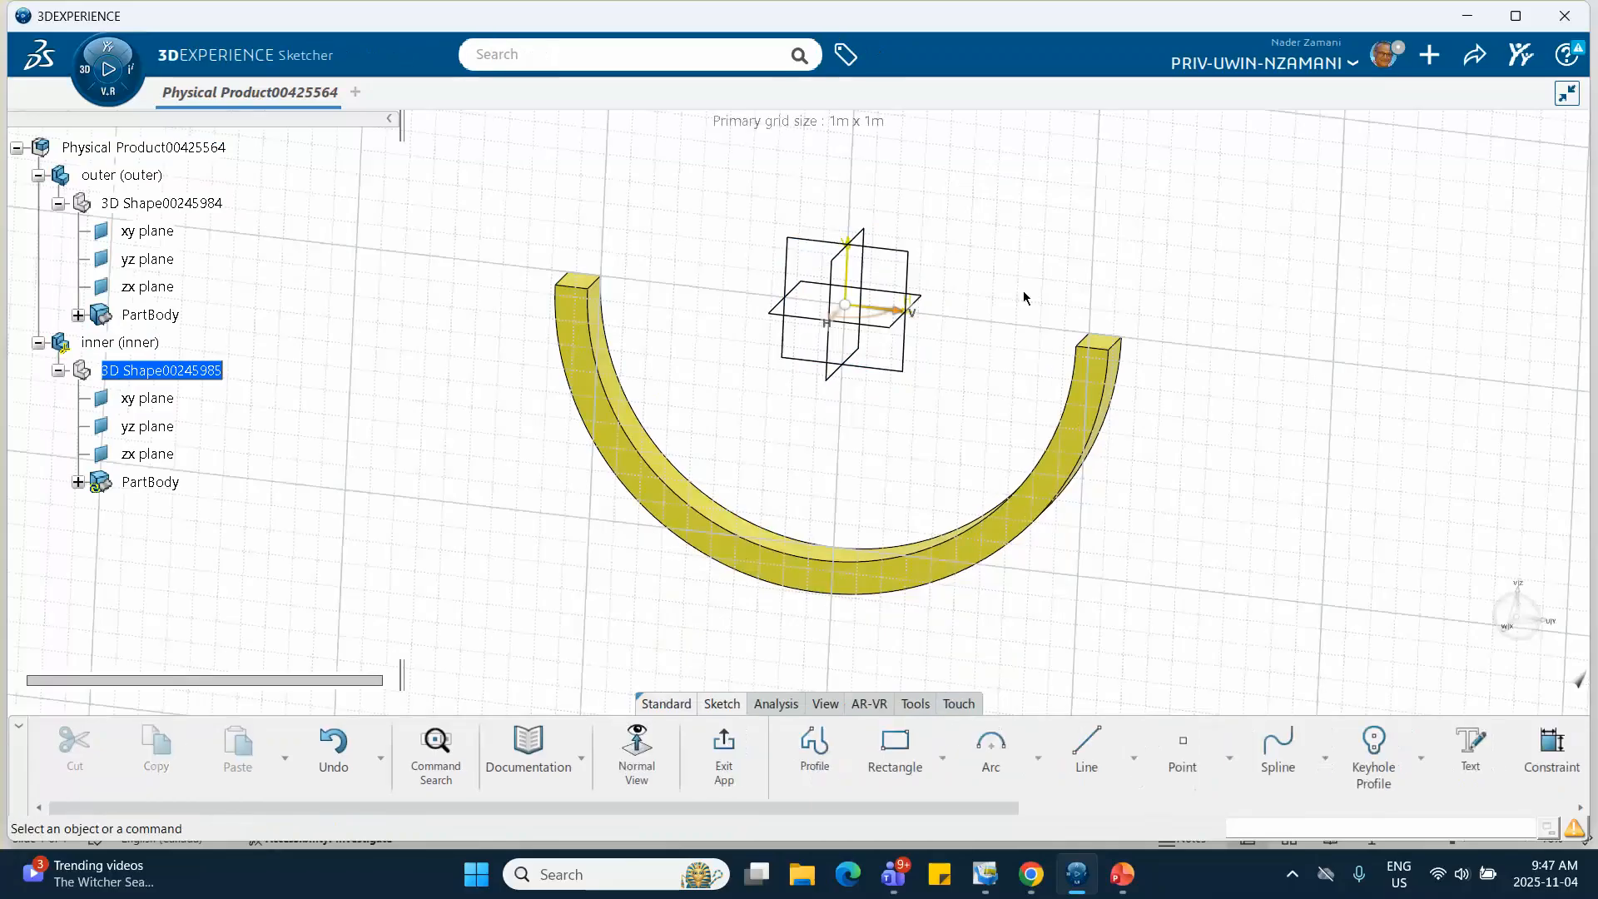
Sketch a circle of about 0.098 m radius inside the half-ring, centred at about H 0.3 m, V -0.74 m.
{"action": "mouse_move", "coordinate": [938, 382]}
{"action": "middle_mouse_down"}
{"action": "mouse_move", "coordinate": [929, 304]}
{"action": "mouse_move", "coordinate": [920, 348]}
{"action": "middle_mouse_up"}
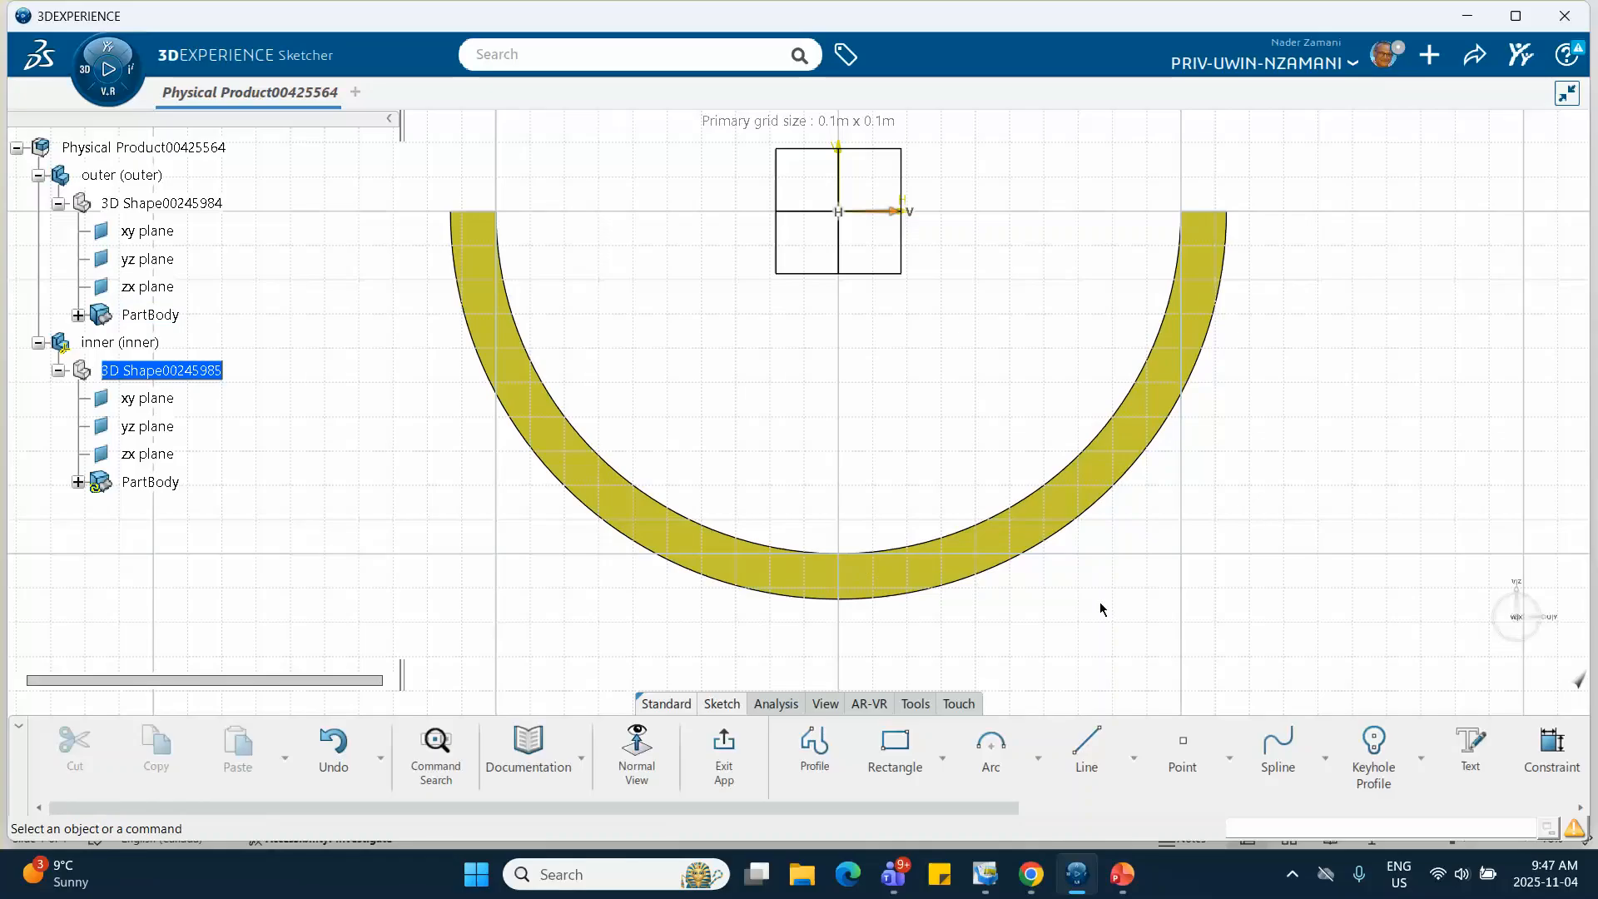
{"action": "left_click", "coordinate": [1036, 750]}
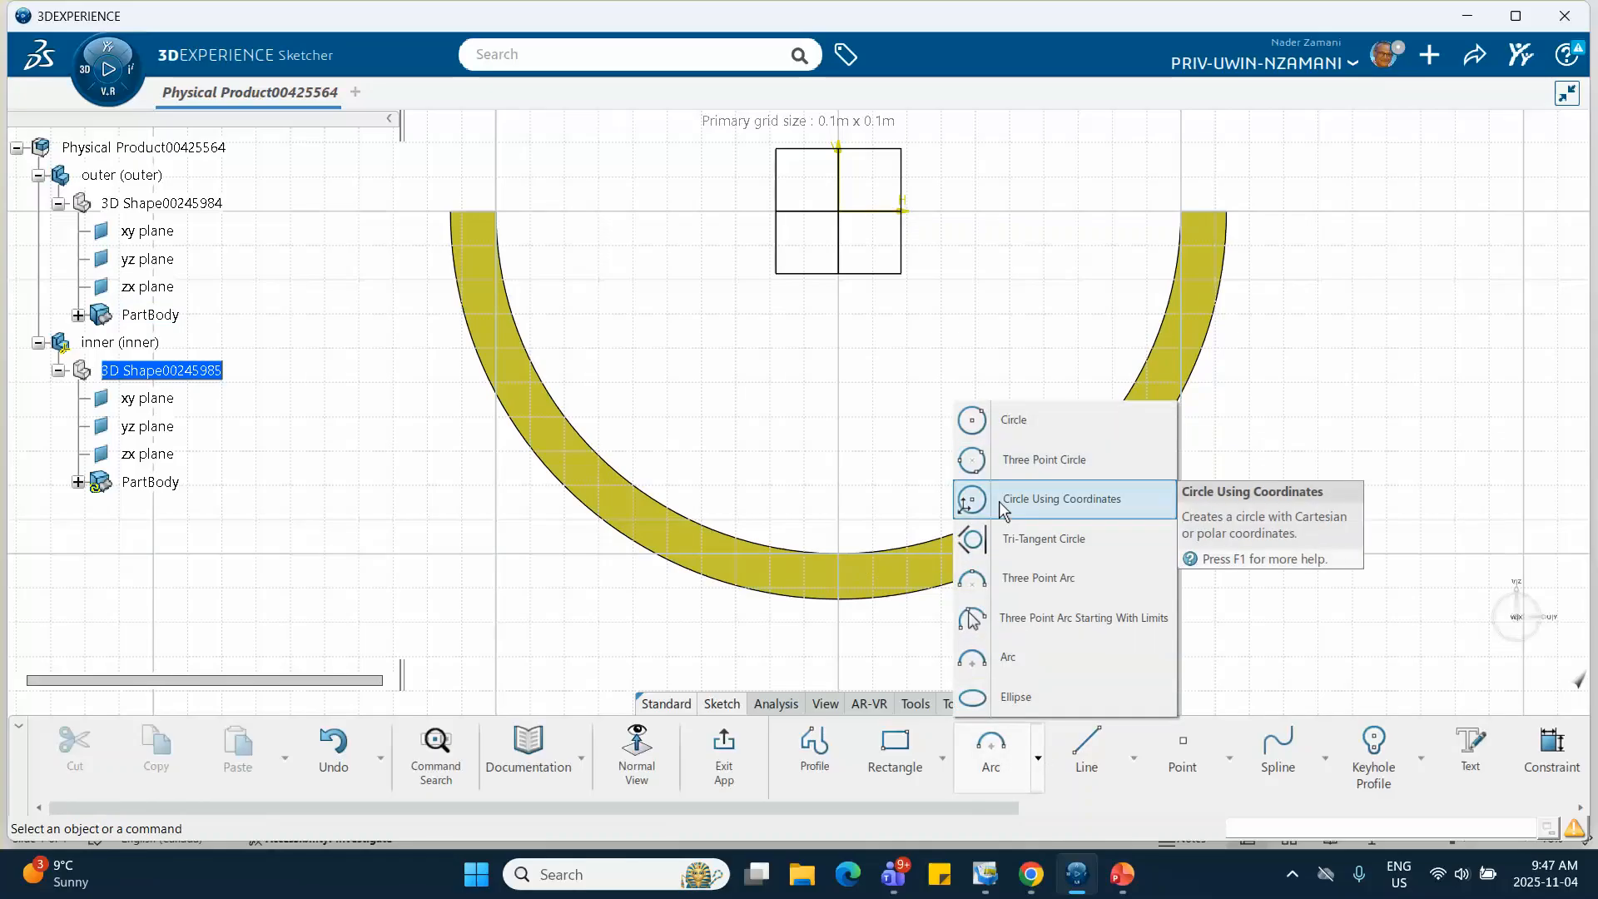
{"action": "left_click", "coordinate": [1009, 421]}
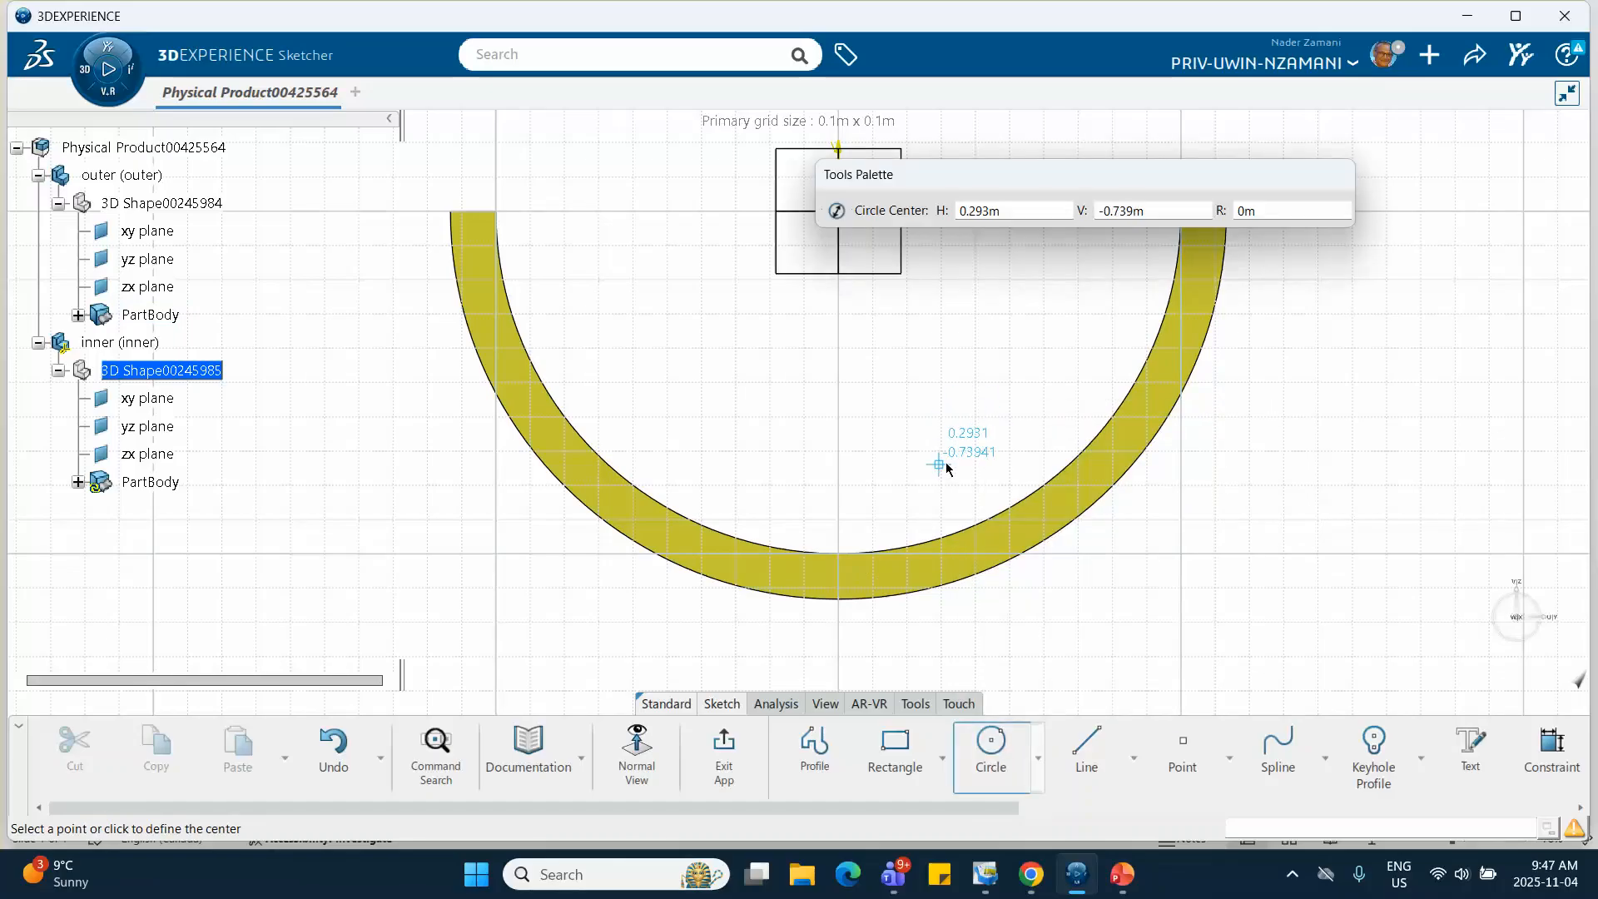
{"action": "left_click", "coordinate": [941, 464]}
{"action": "left_click", "coordinate": [967, 489]}
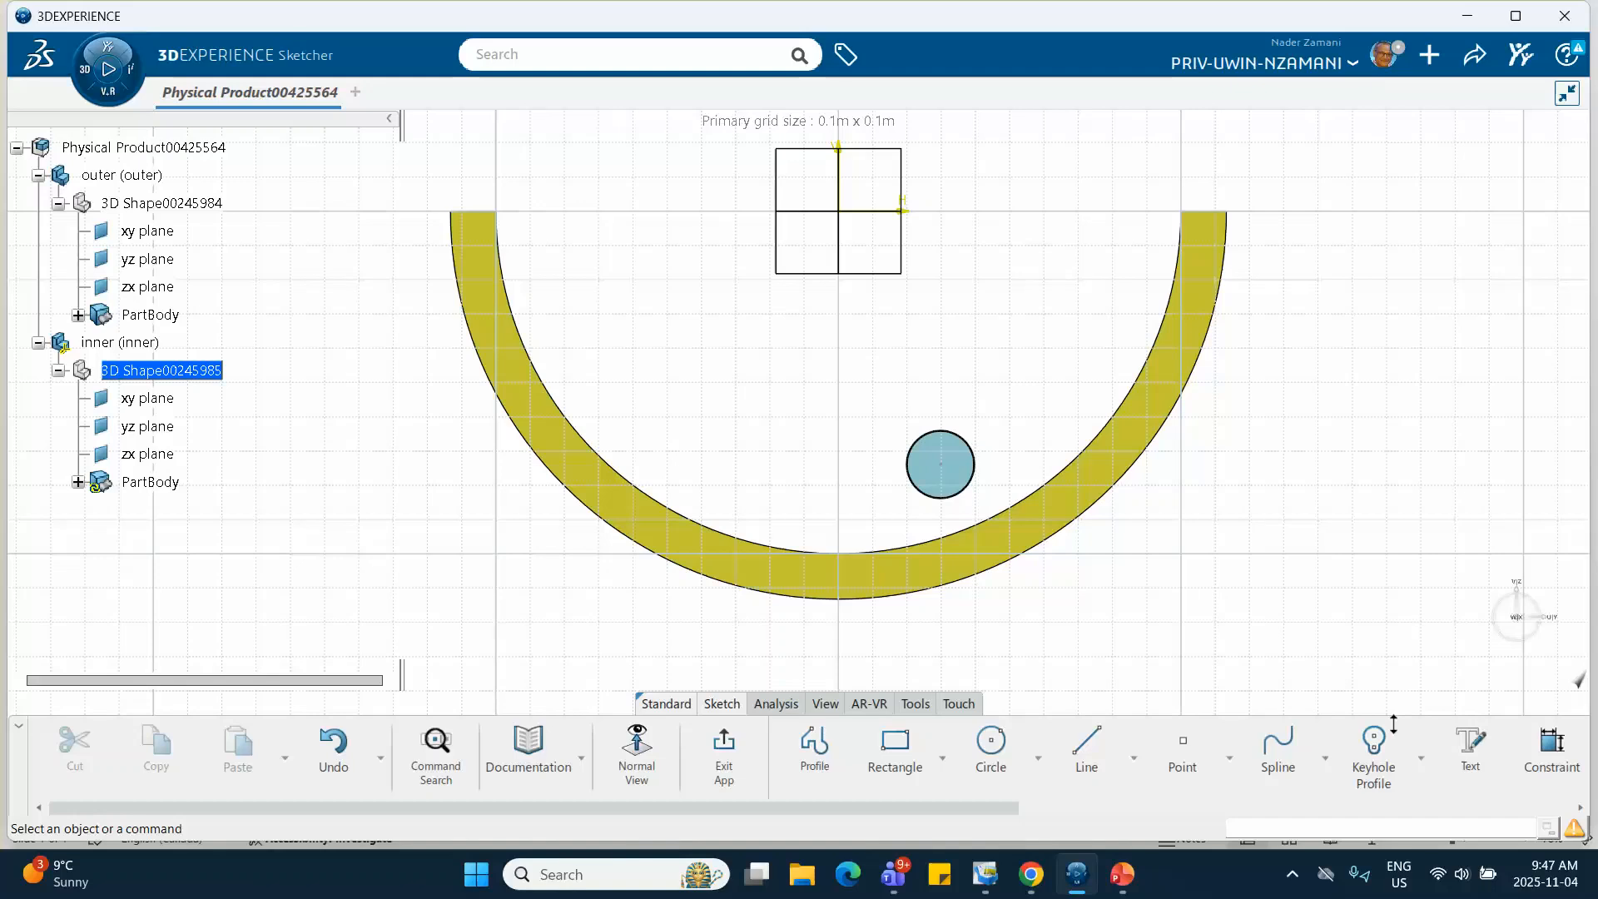
Dimension the small circle's radius and set it to 0.1 m.
{"action": "left_click", "coordinate": [1552, 750]}
{"action": "left_click", "coordinate": [974, 464]}
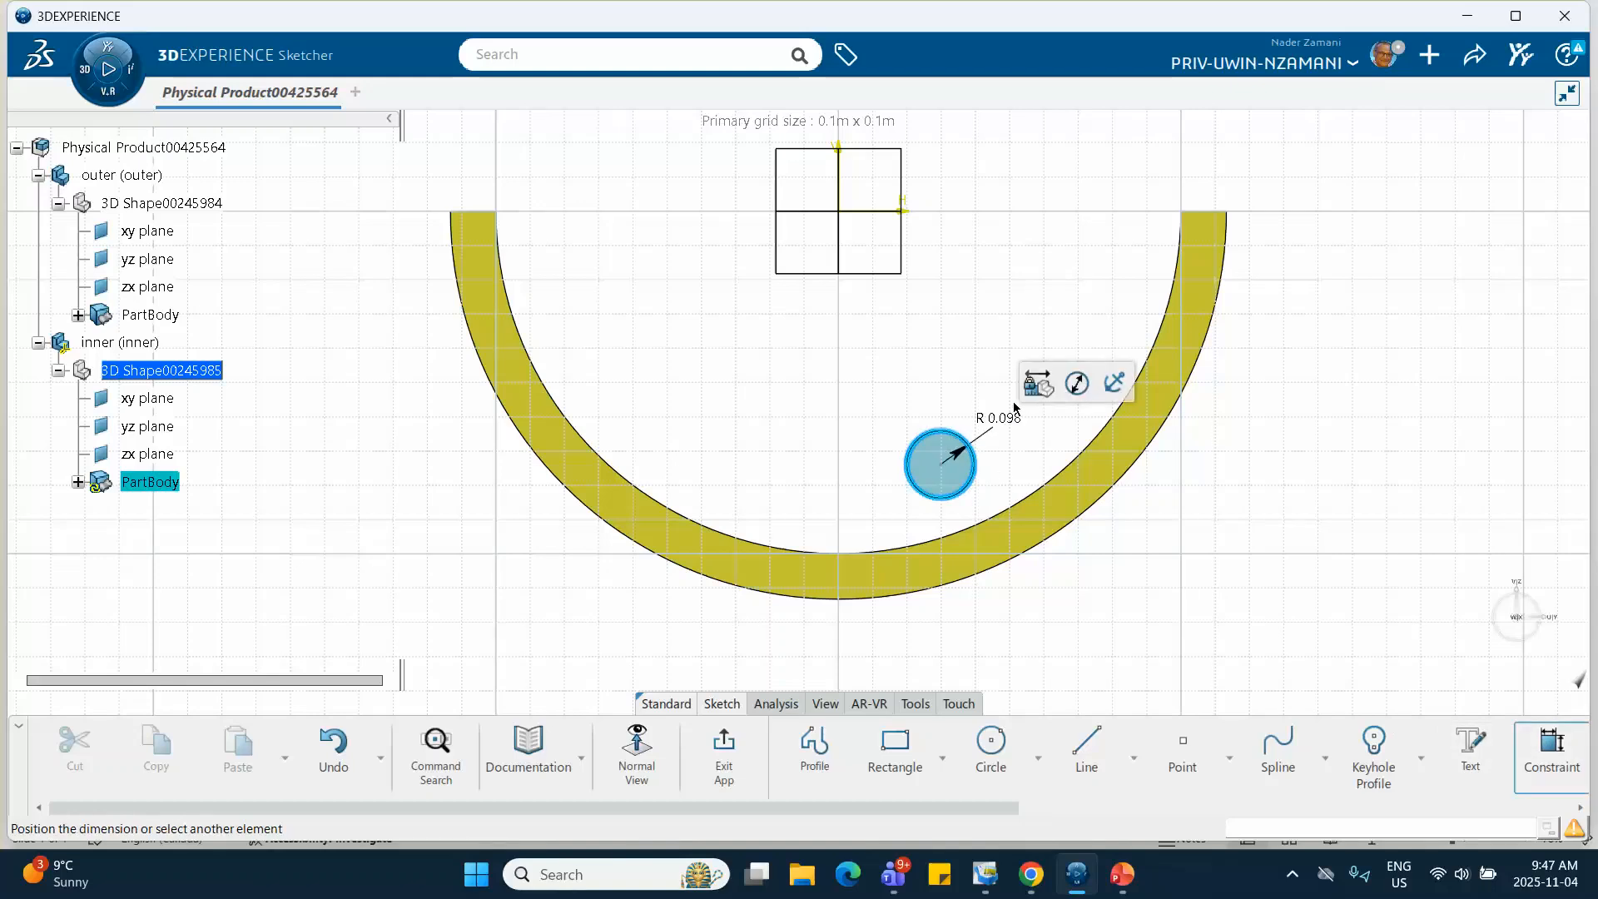
{"action": "left_click", "coordinate": [1007, 397]}
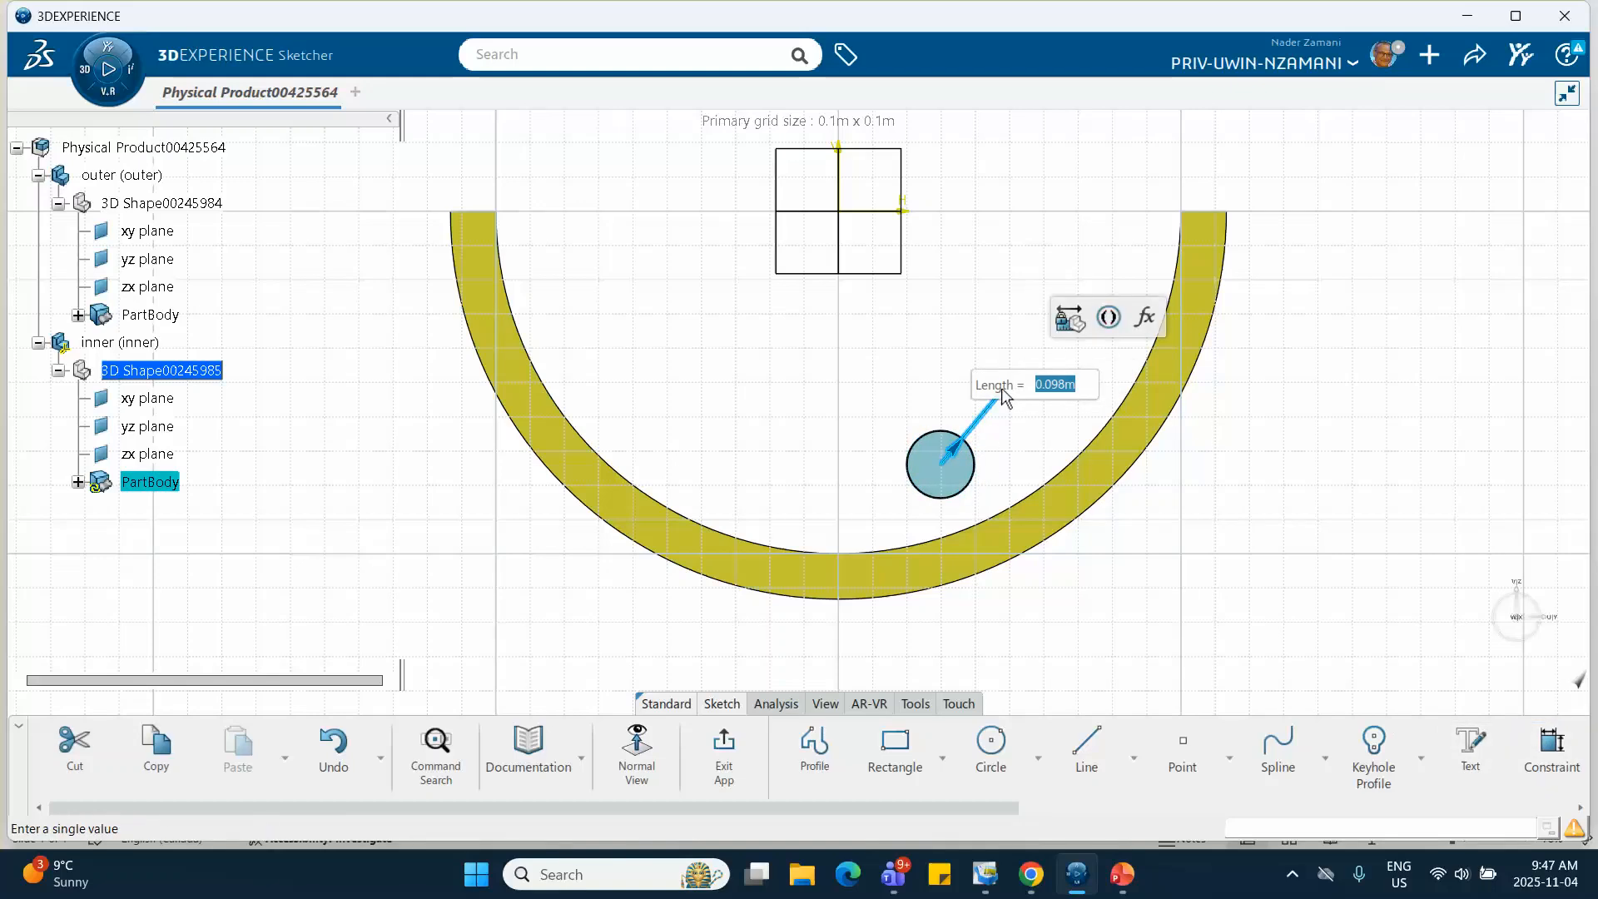
{"action": "type", "text": "0.1"}
{"action": "key", "text": "Return"}
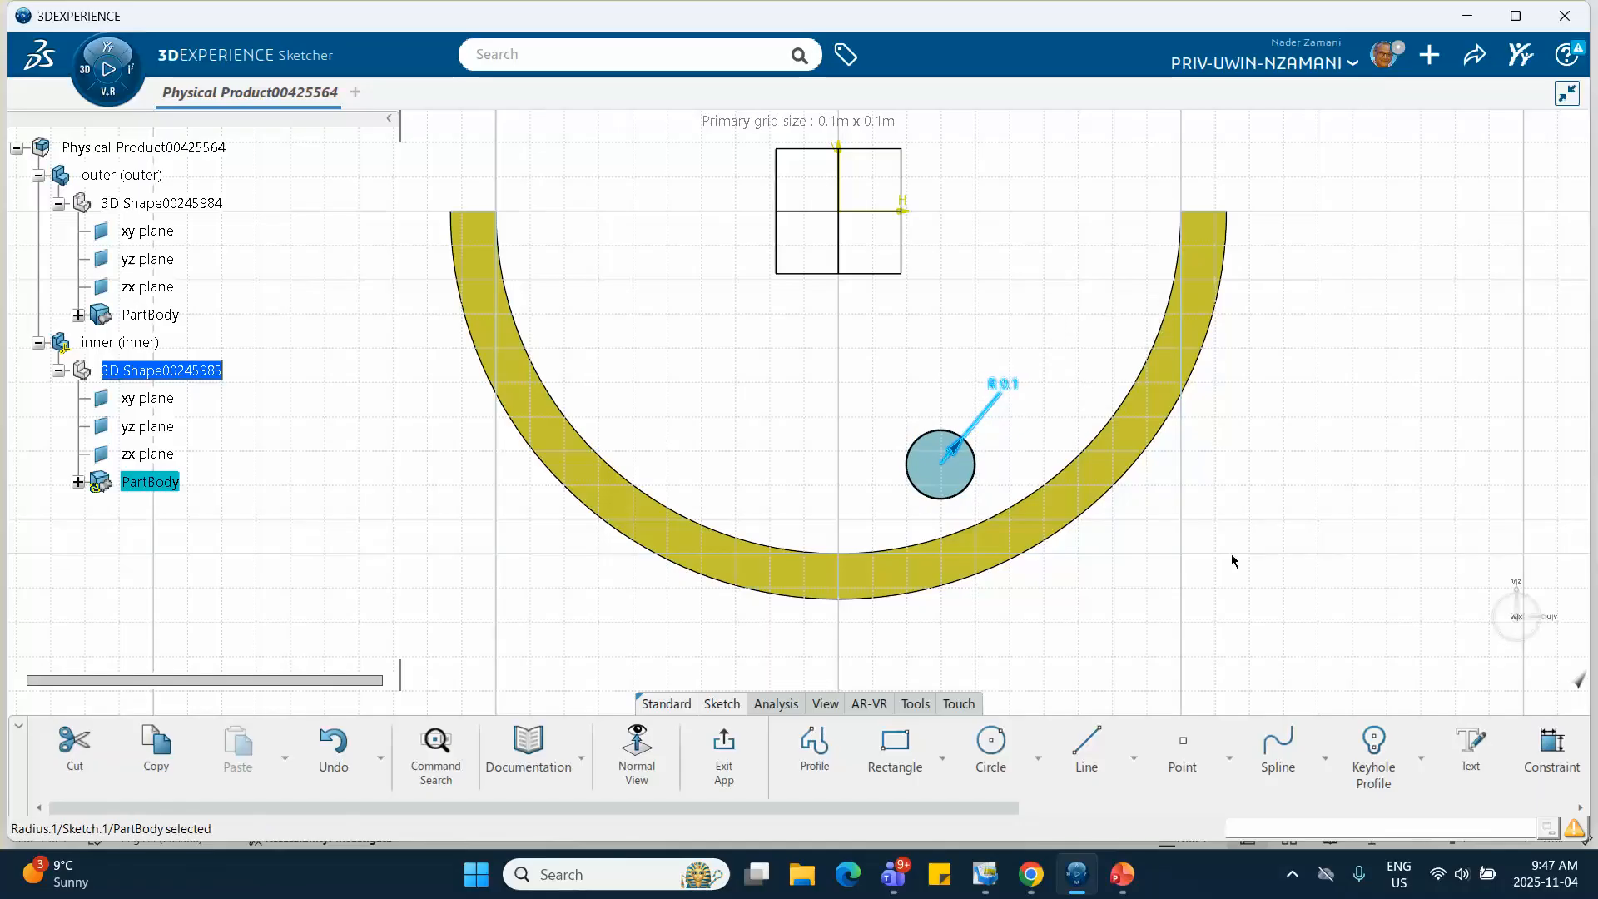
{"action": "left_click", "coordinate": [1232, 561]}
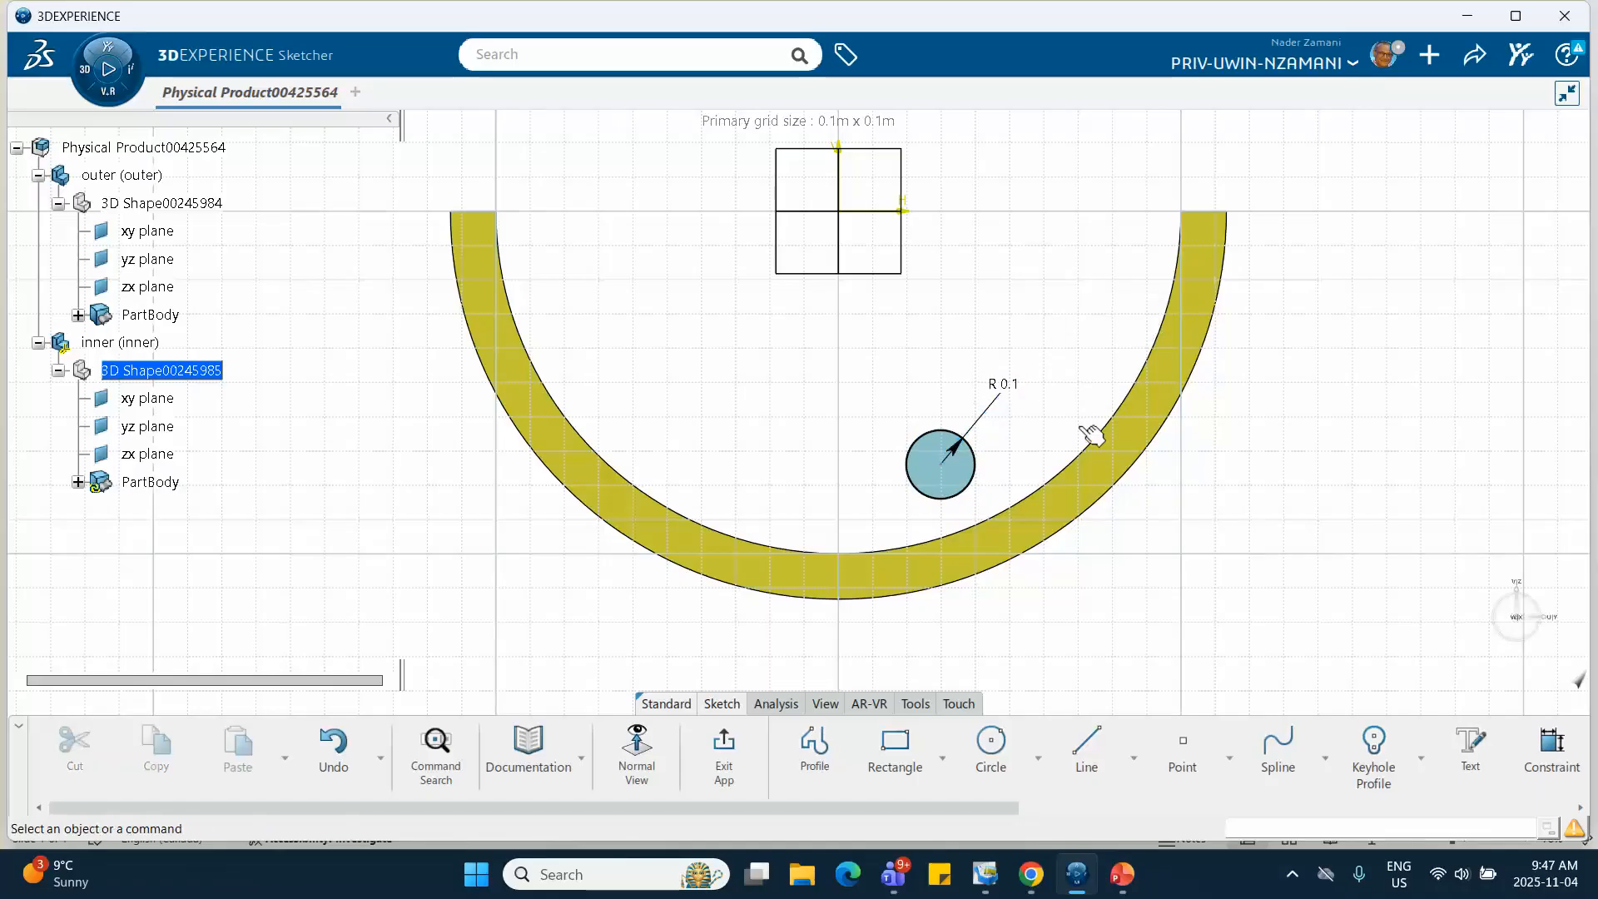
Draw a line from the sketch origin to the centre of the small circle.
{"action": "left_click", "coordinate": [840, 212]}
{"action": "left_click", "coordinate": [936, 247]}
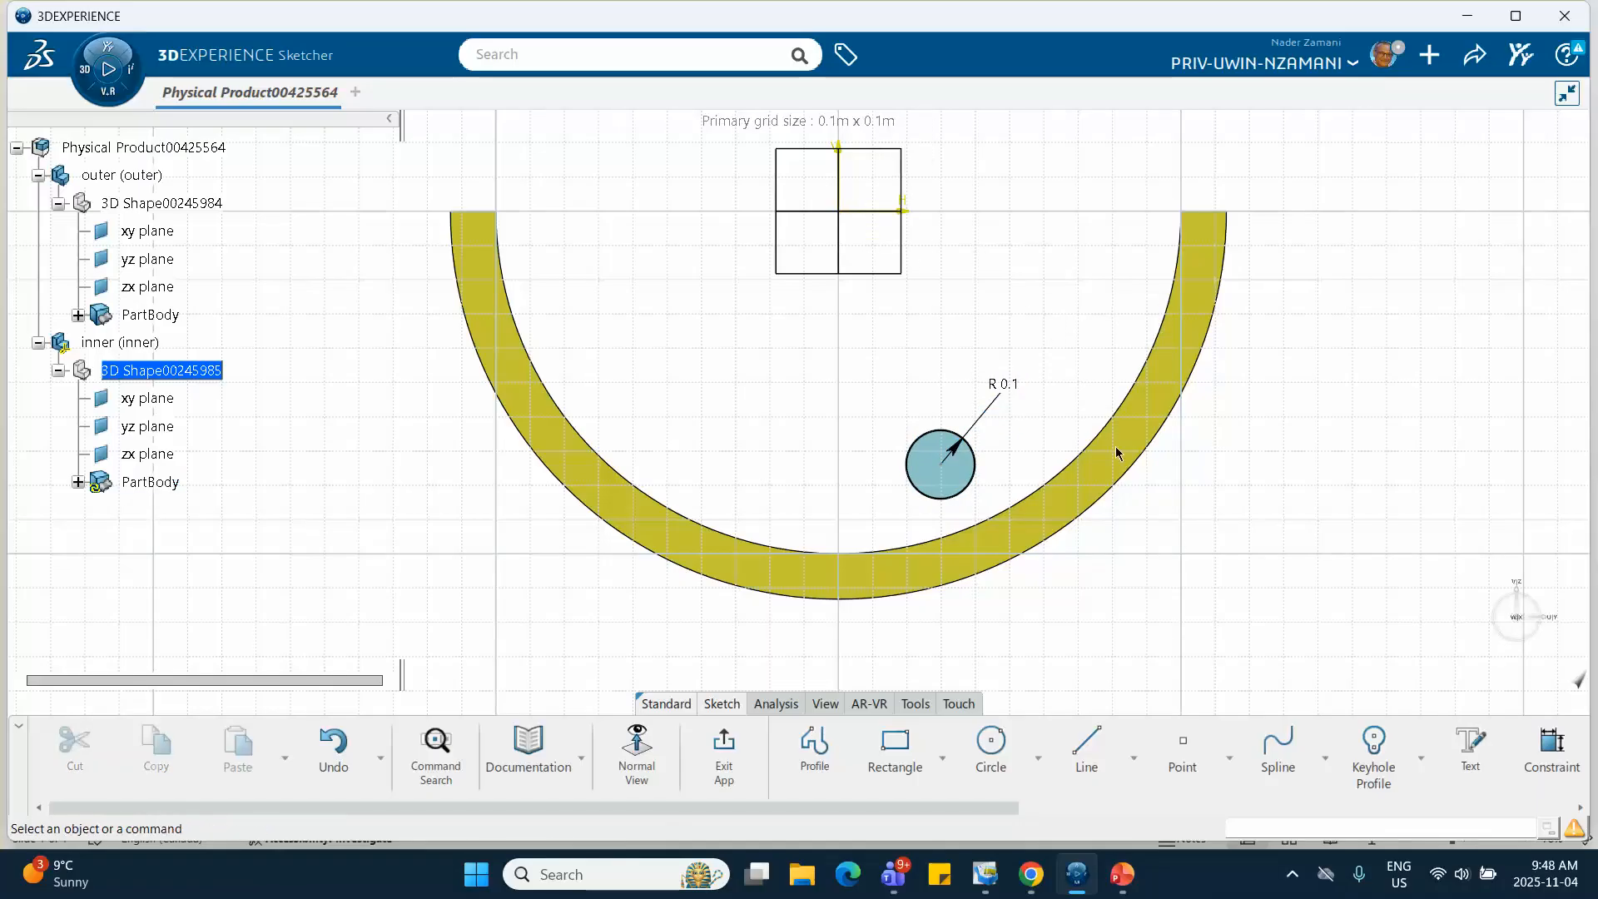
{"action": "left_click", "coordinate": [1087, 743]}
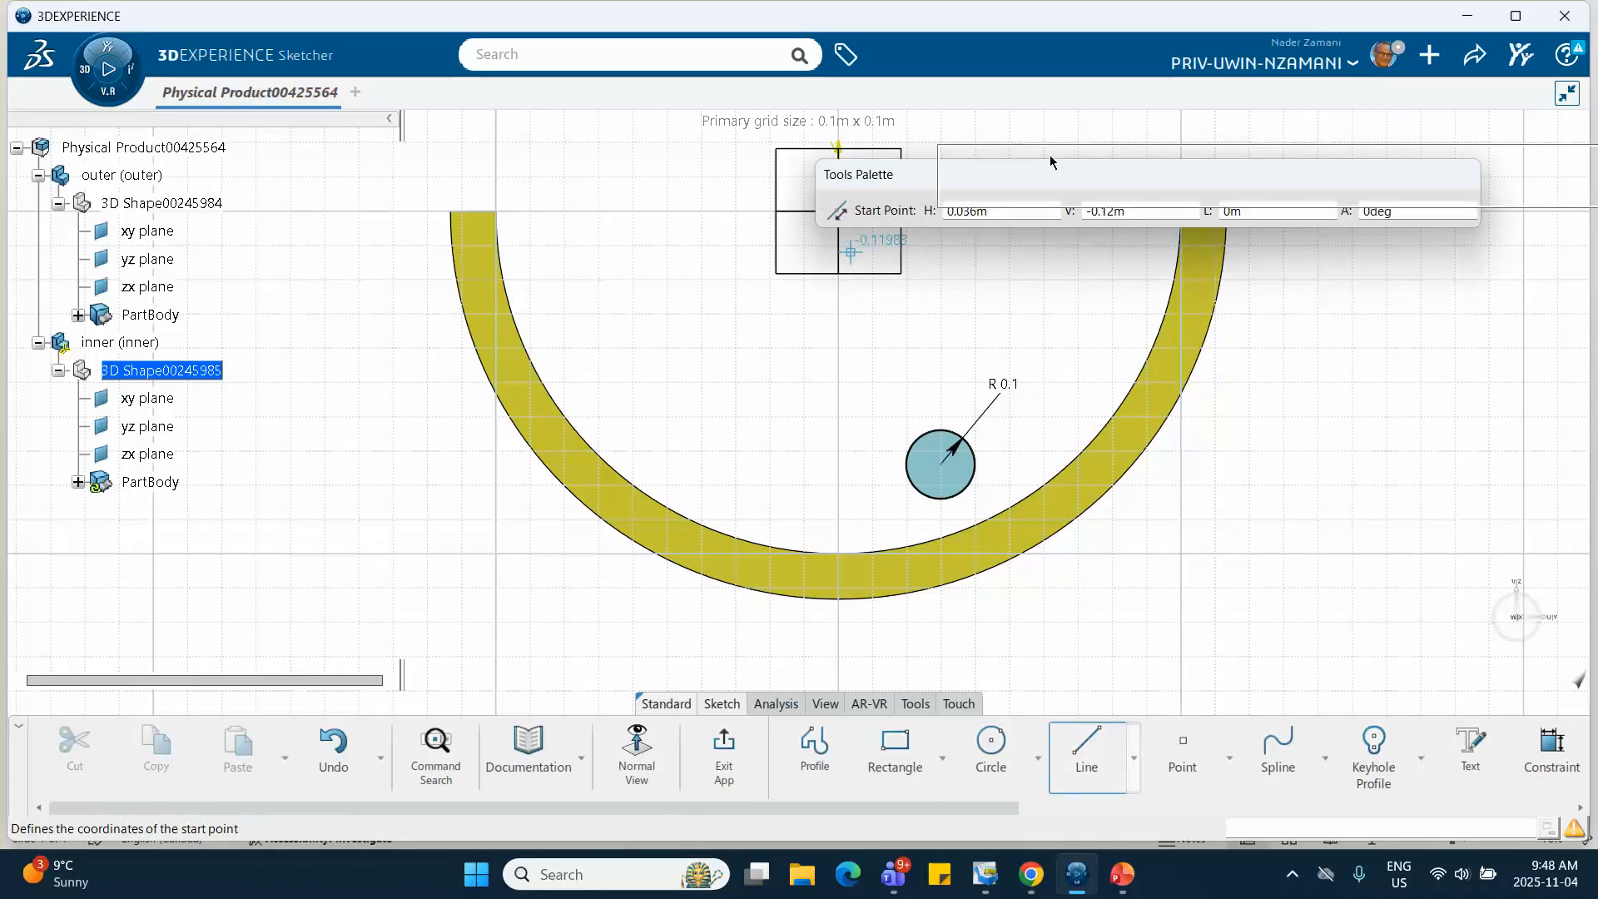
{"action": "left_click_drag", "start_coordinate": [1050, 162], "coordinate": [1057, 160]}
{"action": "left_click", "coordinate": [839, 212]}
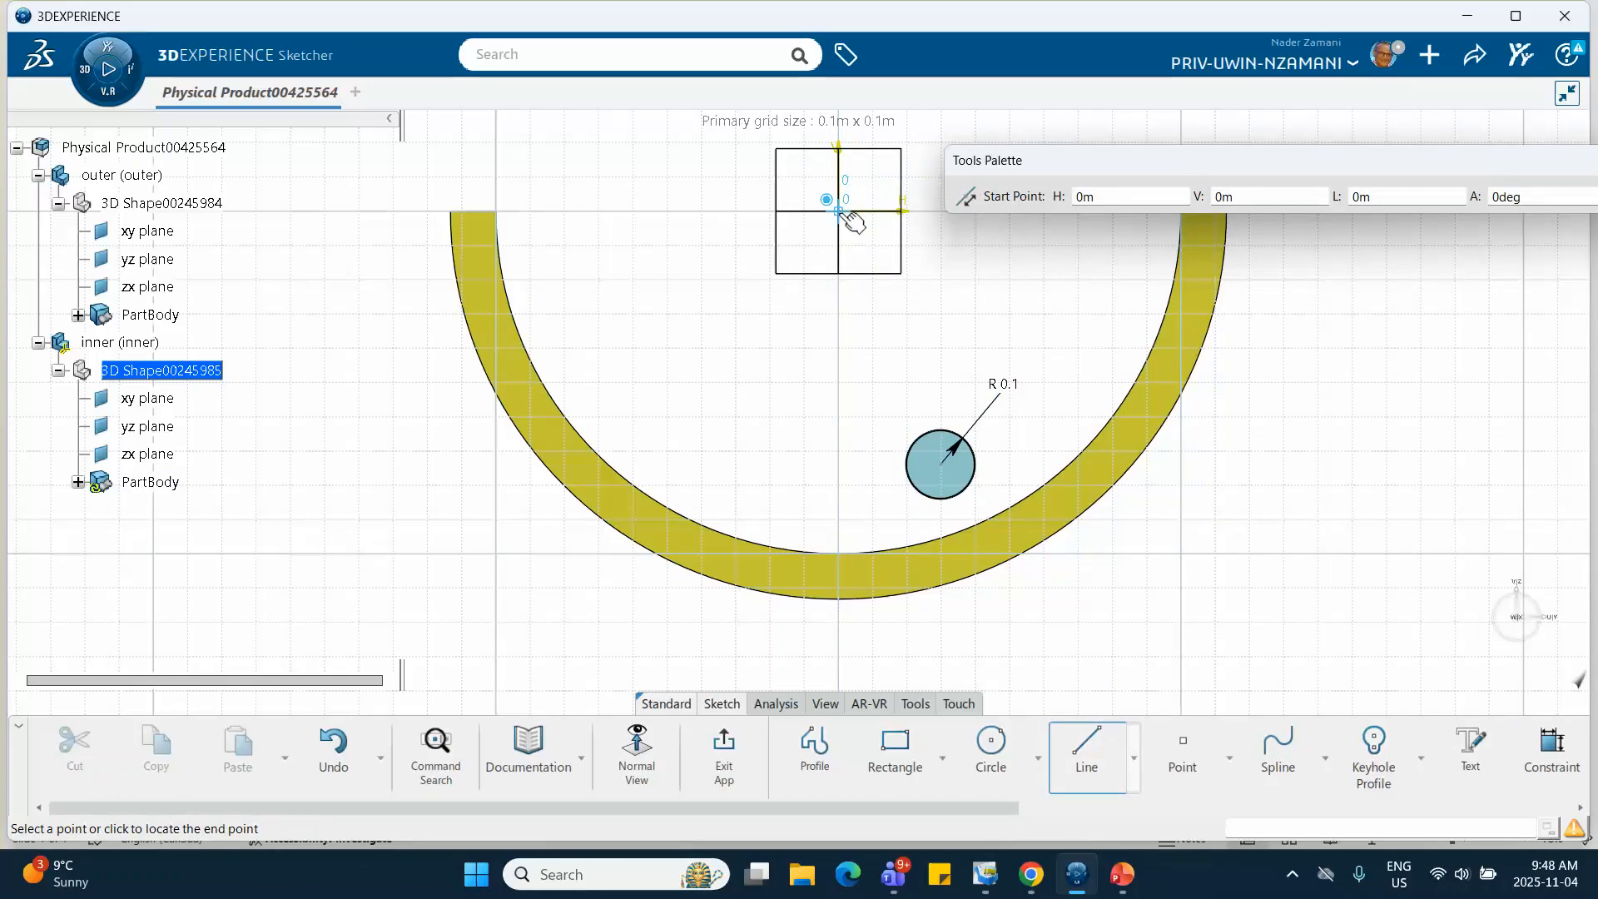
{"action": "left_click", "coordinate": [839, 213]}
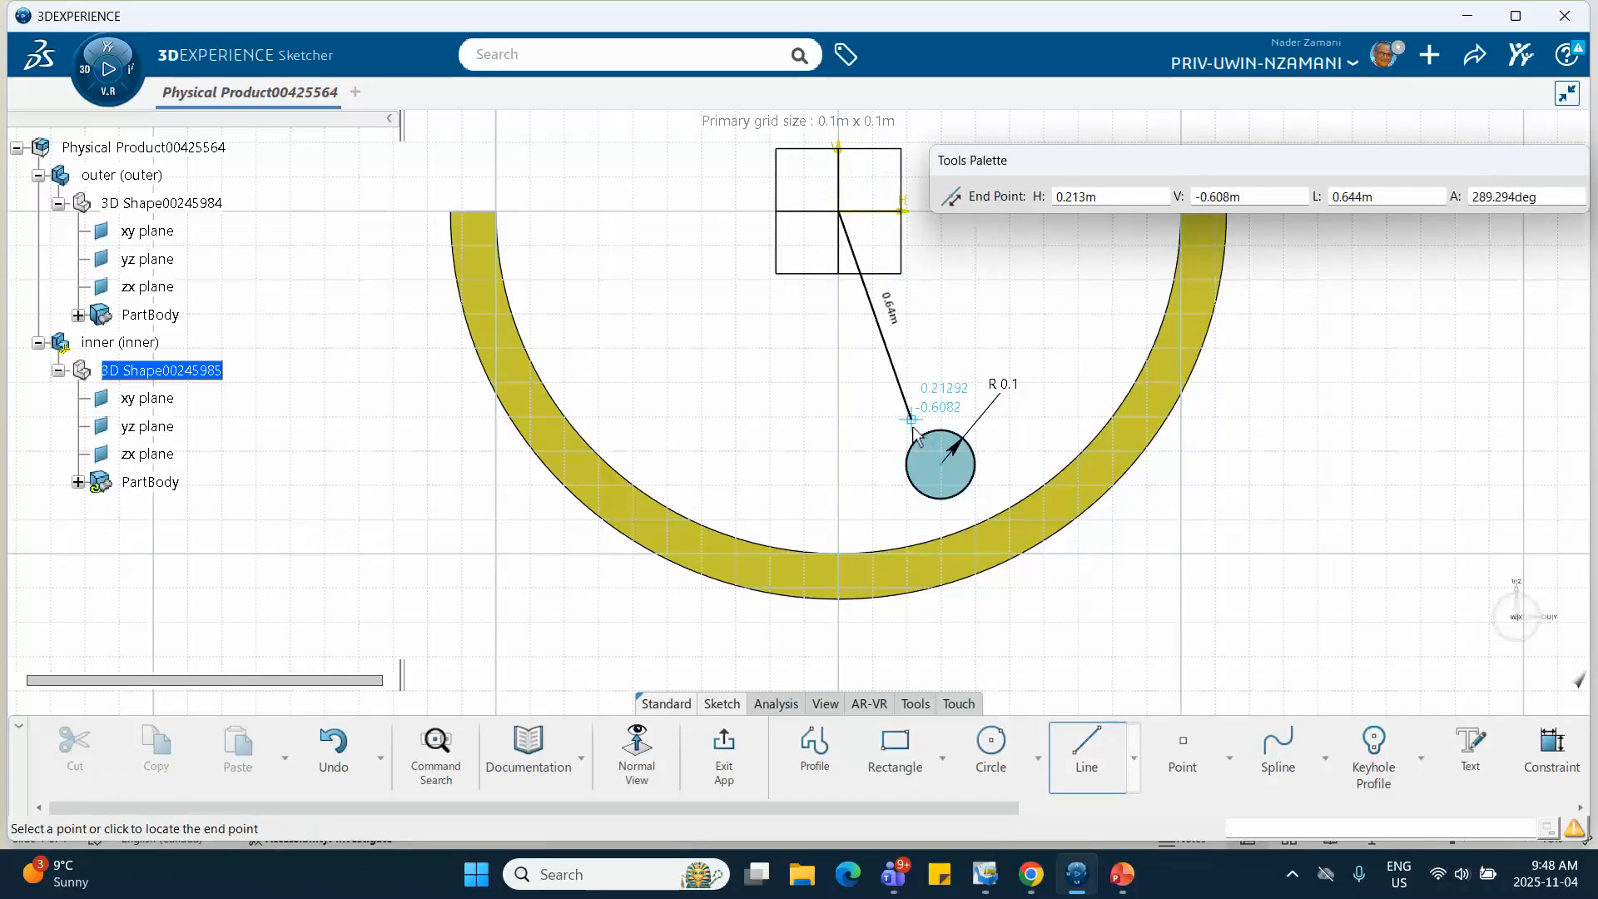
{"action": "left_click", "coordinate": [949, 466]}
{"action": "left_click", "coordinate": [1278, 584]}
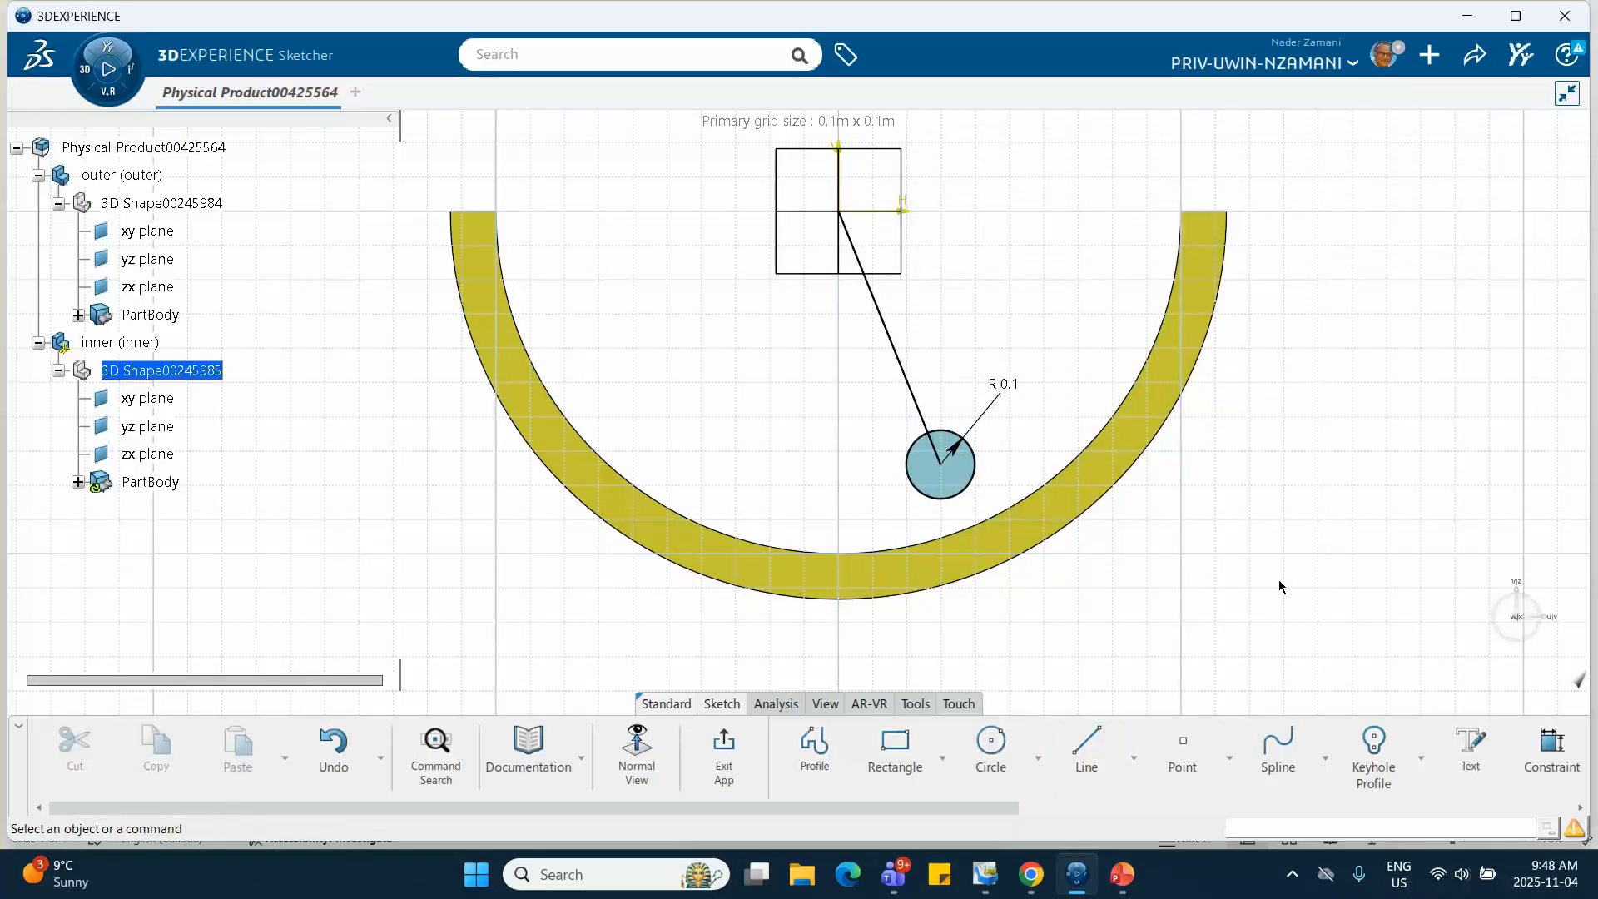
Dimension the length of the line between the origin and the circle's centre and set it to 0.9 m.
{"action": "left_click", "coordinate": [902, 351]}
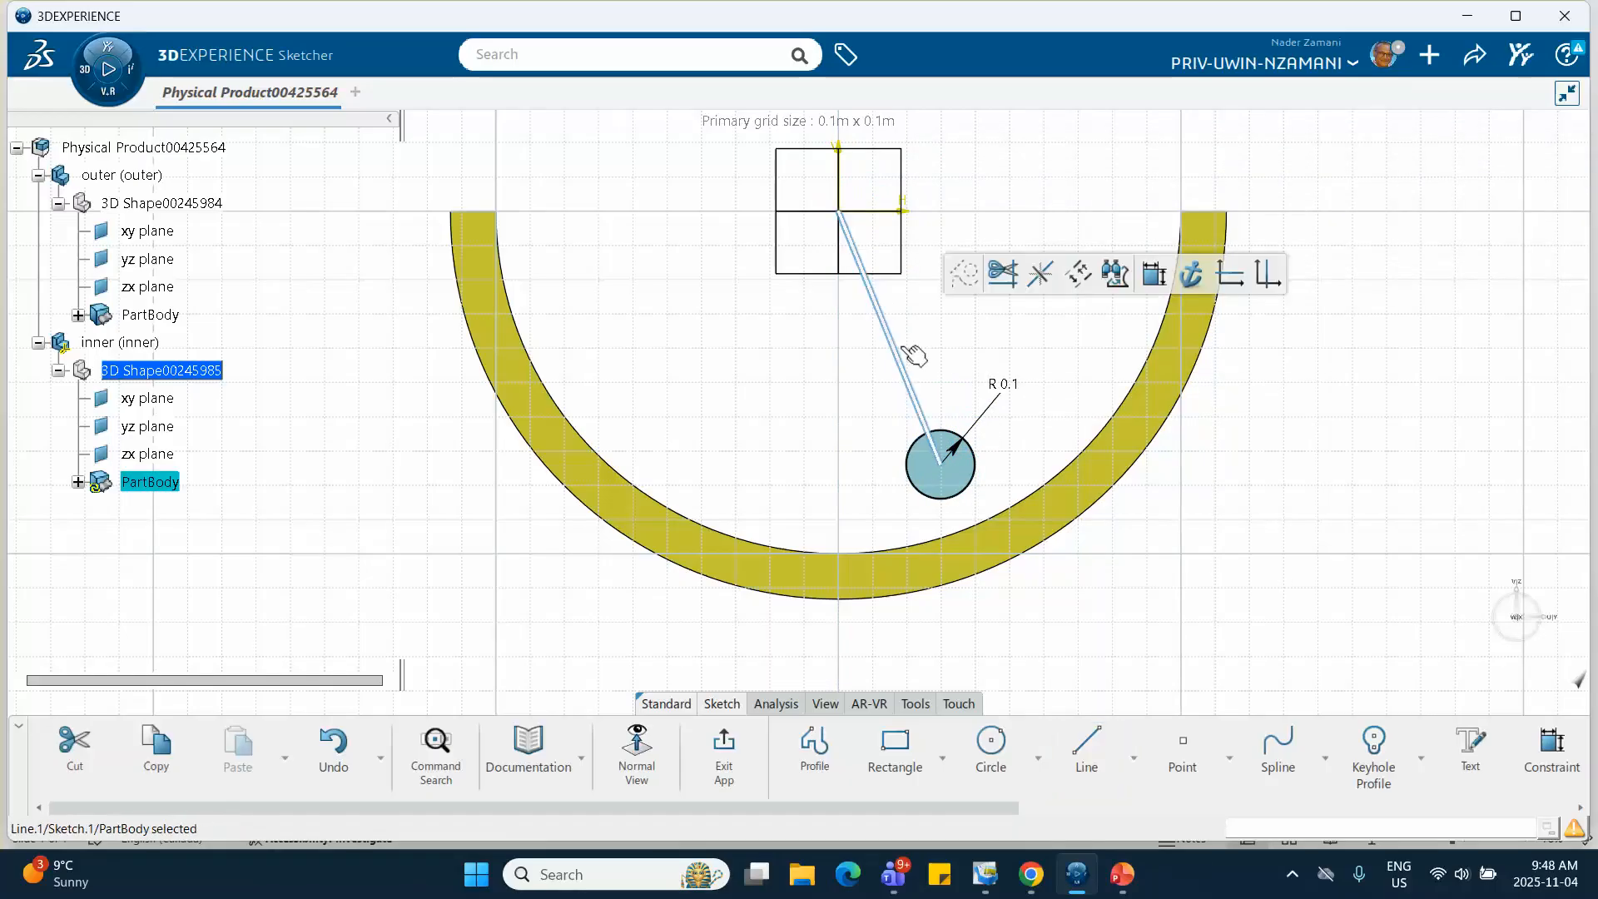
{"action": "left_click", "coordinate": [1152, 275]}
{"action": "left_click", "coordinate": [1015, 281]}
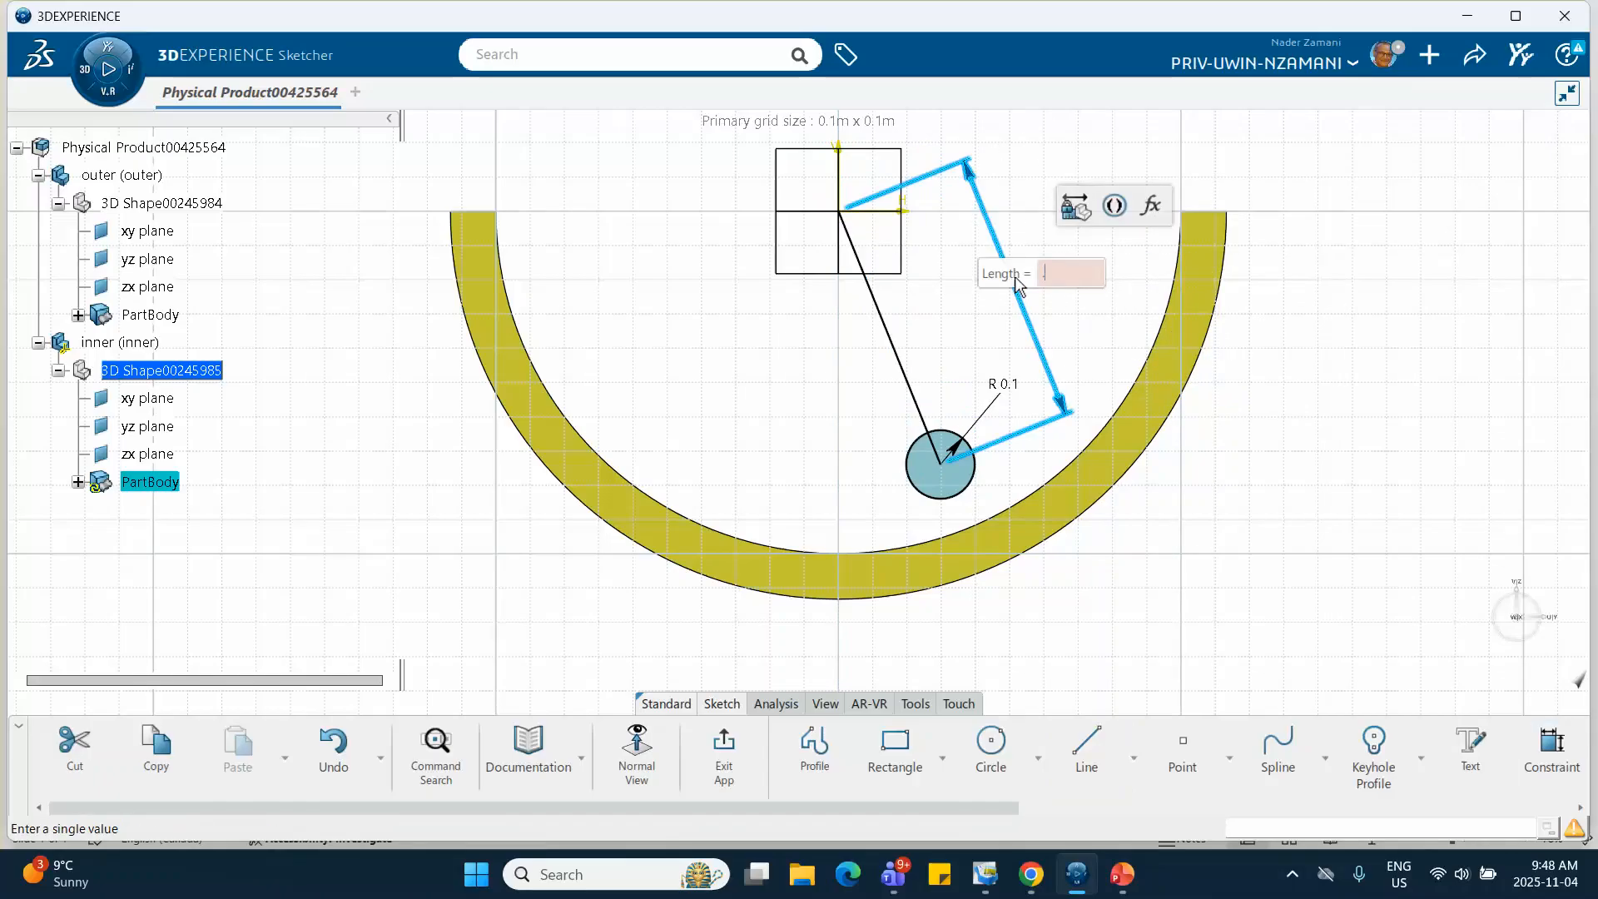
{"action": "type", "text": "9"}
{"action": "key", "text": "Return"}
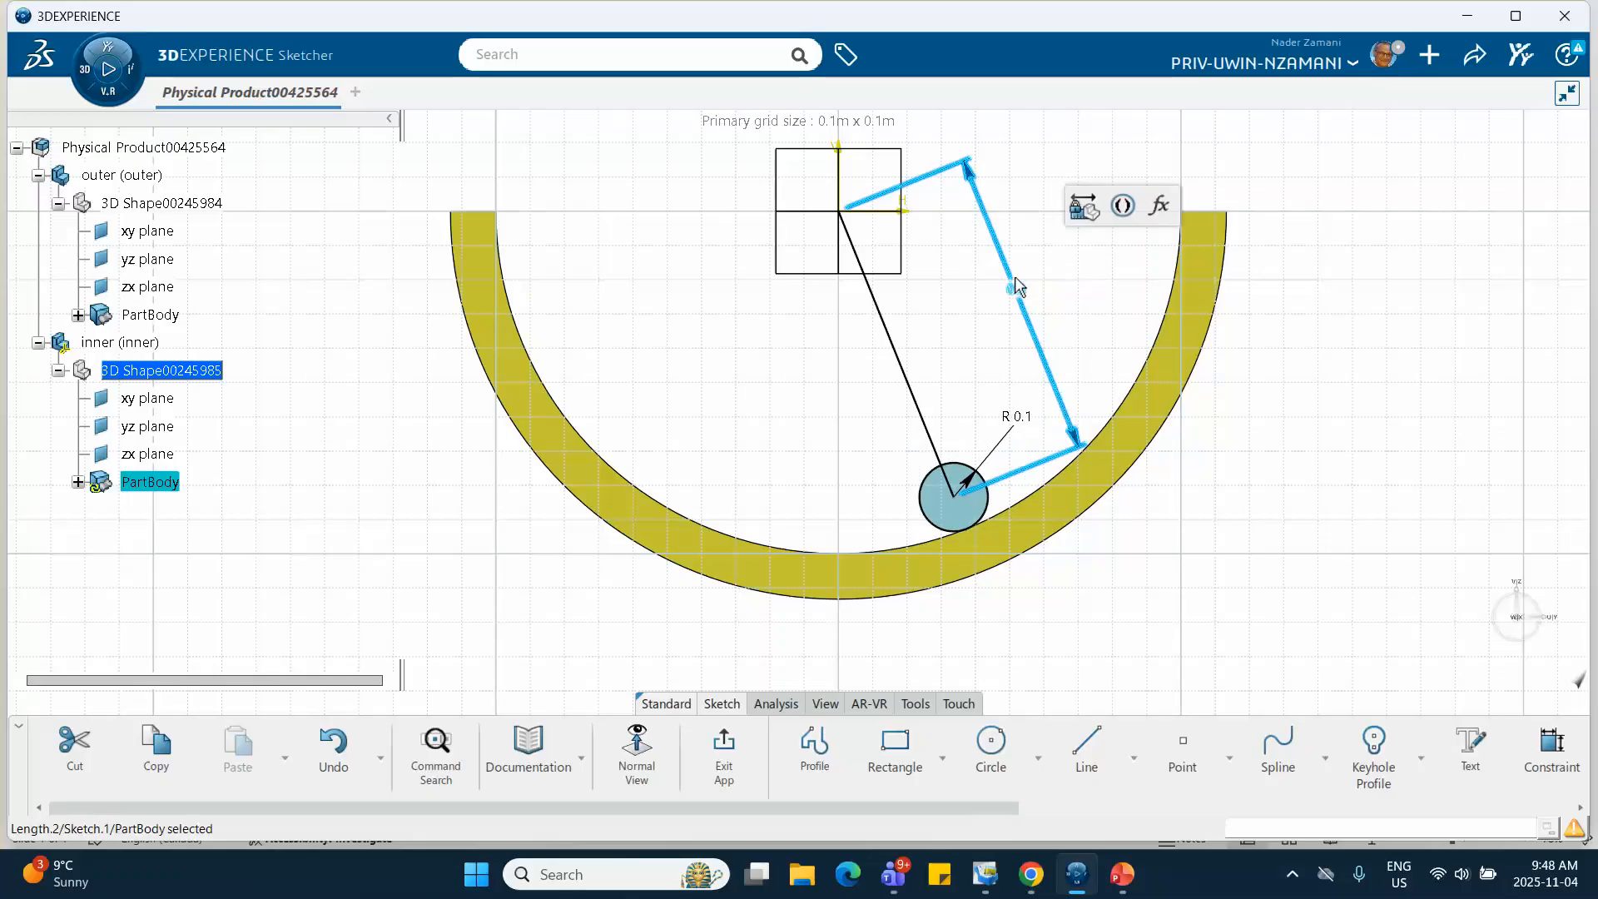
{"action": "left_click", "coordinate": [1097, 354]}
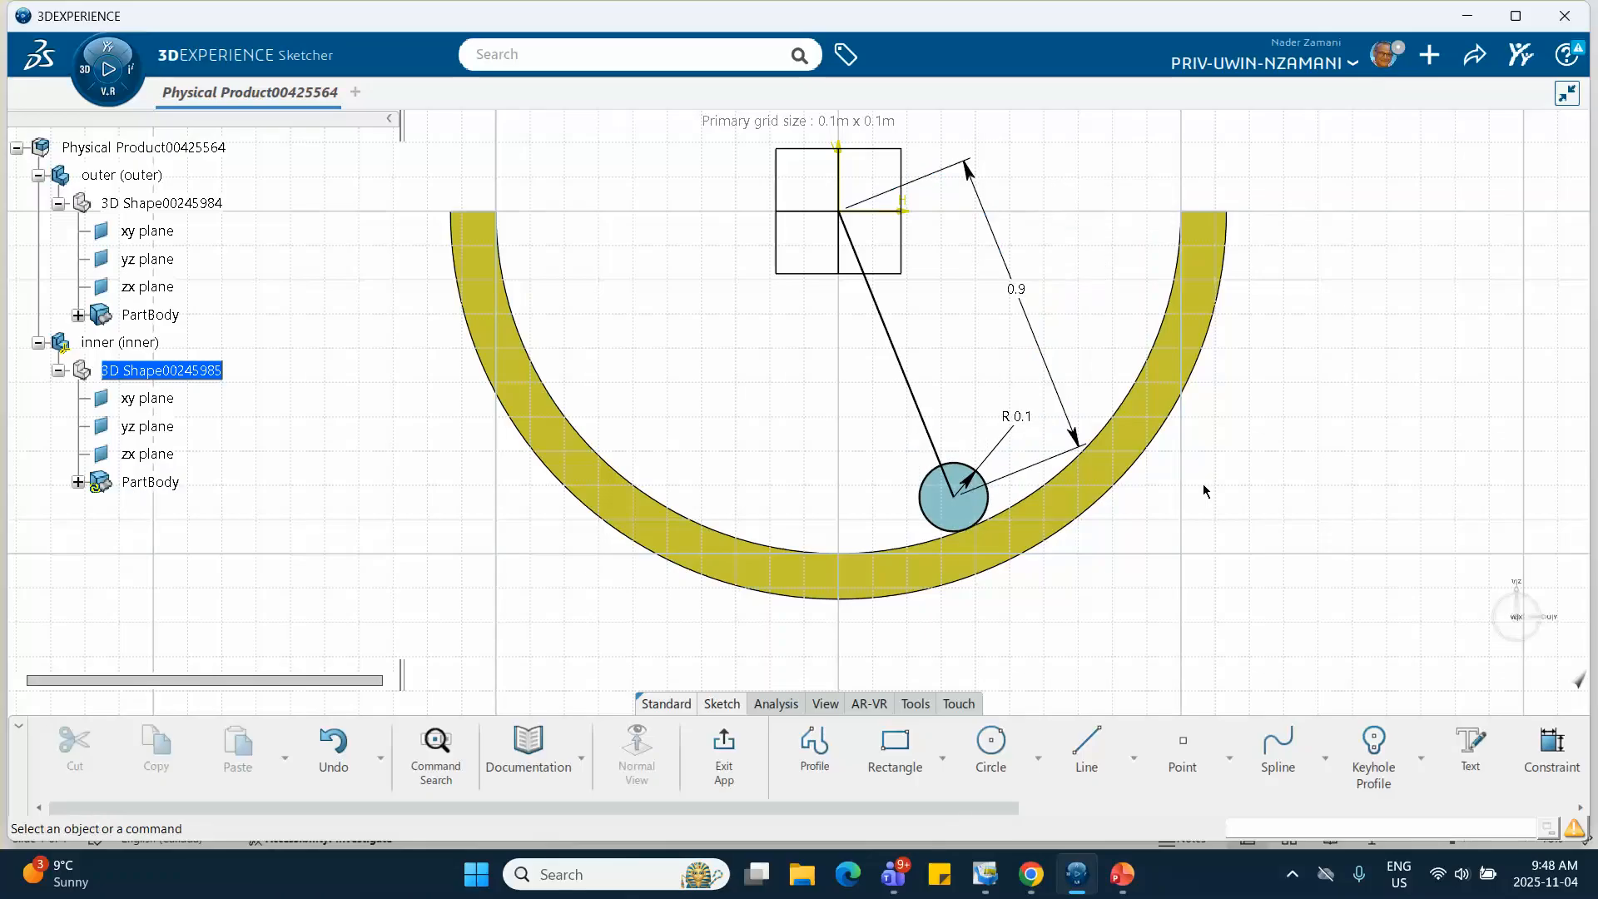
Convert the line from the origin to the circle's centre into a construction element and exit the sketch.
{"action": "left_click", "coordinate": [892, 333]}
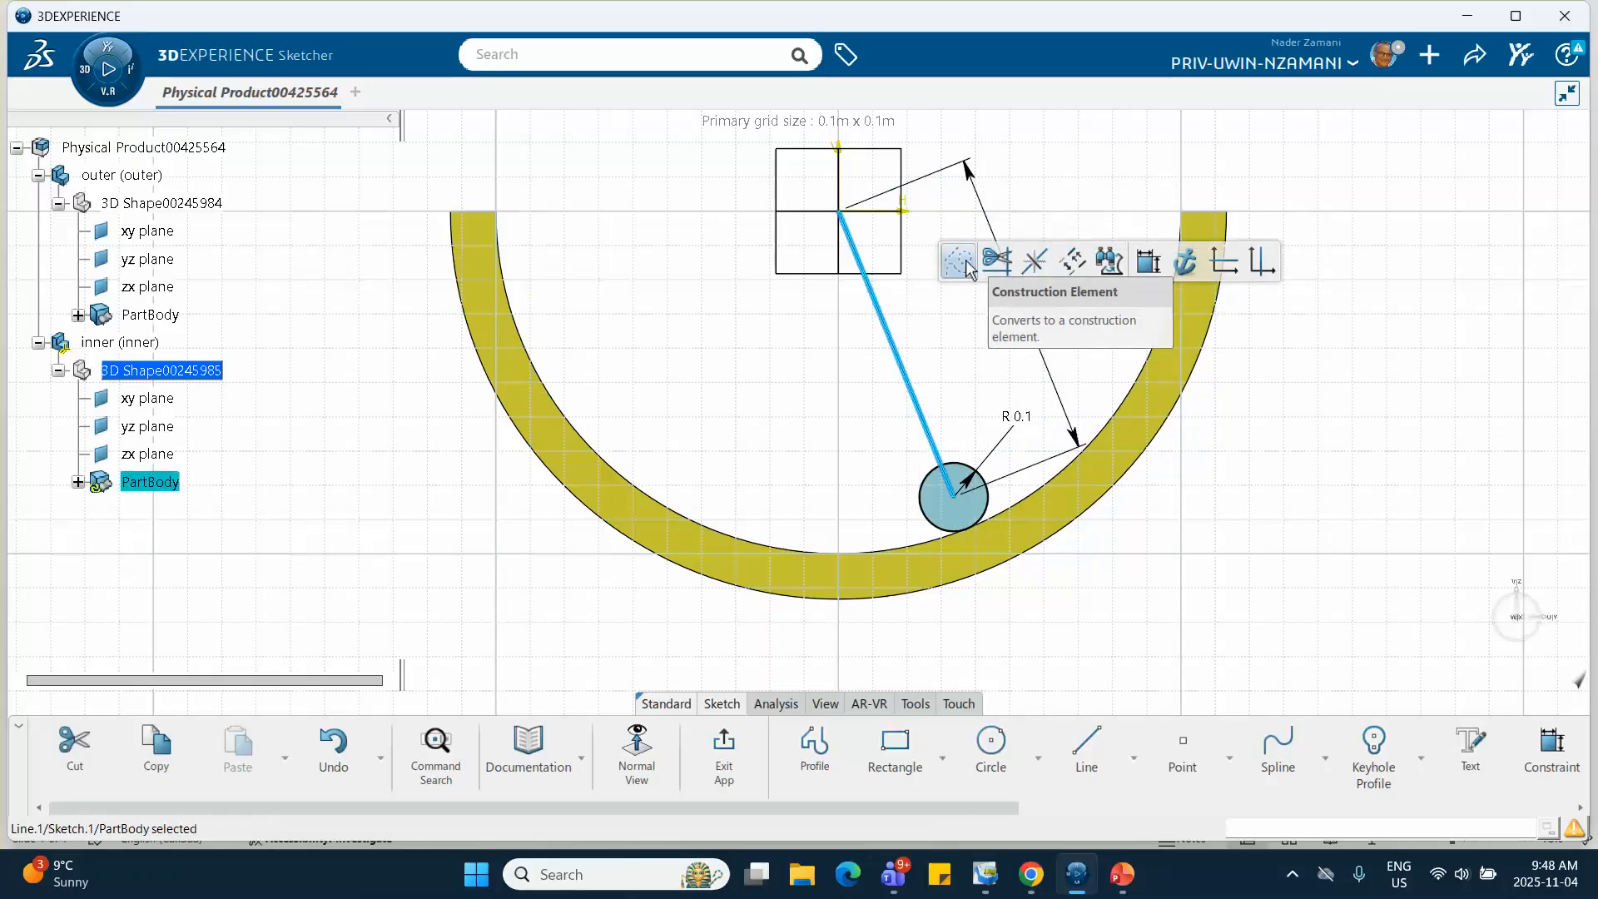
{"action": "left_click", "coordinate": [960, 263]}
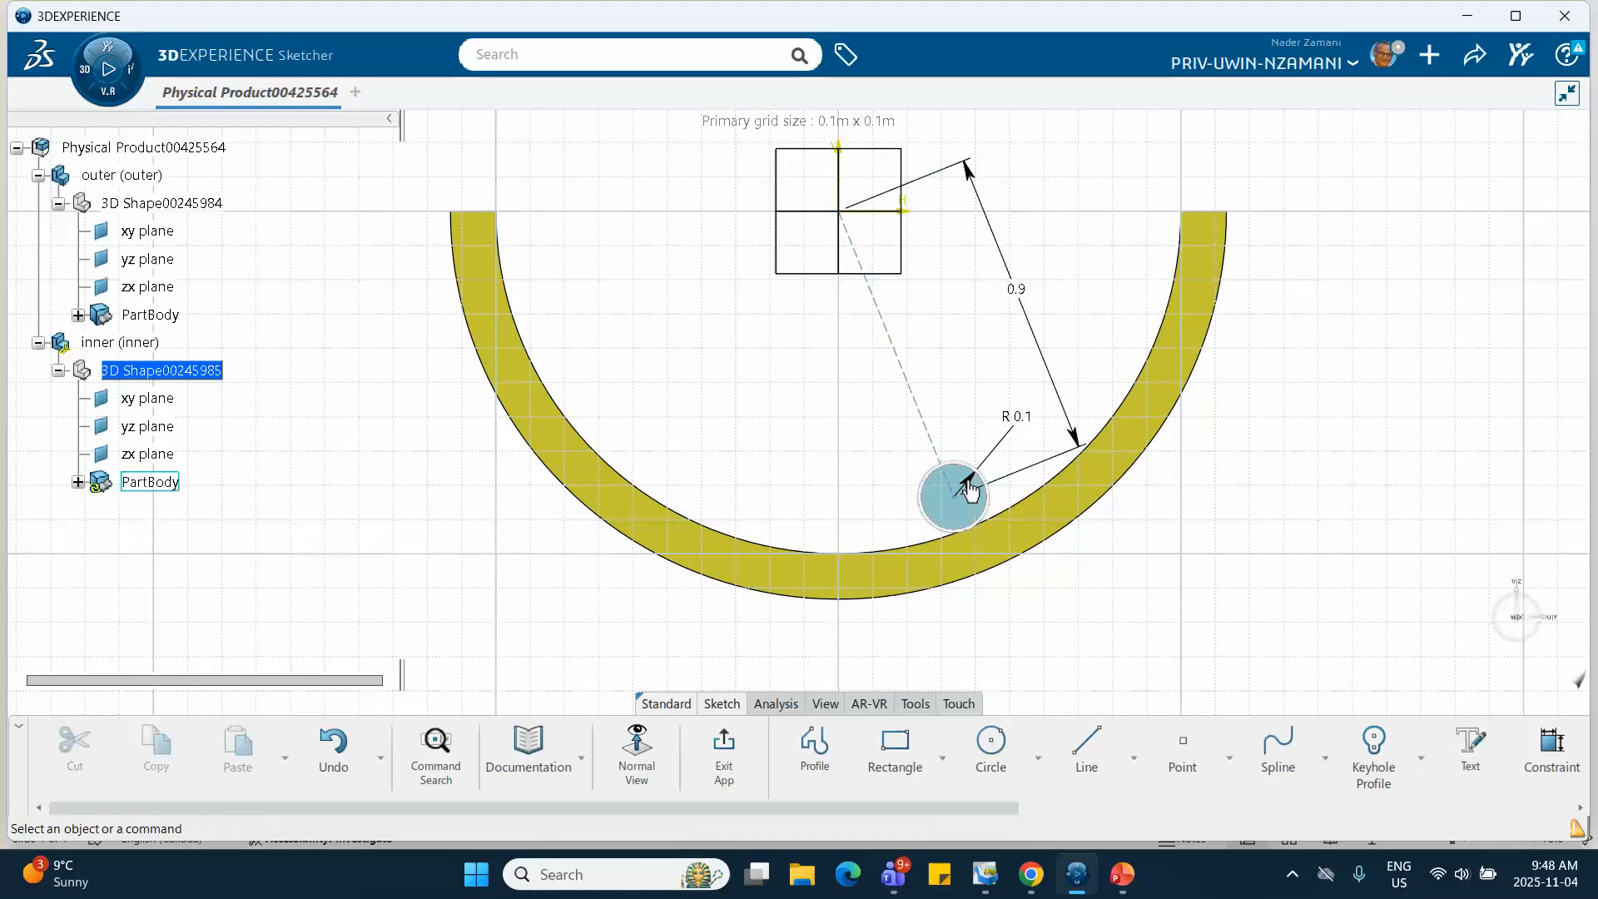
{"action": "left_click", "coordinate": [731, 749]}
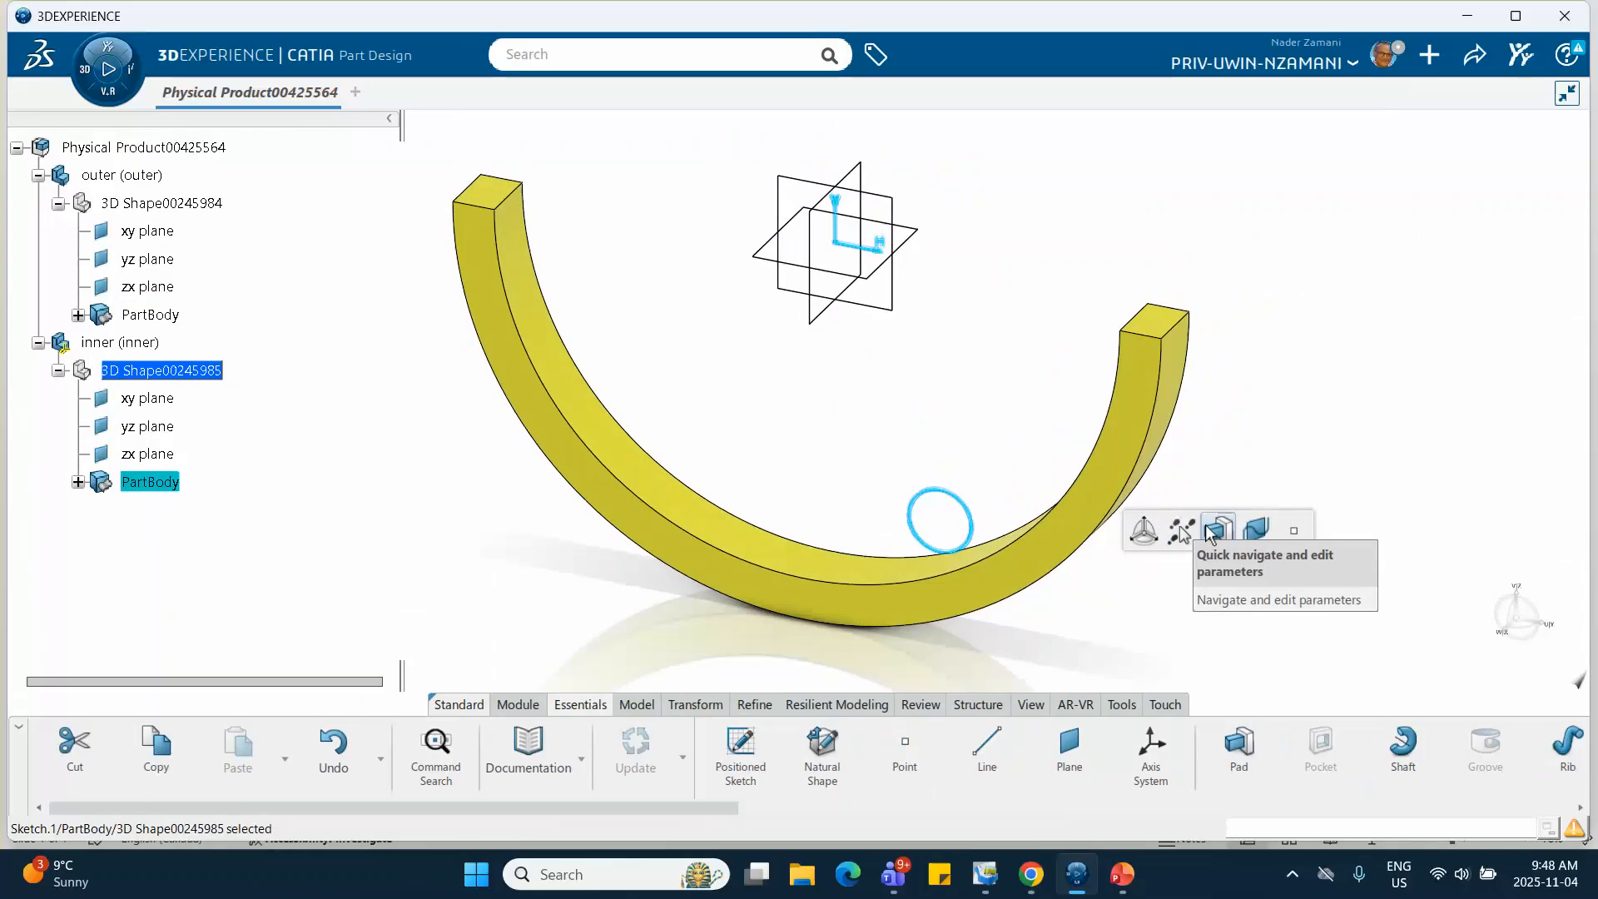
Extrude the small circle into a disc with a quick pad and set the pad's first limit length to 0.1 m.
{"action": "left_click", "coordinate": [1219, 530]}
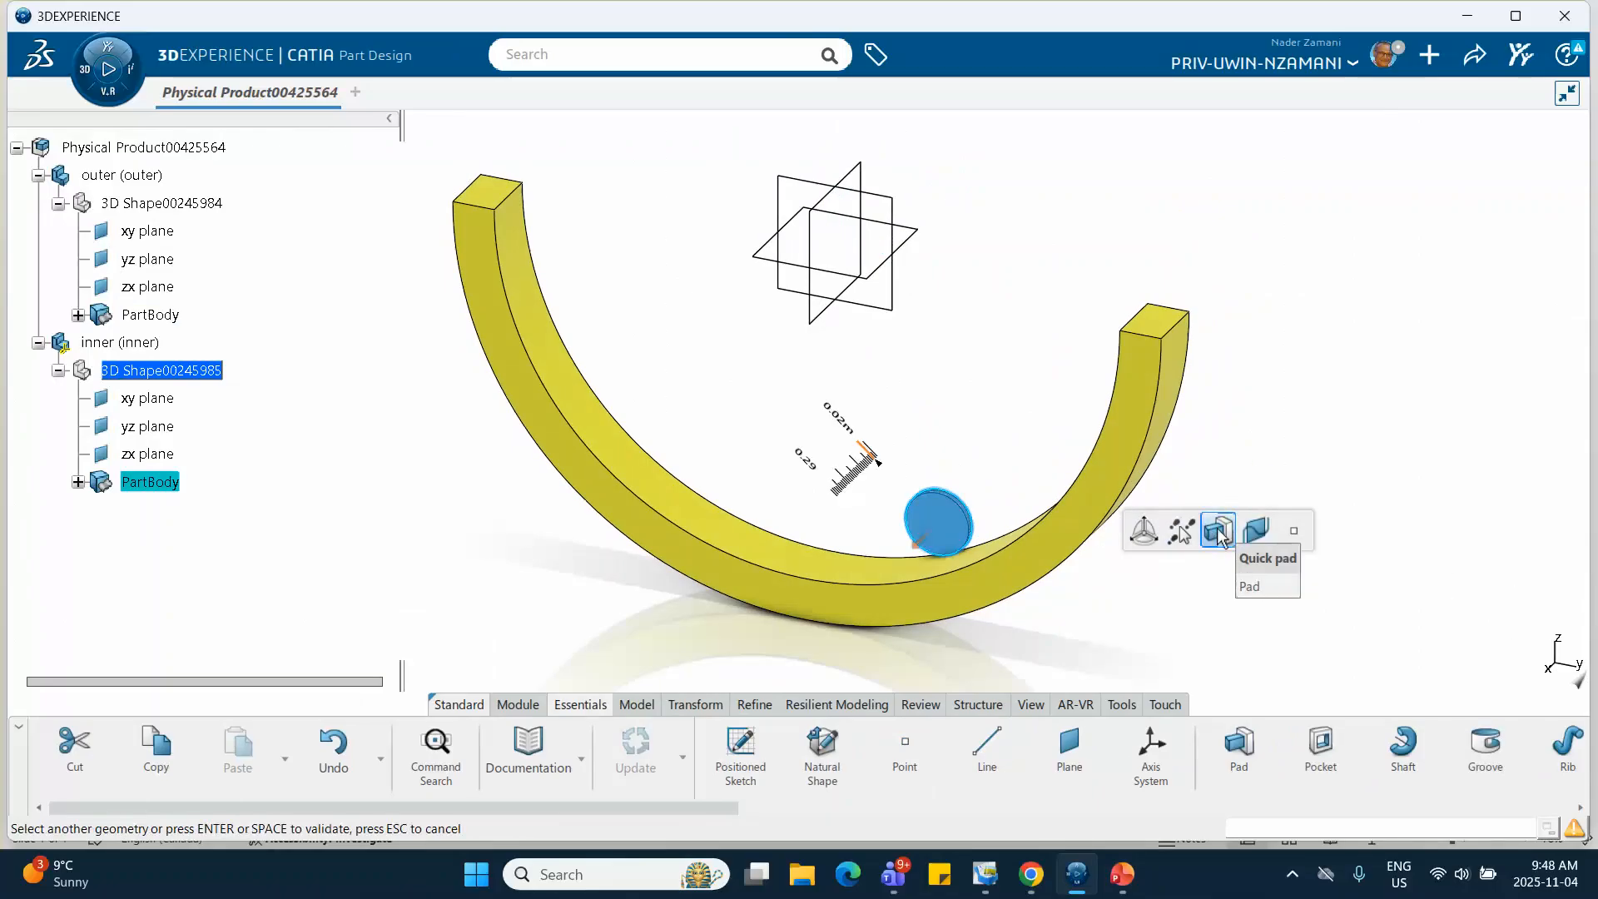
{"action": "left_click", "coordinate": [963, 409]}
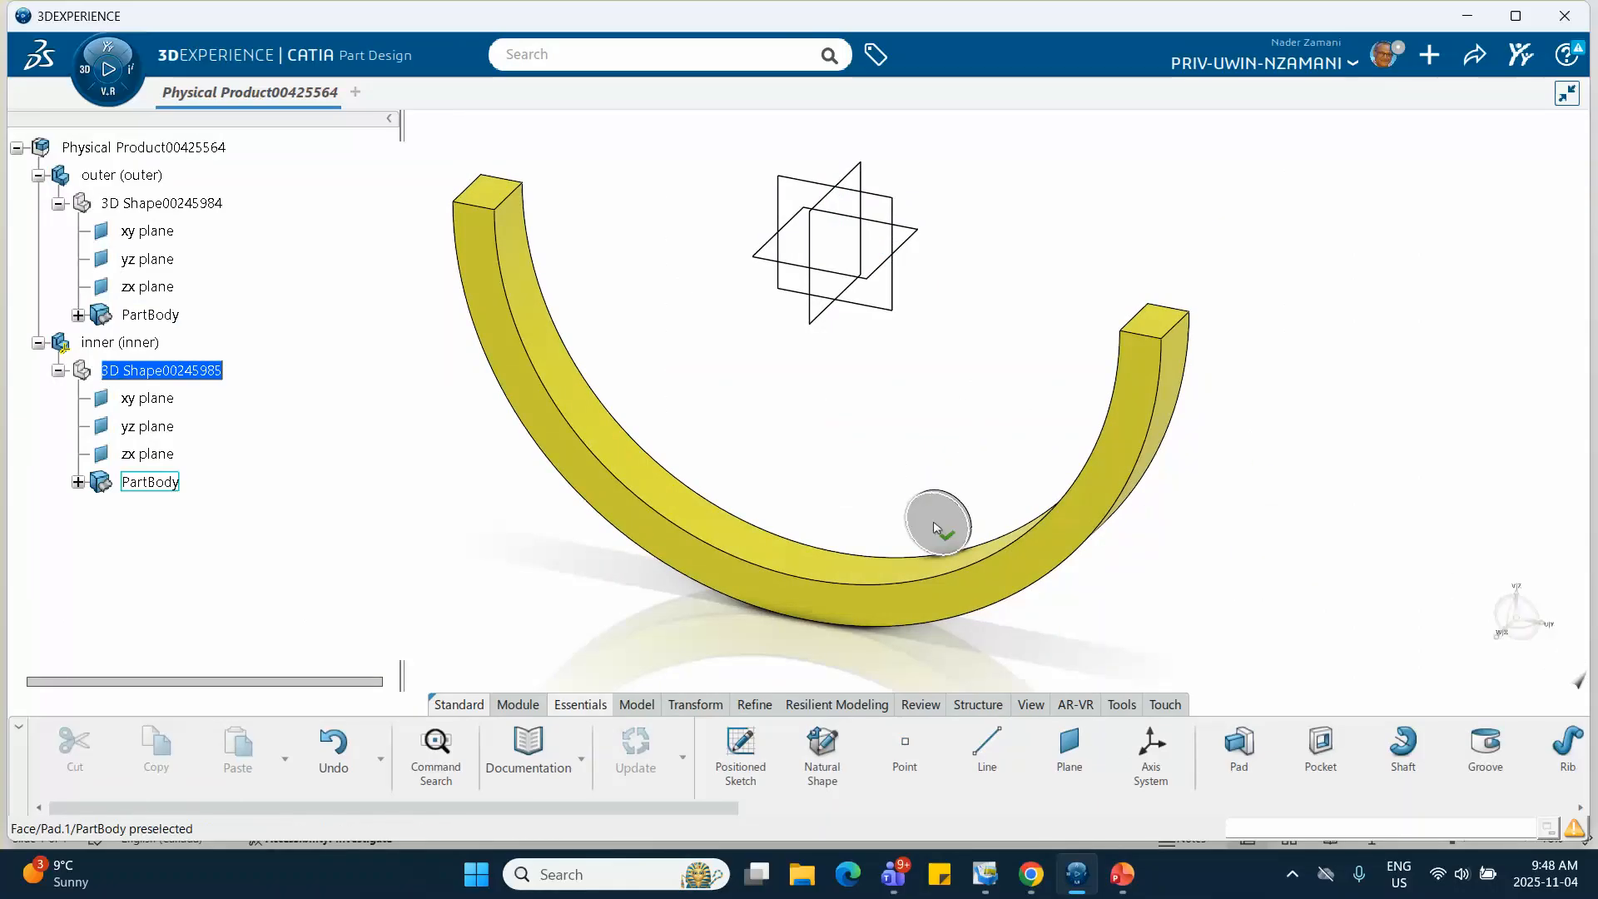
{"action": "double_click", "coordinate": [959, 530]}
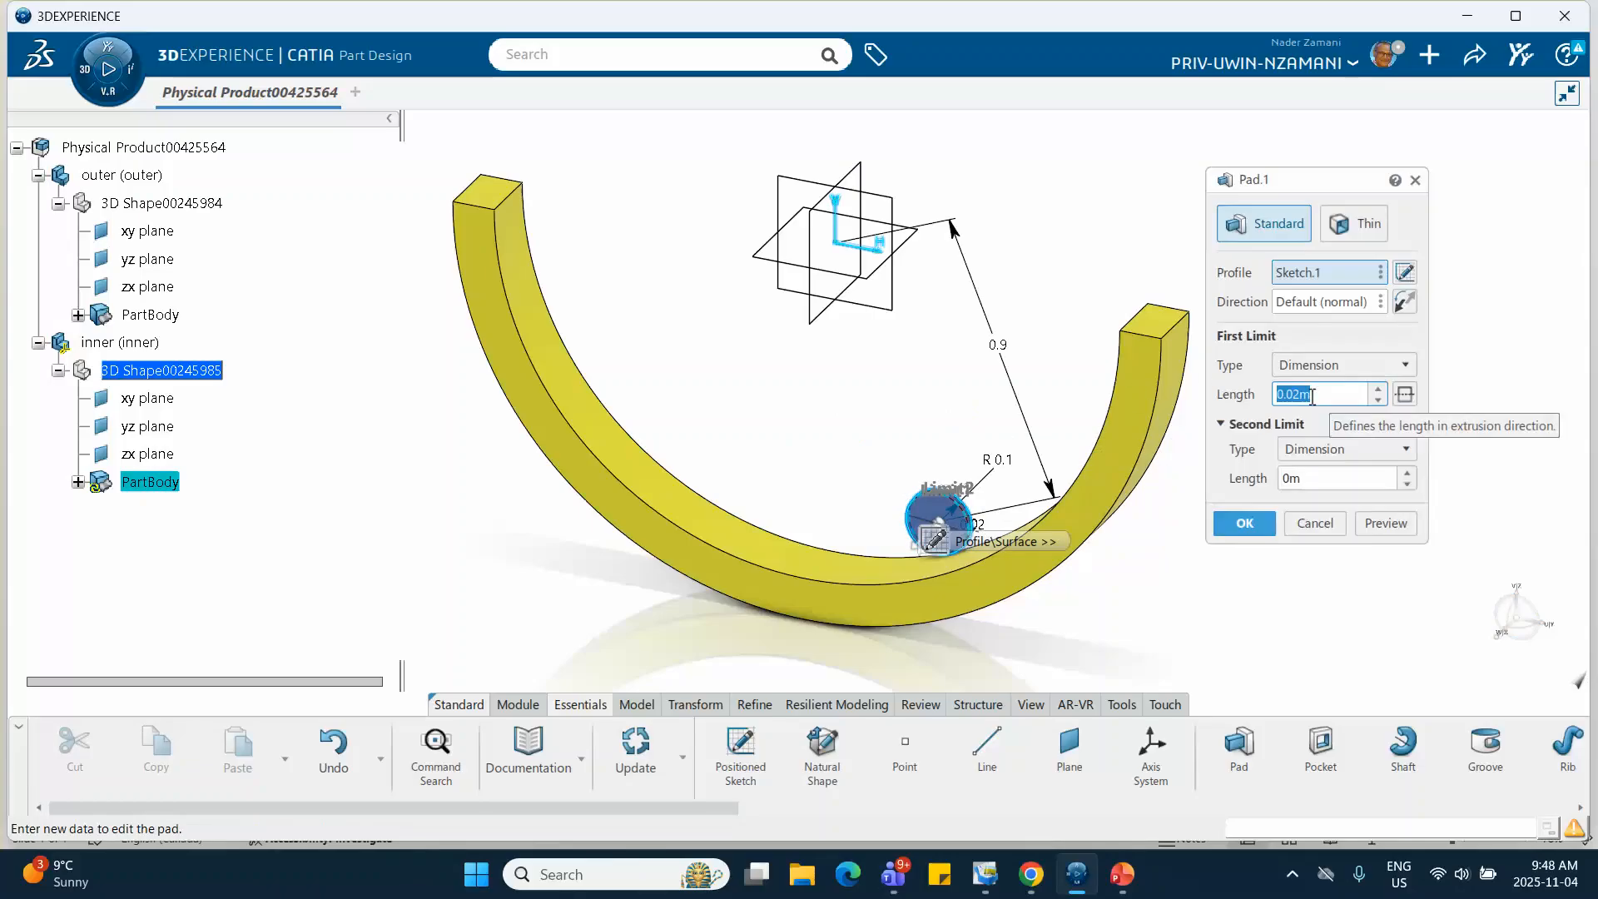
{"action": "type", "text": ".1"}
{"action": "key", "text": "Return"}
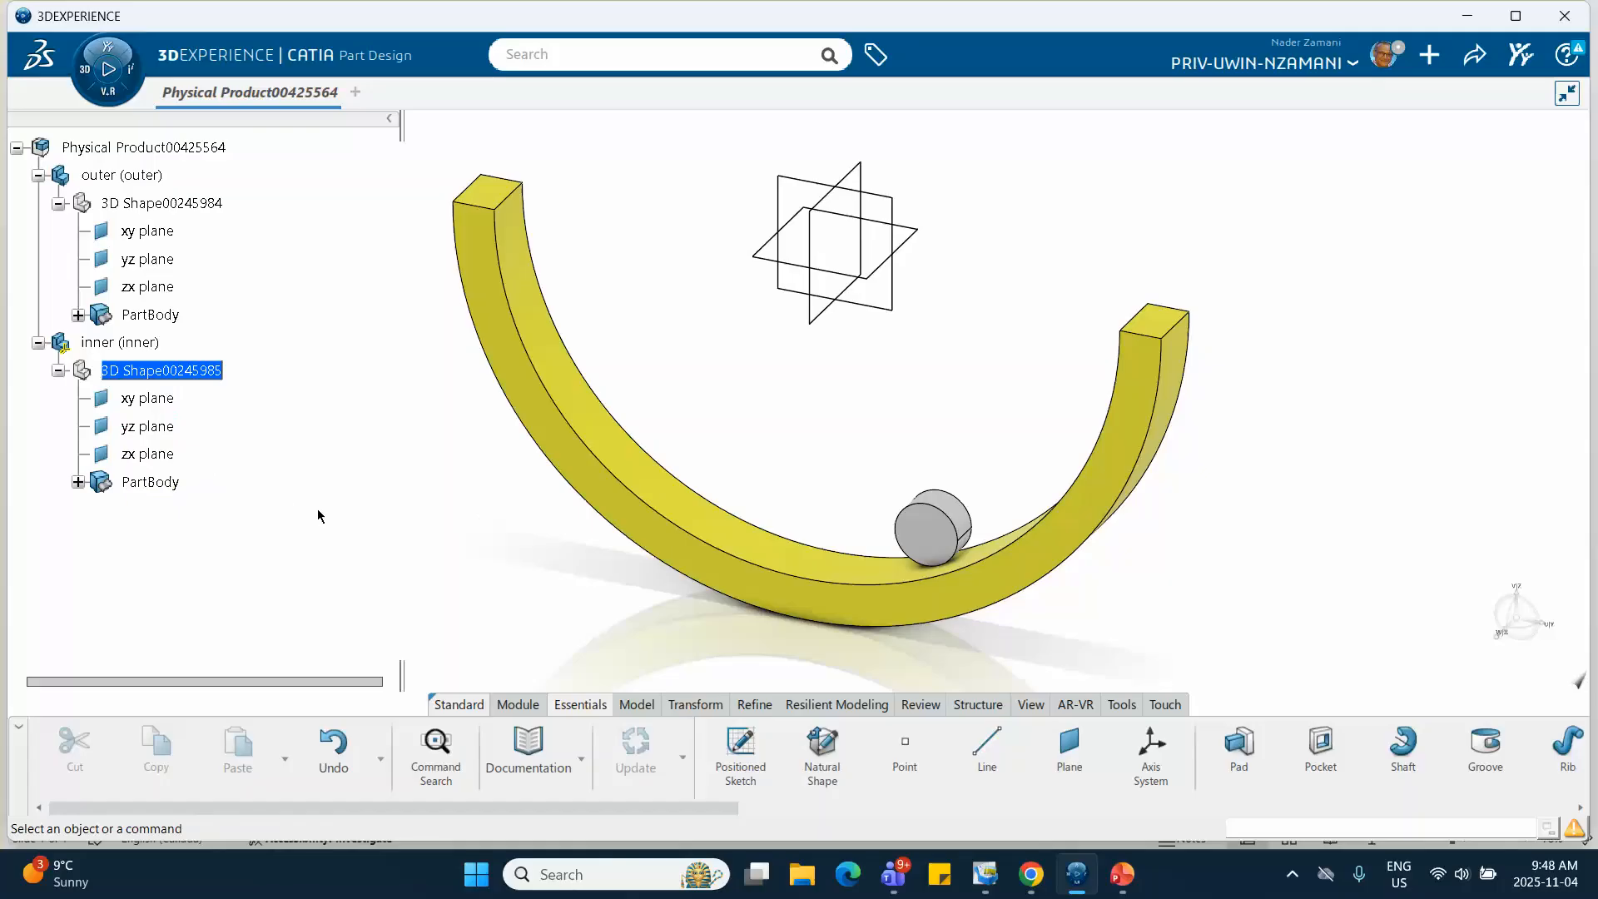
Activate the top-level product and apply a Fix connection to the outer part.
{"action": "double_click", "coordinate": [143, 148]}
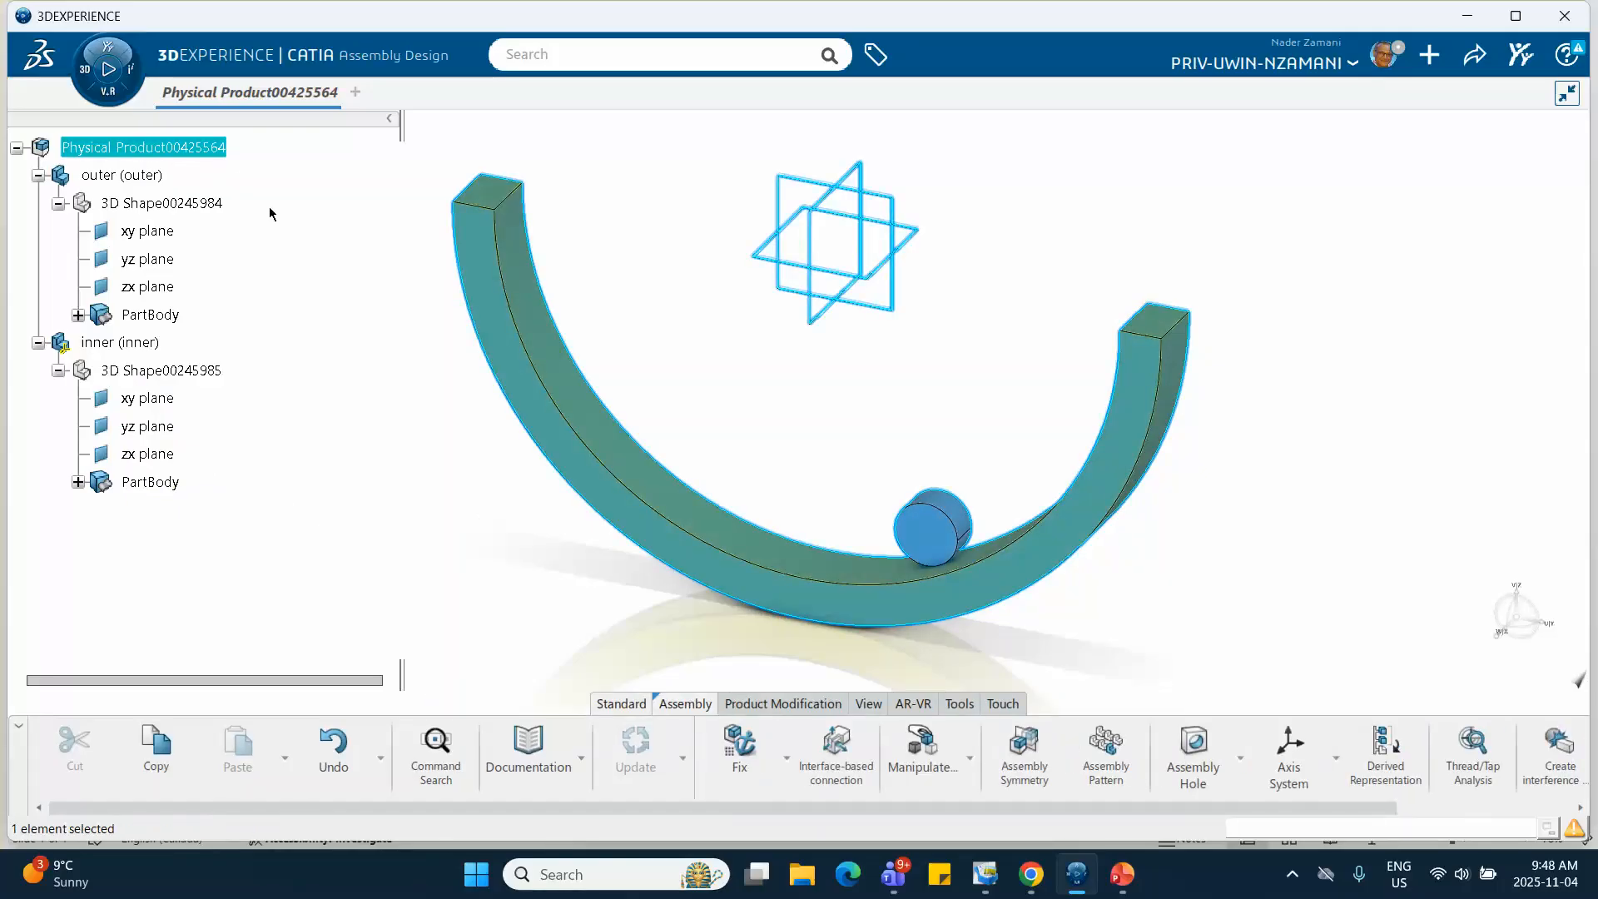
{"action": "left_click", "coordinate": [283, 226]}
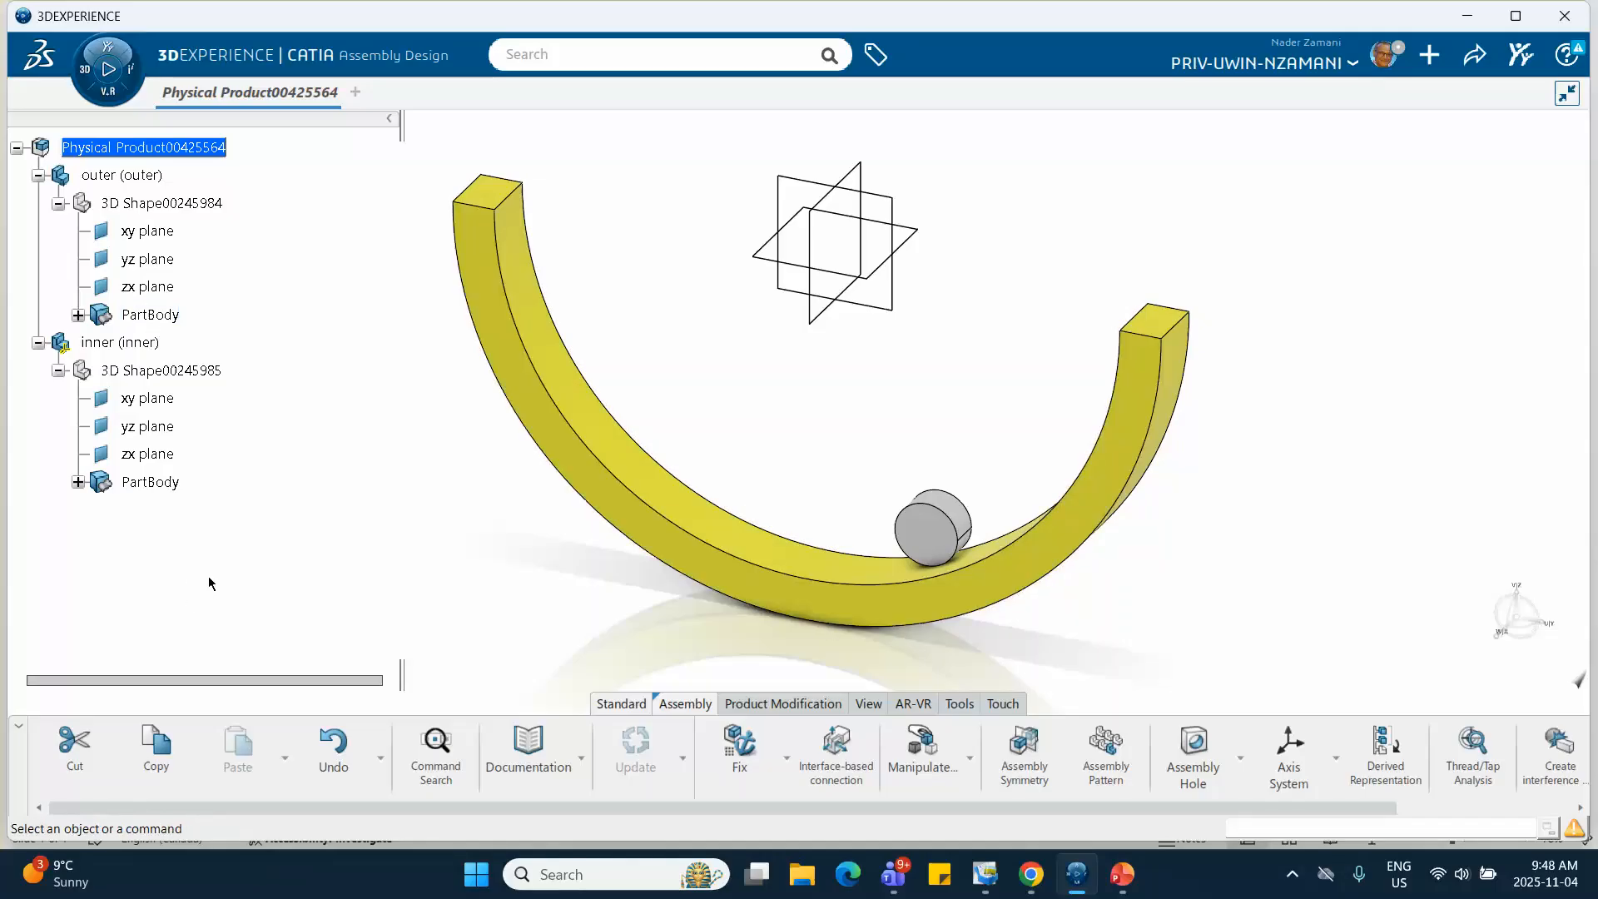
{"action": "left_click", "coordinate": [692, 704]}
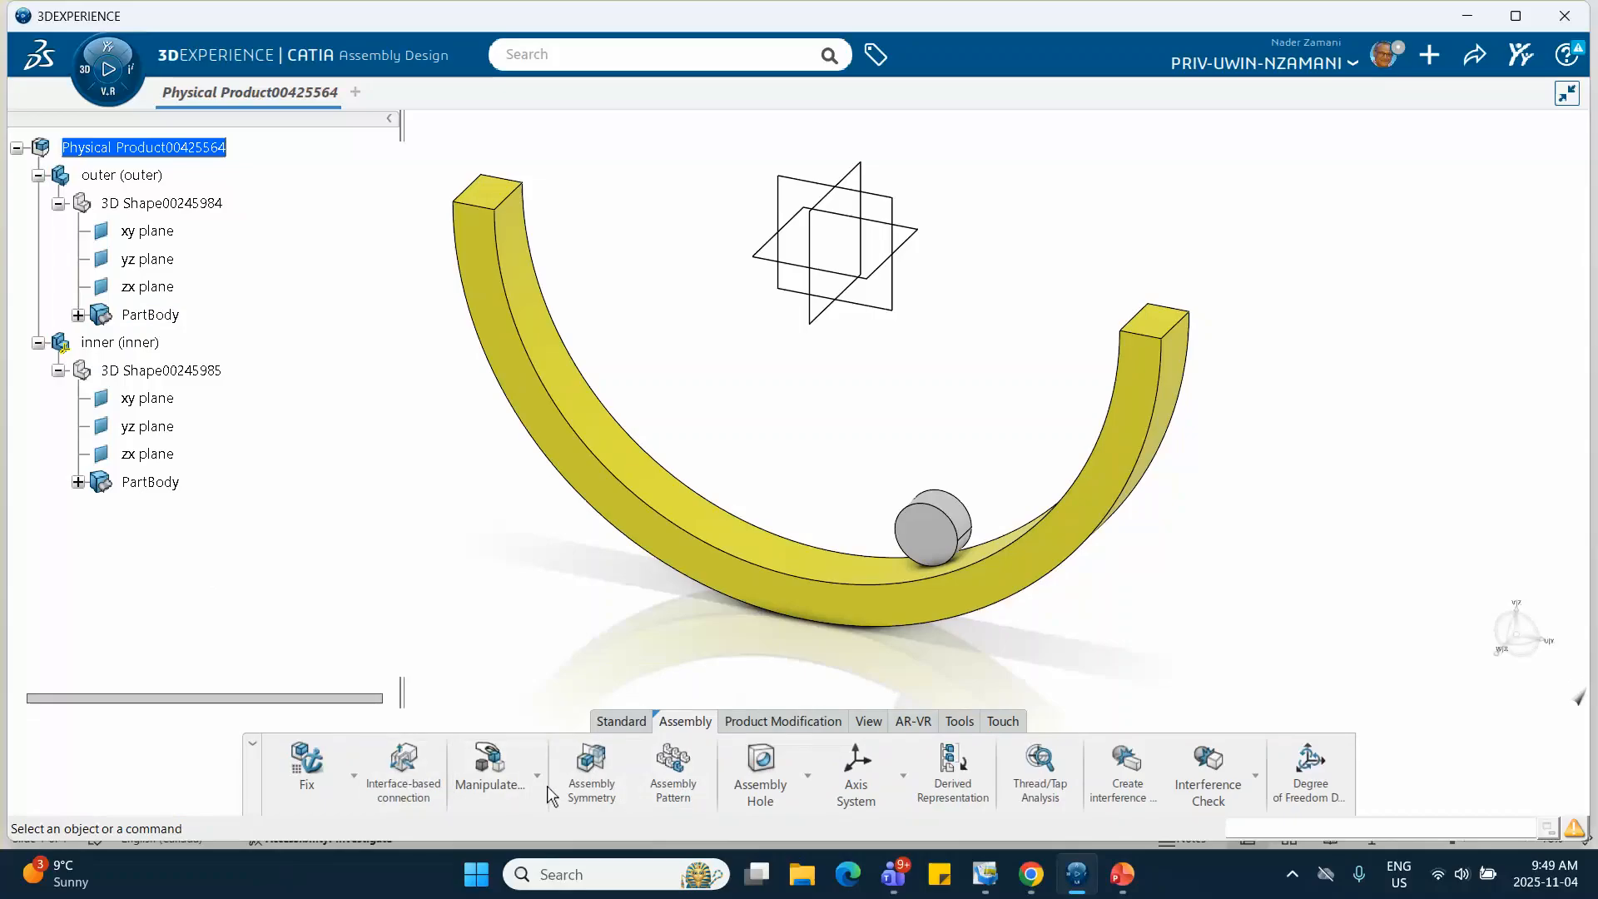
{"action": "left_click", "coordinate": [353, 772]}
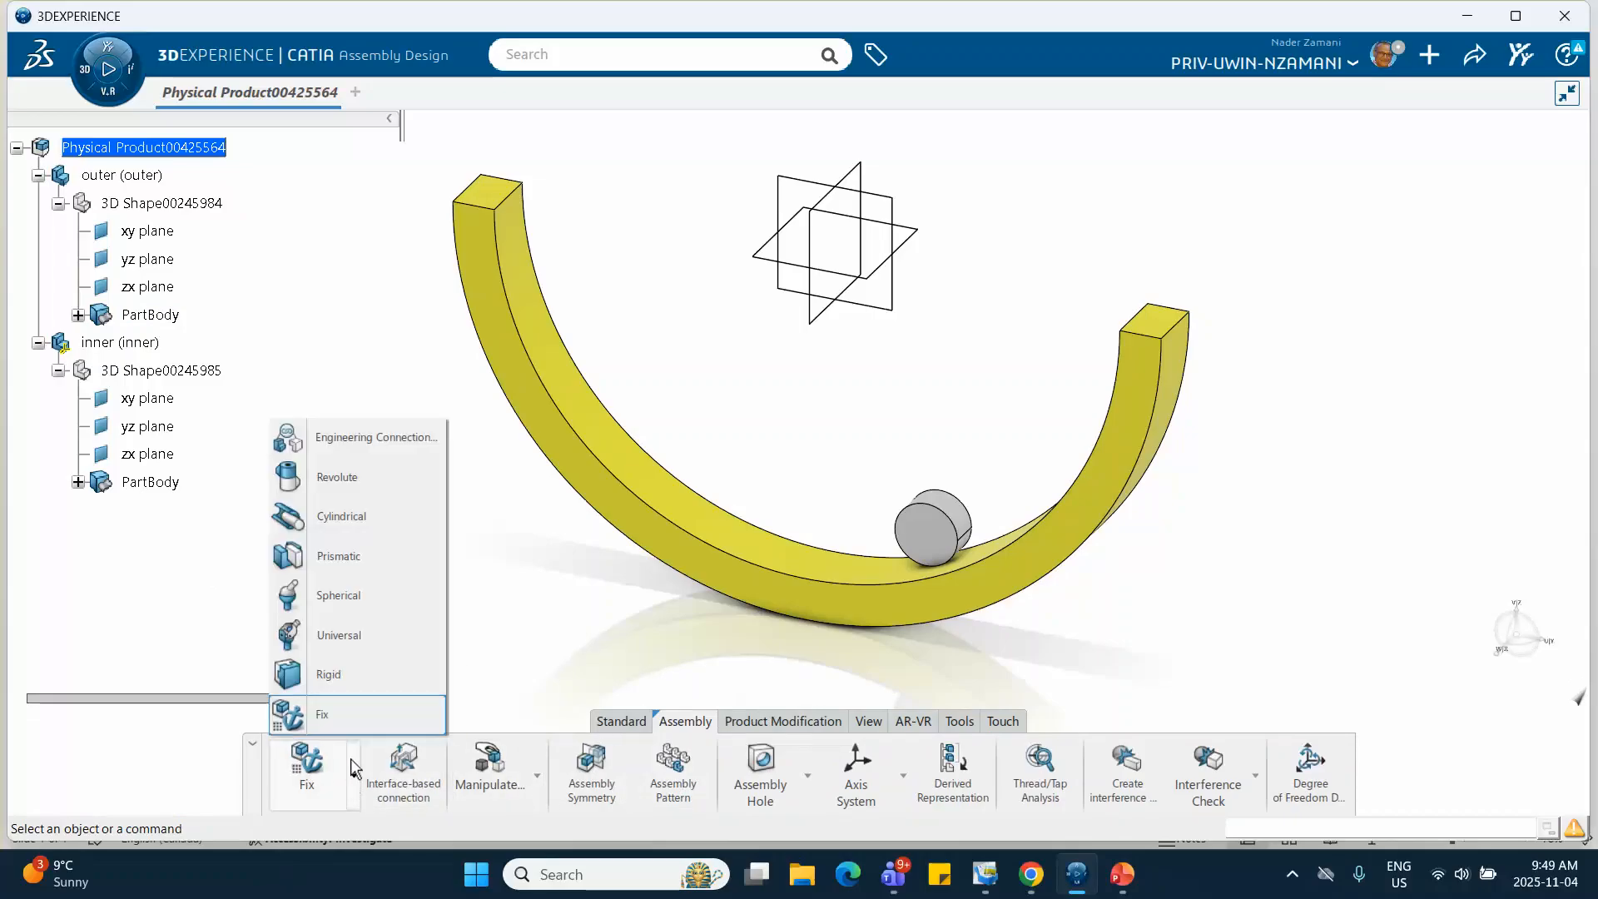
{"action": "left_click", "coordinate": [319, 717]}
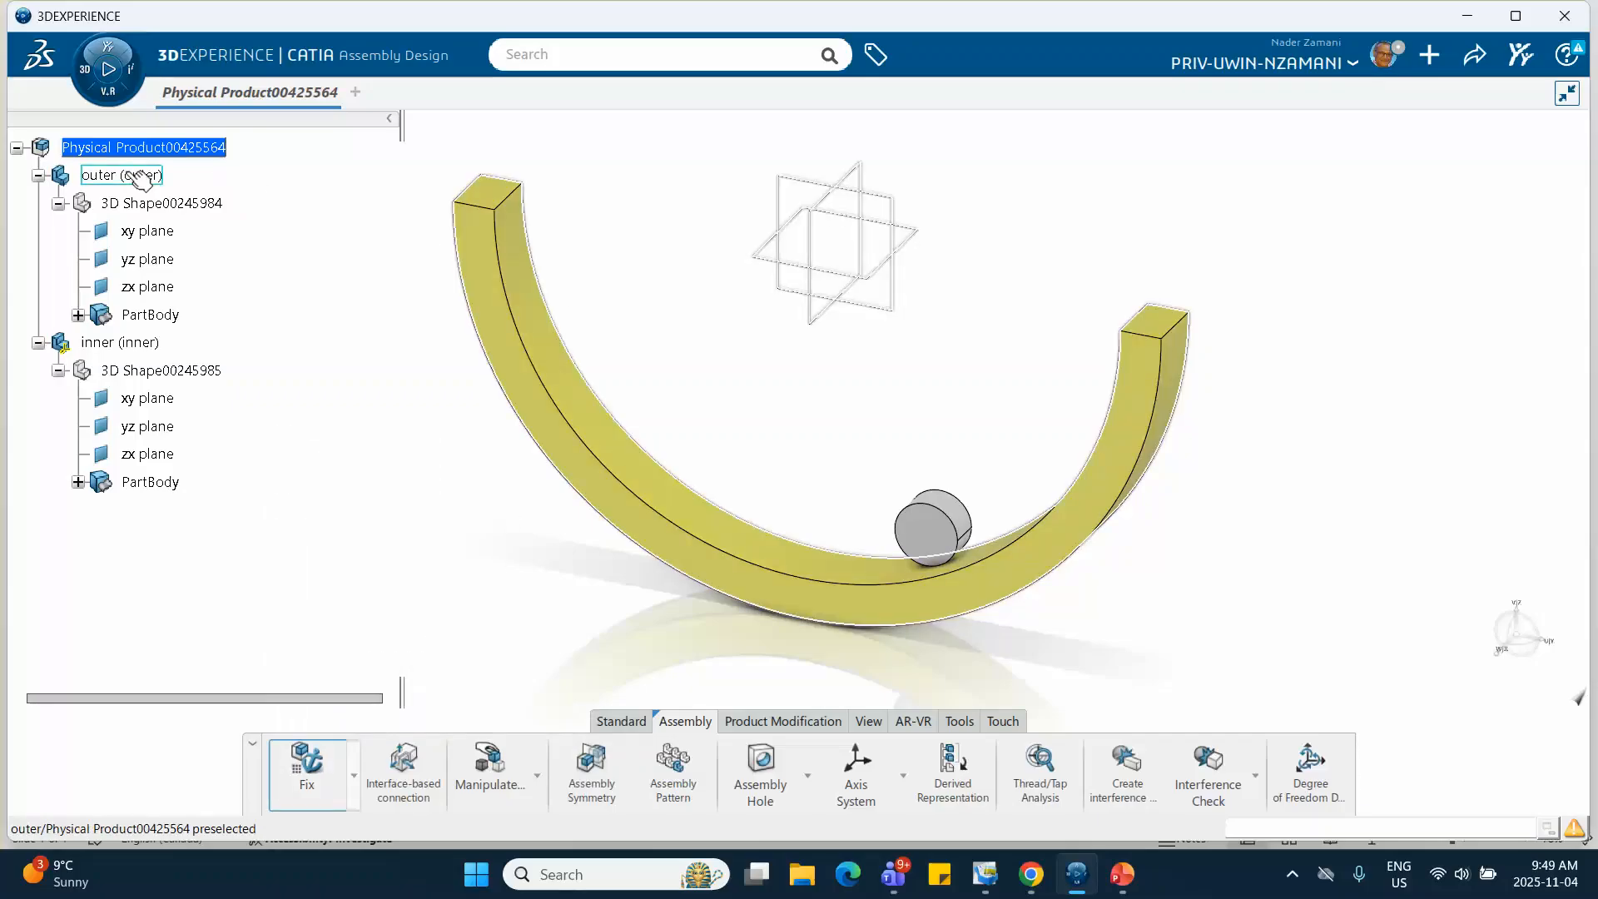
{"action": "left_click", "coordinate": [567, 315]}
{"action": "left_click", "coordinate": [367, 339]}
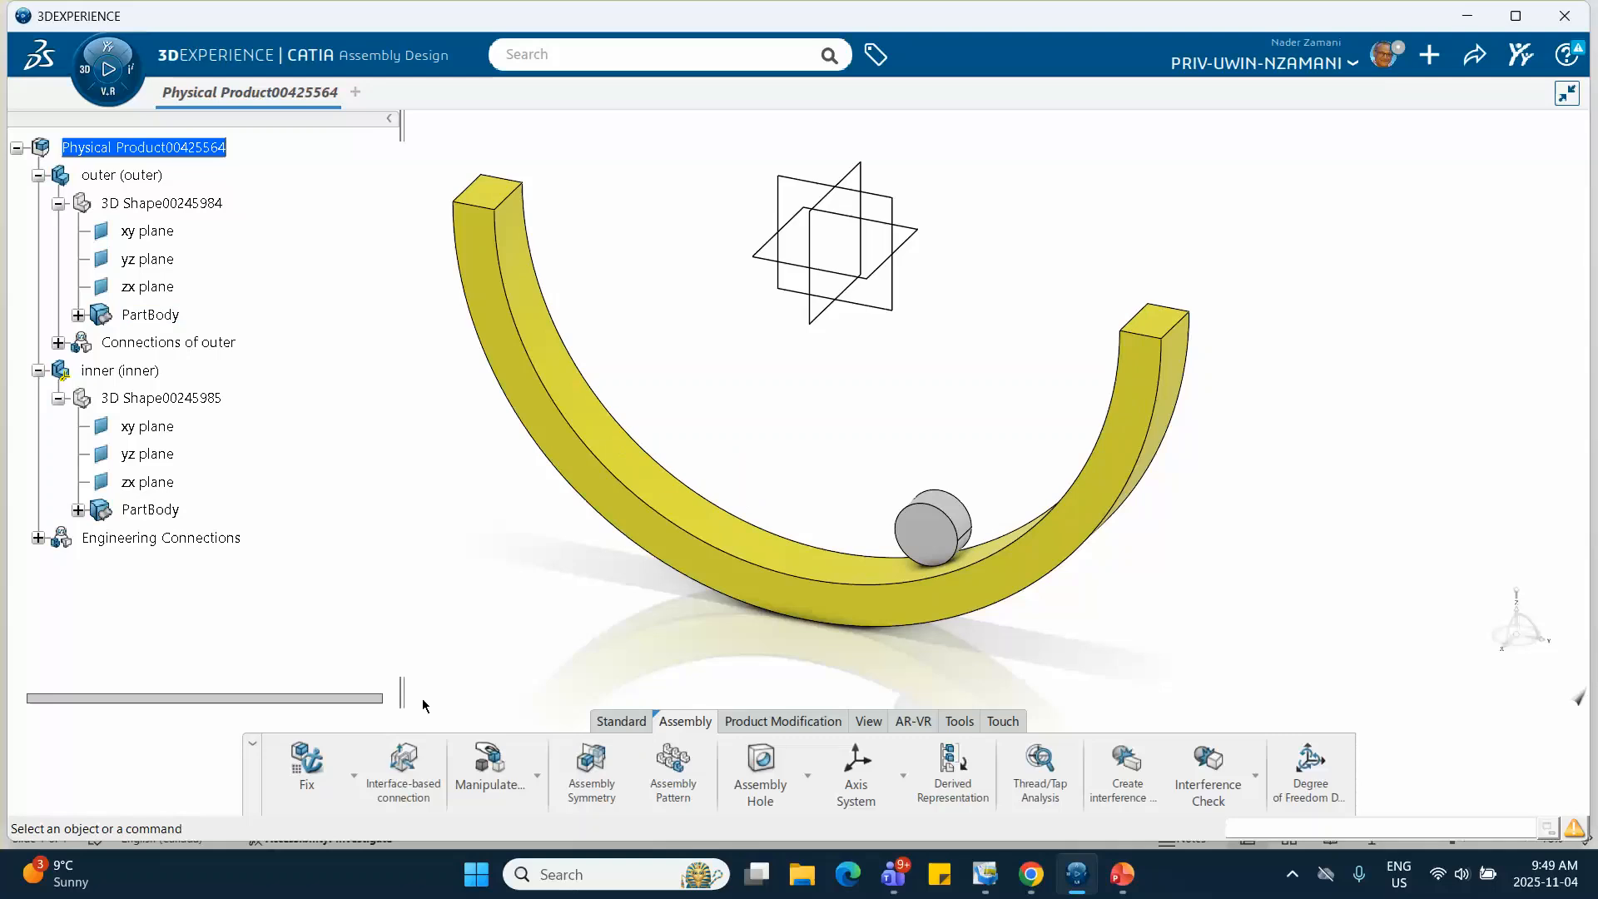
Start a new engineering connection and set its connection type to Roll Curve.
{"action": "left_click", "coordinate": [353, 779]}
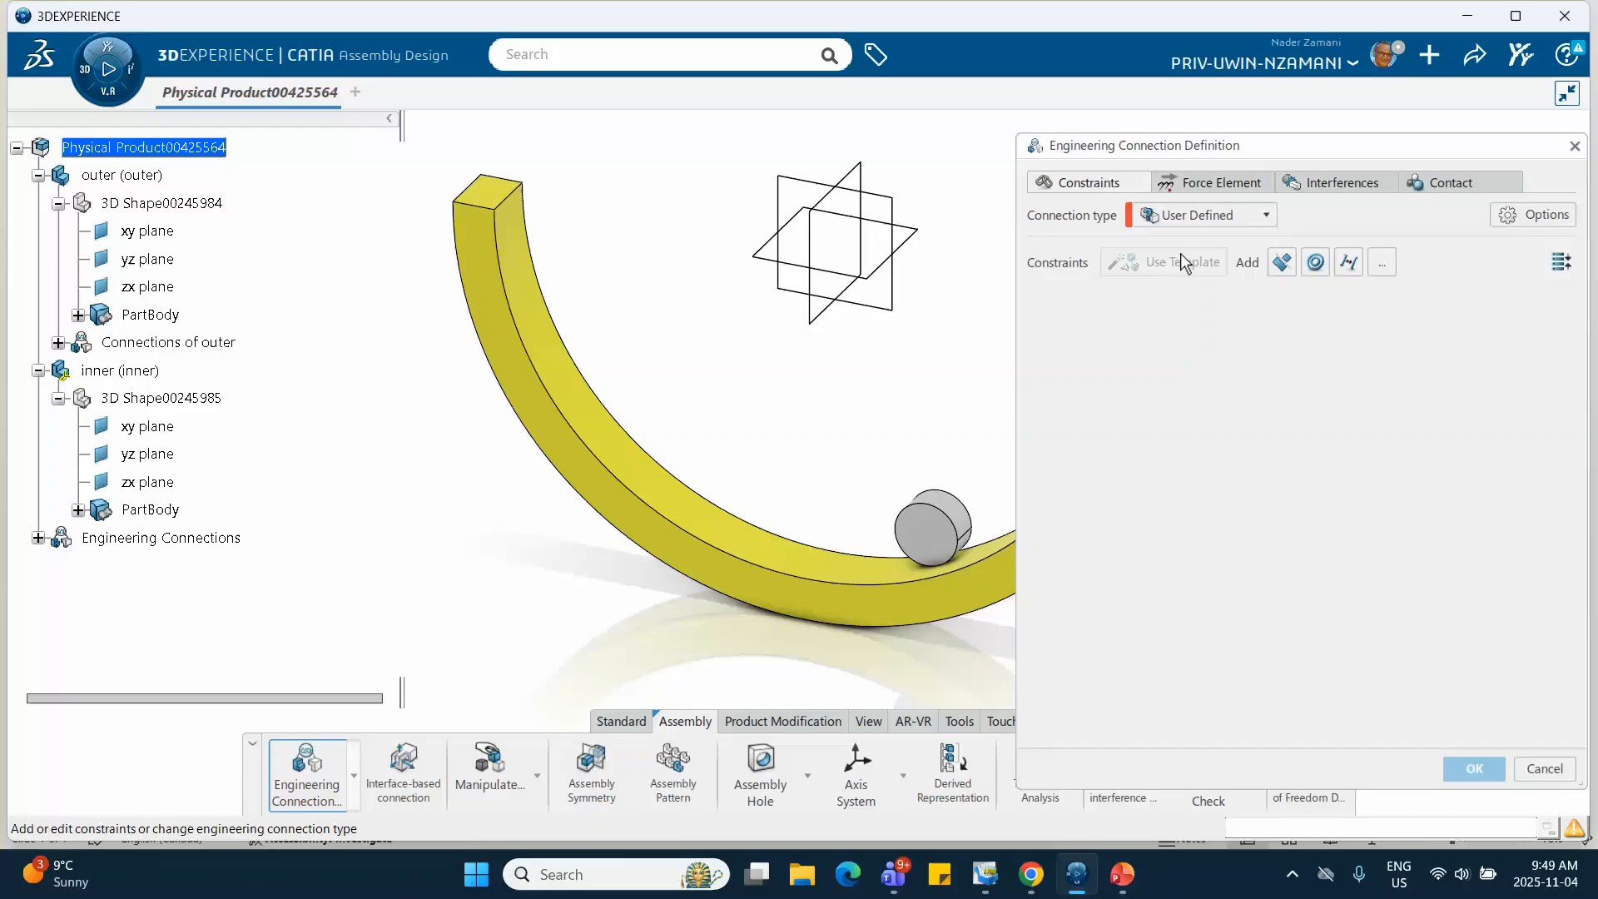
{"action": "left_click", "coordinate": [1230, 212]}
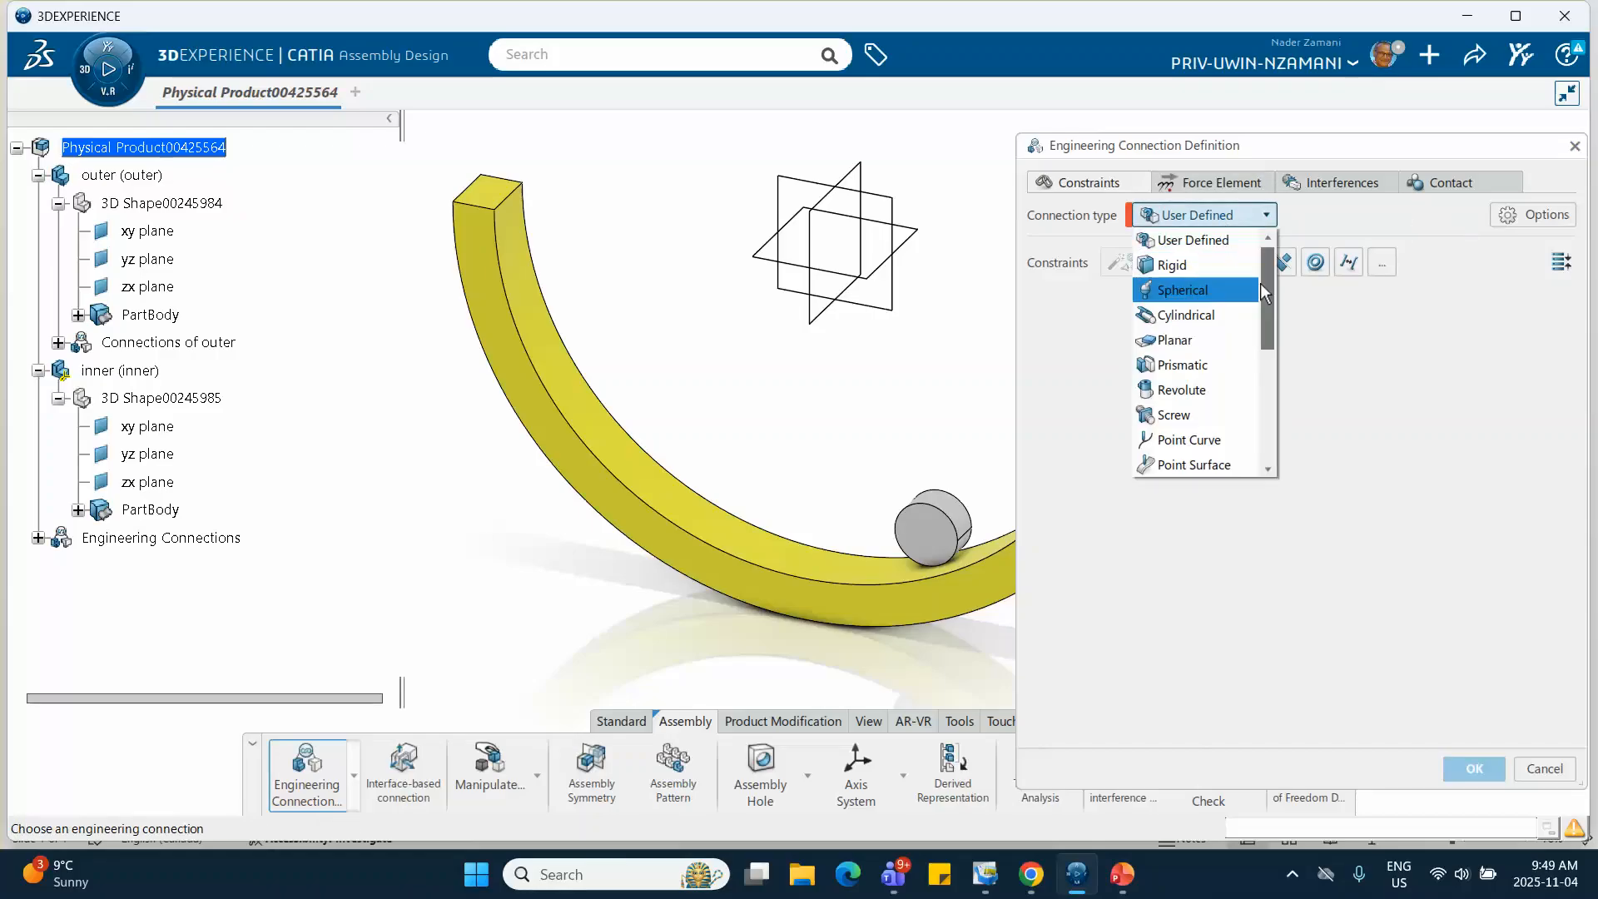
{"action": "left_click_drag", "start_coordinate": [1264, 282], "coordinate": [1267, 412]}
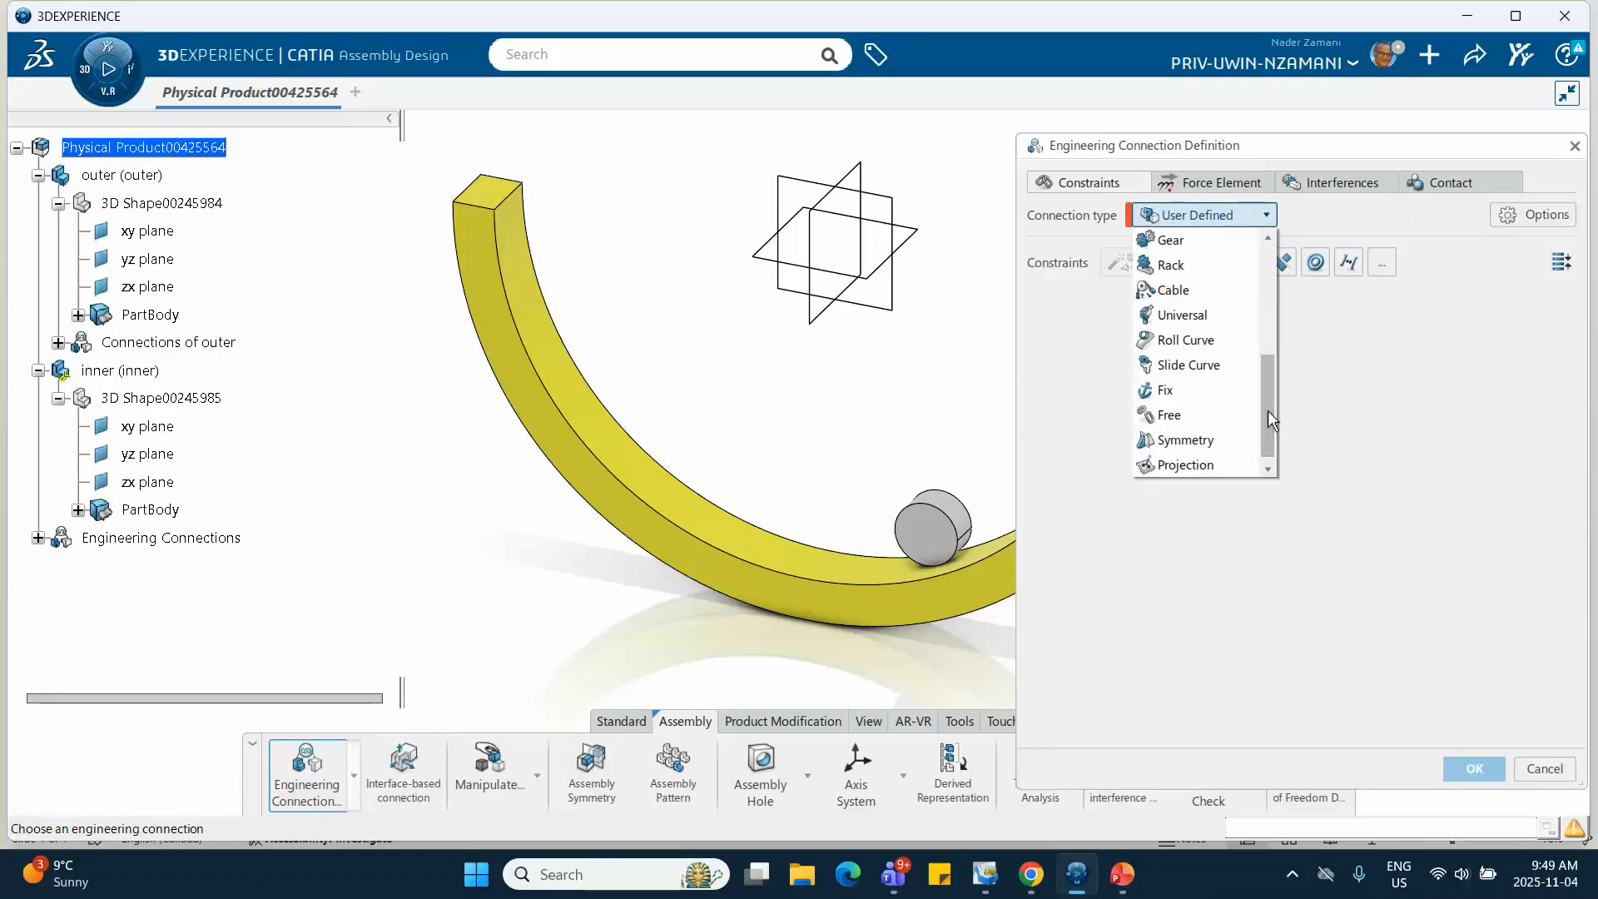
{"action": "left_click", "coordinate": [1192, 341]}
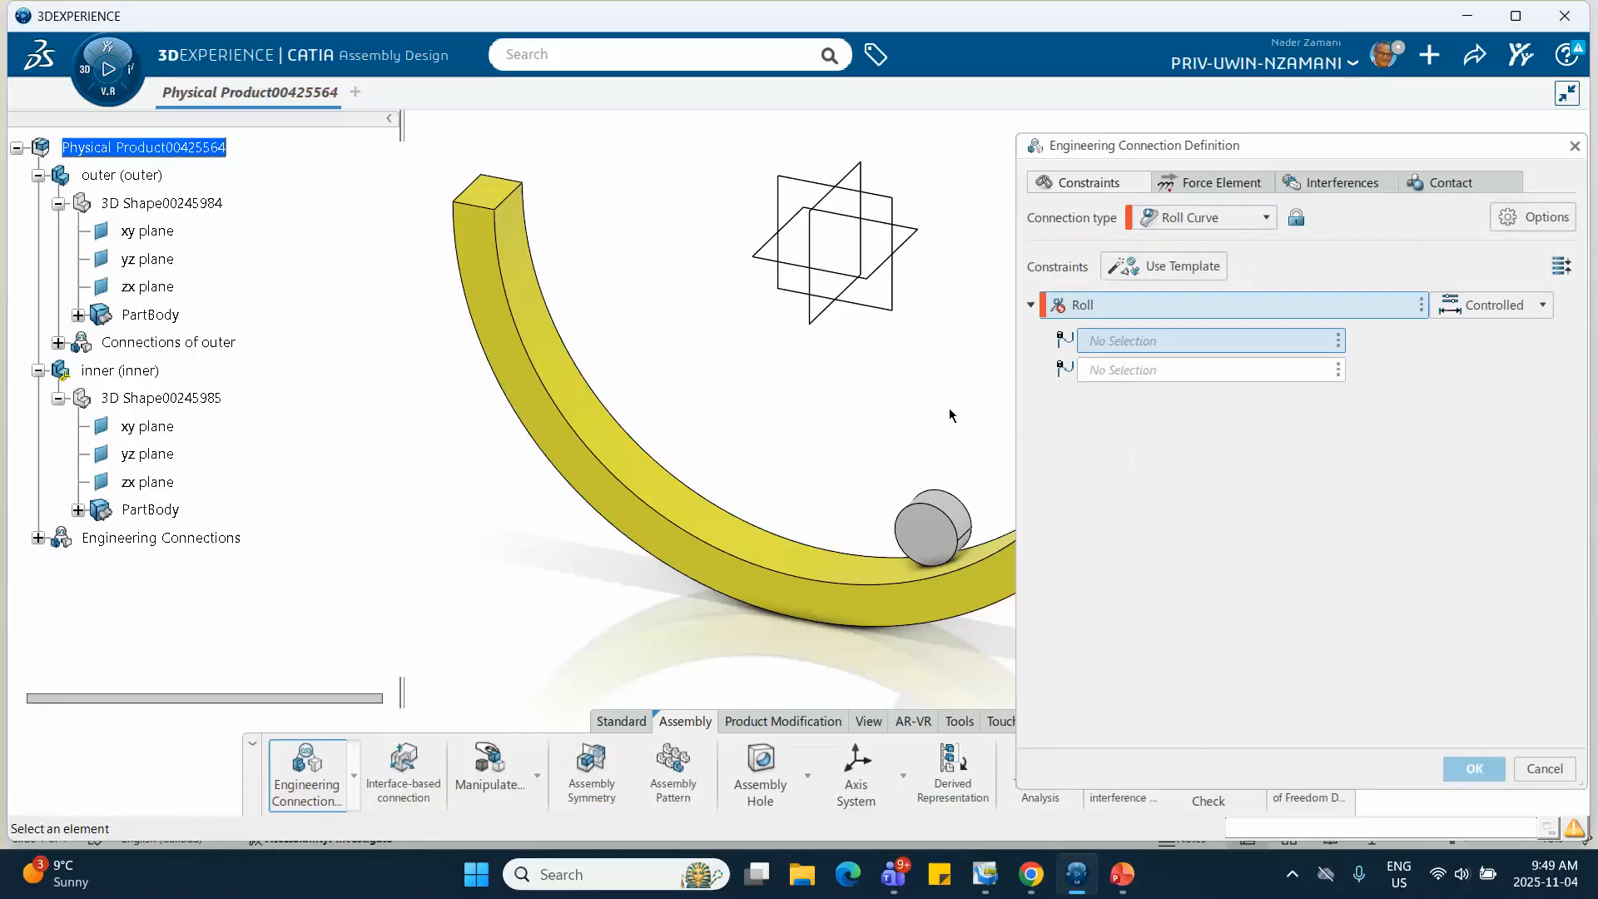
Select the disc's rear circular edge and the half-ring's matching rear inner edge as the two curves of the roll constraint.
{"action": "middle_click_drag", "start_coordinate": [950, 414], "coordinate": [859, 436]}
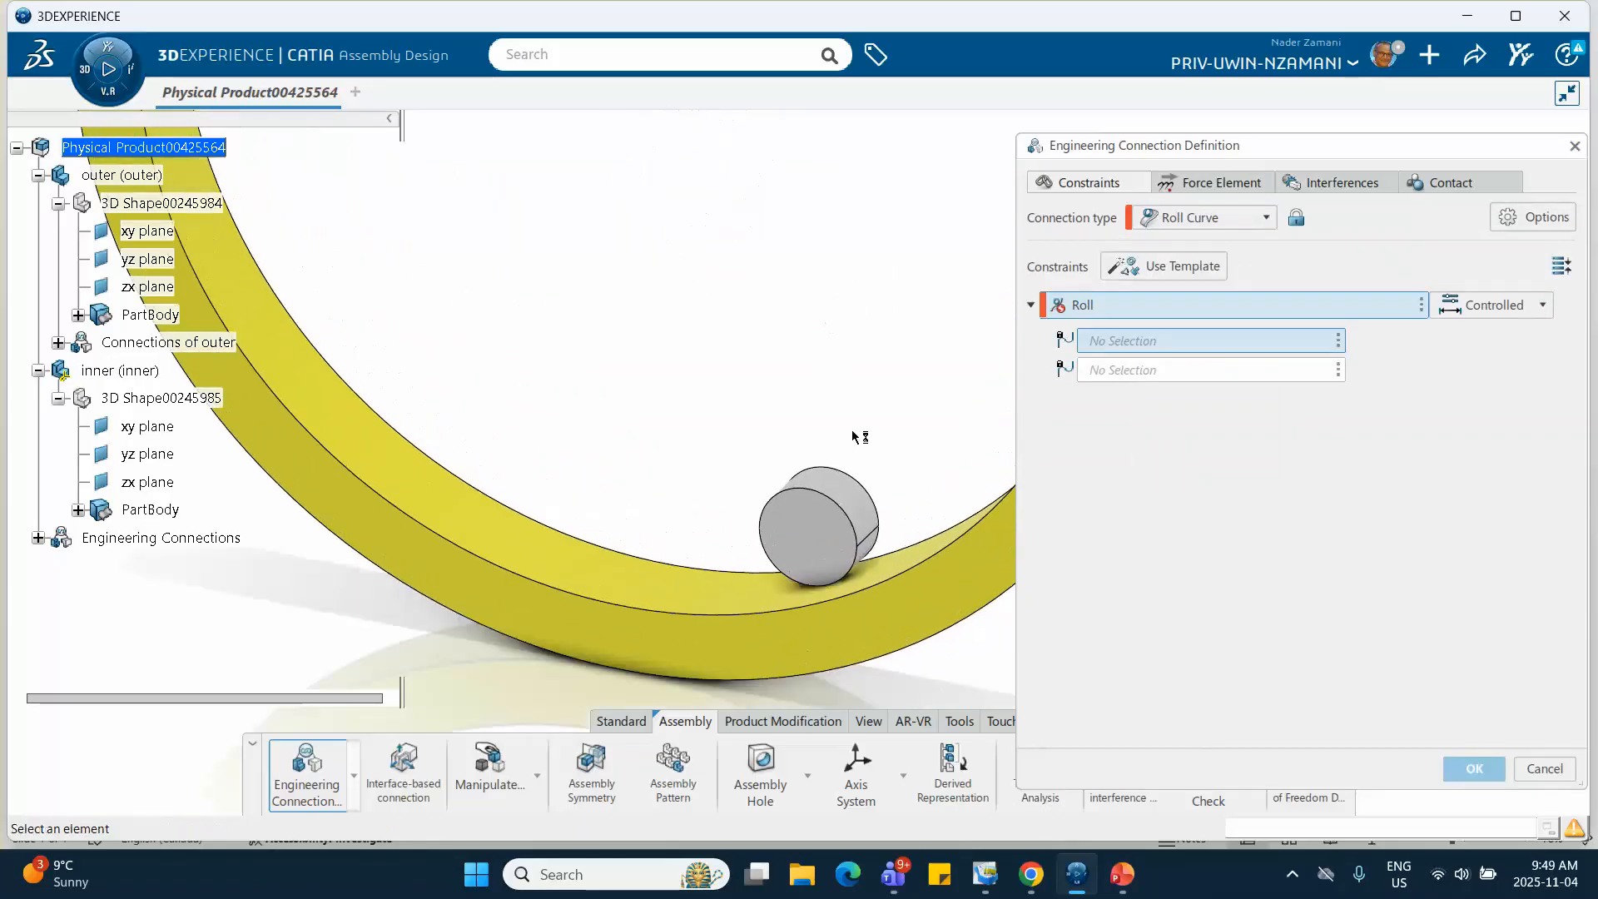
{"action": "left_click", "coordinate": [873, 491]}
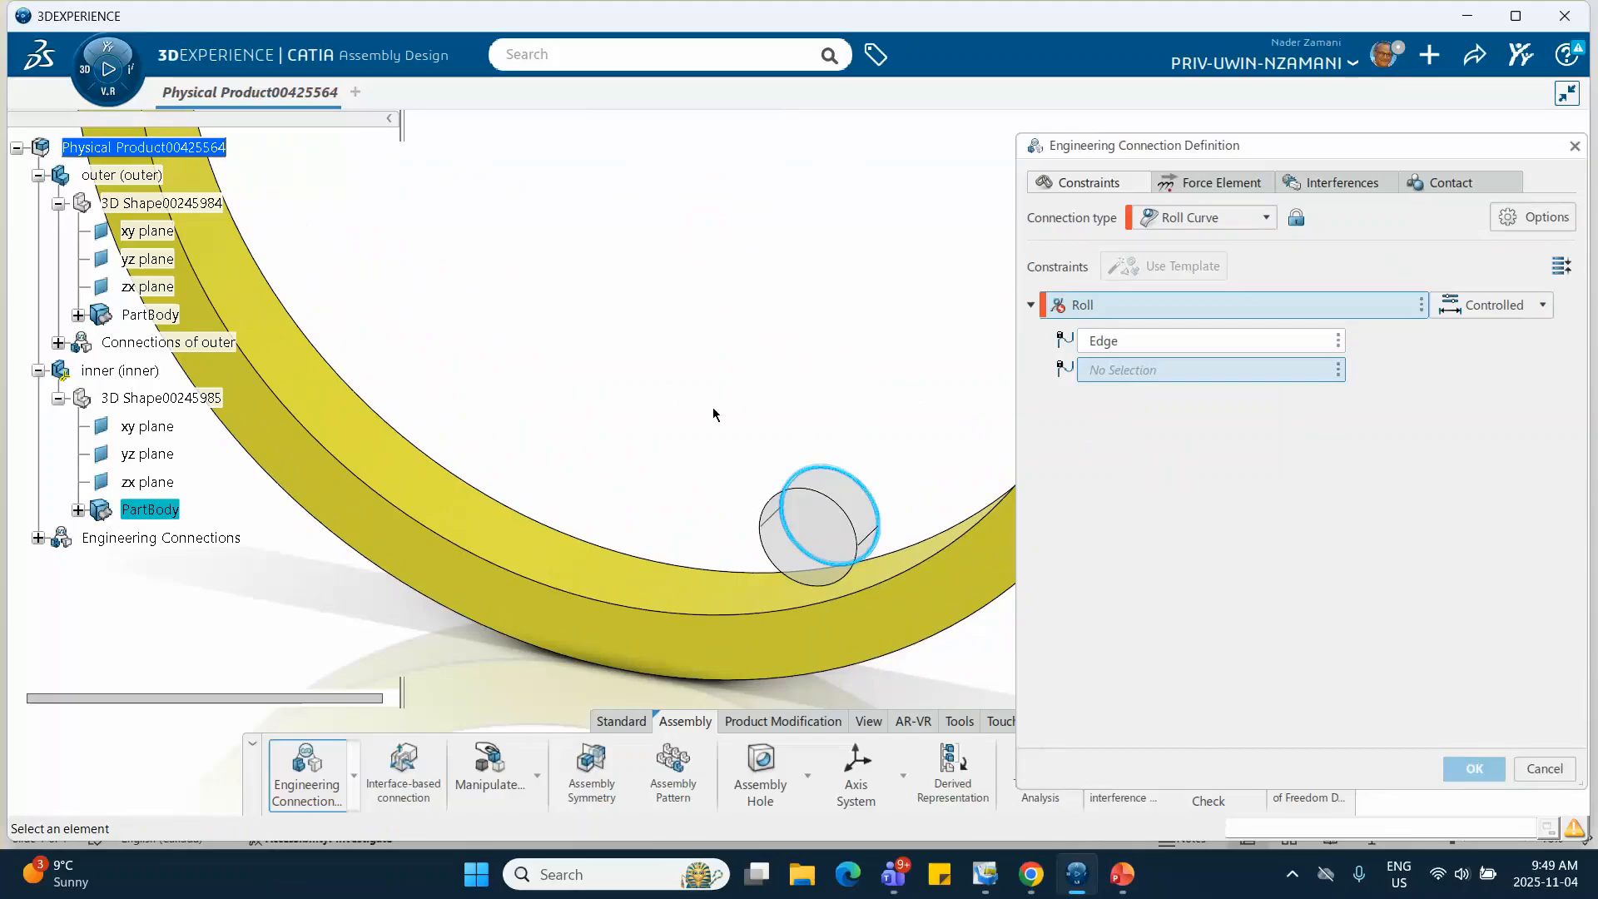
{"action": "left_click", "coordinate": [692, 569]}
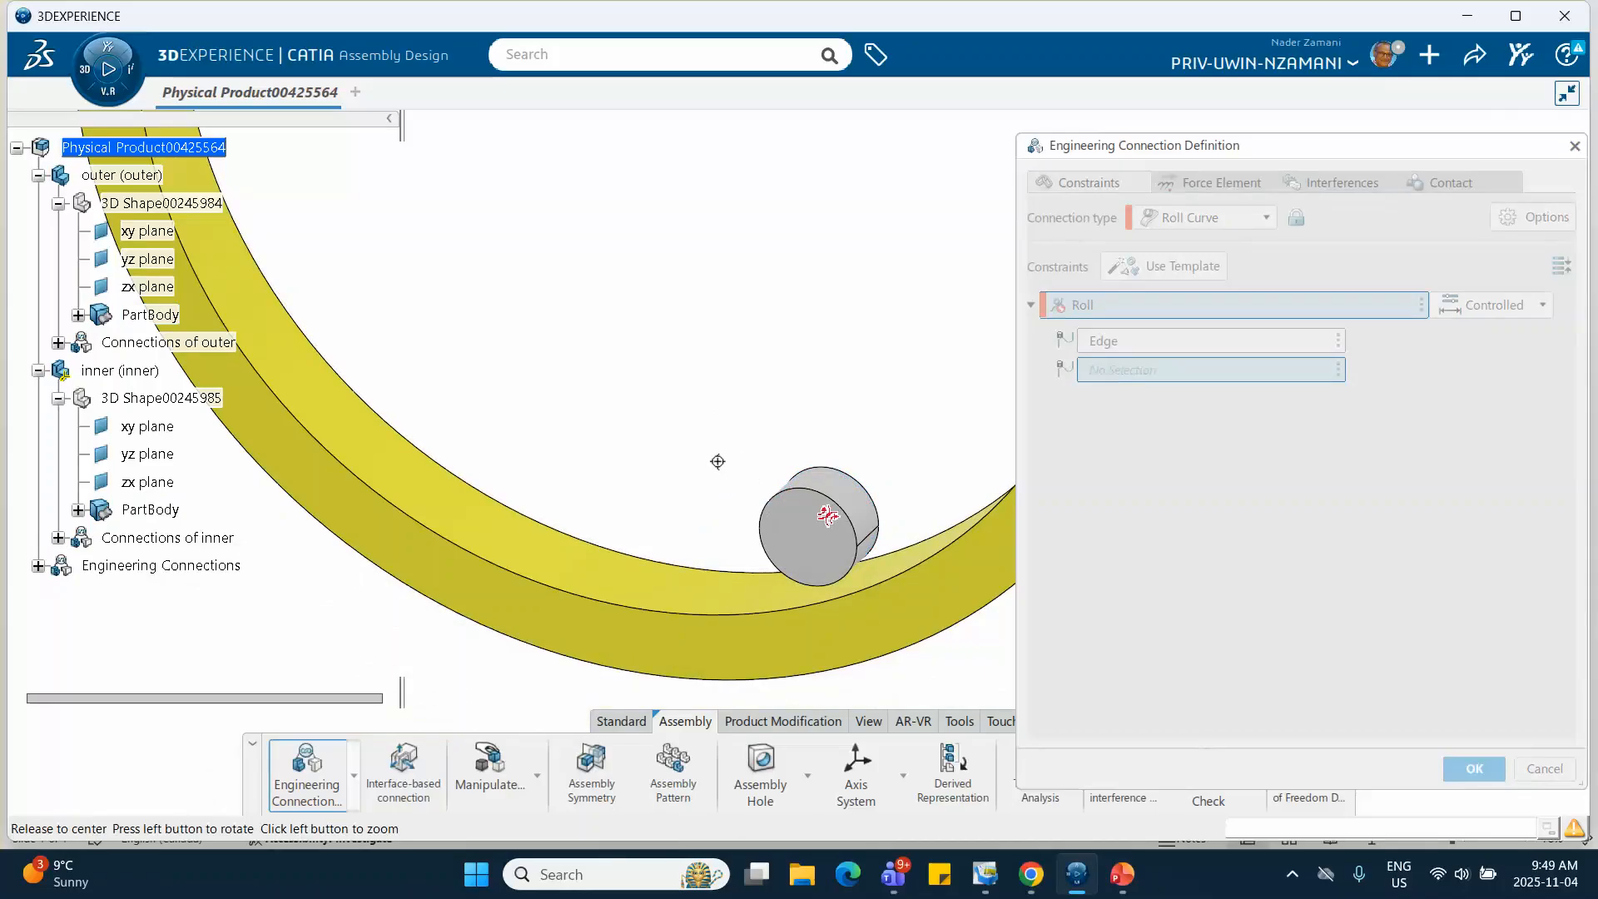
{"action": "middle_click_drag", "start_coordinate": [717, 456], "coordinate": [633, 479]}
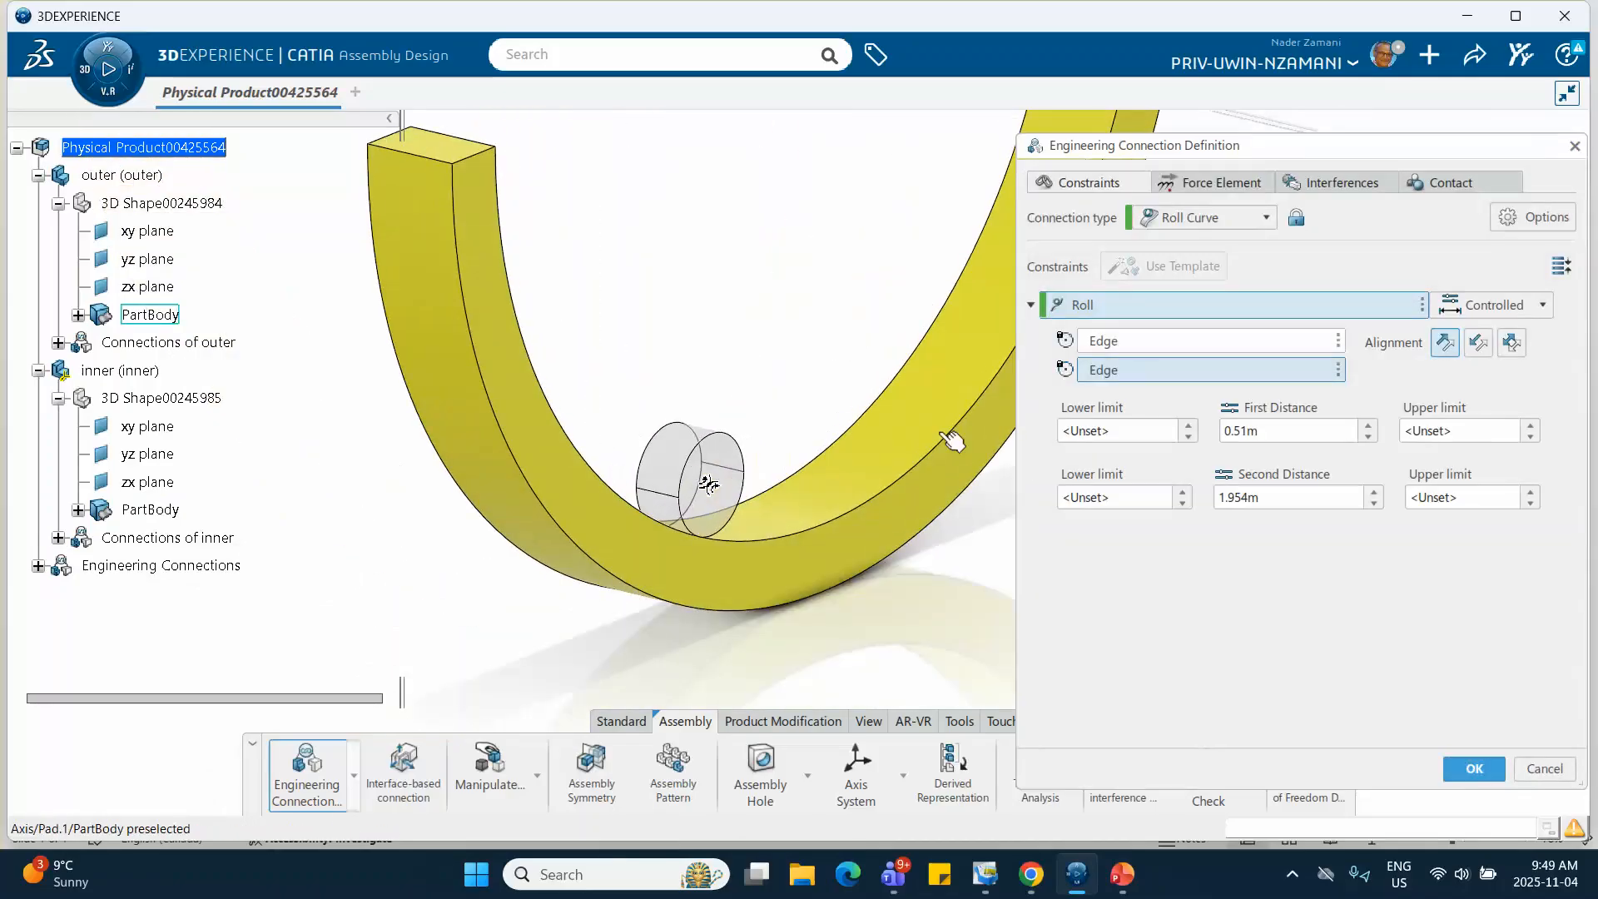
Check both selected edges of the roll constraint and accept the Roll Curve connection without making check contact a specification.
{"action": "left_click", "coordinate": [1109, 369]}
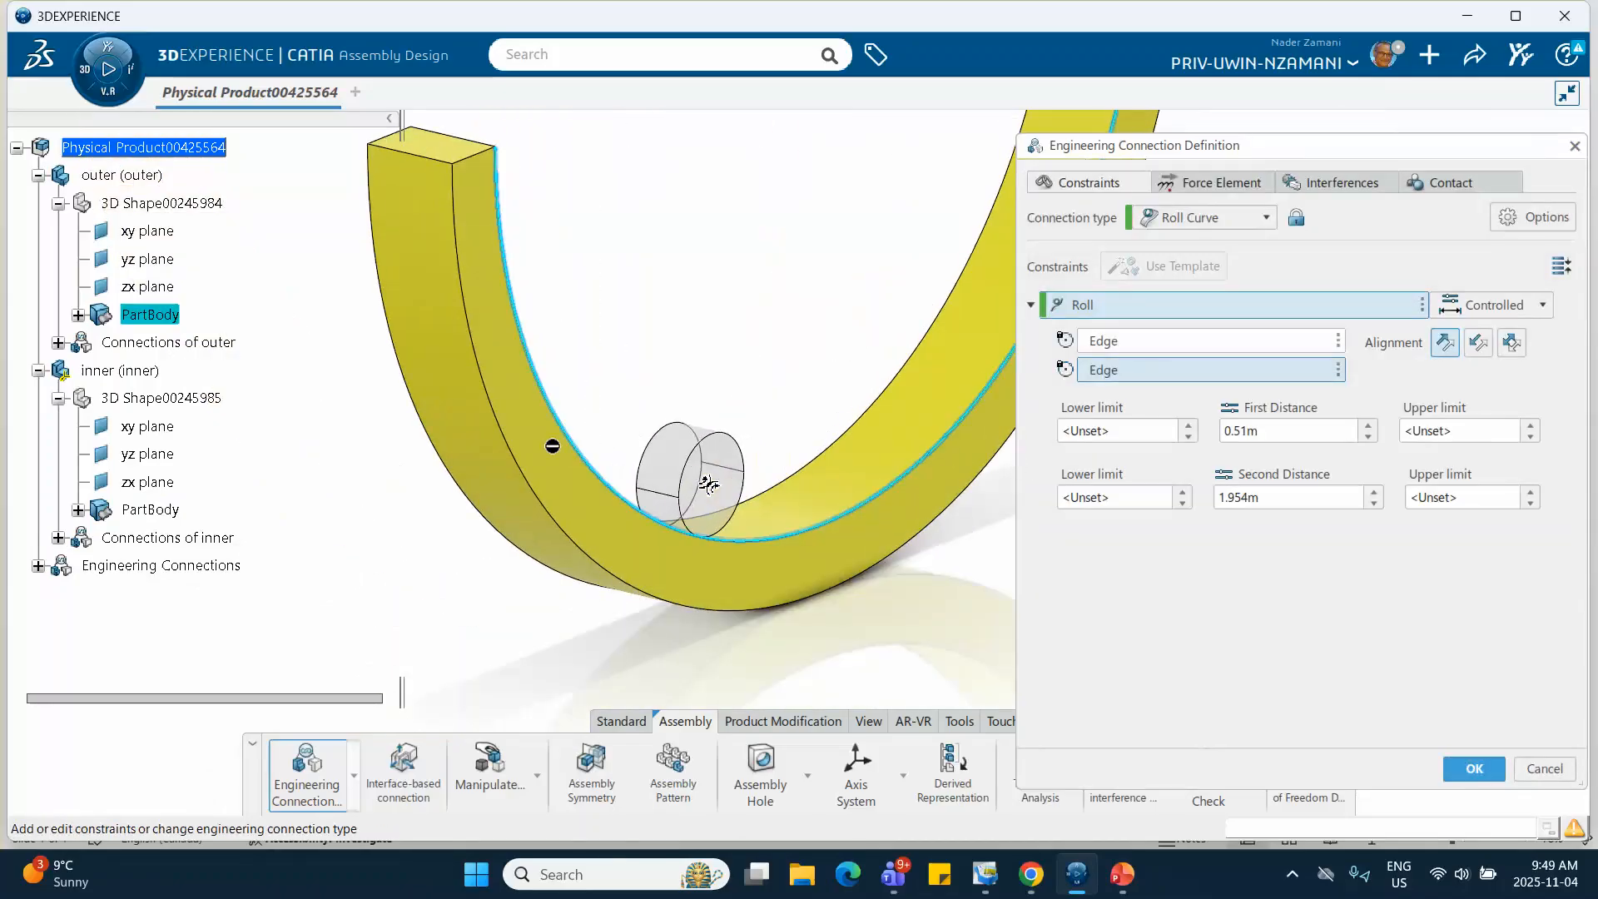
{"action": "left_click", "coordinate": [1155, 342]}
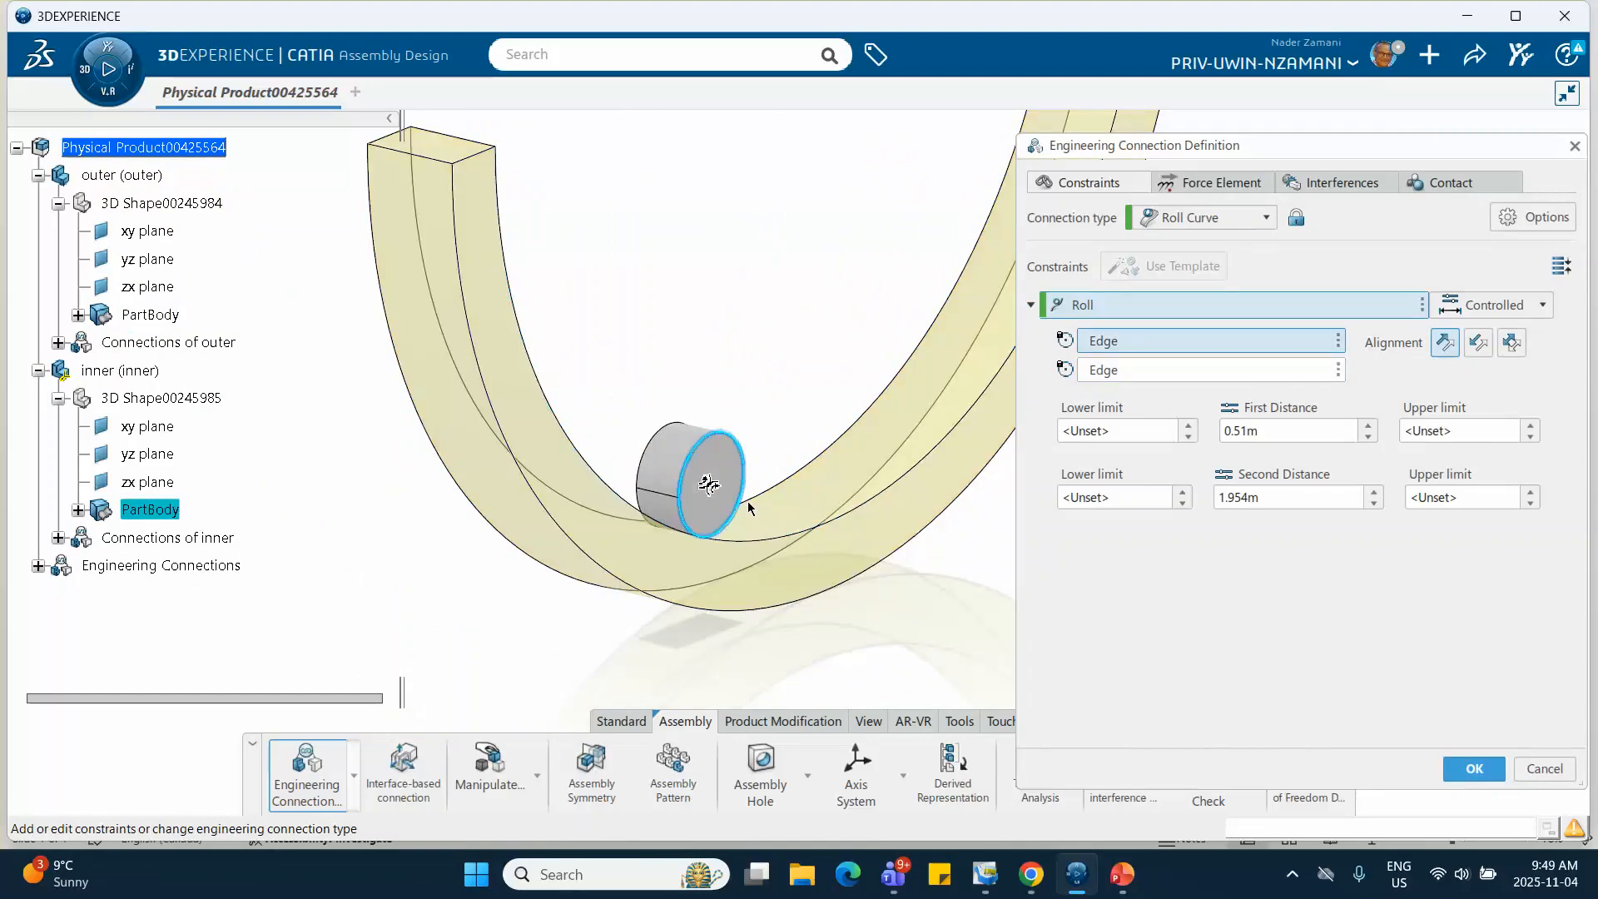
{"action": "middle_click_drag", "start_coordinate": [574, 435], "coordinate": [716, 147]}
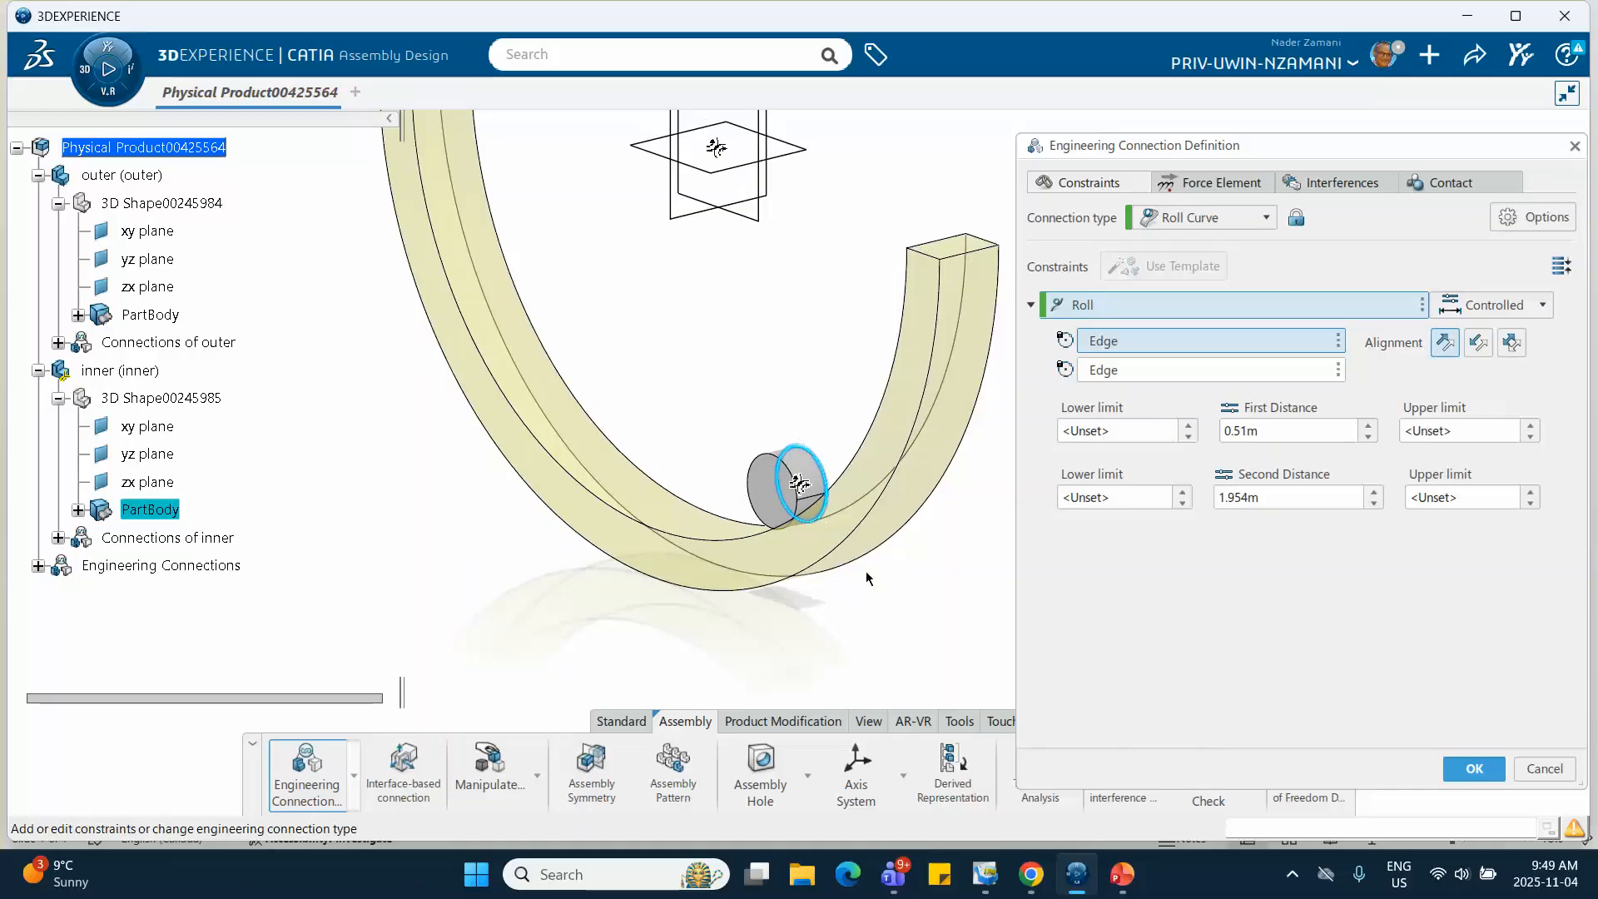
{"action": "middle_click_drag", "start_coordinate": [867, 577], "coordinate": [932, 566]}
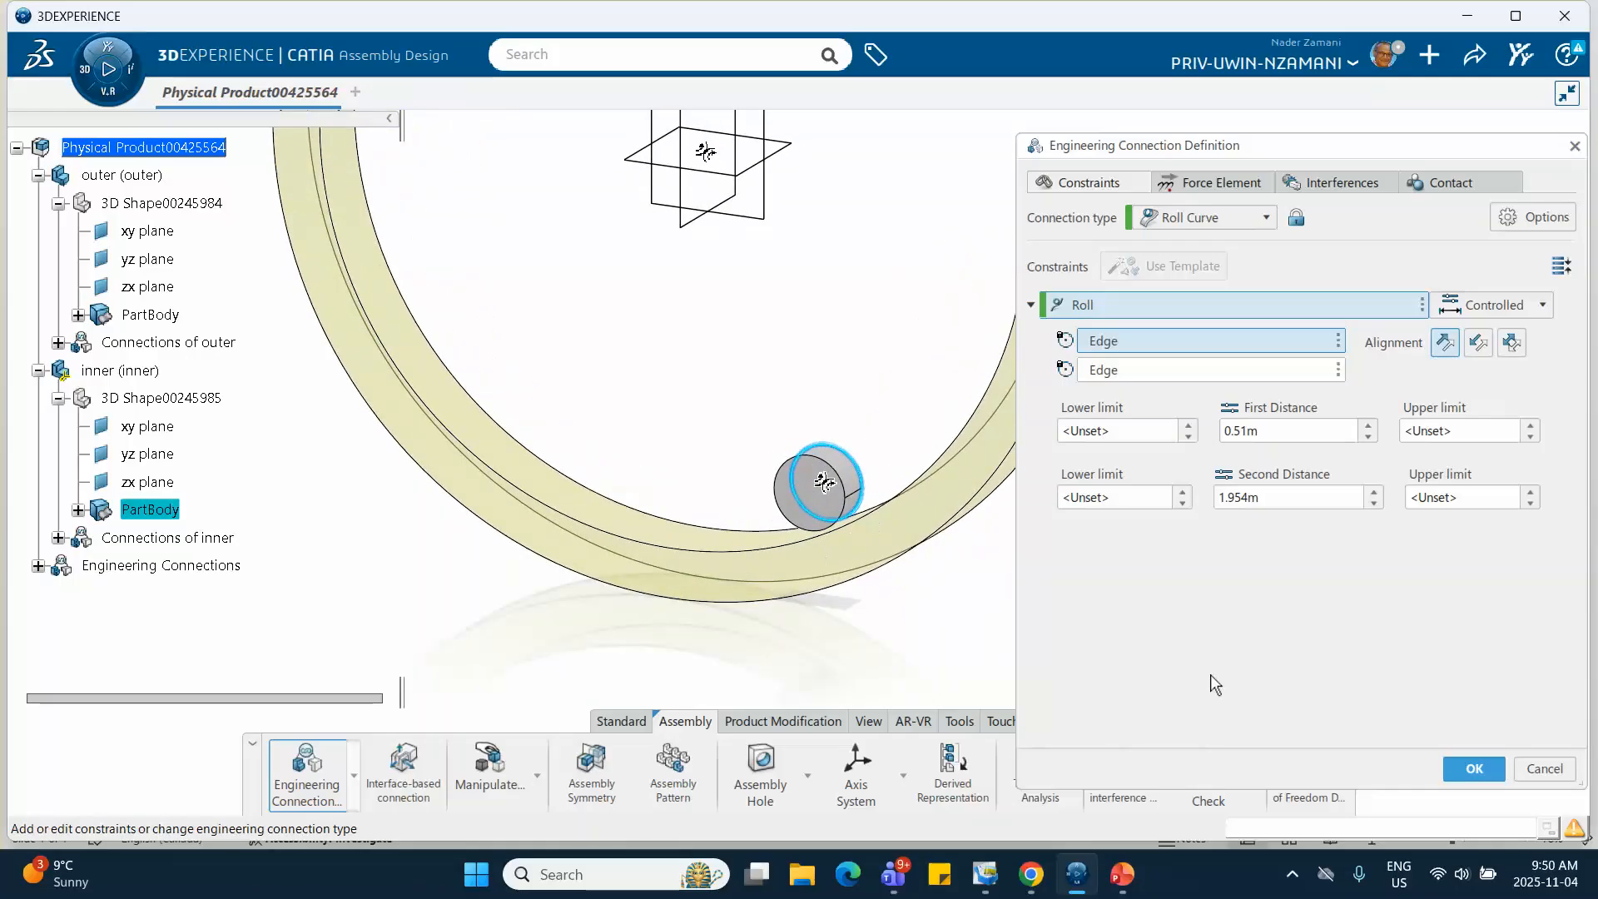
{"action": "left_click", "coordinate": [1474, 768]}
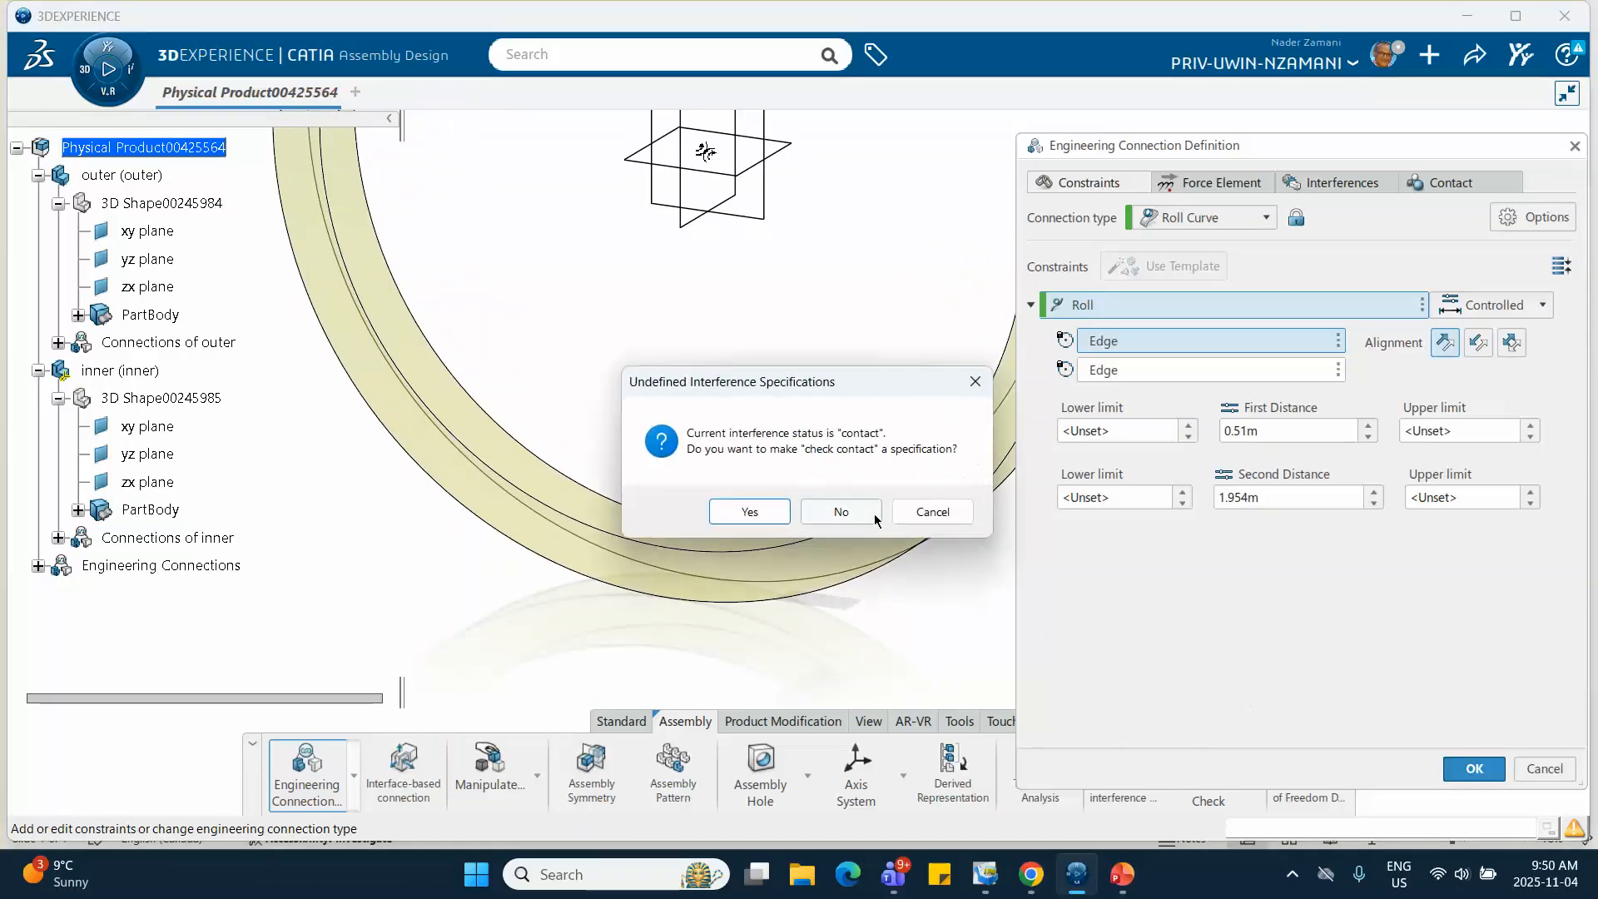
{"action": "left_click", "coordinate": [873, 518]}
Start another engineering connection of type Planar and choose the coincidence template that uses two planes.
{"action": "middle_click_drag", "start_coordinate": [995, 594], "coordinate": [976, 264]}
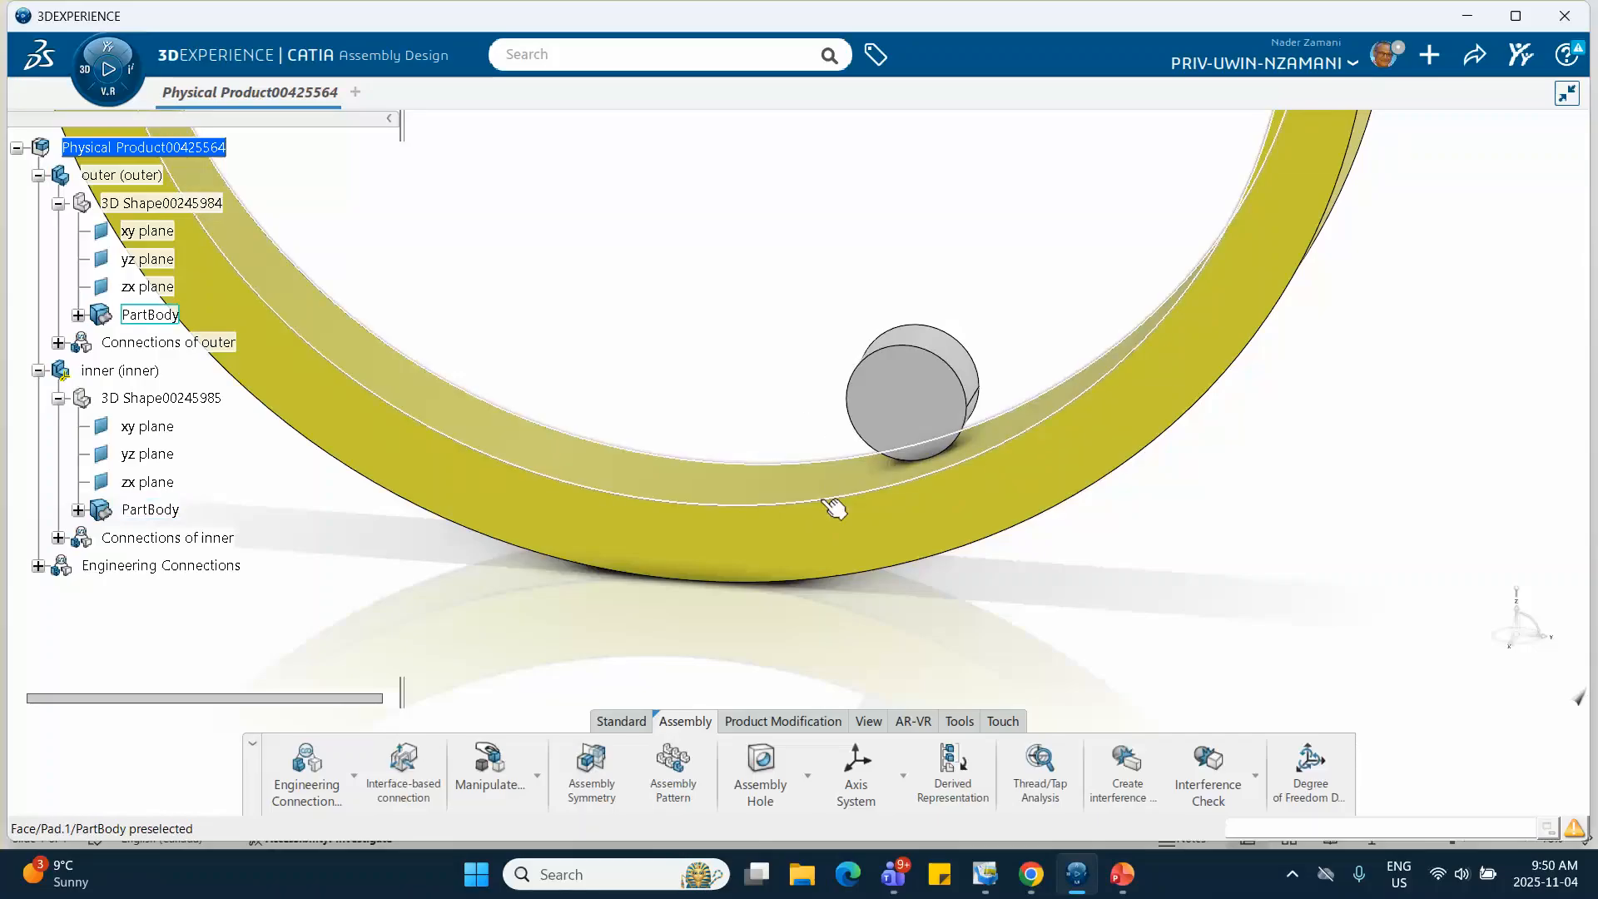
{"action": "middle_click_drag", "start_coordinate": [1160, 493], "coordinate": [1054, 587]}
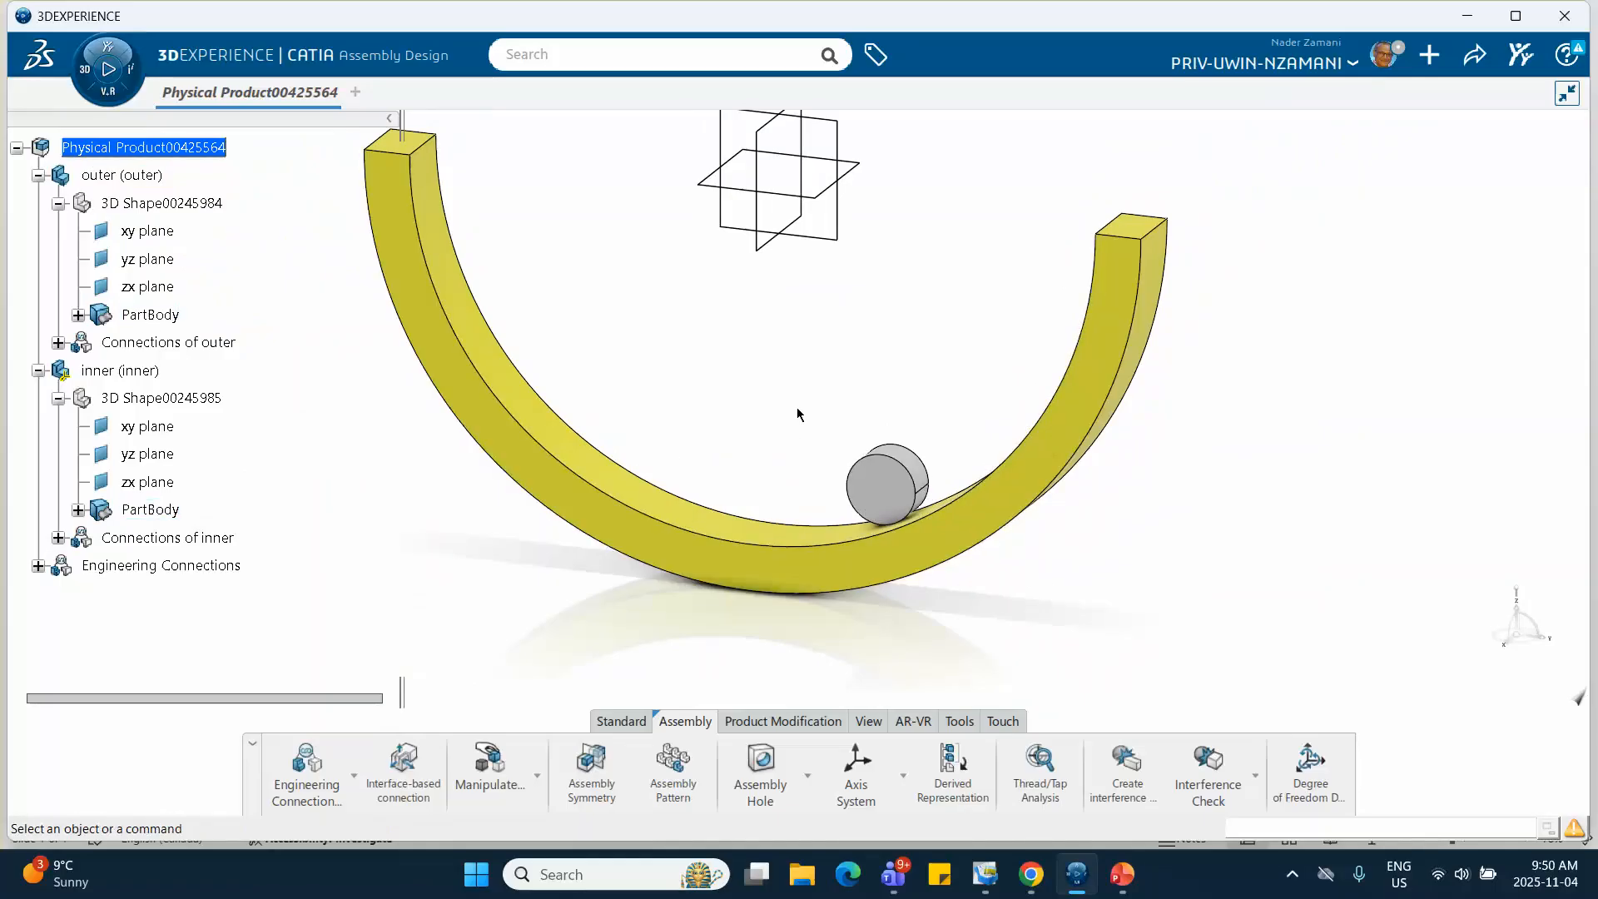
{"action": "middle_click_drag", "start_coordinate": [848, 483], "coordinate": [730, 601]}
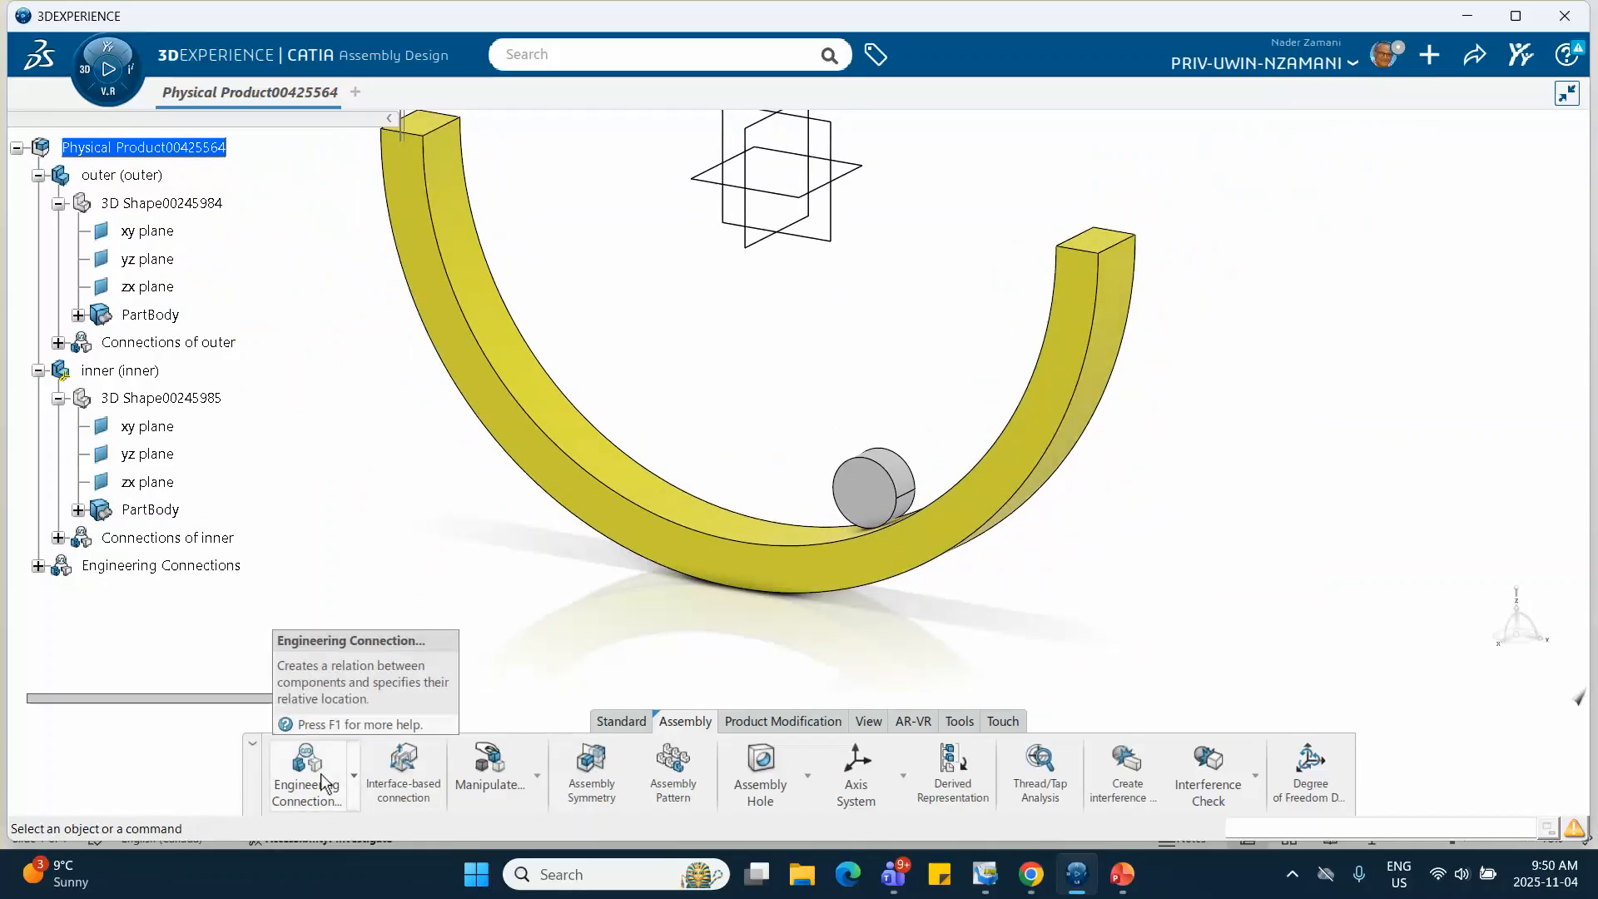
{"action": "left_click", "coordinate": [1186, 218]}
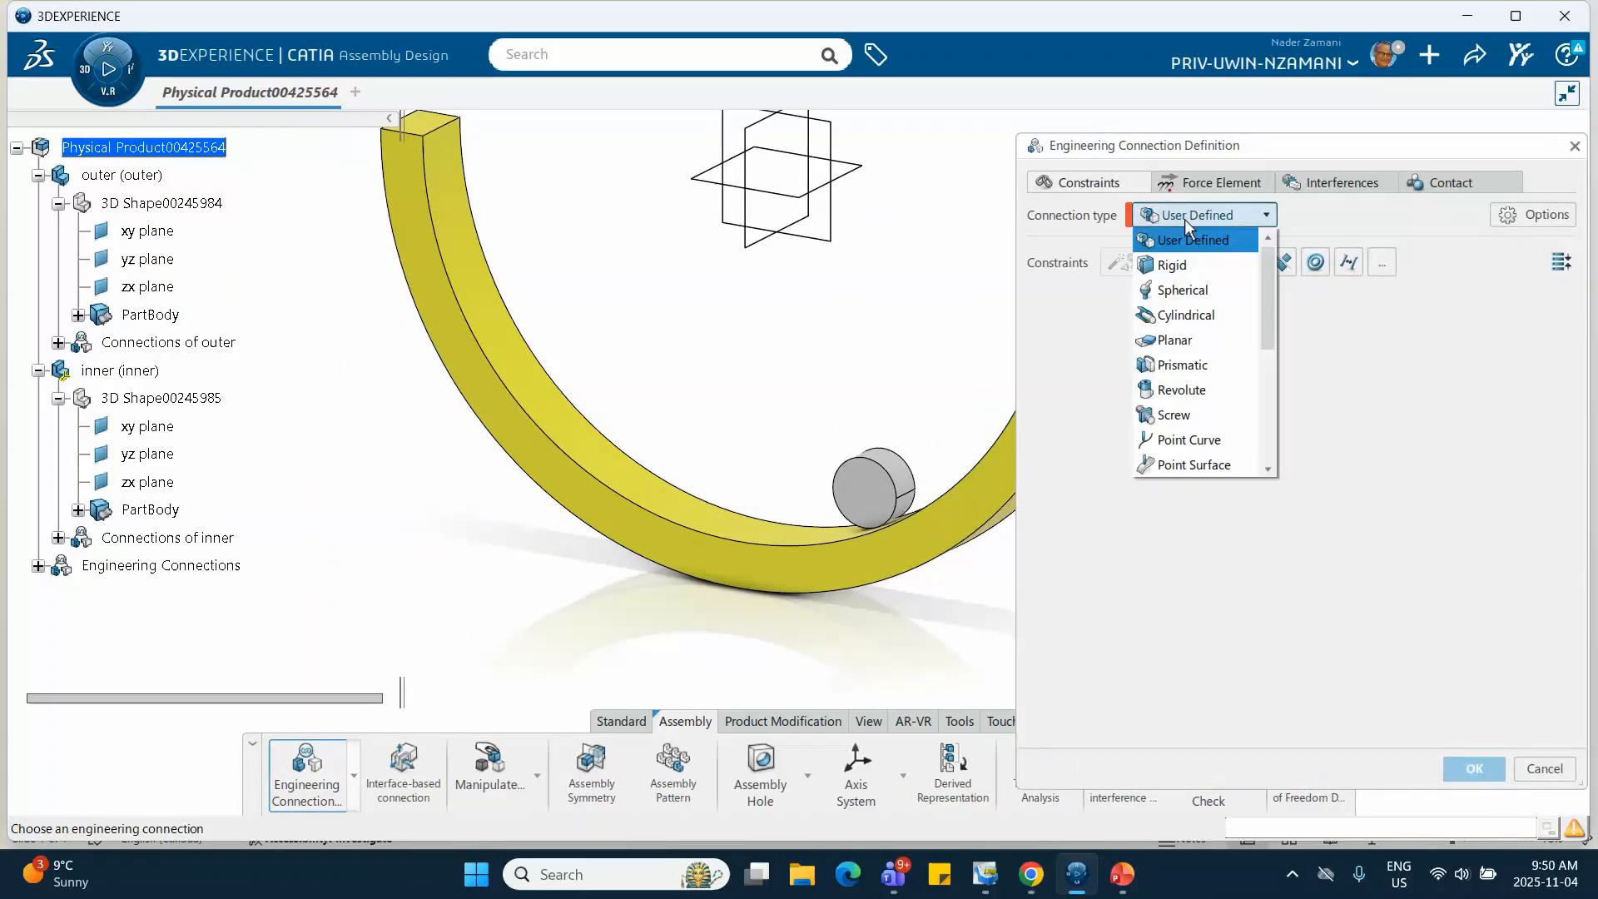
{"action": "left_click", "coordinate": [1180, 345]}
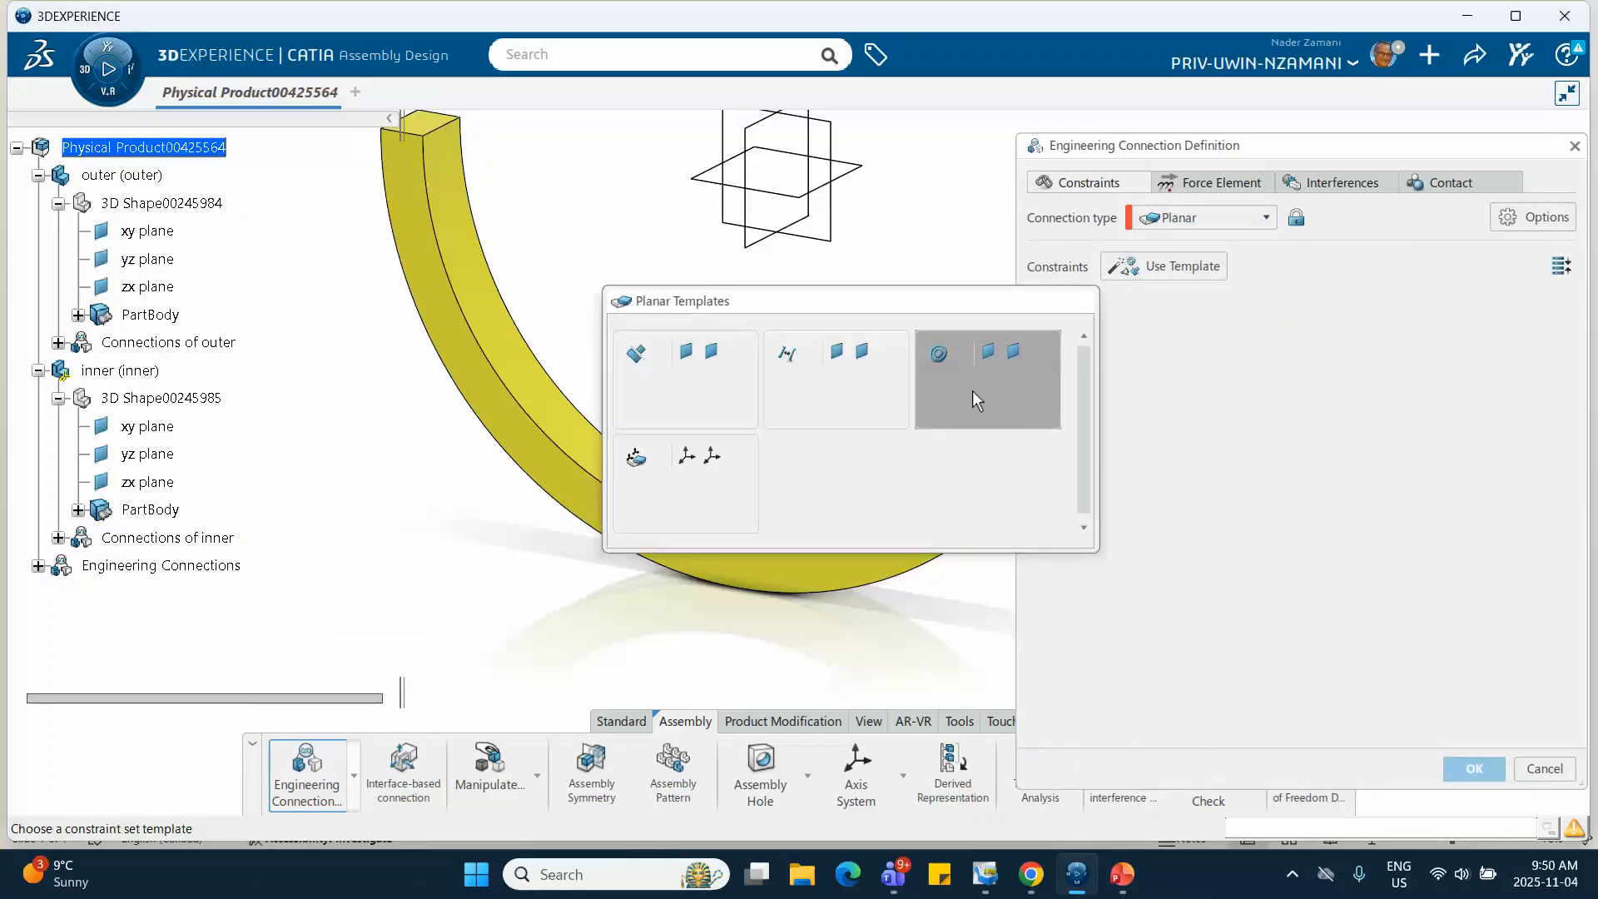
{"action": "left_click", "coordinate": [1004, 356]}
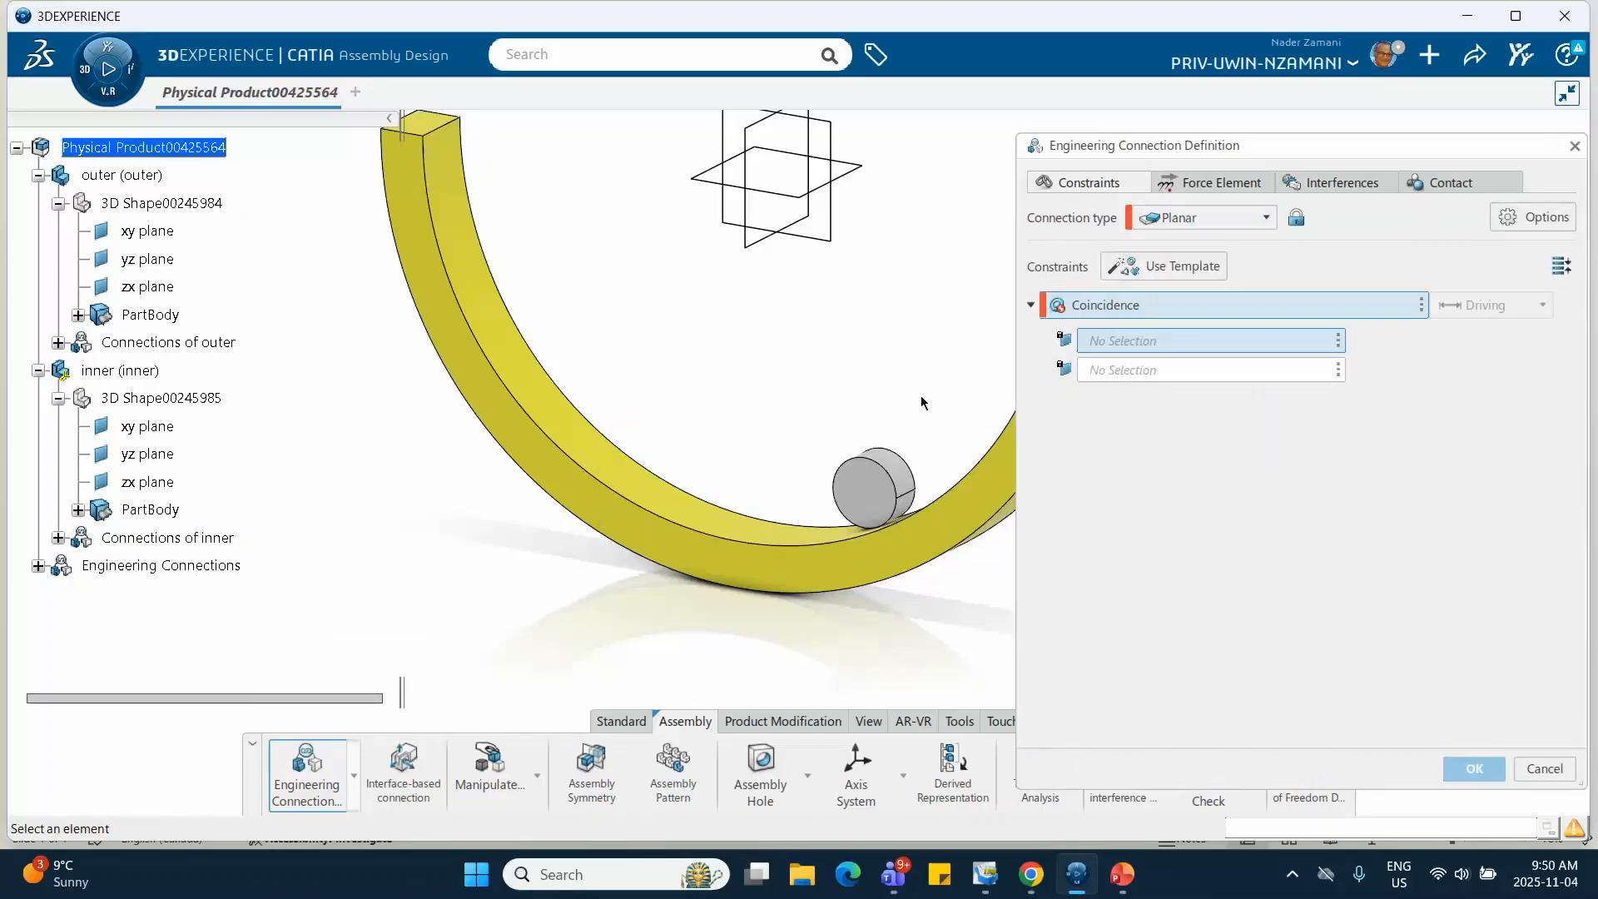
Make the rear faces of the disc and half-ring coincident as a new separate connection, without making check contact a specification.
{"action": "middle_click_drag", "start_coordinate": [921, 403], "coordinate": [592, 445]}
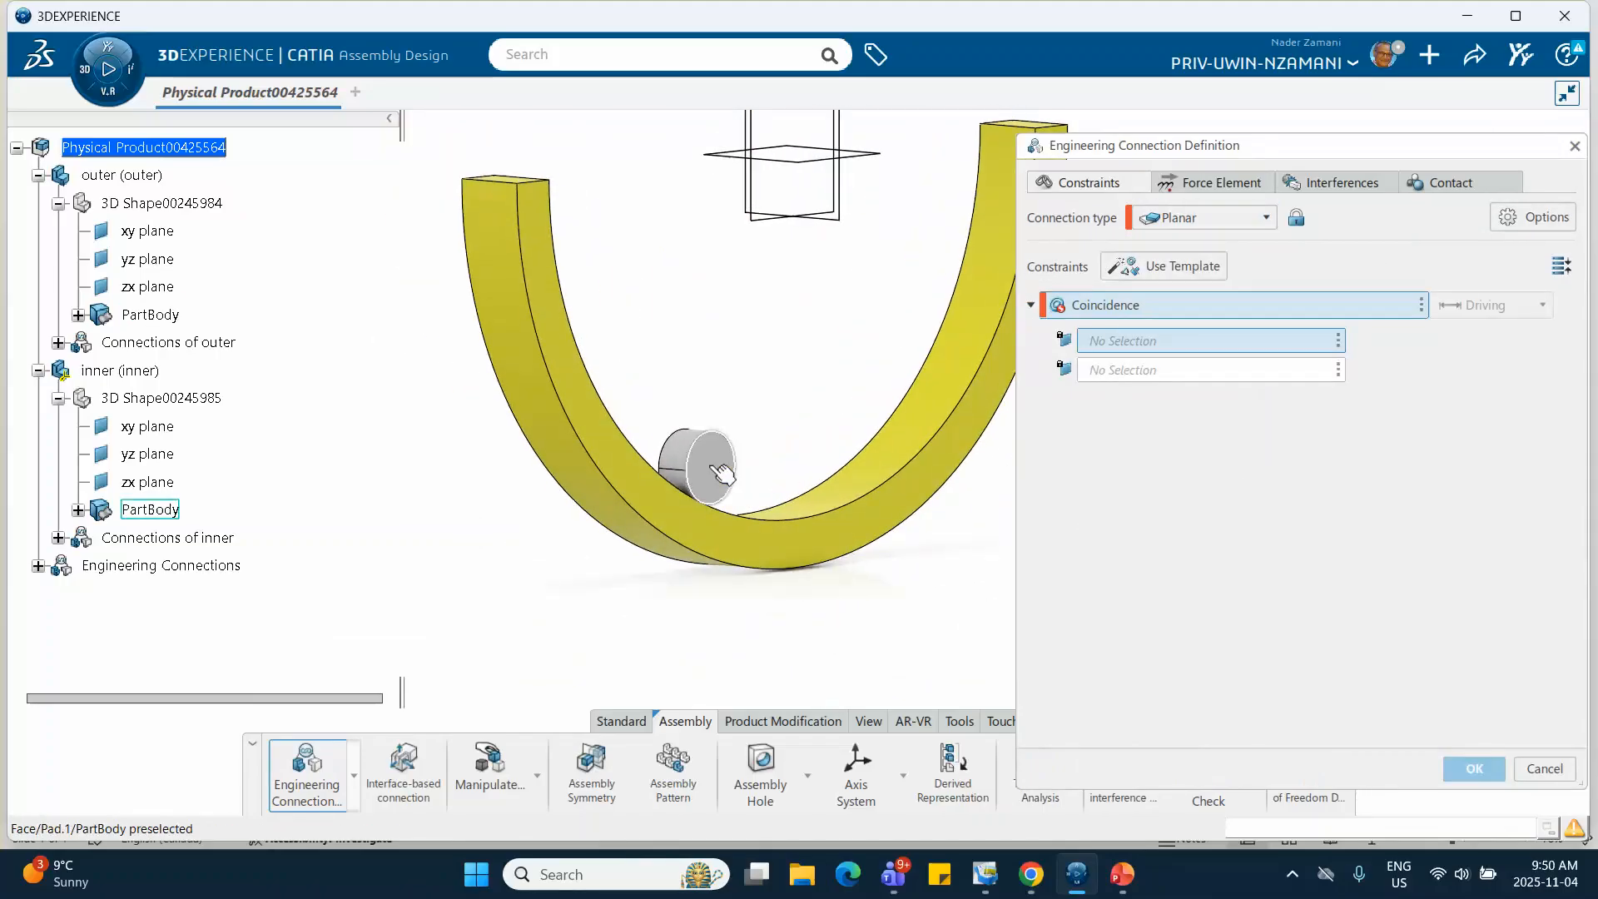
{"action": "left_click", "coordinate": [717, 470]}
{"action": "left_click", "coordinate": [727, 545]}
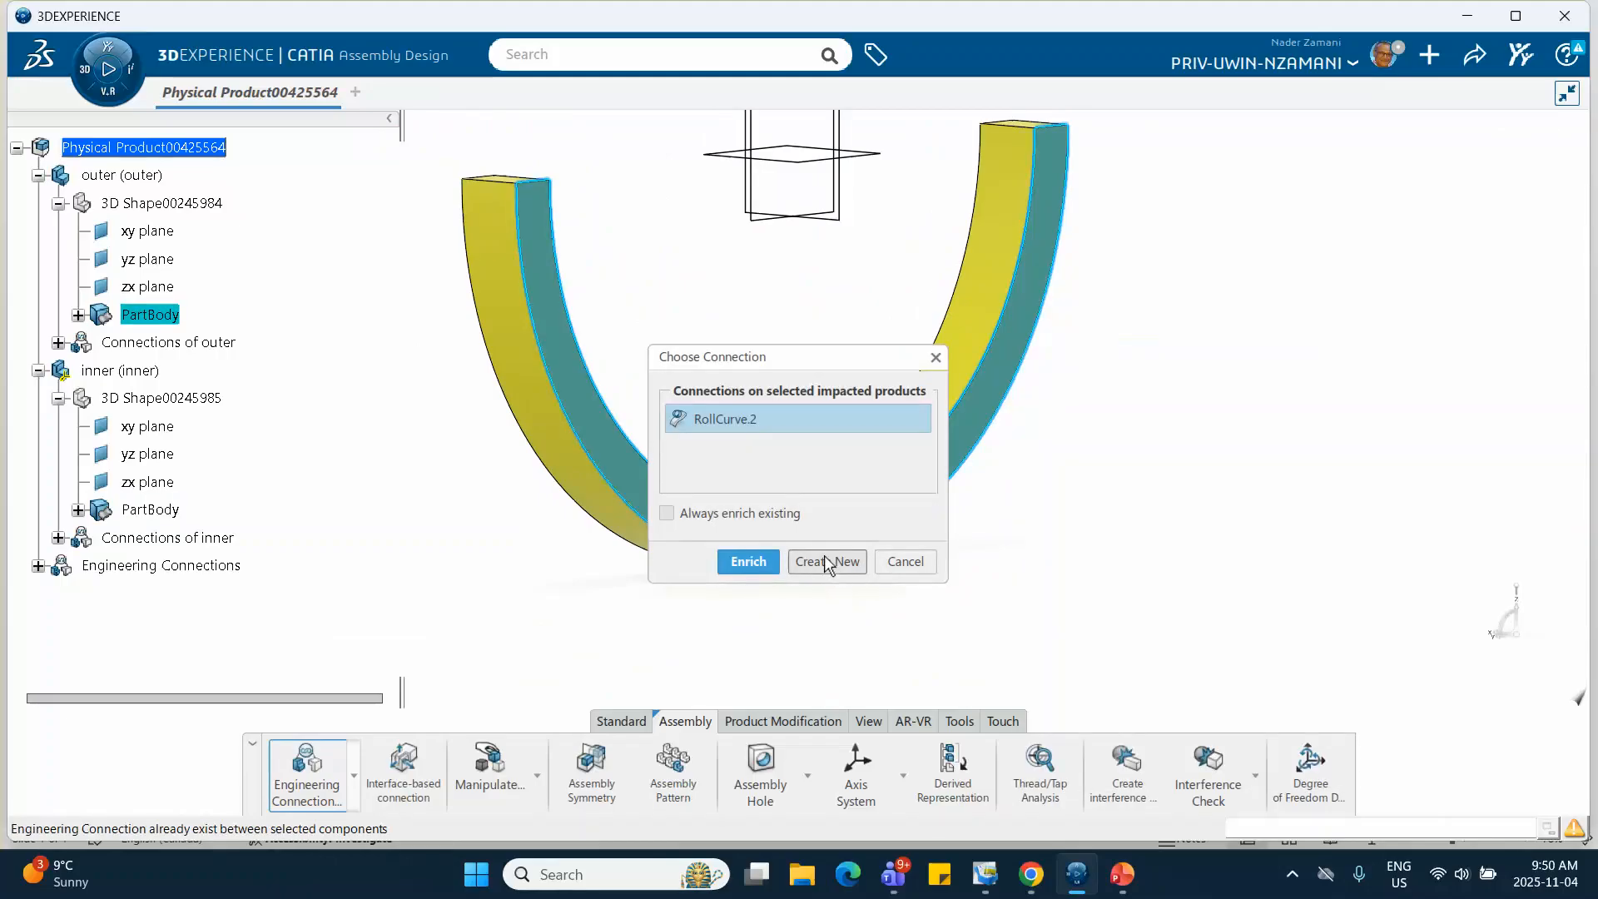
{"action": "left_click", "coordinate": [827, 561]}
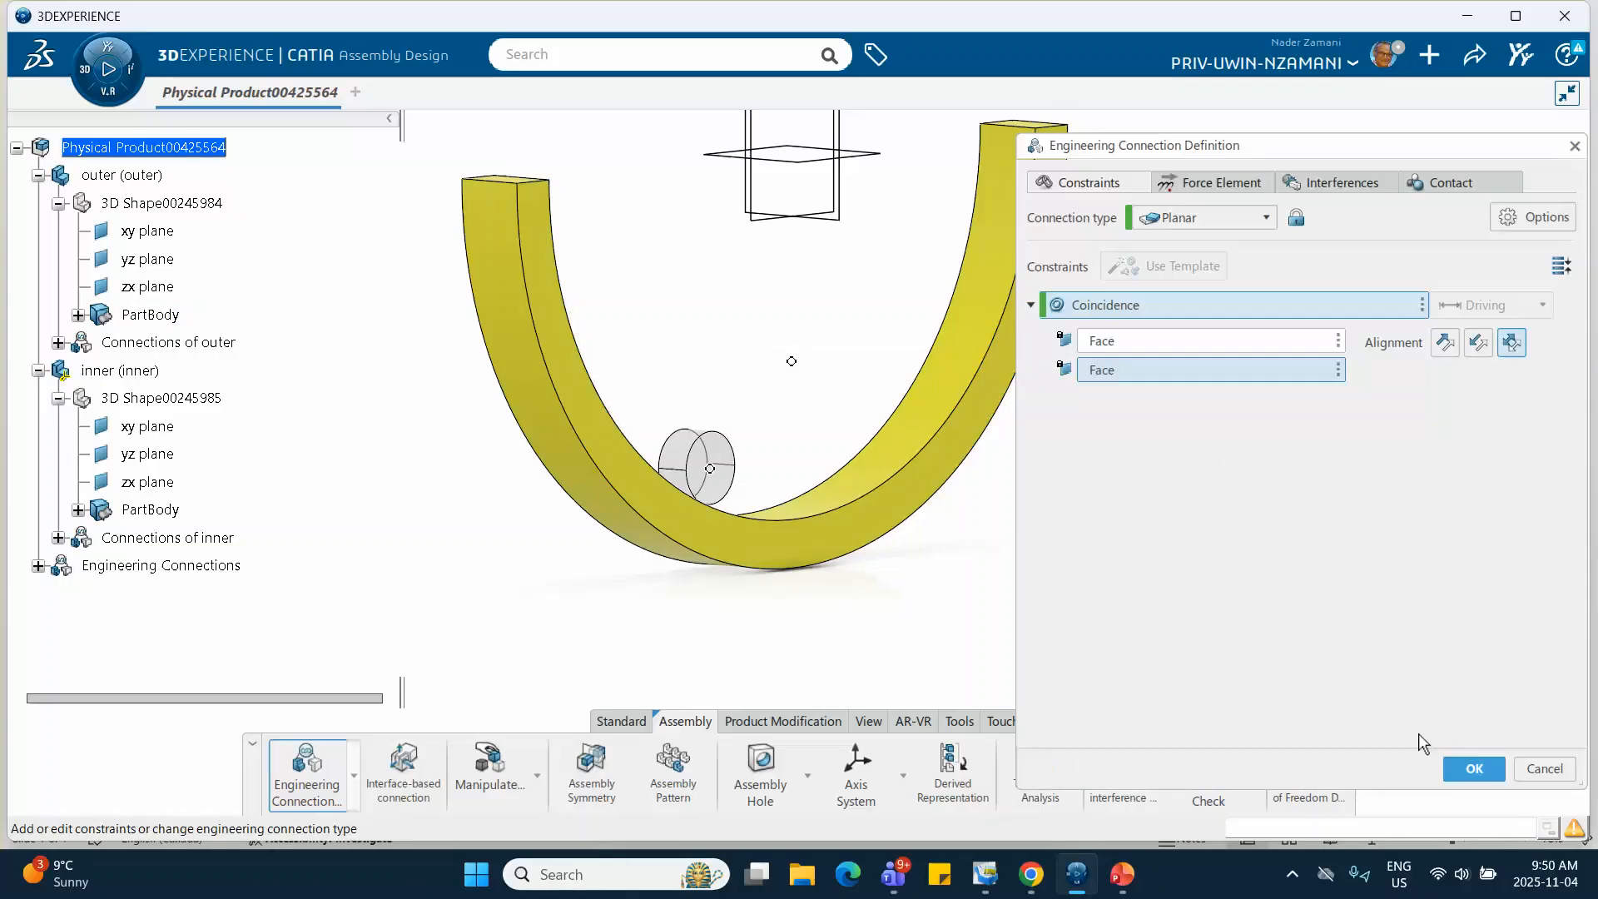
{"action": "left_click", "coordinate": [1474, 769]}
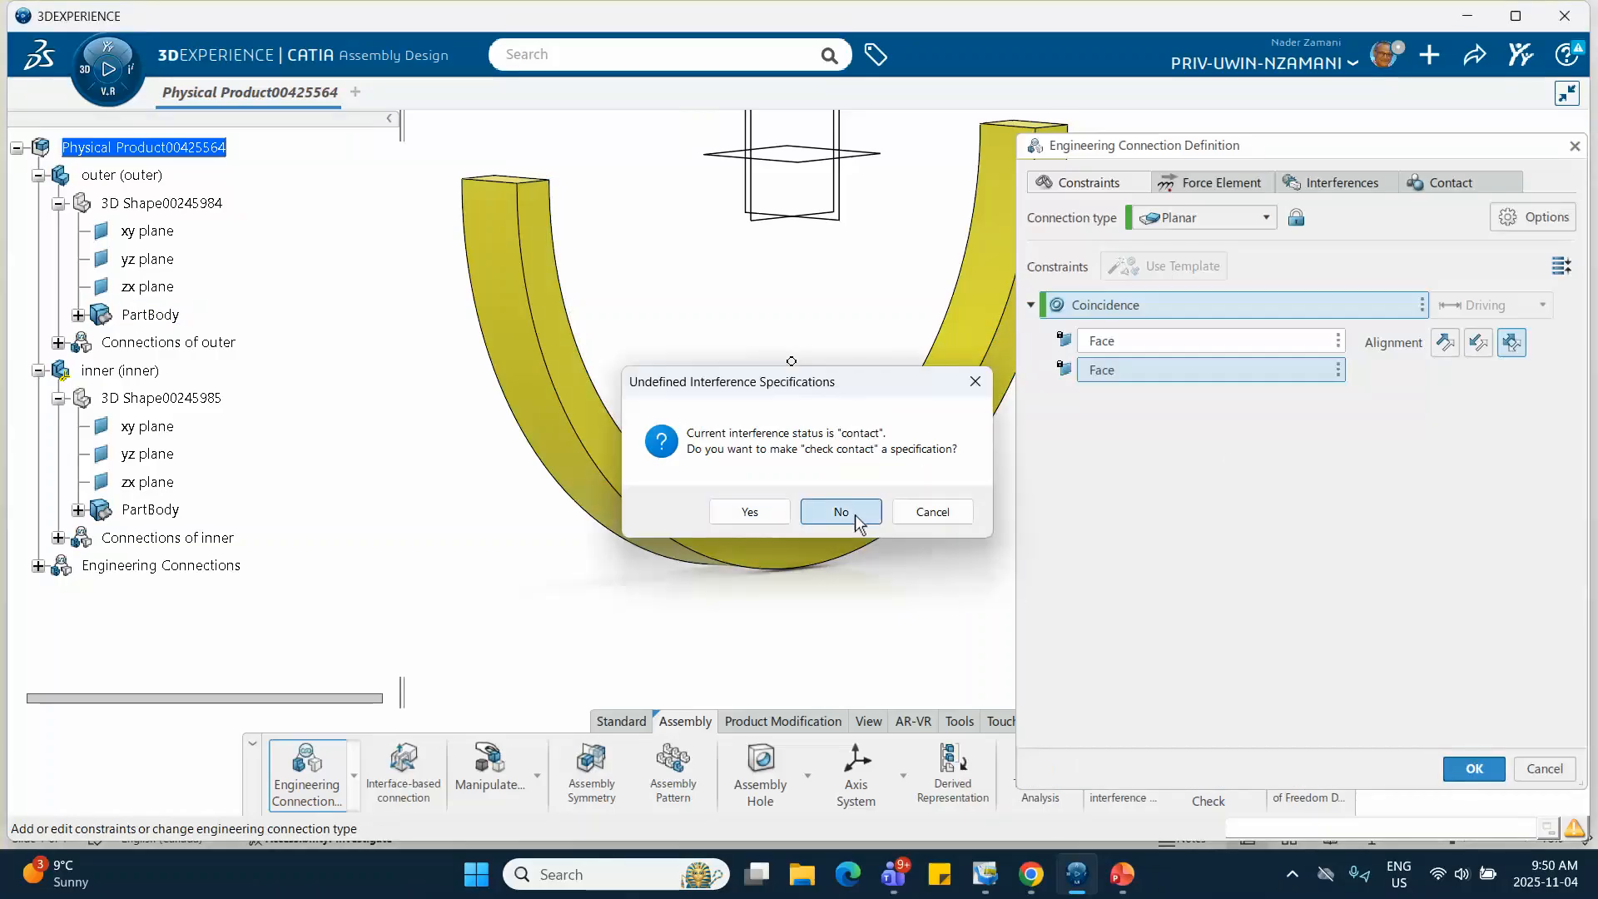
{"action": "left_click", "coordinate": [839, 511]}
Inspect the assembled disc and half-ring and list the product's engineering connections in the tree.
{"action": "middle_click_drag", "start_coordinate": [660, 488], "coordinate": [1152, 535]}
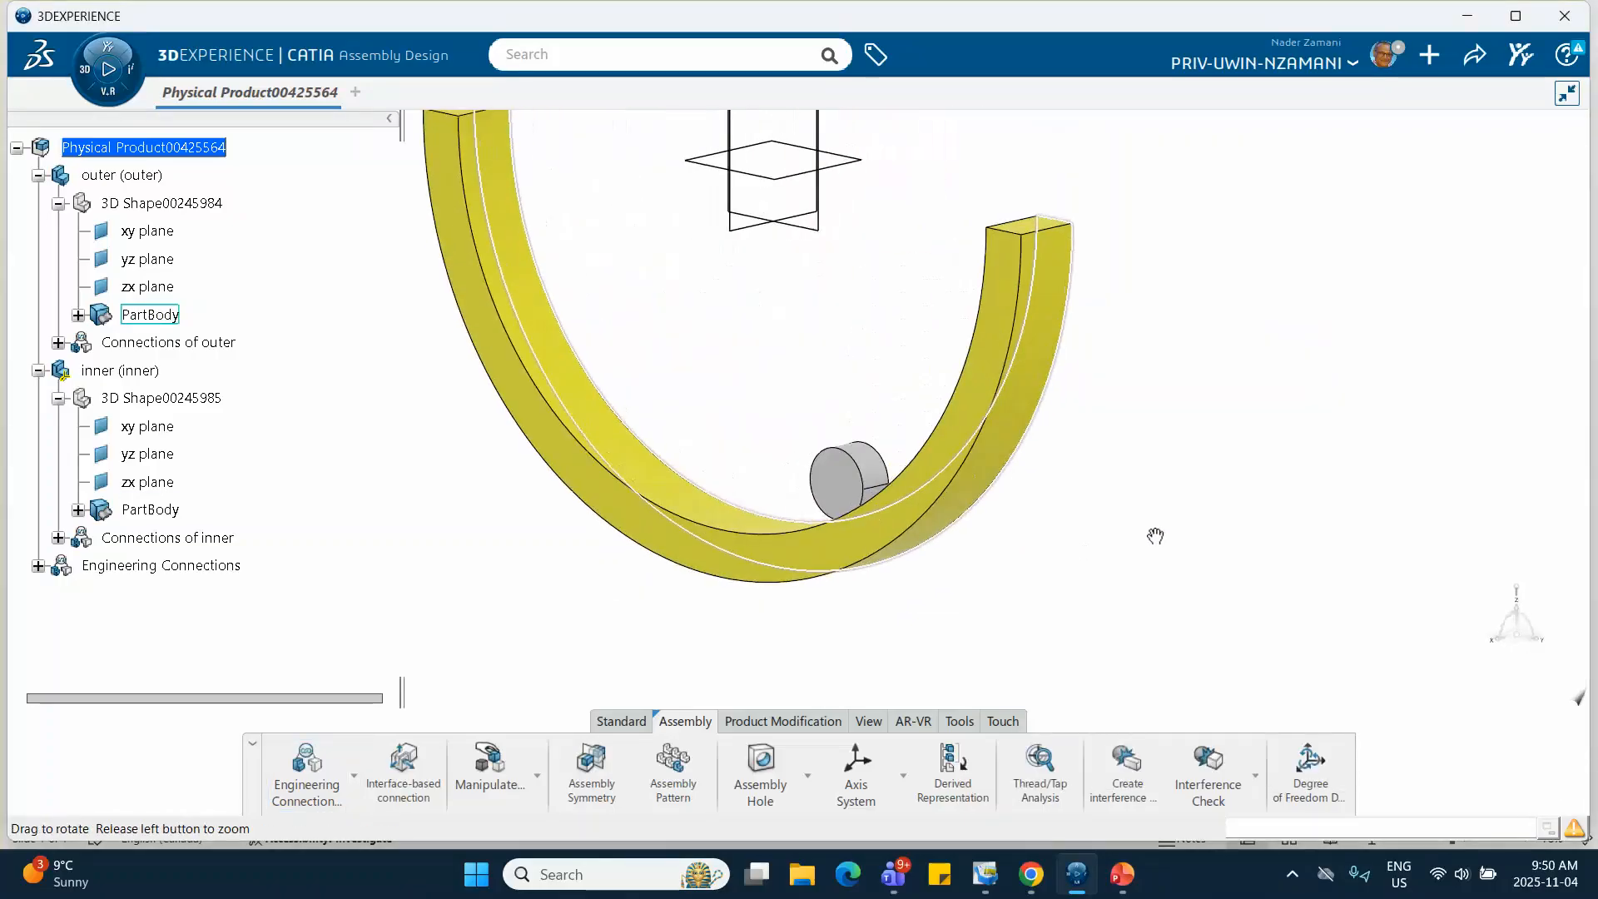
{"action": "middle_click_drag", "start_coordinate": [1013, 500], "coordinate": [1041, 532]}
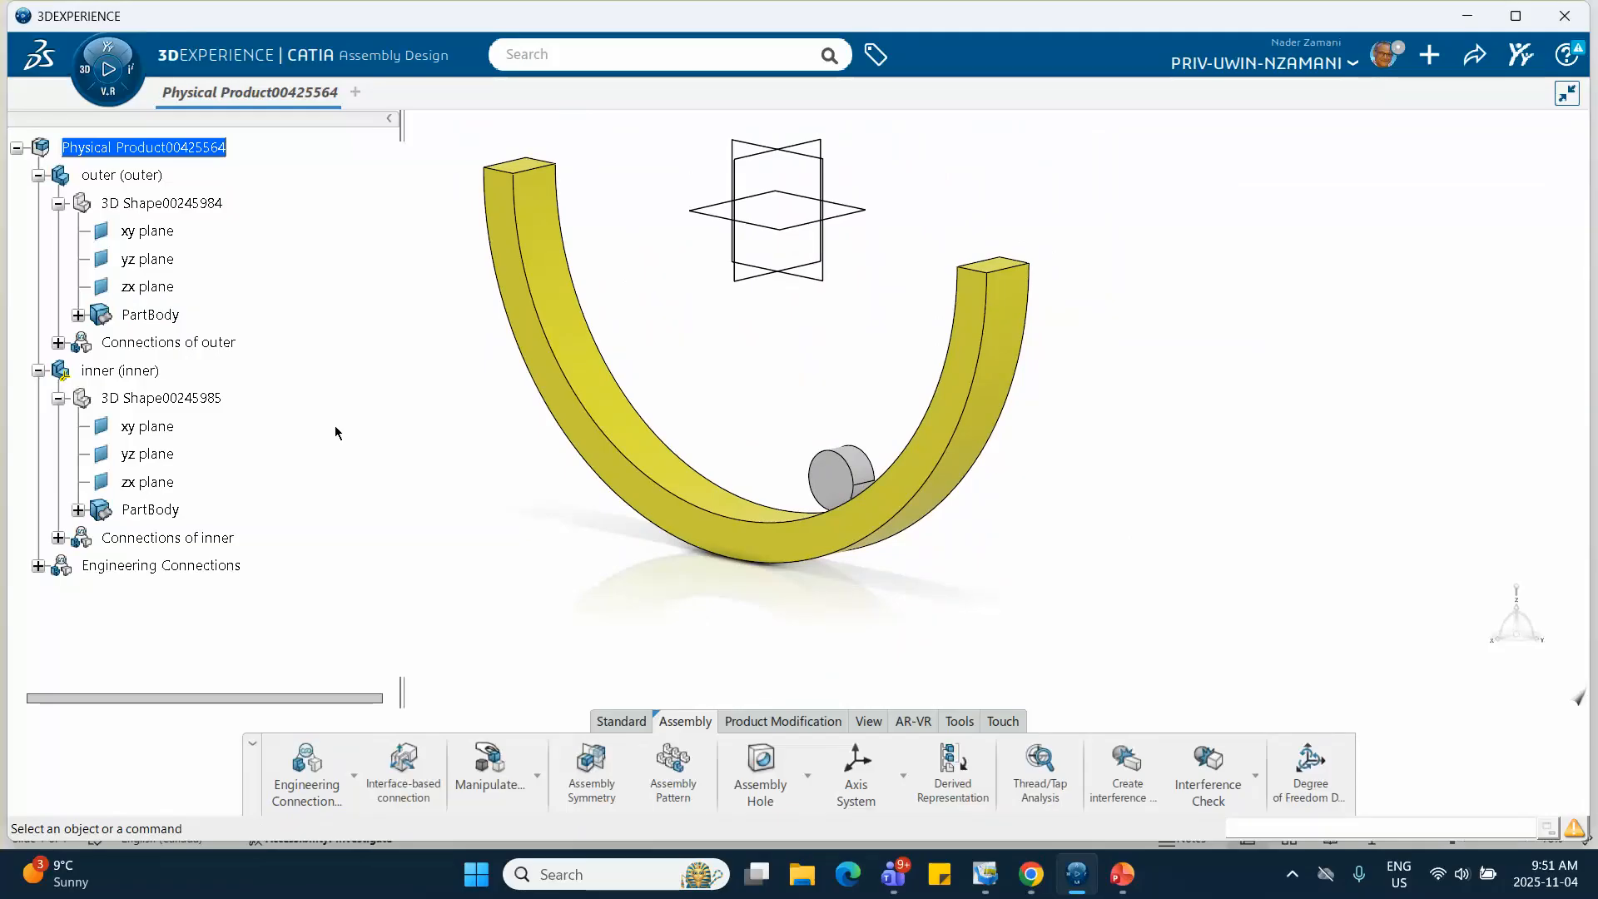
{"action": "left_click", "coordinate": [38, 566]}
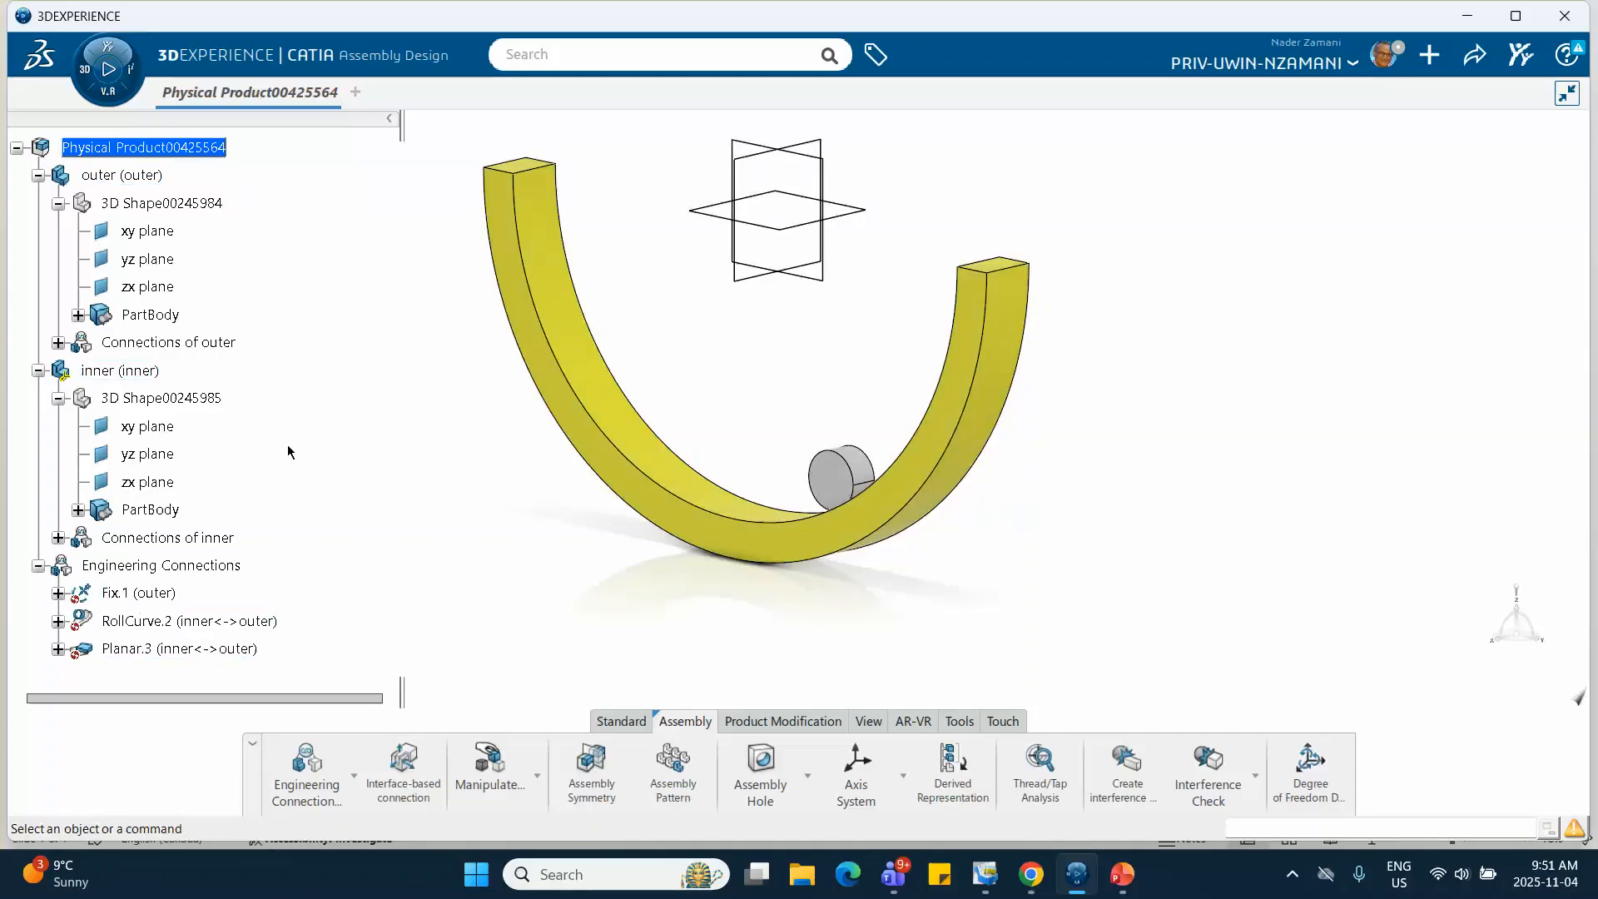
Switch to the Motion Design app and create Motion Analysis Case.1 for the product with a new mechanism.
{"action": "left_click", "coordinate": [86, 75]}
{"action": "scroll", "coordinate": [319, 500], "scroll_direction": "down", "scroll_amount": 4}
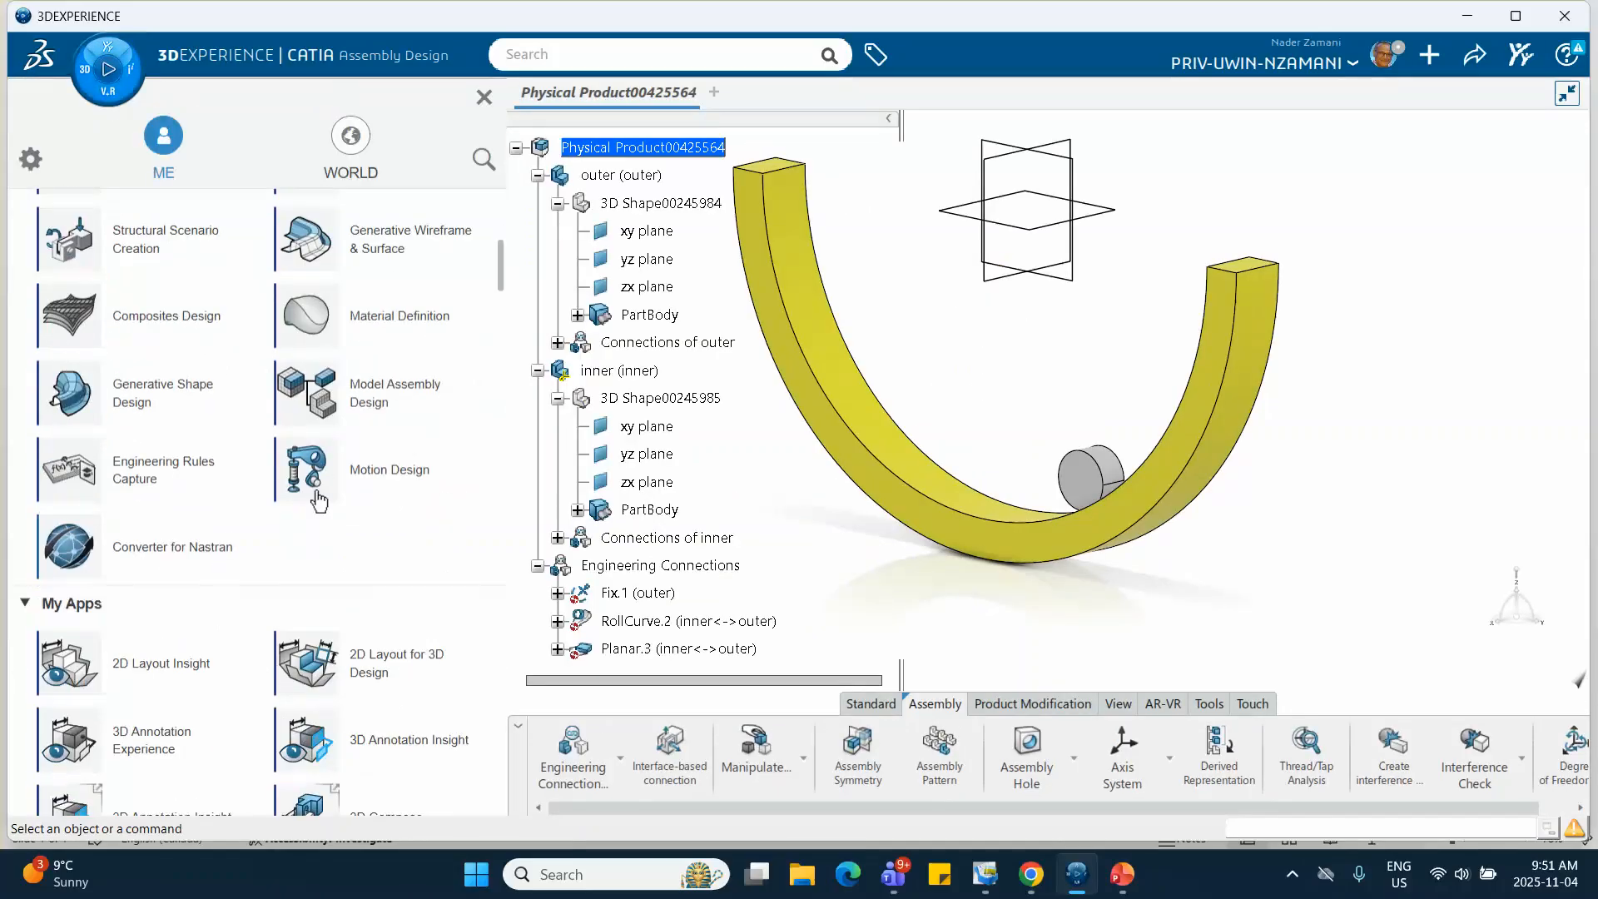
{"action": "left_click", "coordinate": [388, 473]}
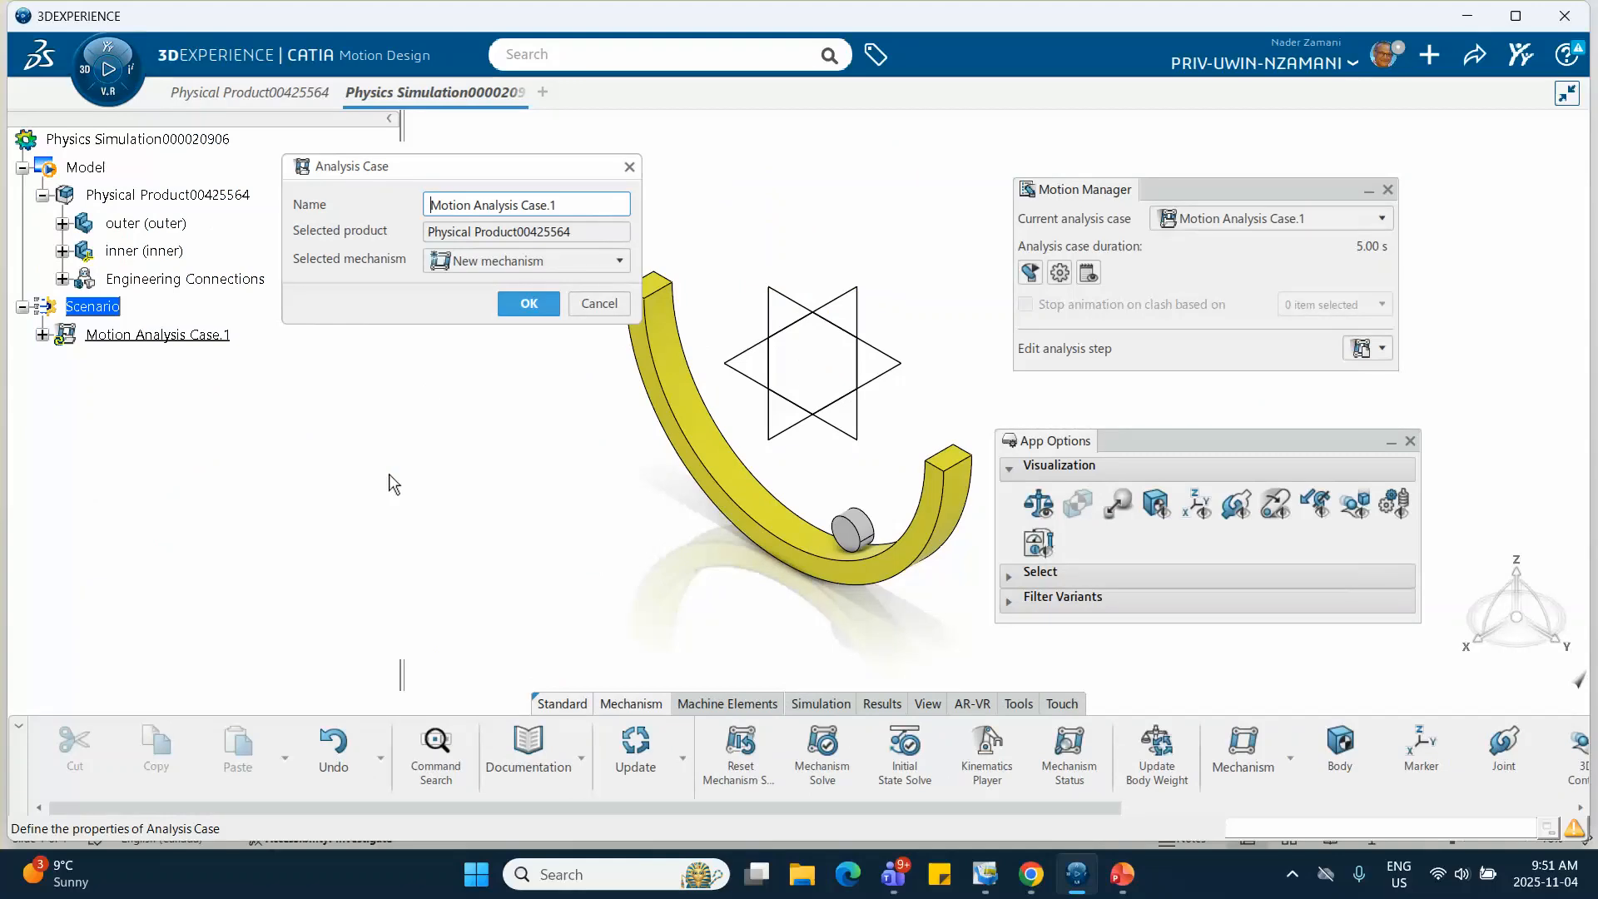
{"action": "left_click", "coordinate": [540, 301]}
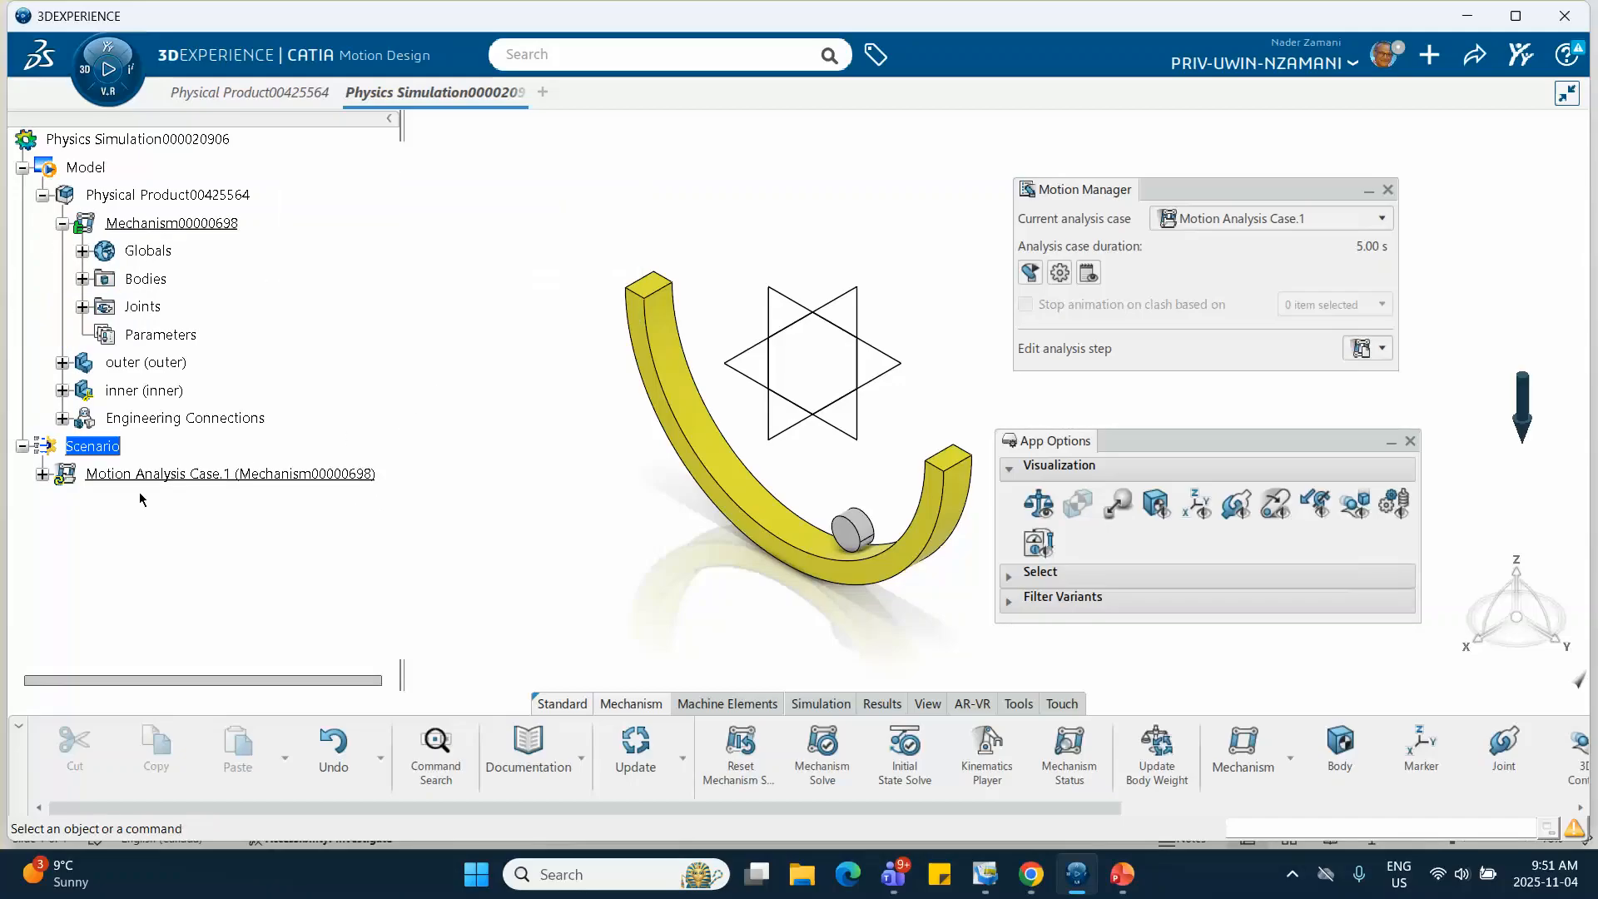
Review the duration settings of Dynamic Step.1 in the motion analysis case and accept them as they are.
{"action": "middle_click_drag", "start_coordinate": [565, 507], "coordinate": [568, 510]}
{"action": "middle_click_drag", "start_coordinate": [574, 465], "coordinate": [524, 458]}
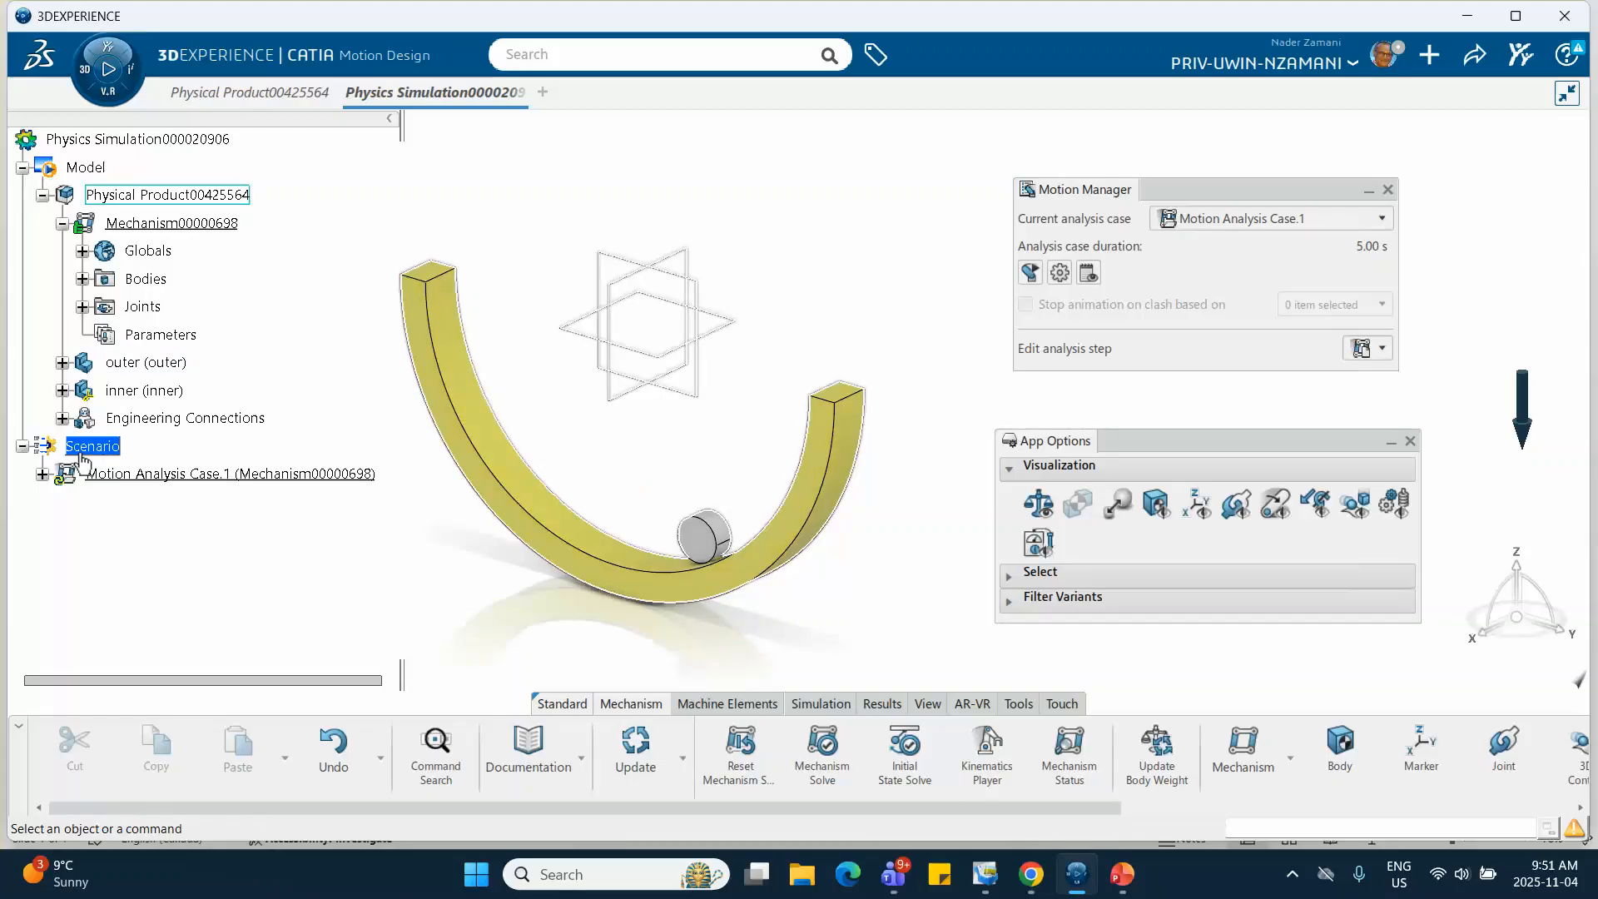
{"action": "left_click", "coordinate": [41, 473]}
{"action": "left_click", "coordinate": [62, 502]}
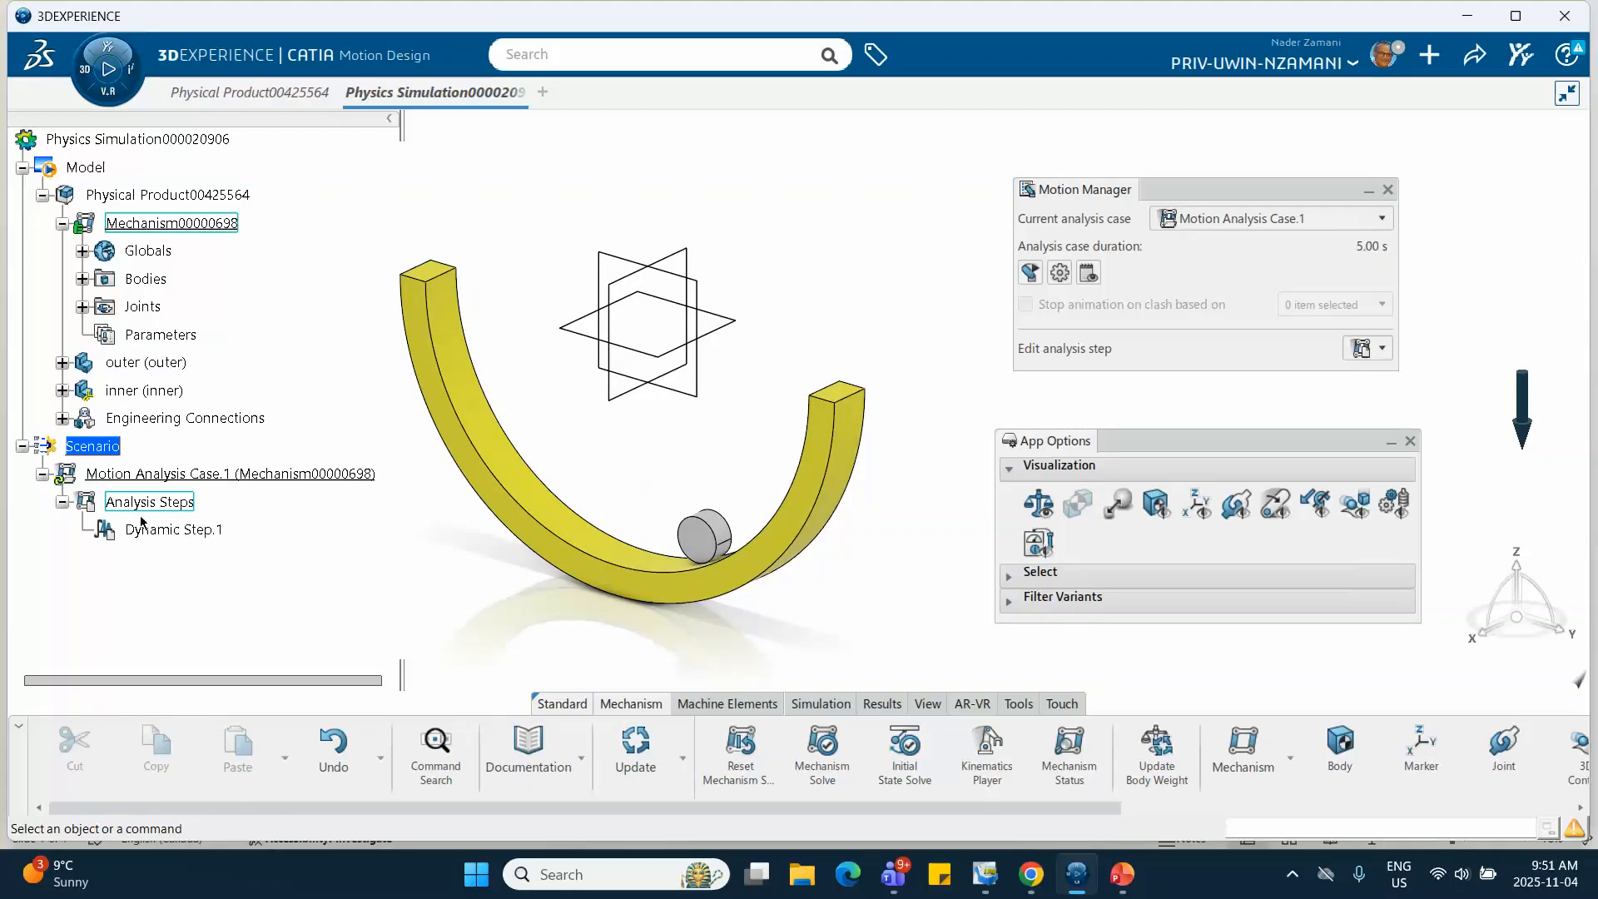
{"action": "double_click", "coordinate": [191, 537]}
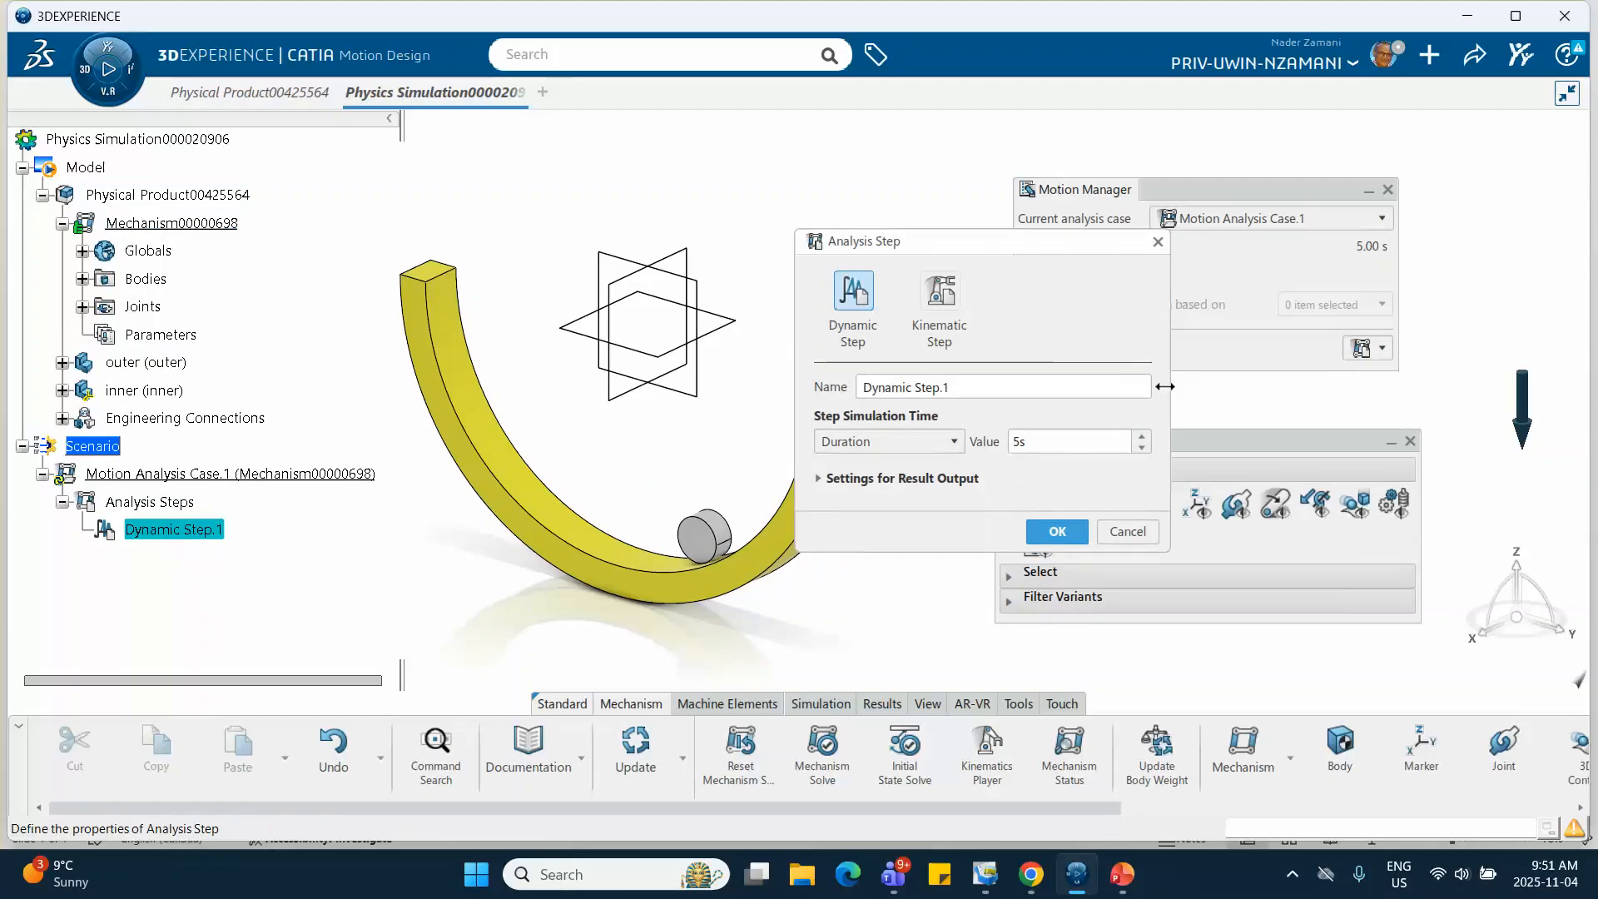
{"action": "left_click", "coordinate": [1057, 531]}
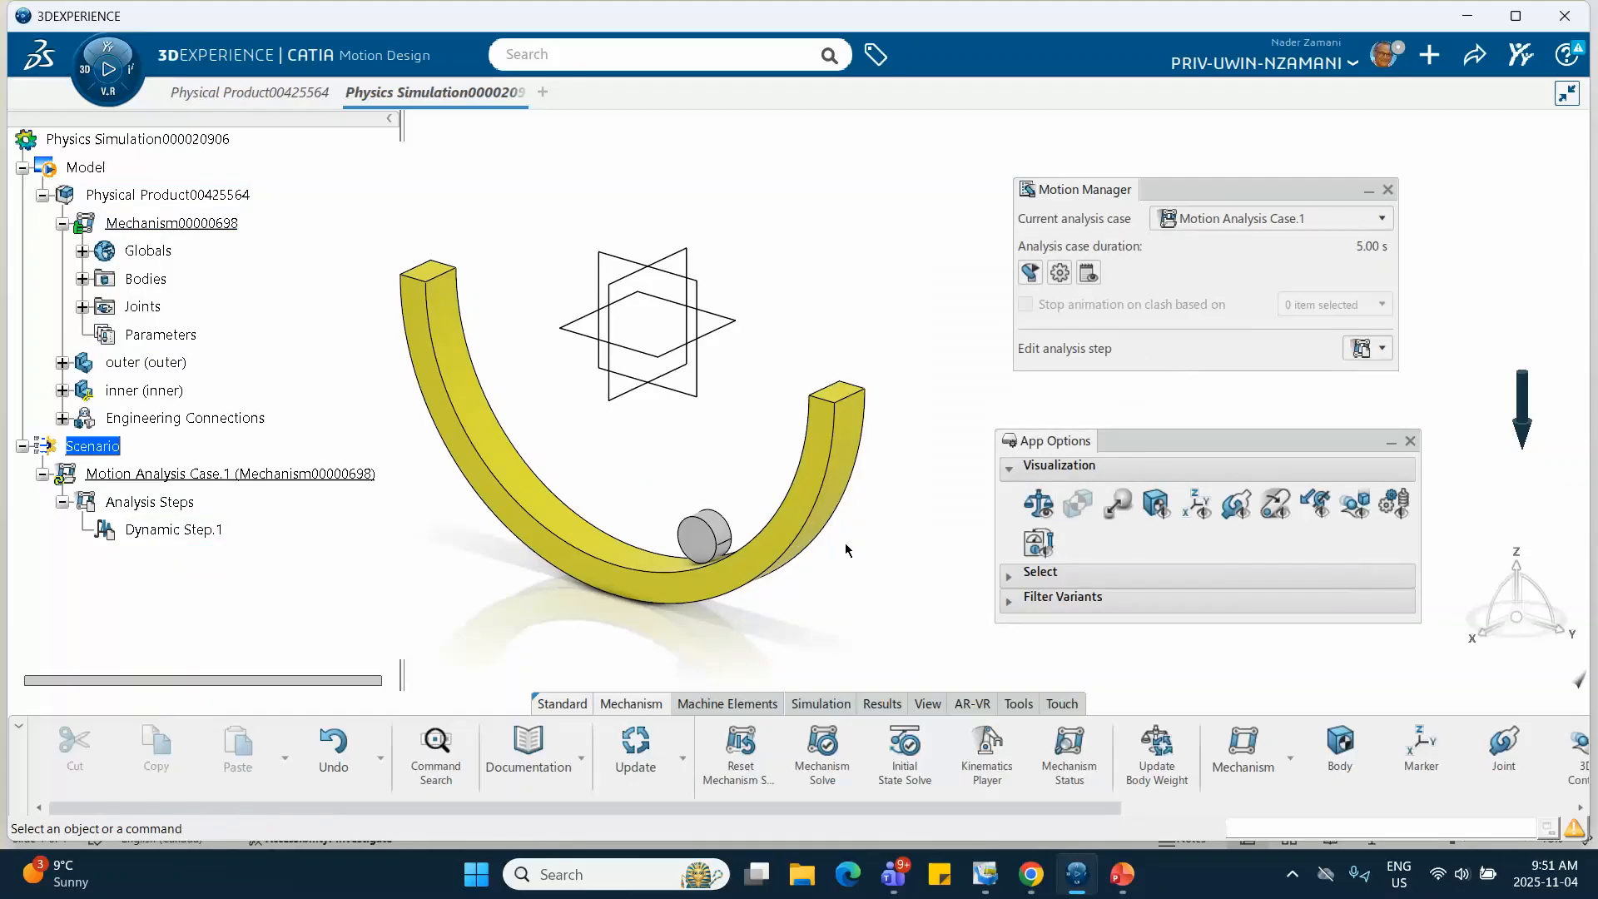
Solve a preview of the motion in the Motion Manager, reset it, and run the full analysis case.
{"action": "left_click", "coordinate": [1025, 275]}
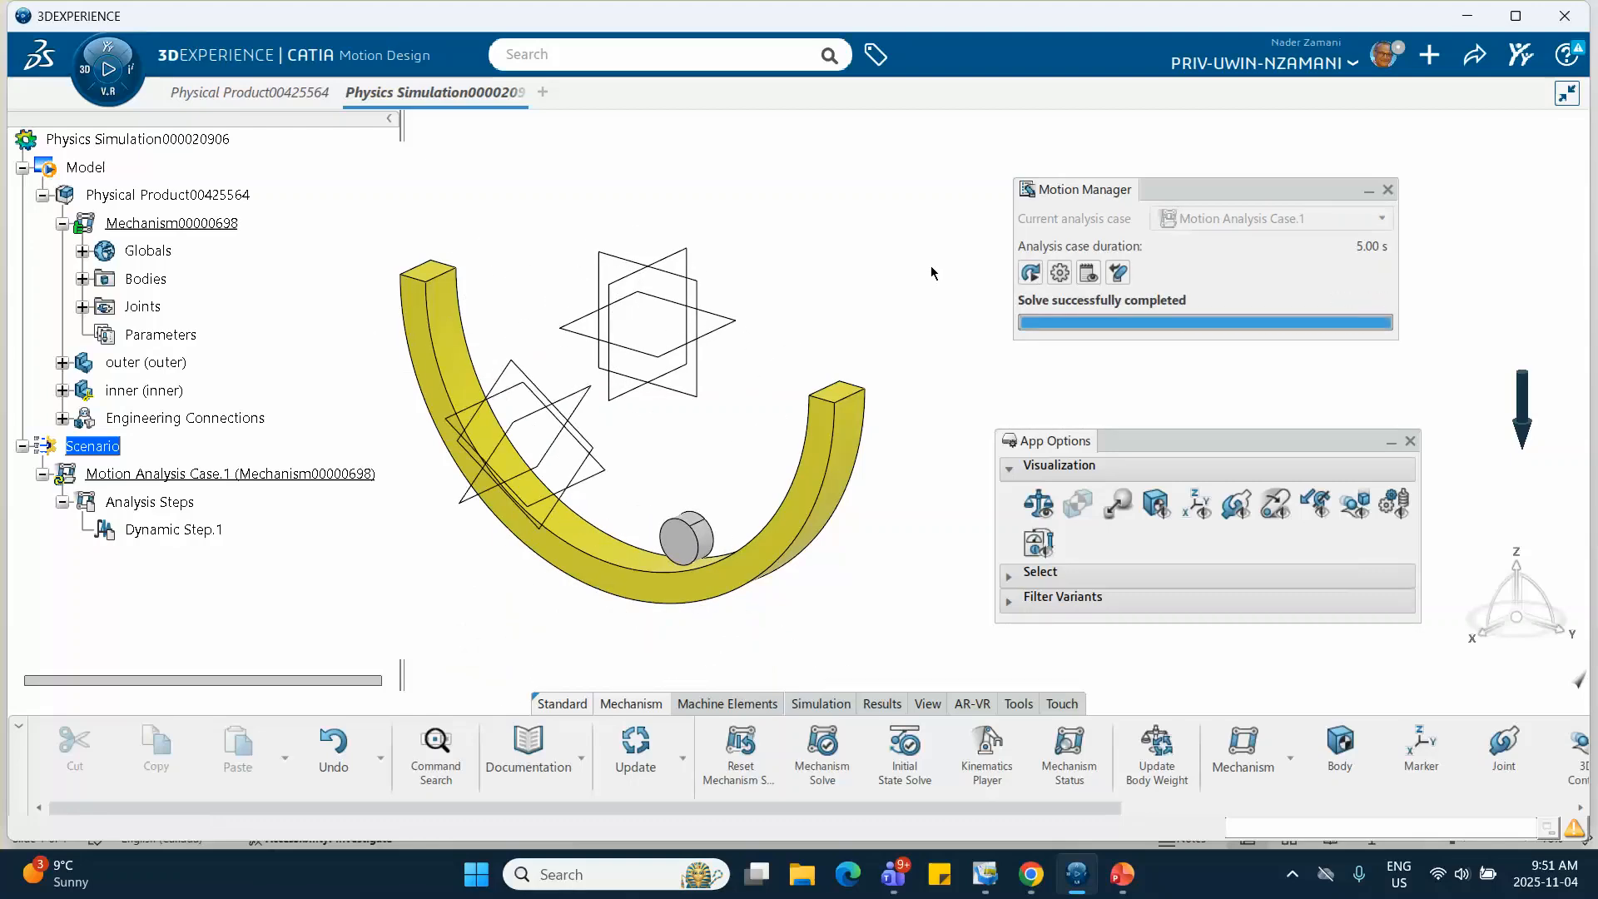
{"action": "left_click", "coordinate": [1118, 272]}
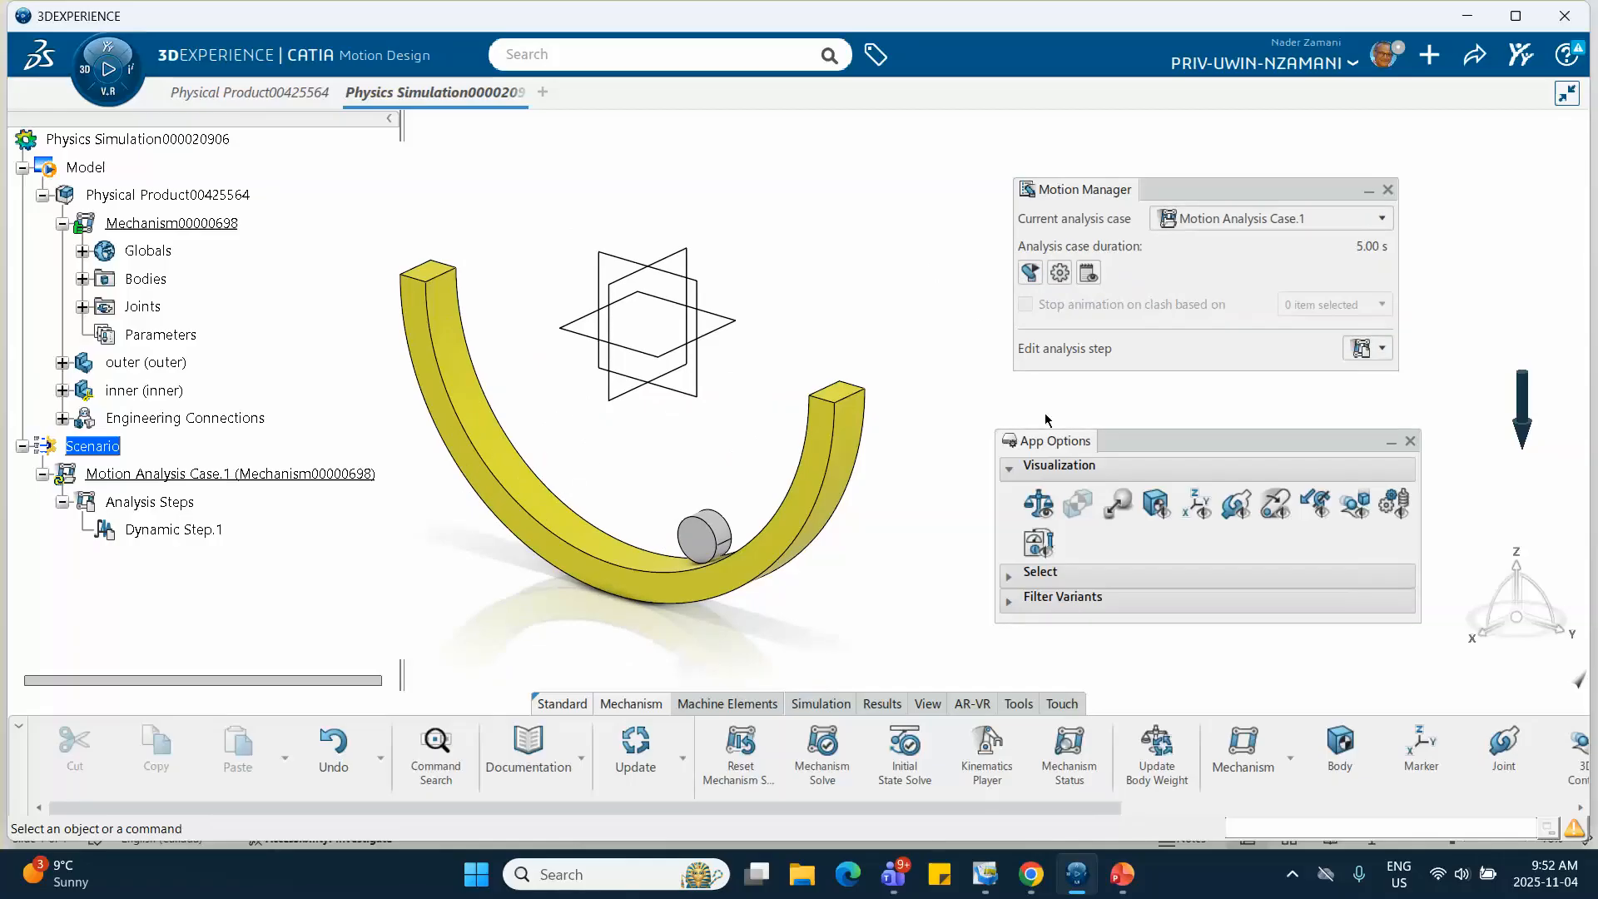
{"action": "left_click", "coordinate": [823, 704]}
{"action": "left_click", "coordinate": [1223, 770]}
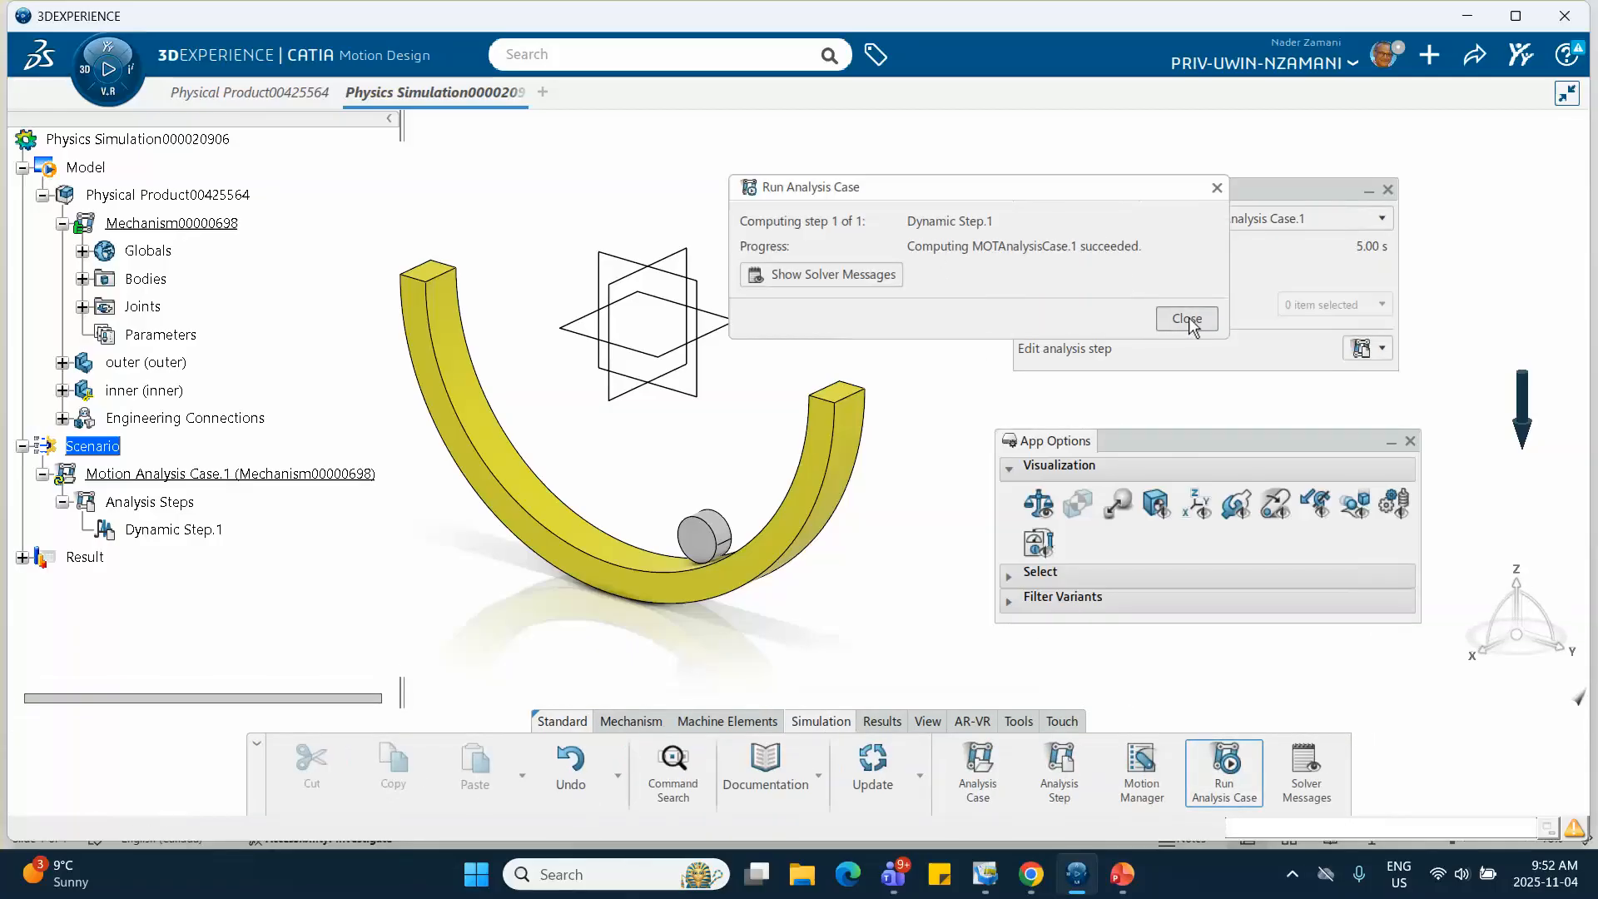
{"action": "left_click", "coordinate": [1187, 319]}
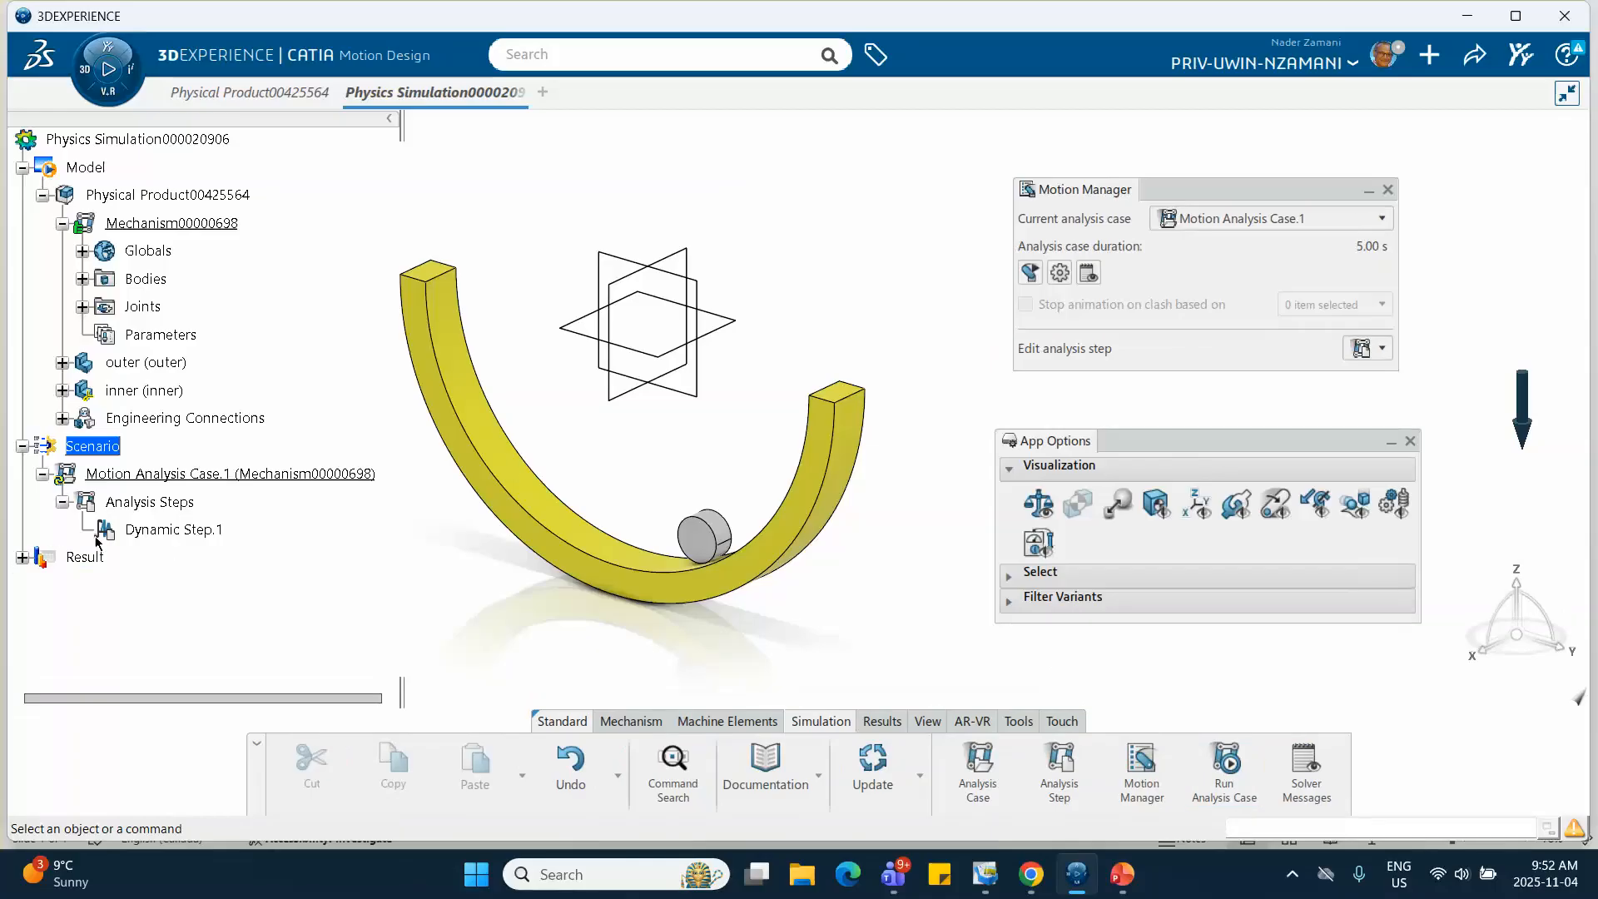
Play the result animation of Dynamic Step.1 from the Result of Motion Analysis Case.1.
{"action": "left_click", "coordinate": [22, 557]}
{"action": "scroll", "coordinate": [33, 499], "scroll_direction": "down", "scroll_amount": 3}
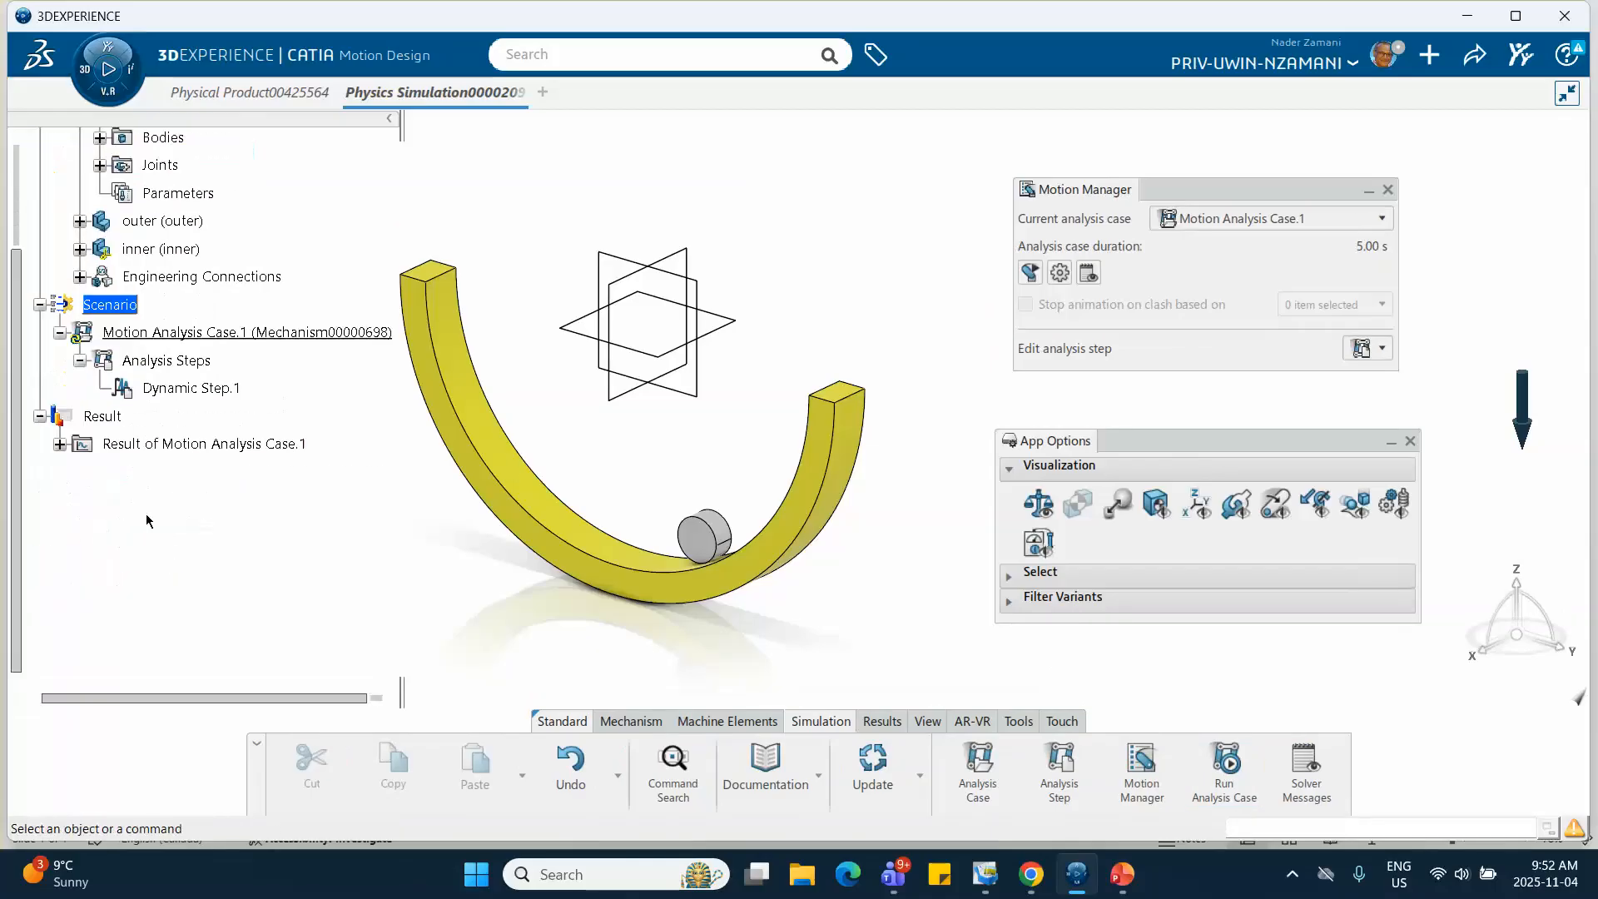
{"action": "left_click", "coordinate": [60, 445]}
{"action": "left_click", "coordinate": [80, 472]}
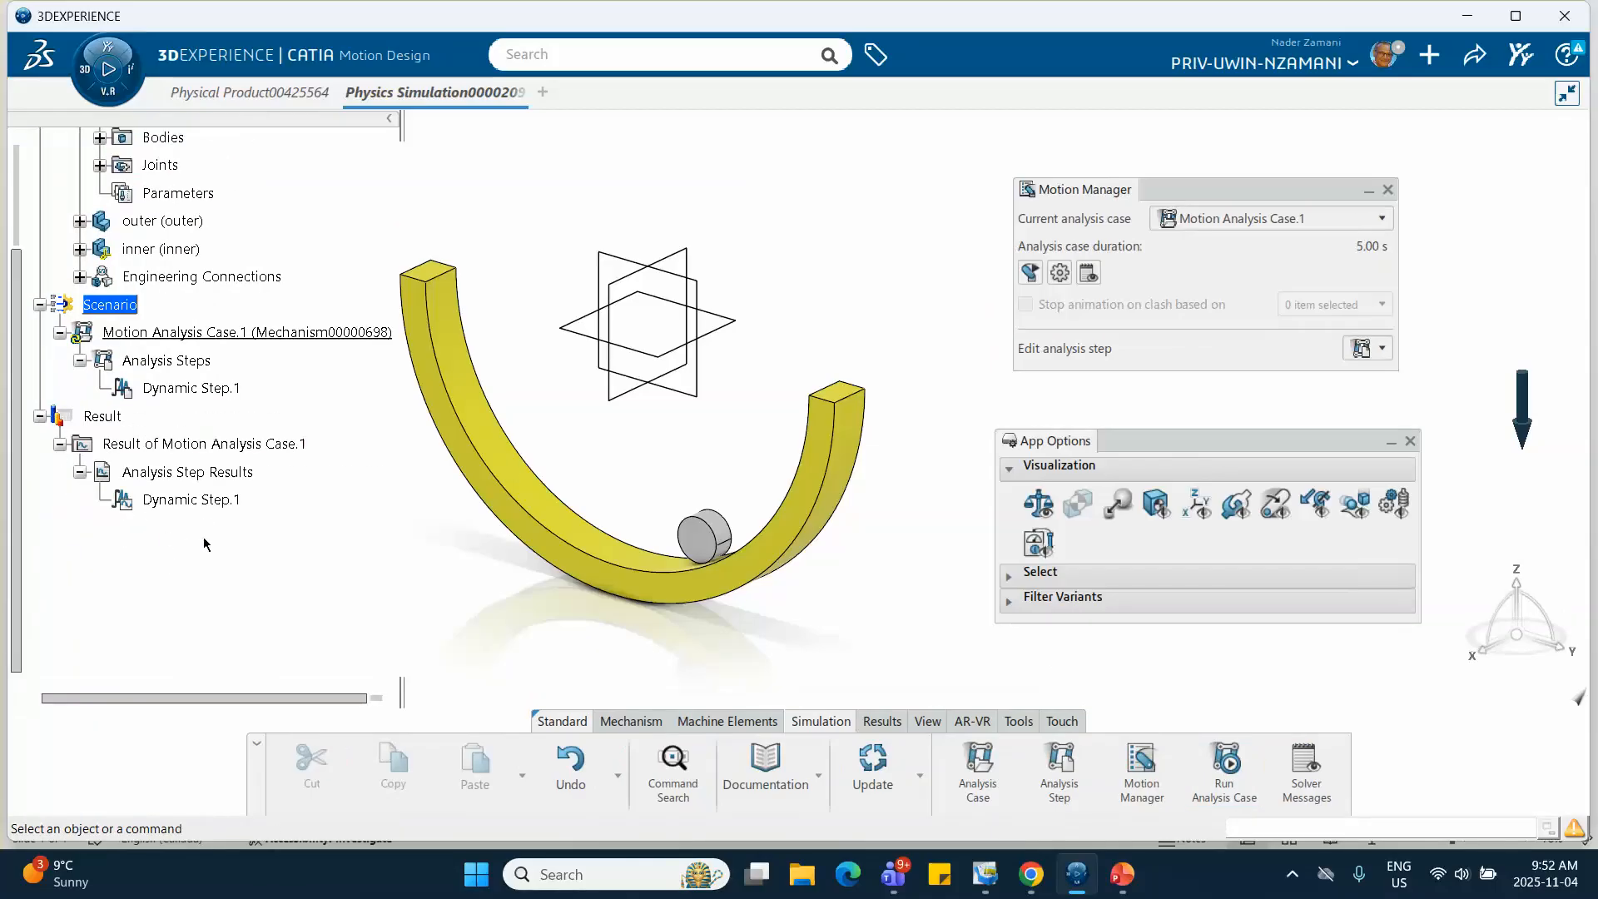
{"action": "left_click", "coordinate": [191, 499]}
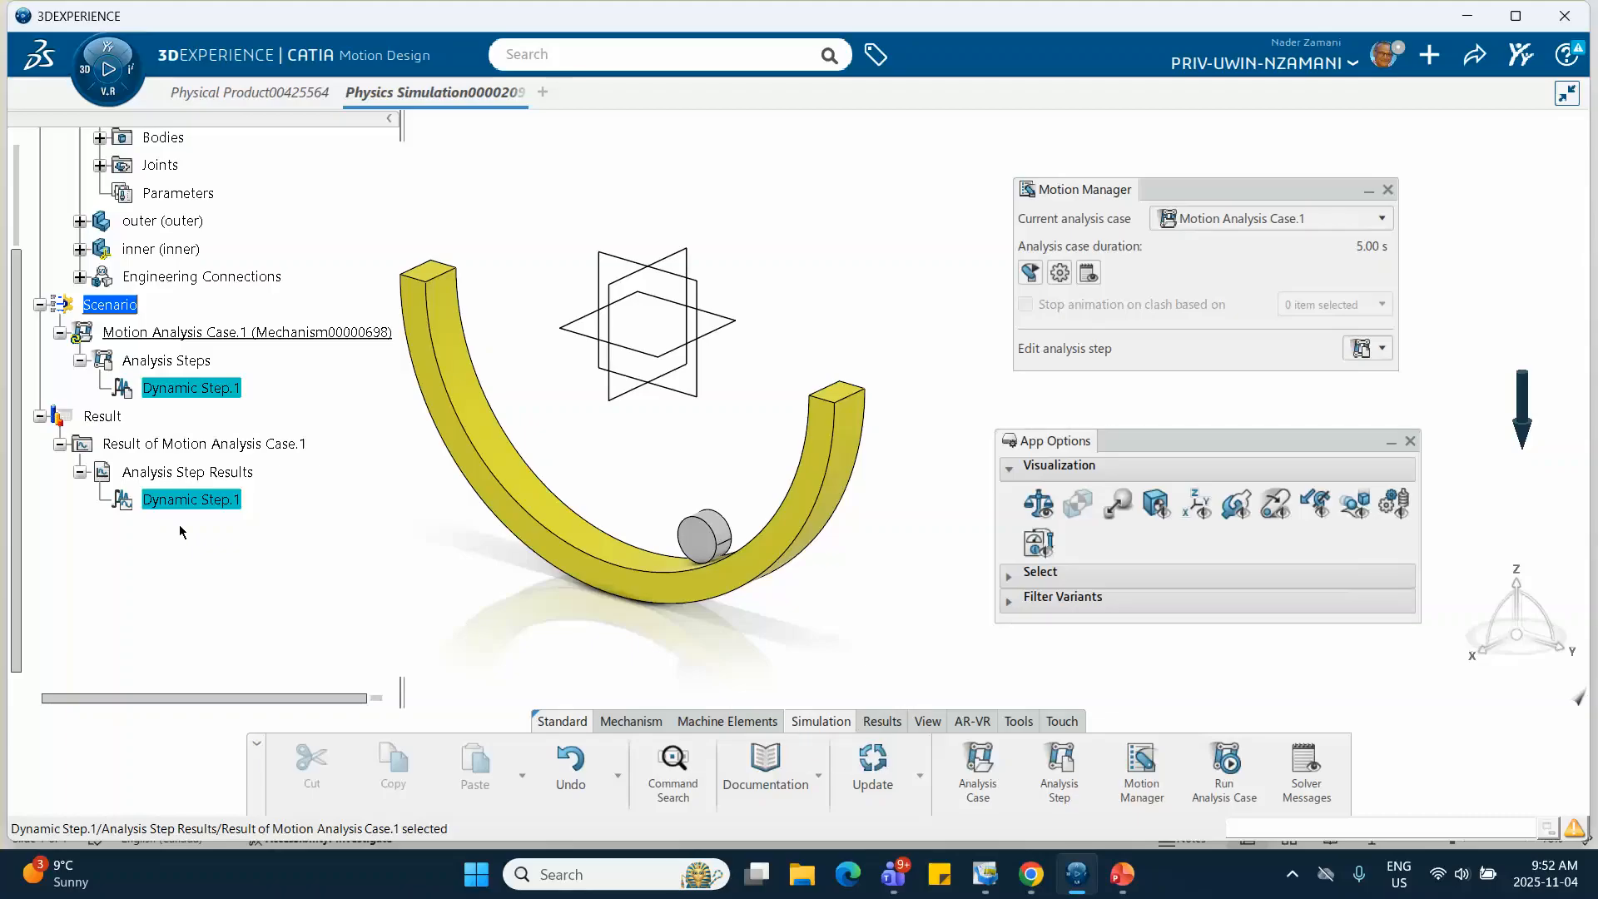
{"action": "left_click", "coordinate": [880, 721]}
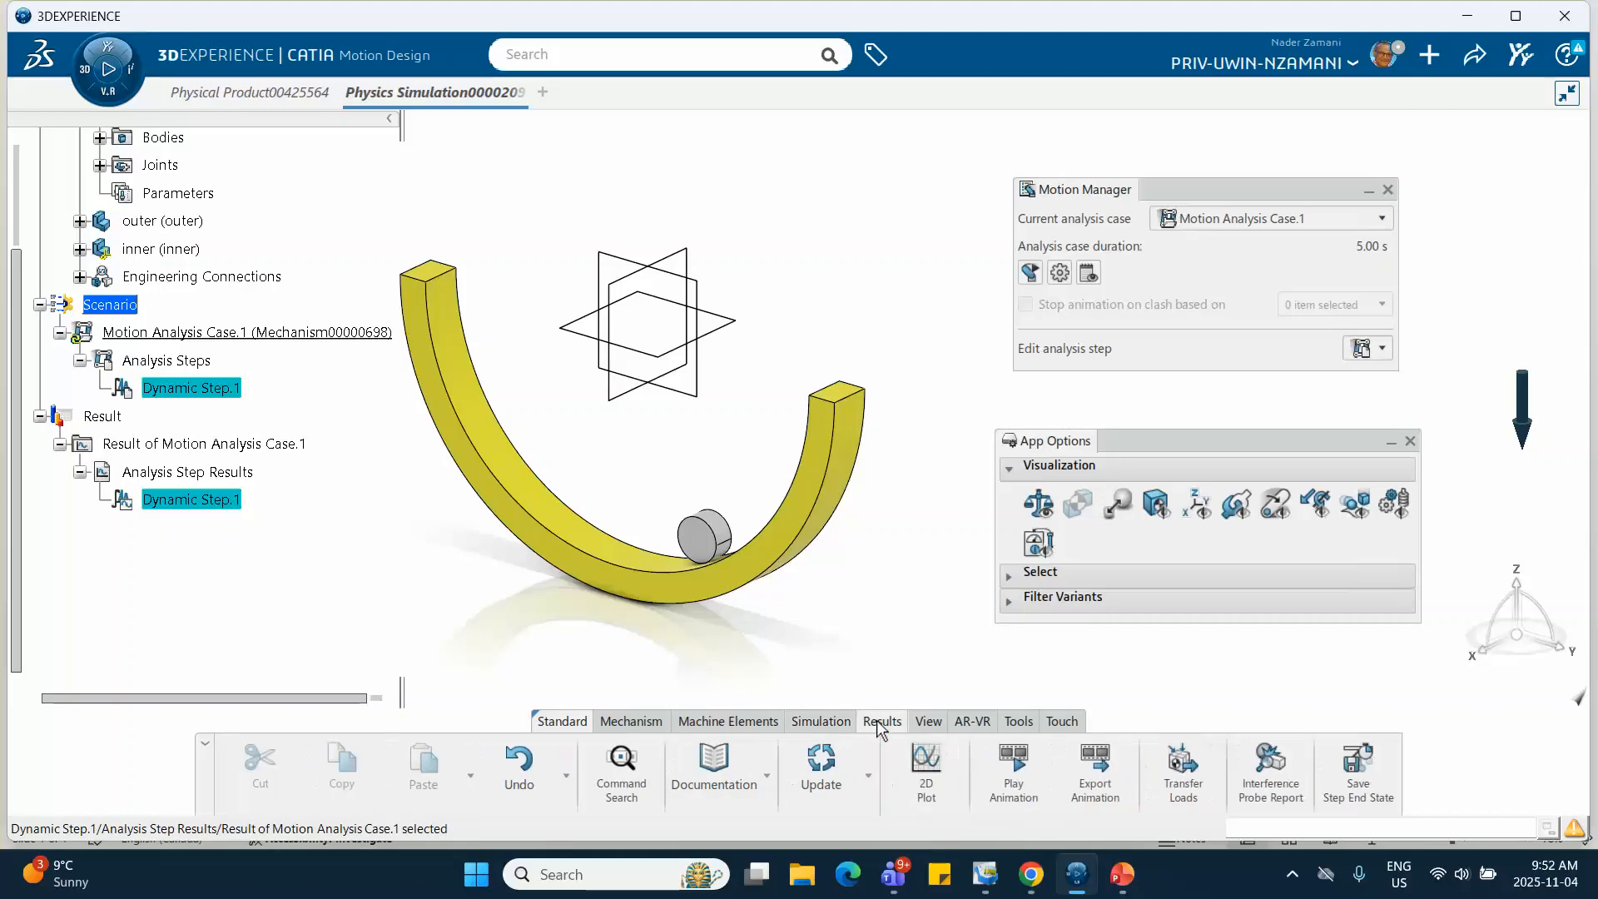
{"action": "left_click", "coordinate": [1014, 770]}
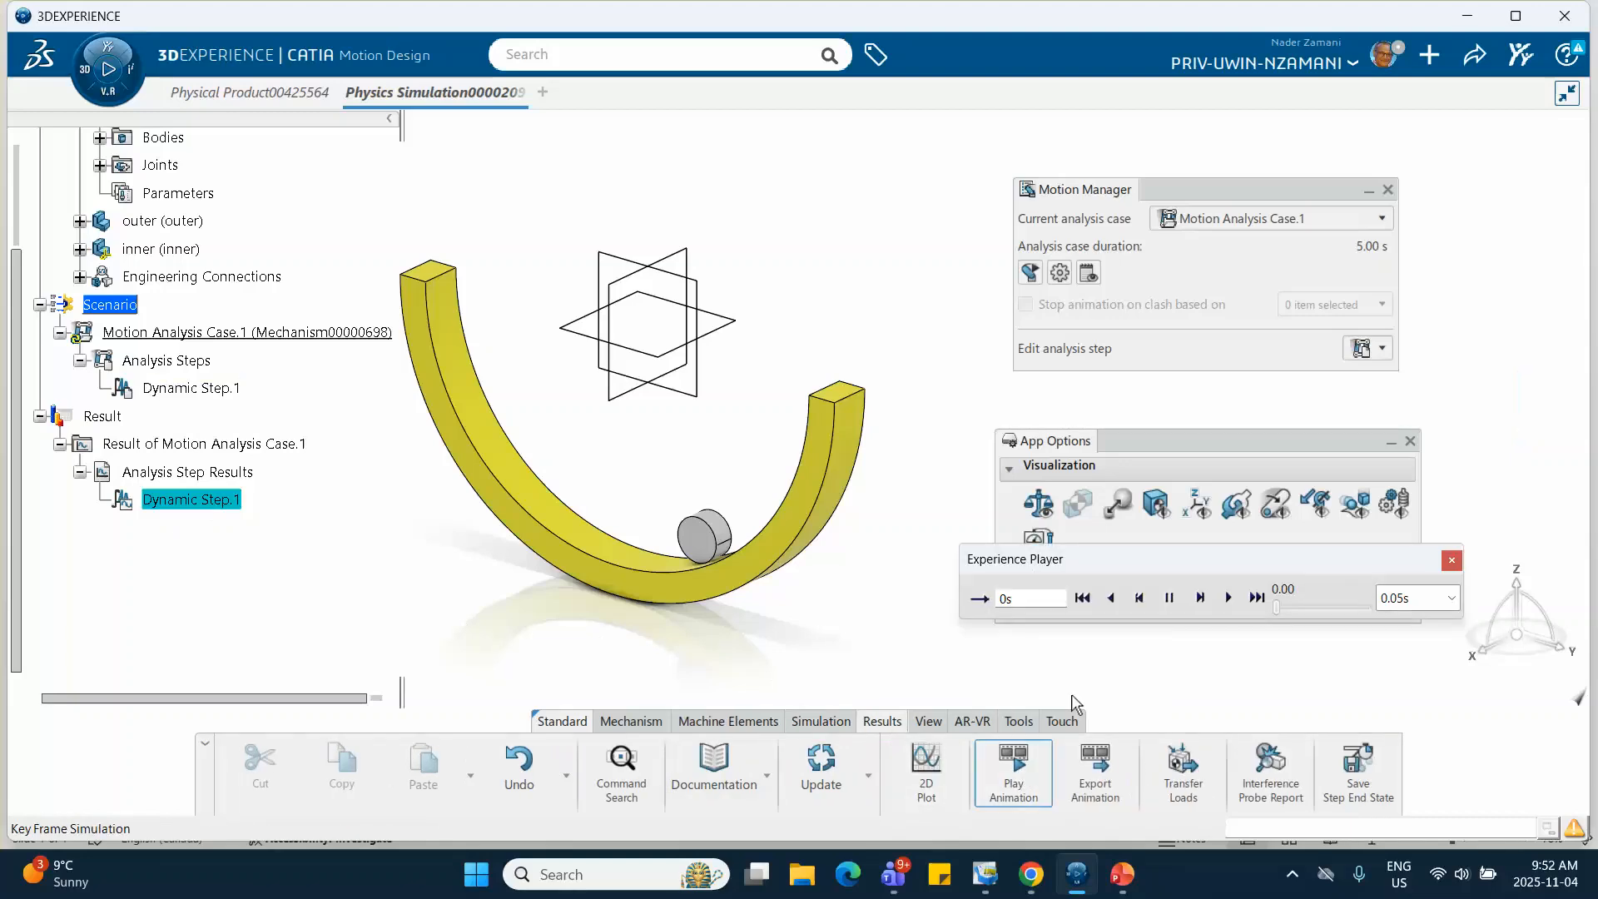
{"action": "left_click", "coordinate": [1228, 597]}
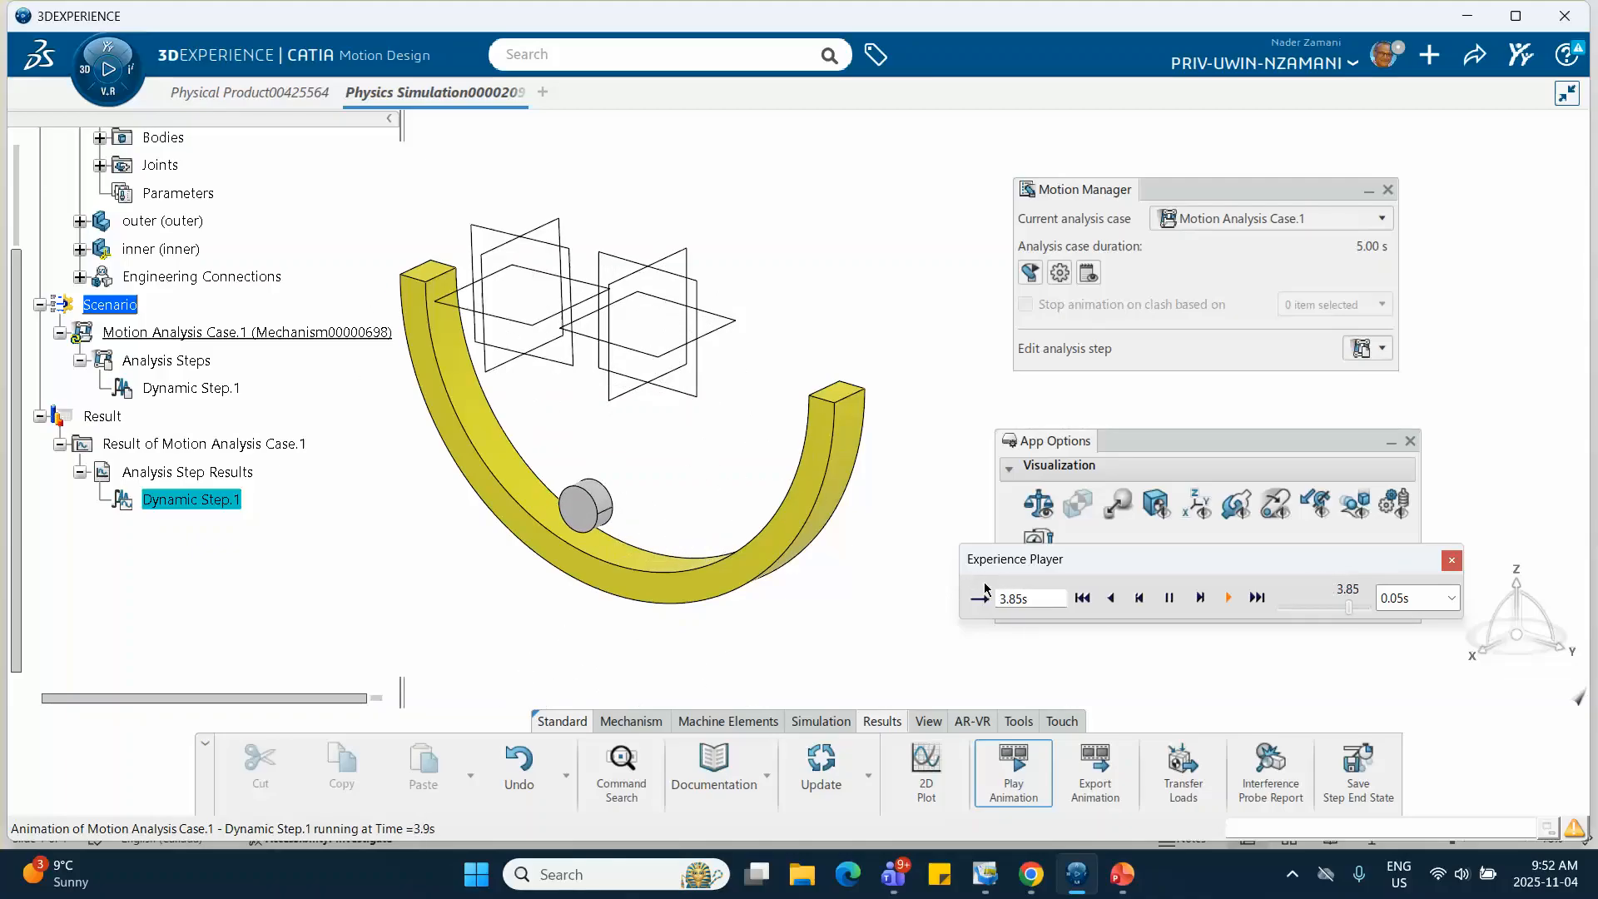
Stop the result animation and close its player.
{"action": "left_click", "coordinate": [1449, 563]}
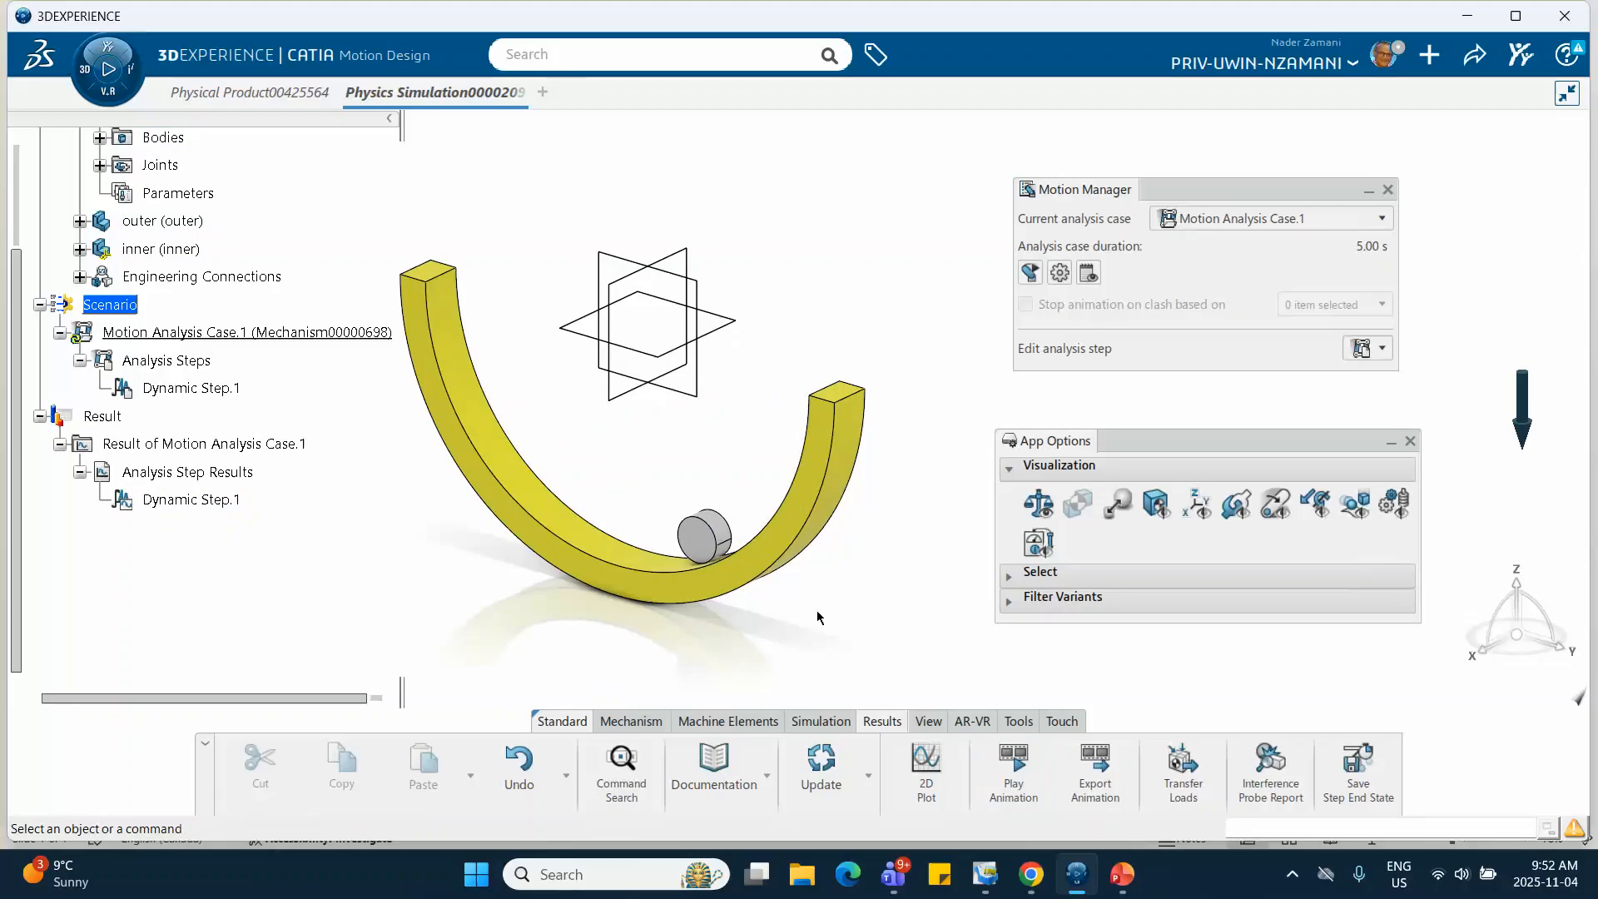
{"action": "middle_click_drag", "start_coordinate": [817, 617], "coordinate": [839, 597]}
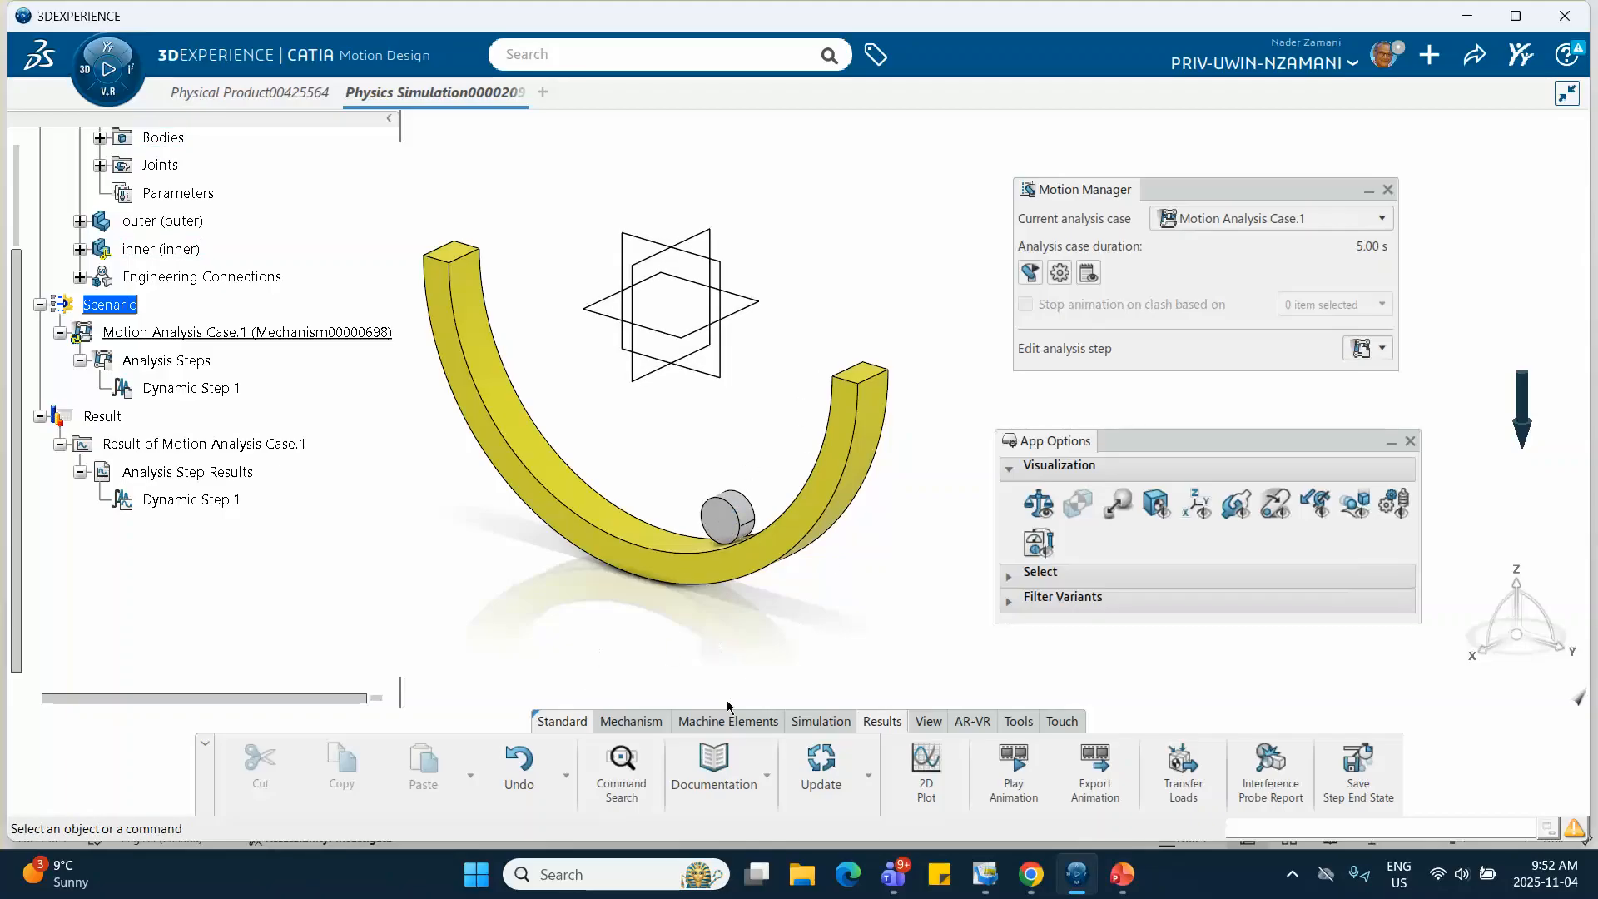
Start a joint-based initial condition in the mechanism and select the RollCurve.2 joint for it.
{"action": "left_click", "coordinate": [626, 722]}
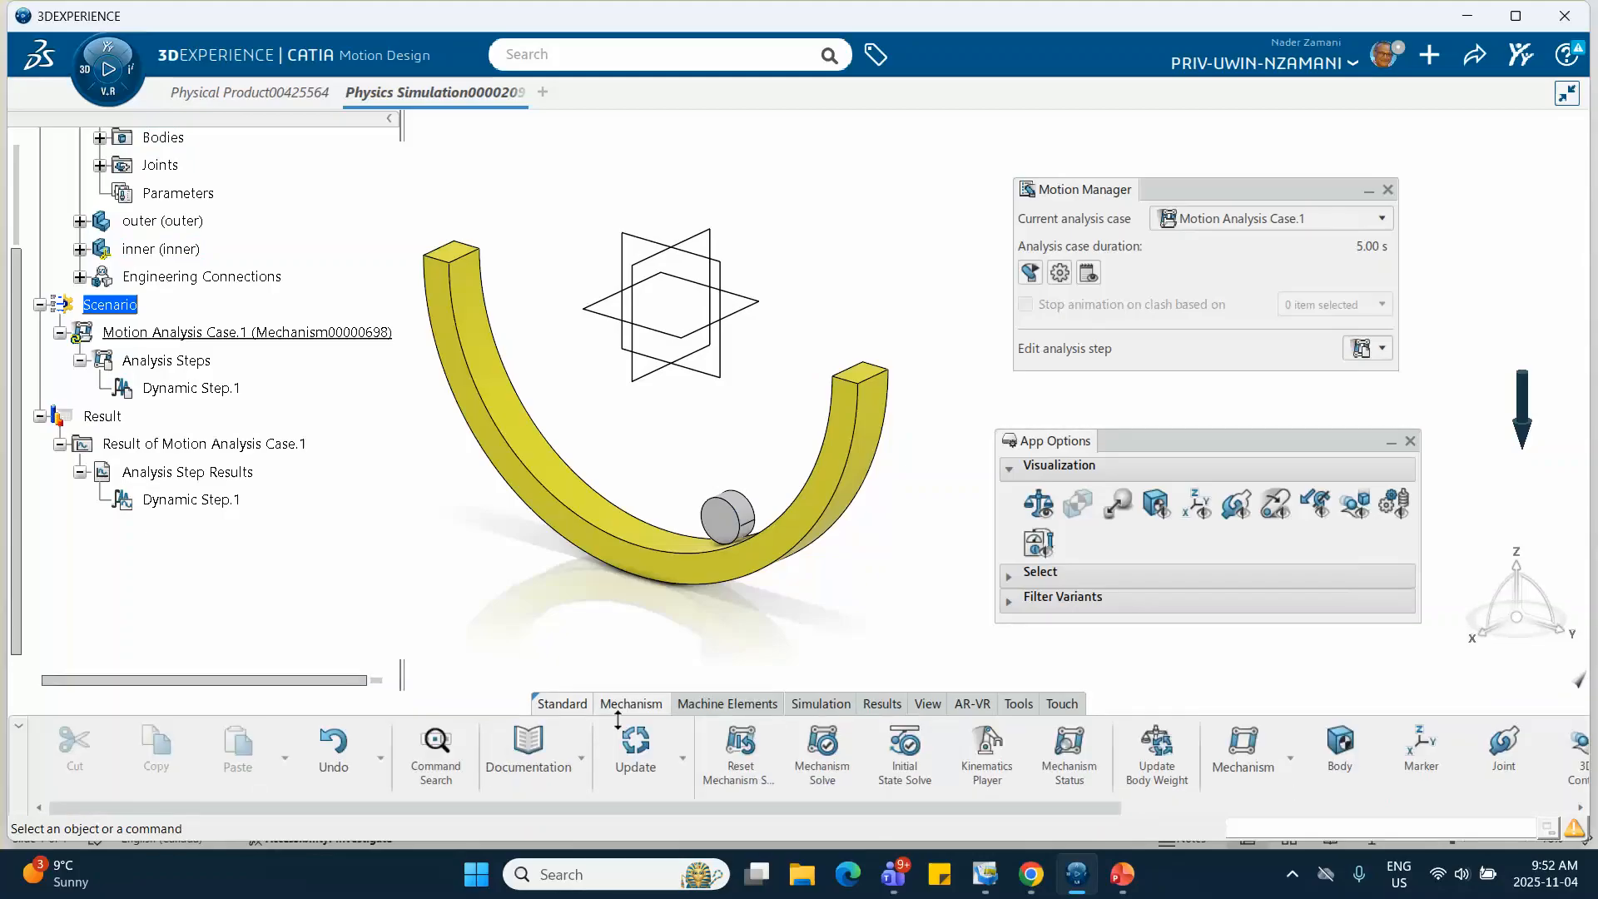
{"action": "scroll", "coordinate": [958, 774], "scroll_direction": "down", "scroll_amount": 3}
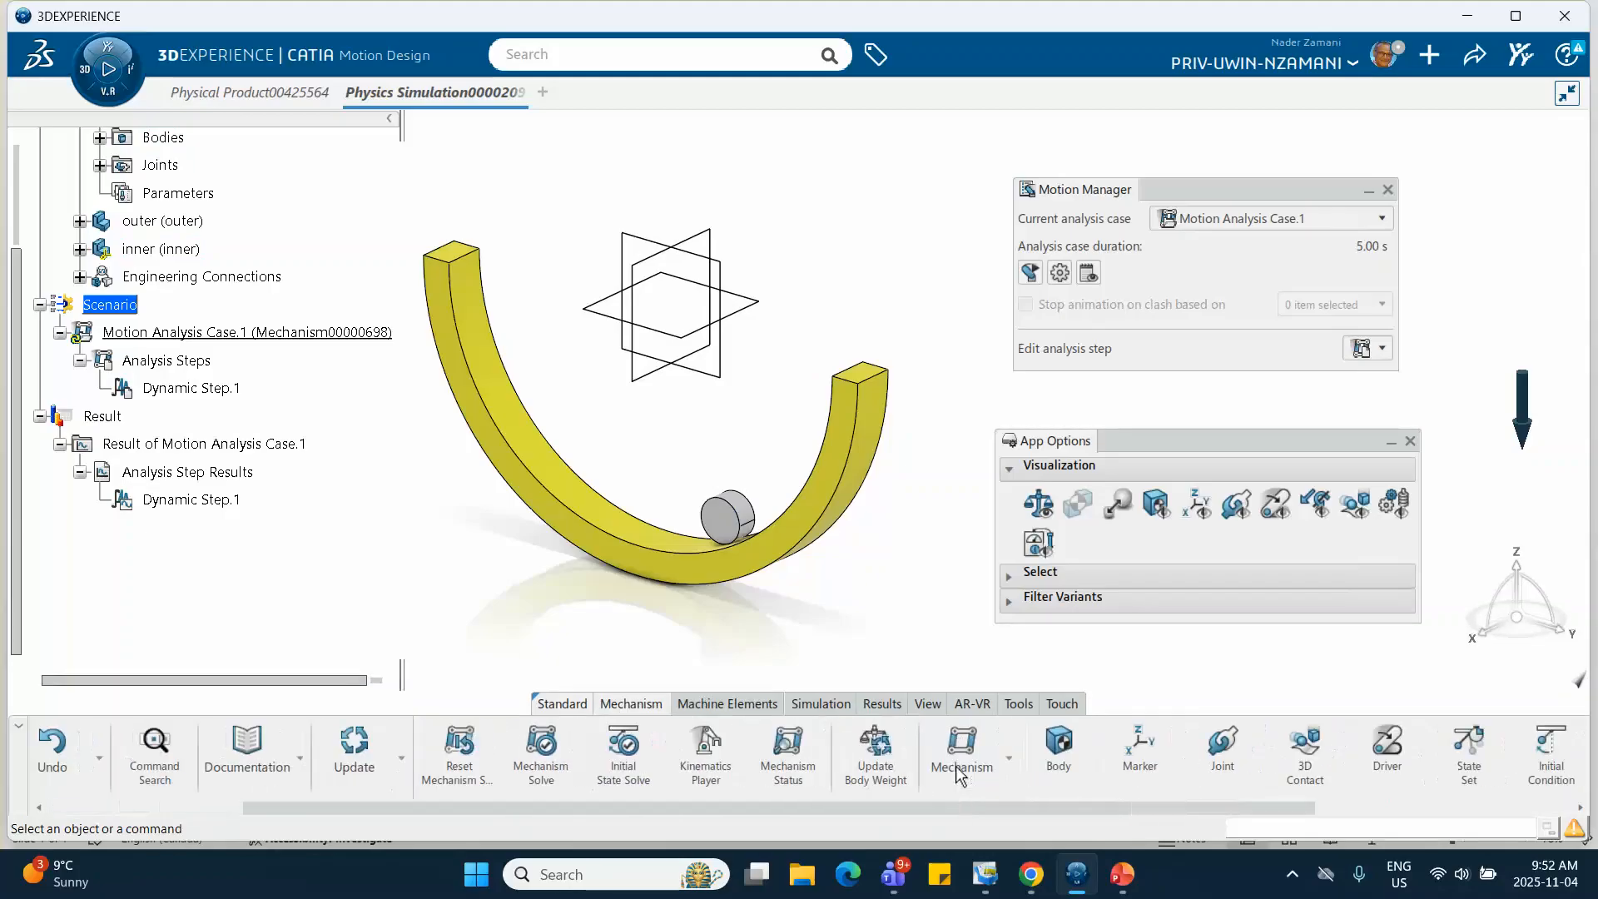
{"action": "scroll", "coordinate": [956, 766], "scroll_direction": "down", "scroll_amount": 1}
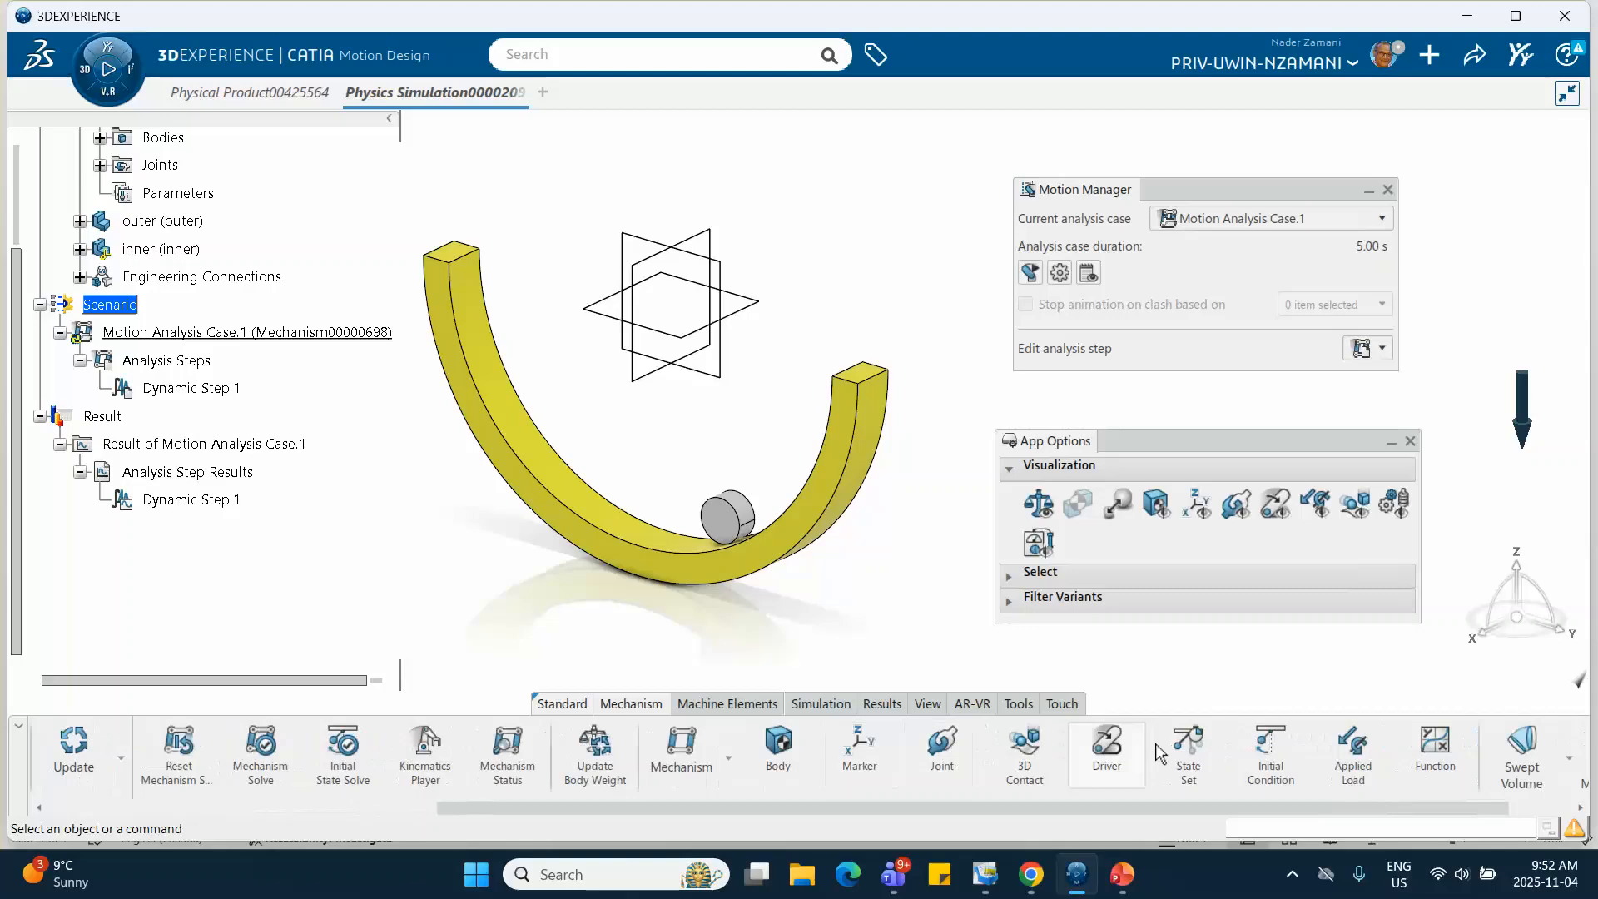
{"action": "left_click", "coordinate": [1266, 760]}
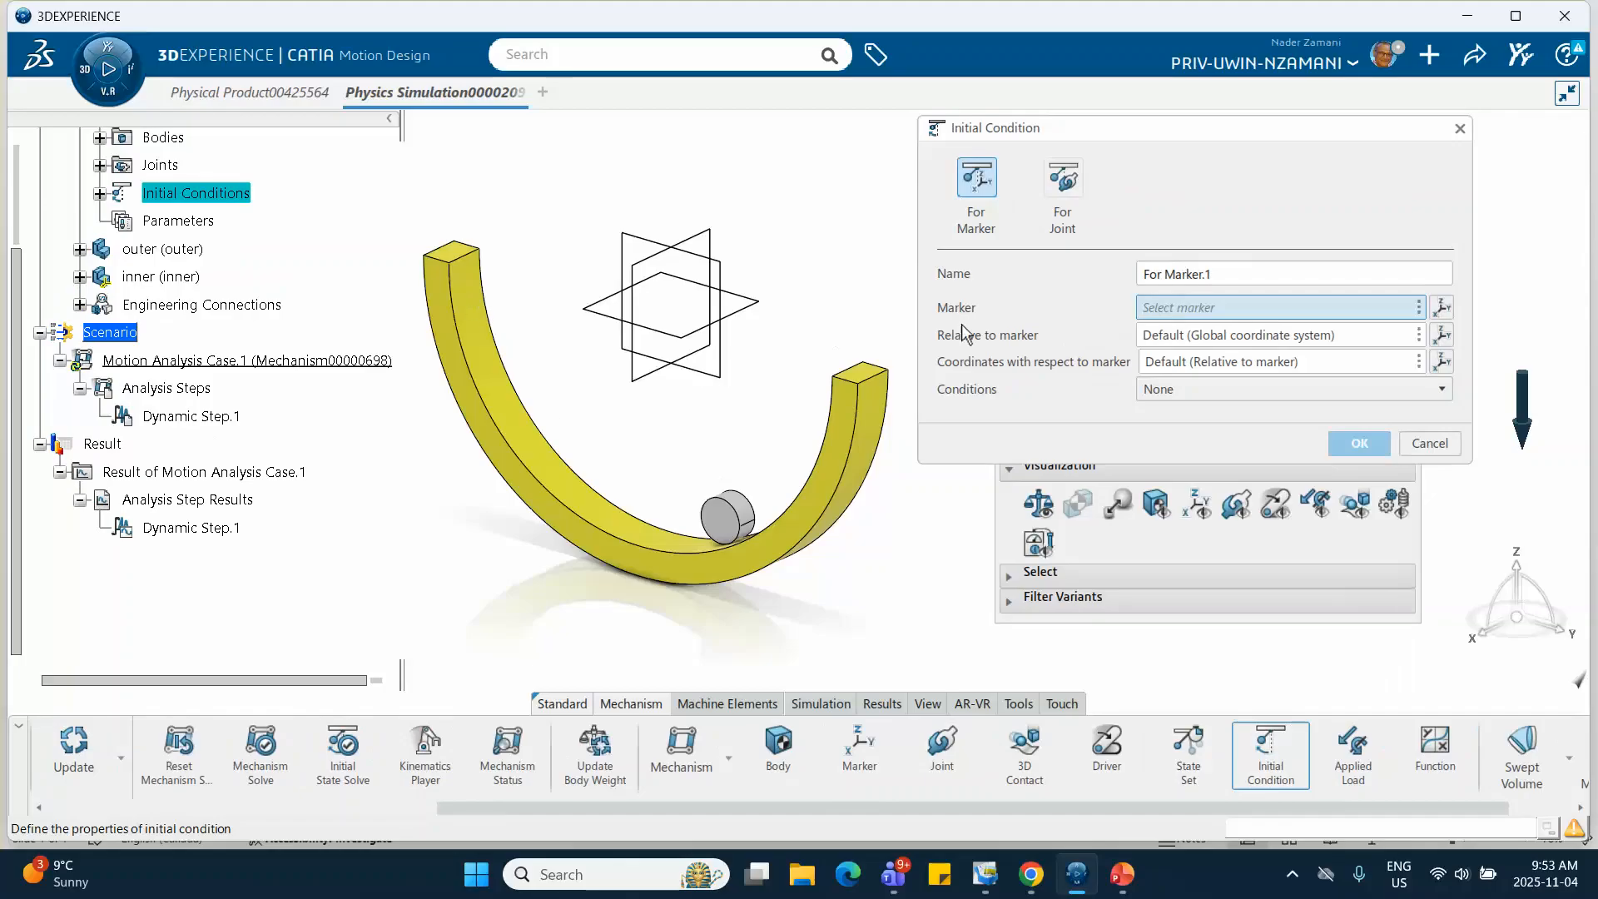
{"action": "left_click", "coordinate": [1460, 129]}
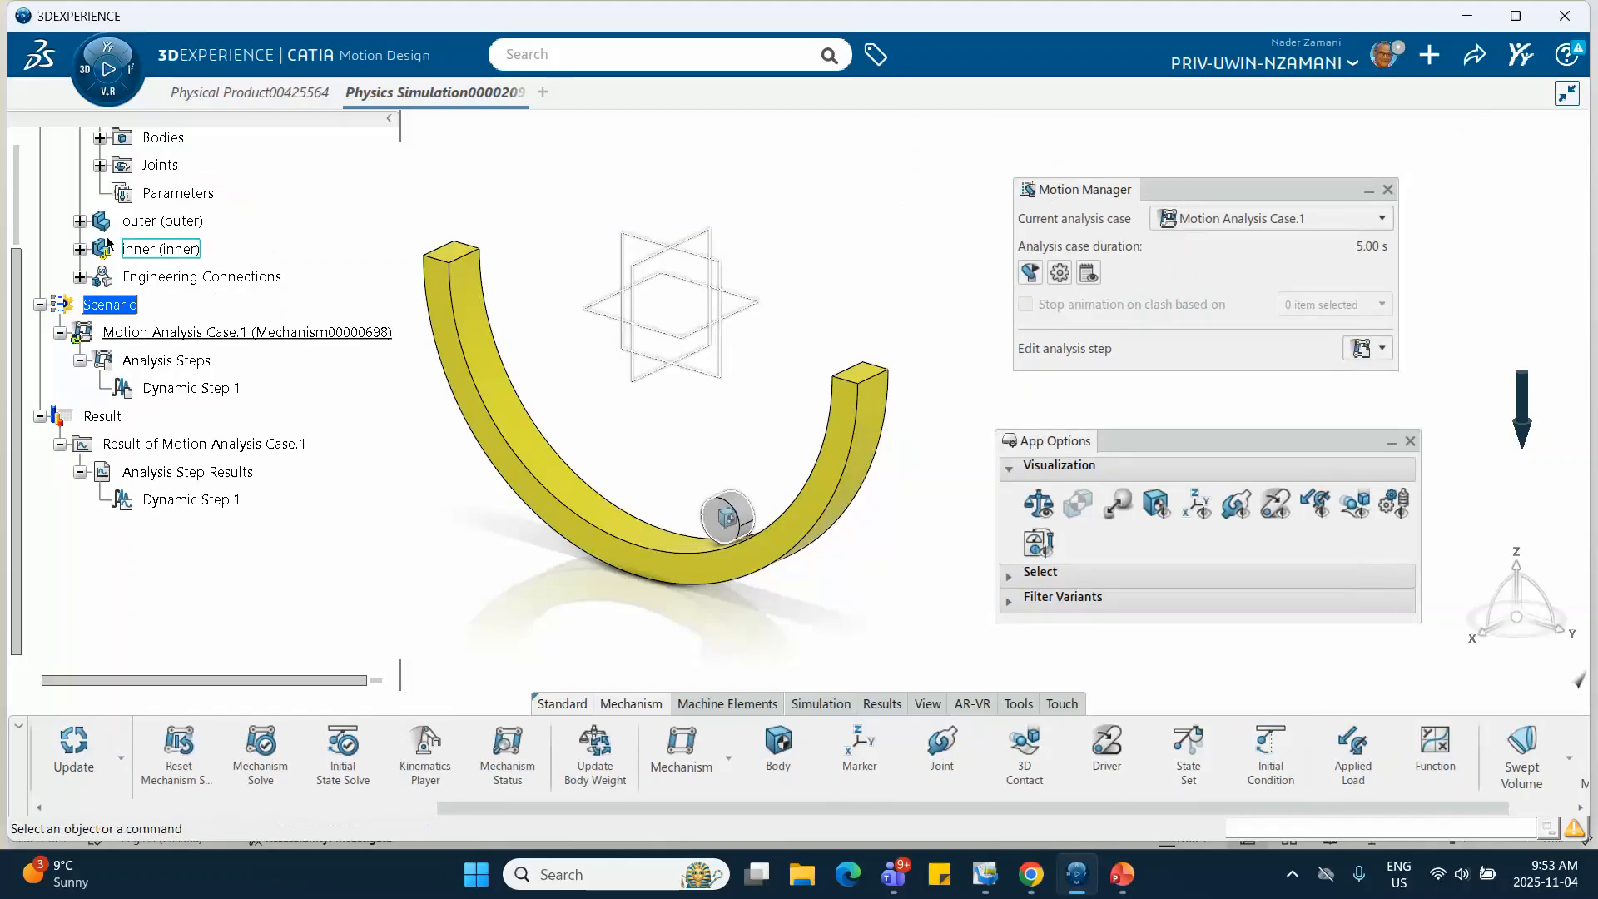
{"action": "left_click", "coordinate": [100, 165]}
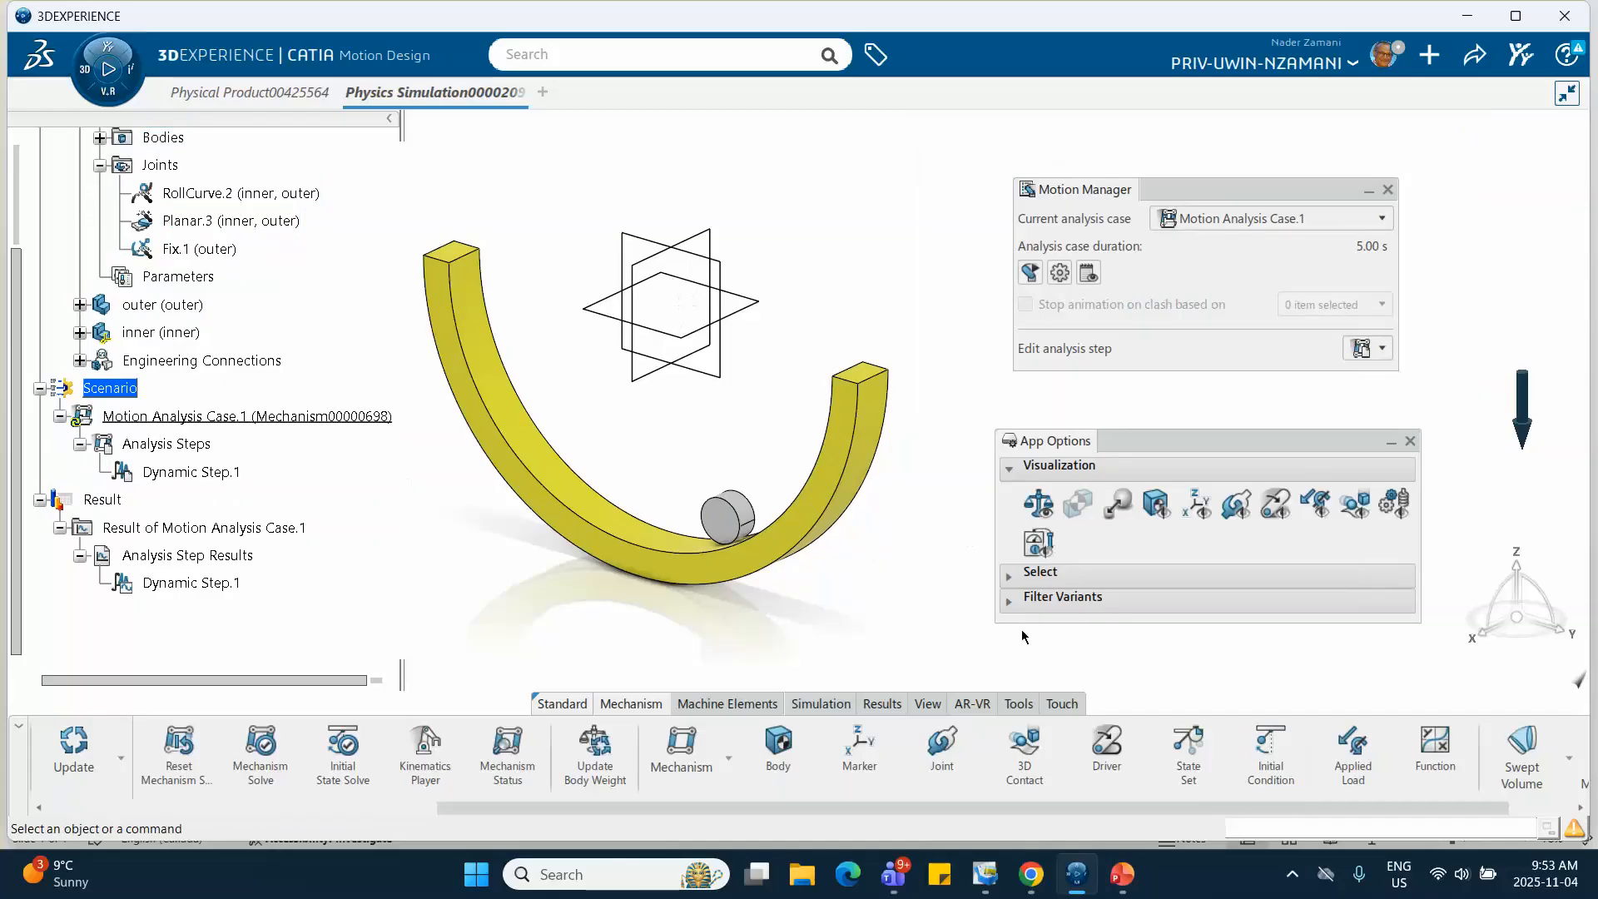
{"action": "left_click", "coordinate": [1270, 753]}
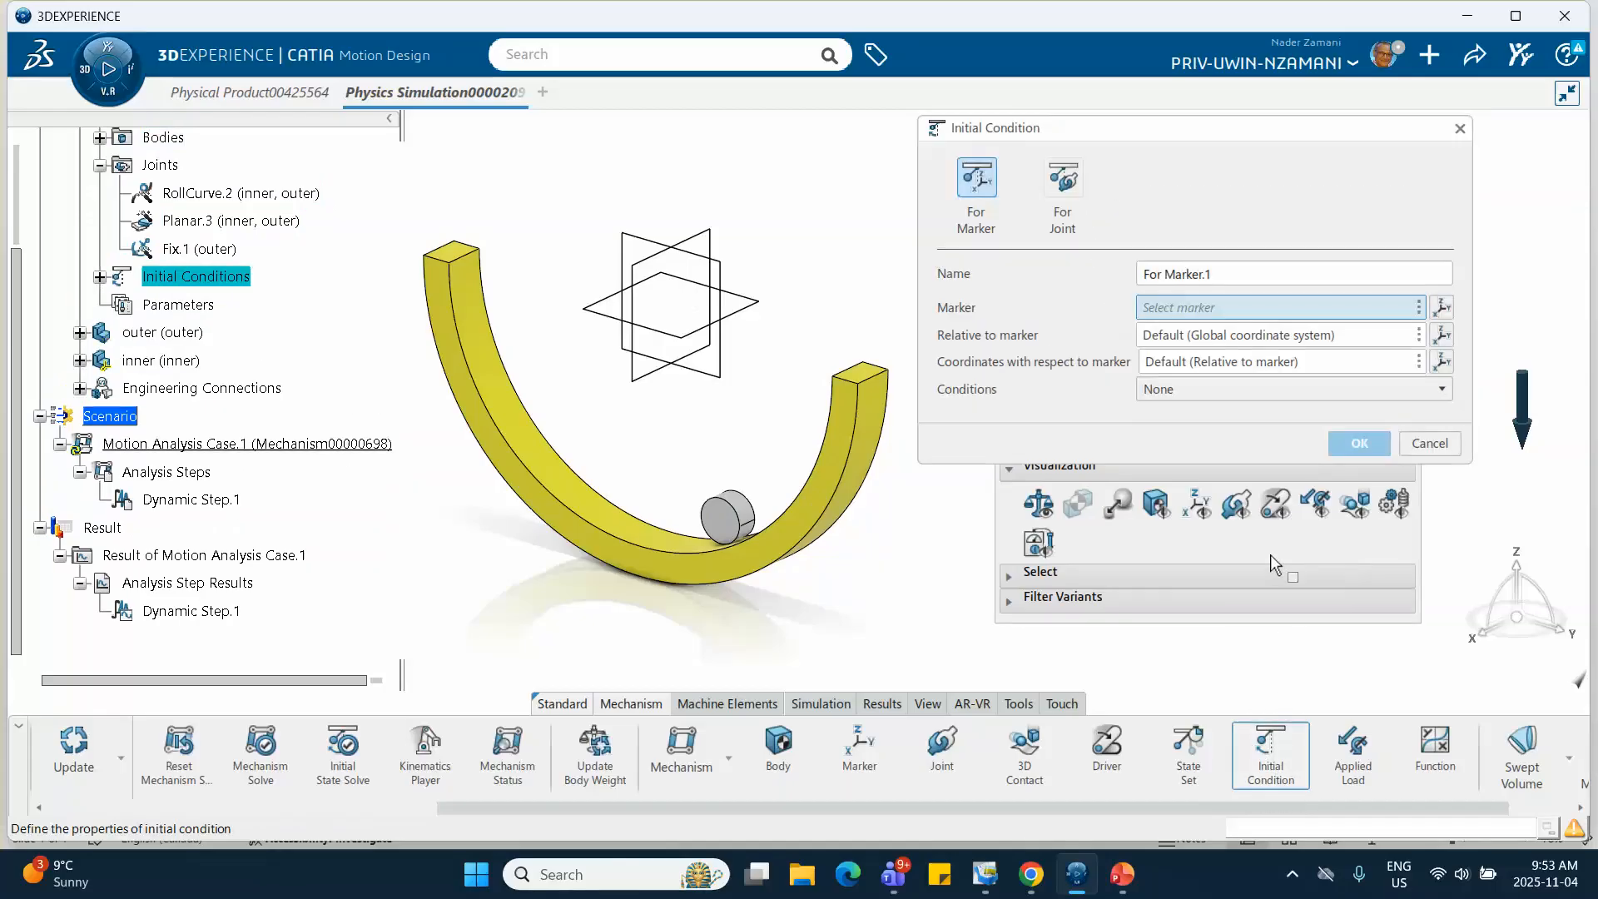
{"action": "left_click", "coordinate": [1060, 192]}
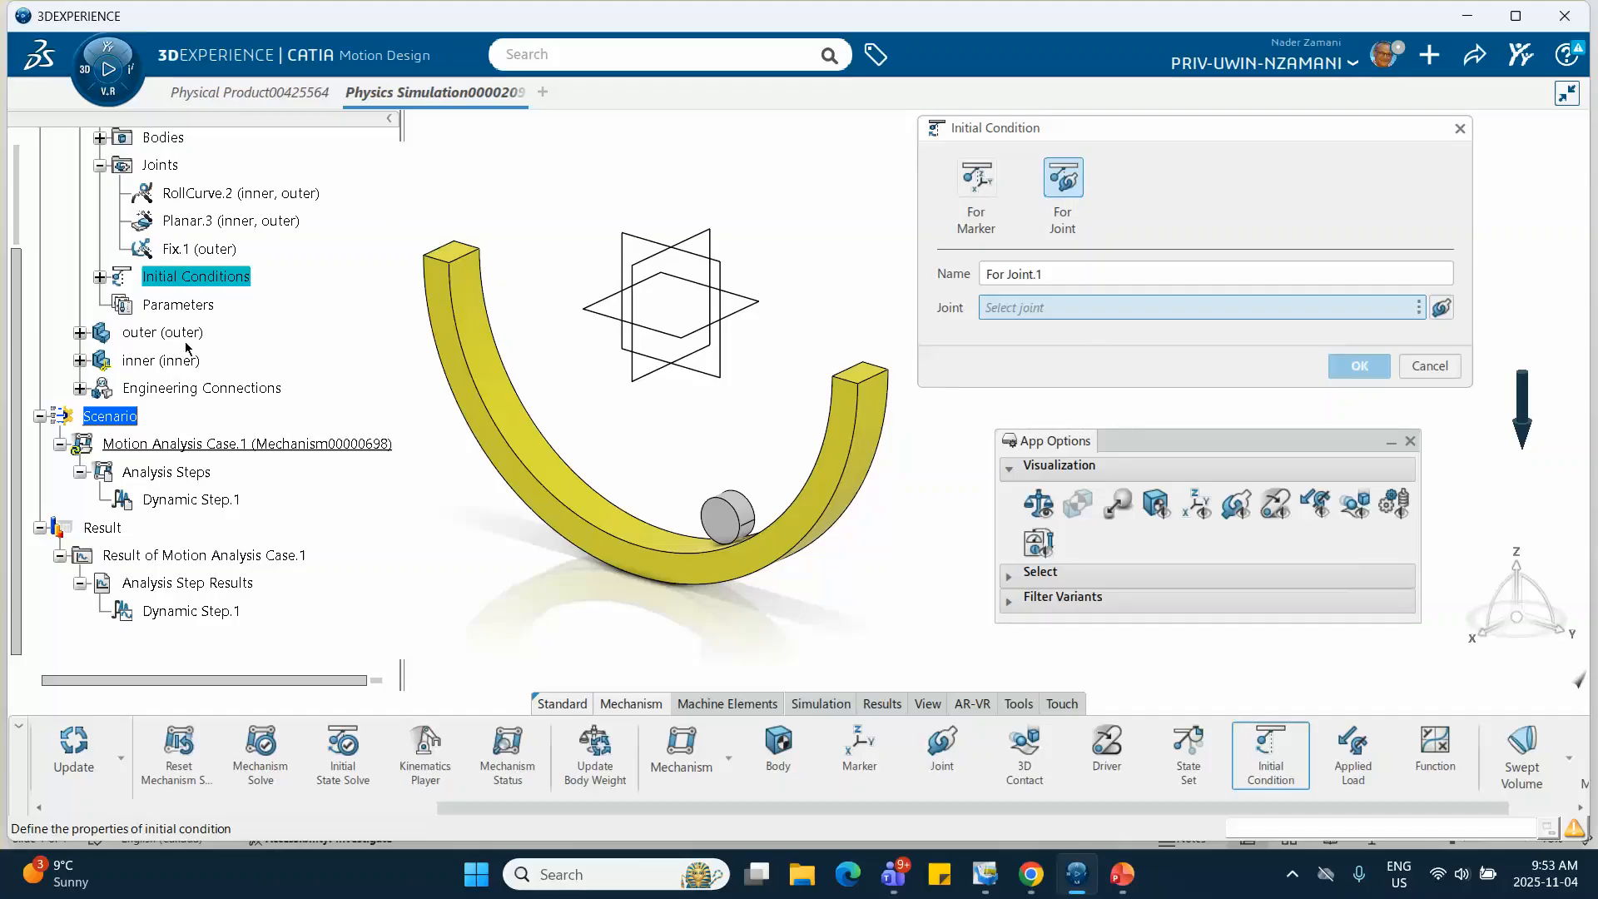
{"action": "left_click", "coordinate": [213, 200]}
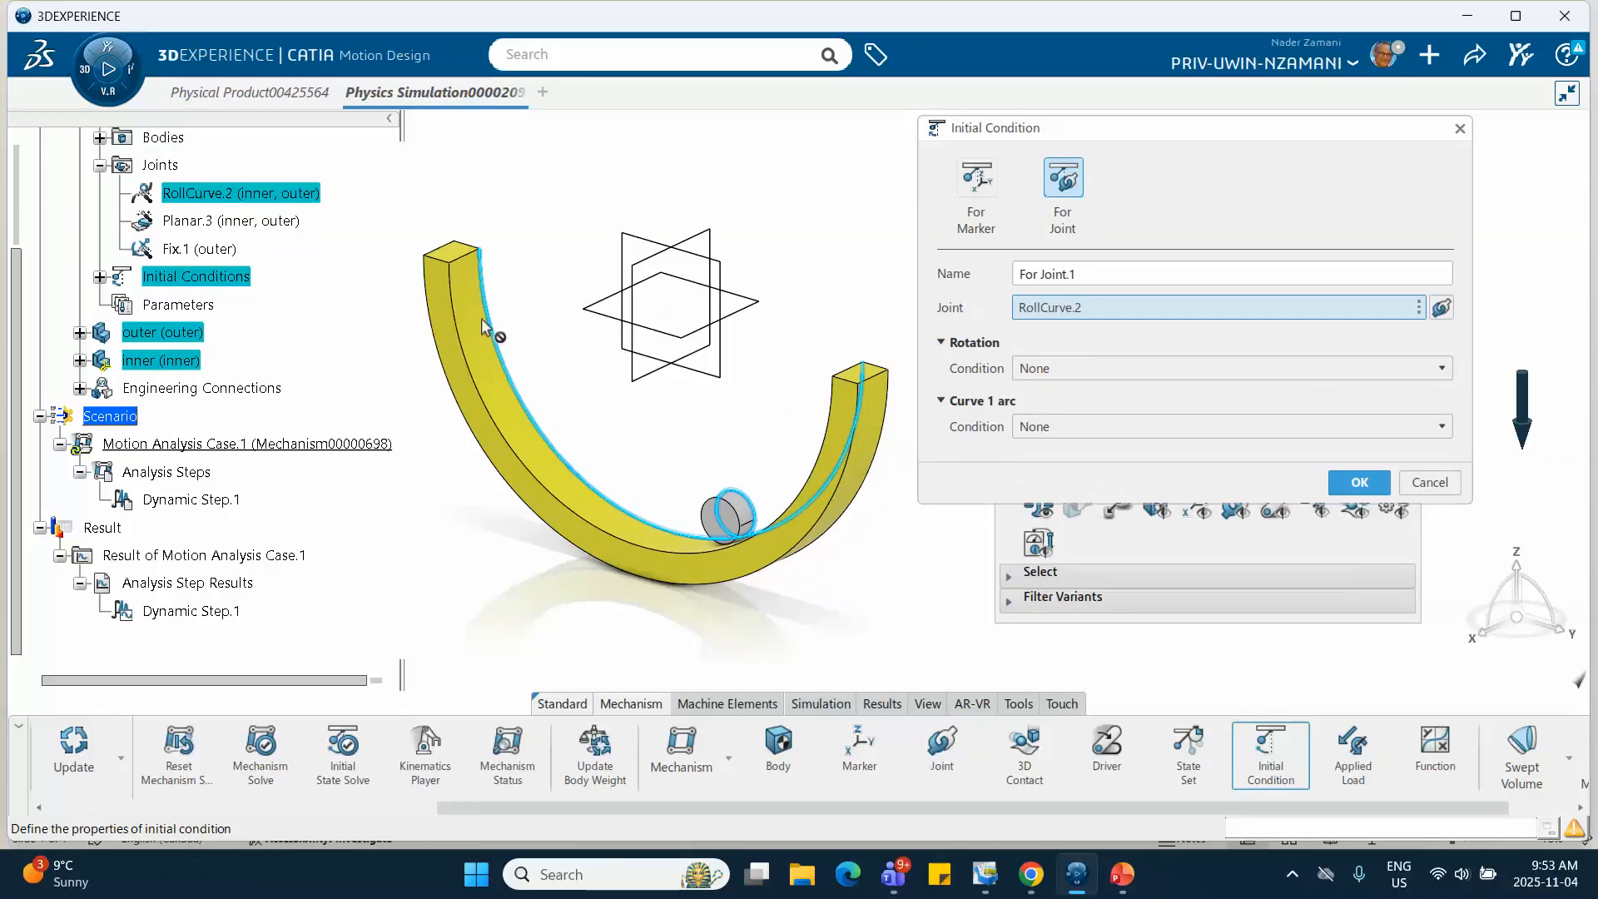
Set the Curve 1 arc condition to Position with a value of 1 m and create the initial condition.
{"action": "left_click", "coordinate": [1037, 426]}
{"action": "left_click", "coordinate": [1037, 462]}
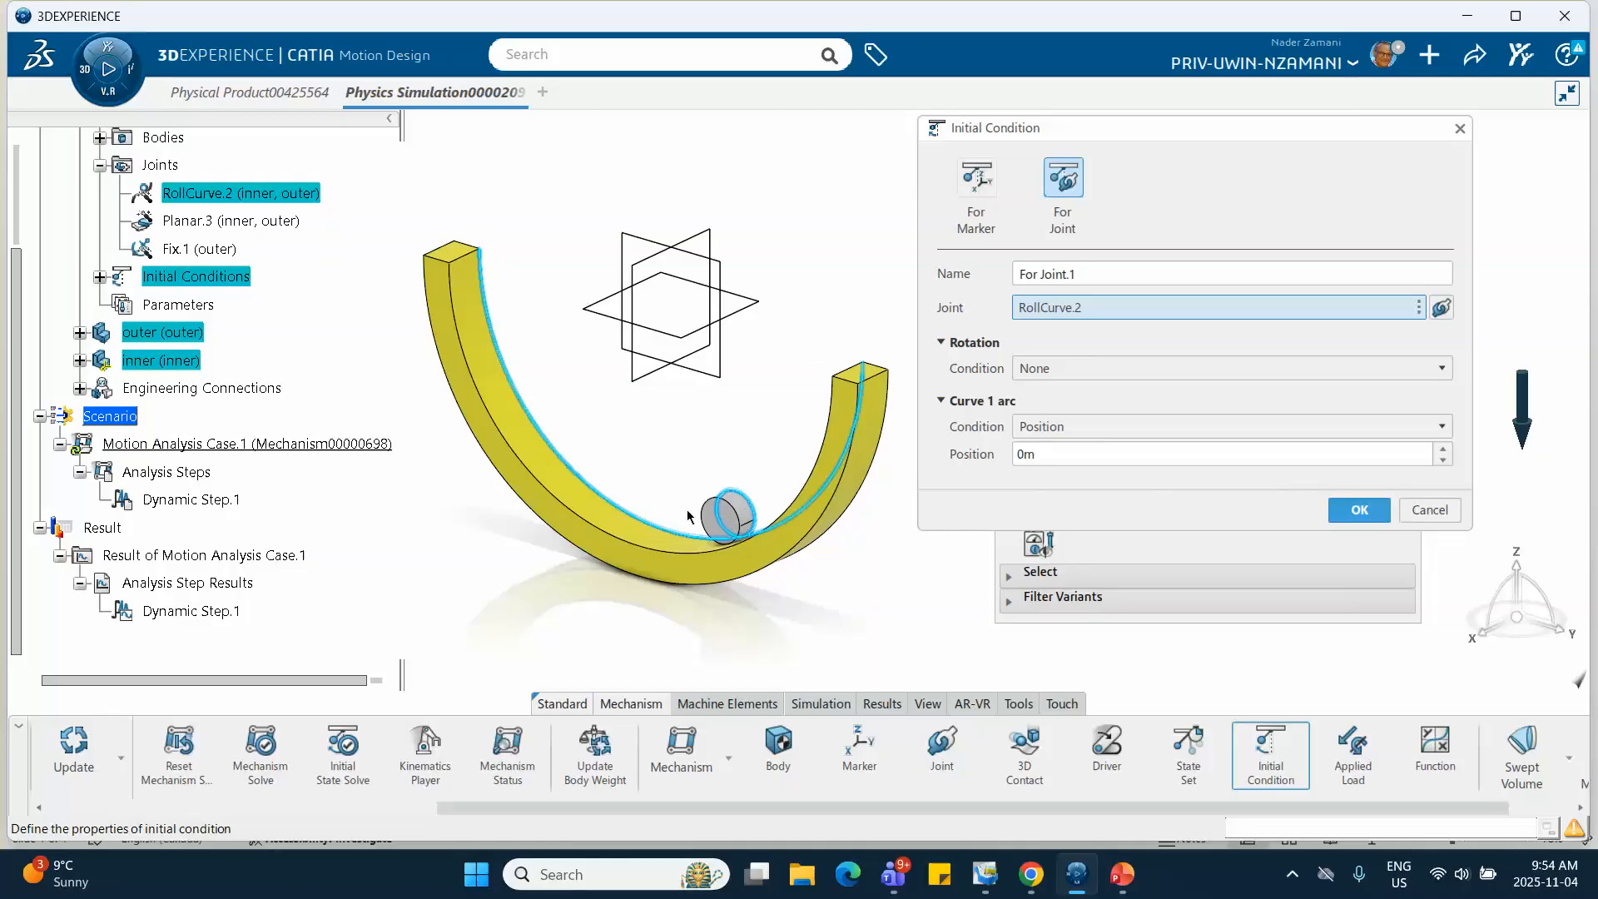
{"action": "left_click", "coordinate": [1023, 456]}
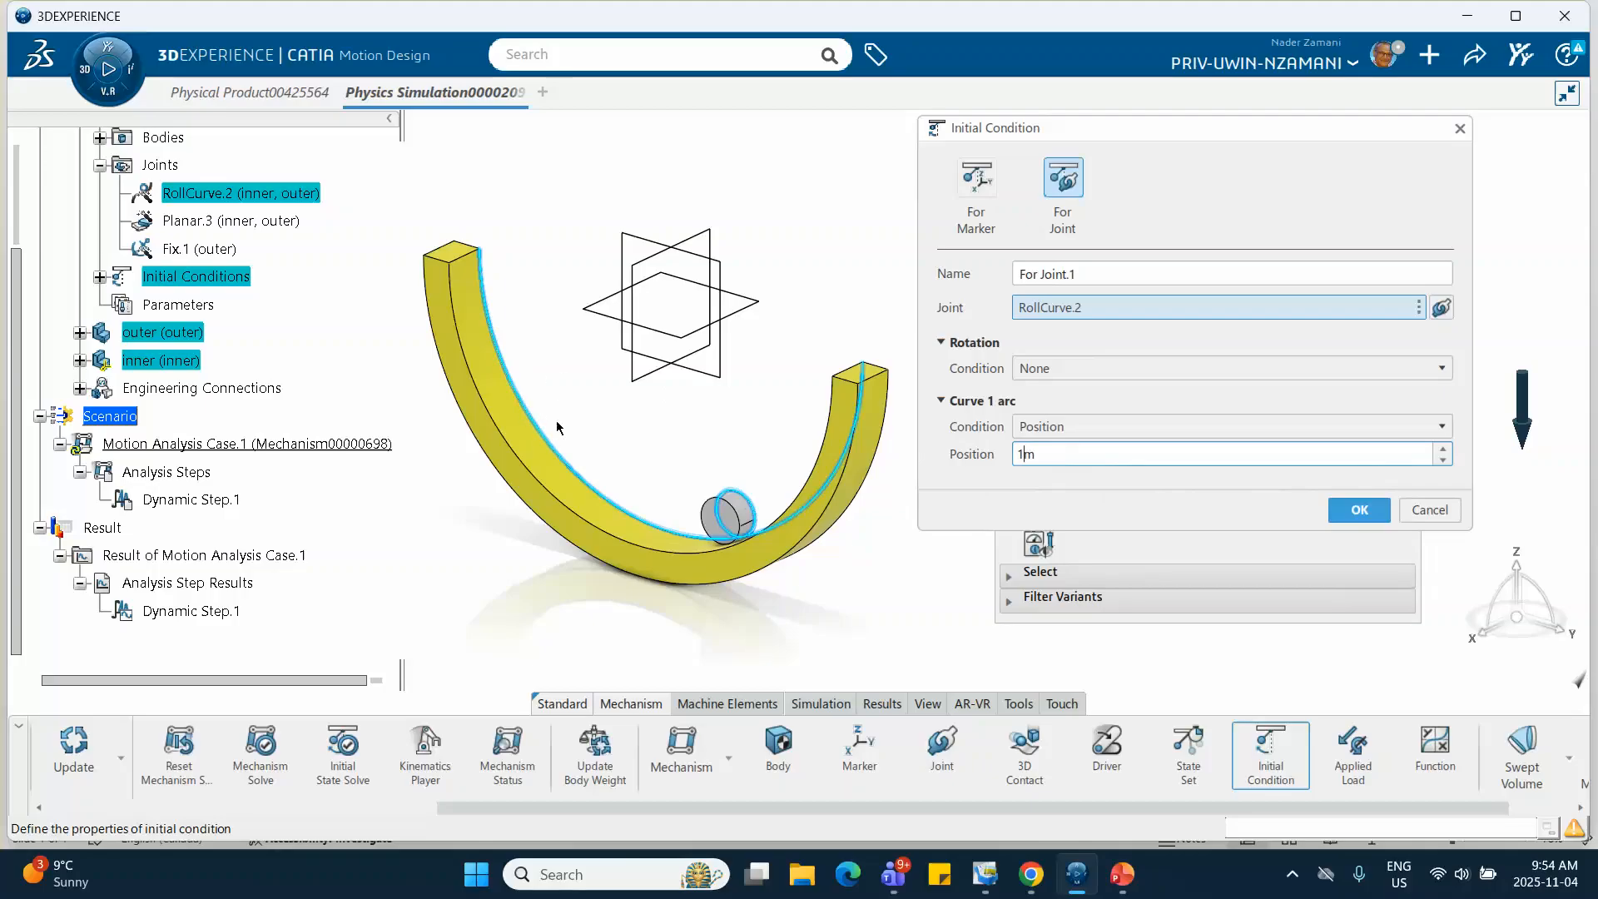
{"action": "left_click", "coordinate": [1360, 511]}
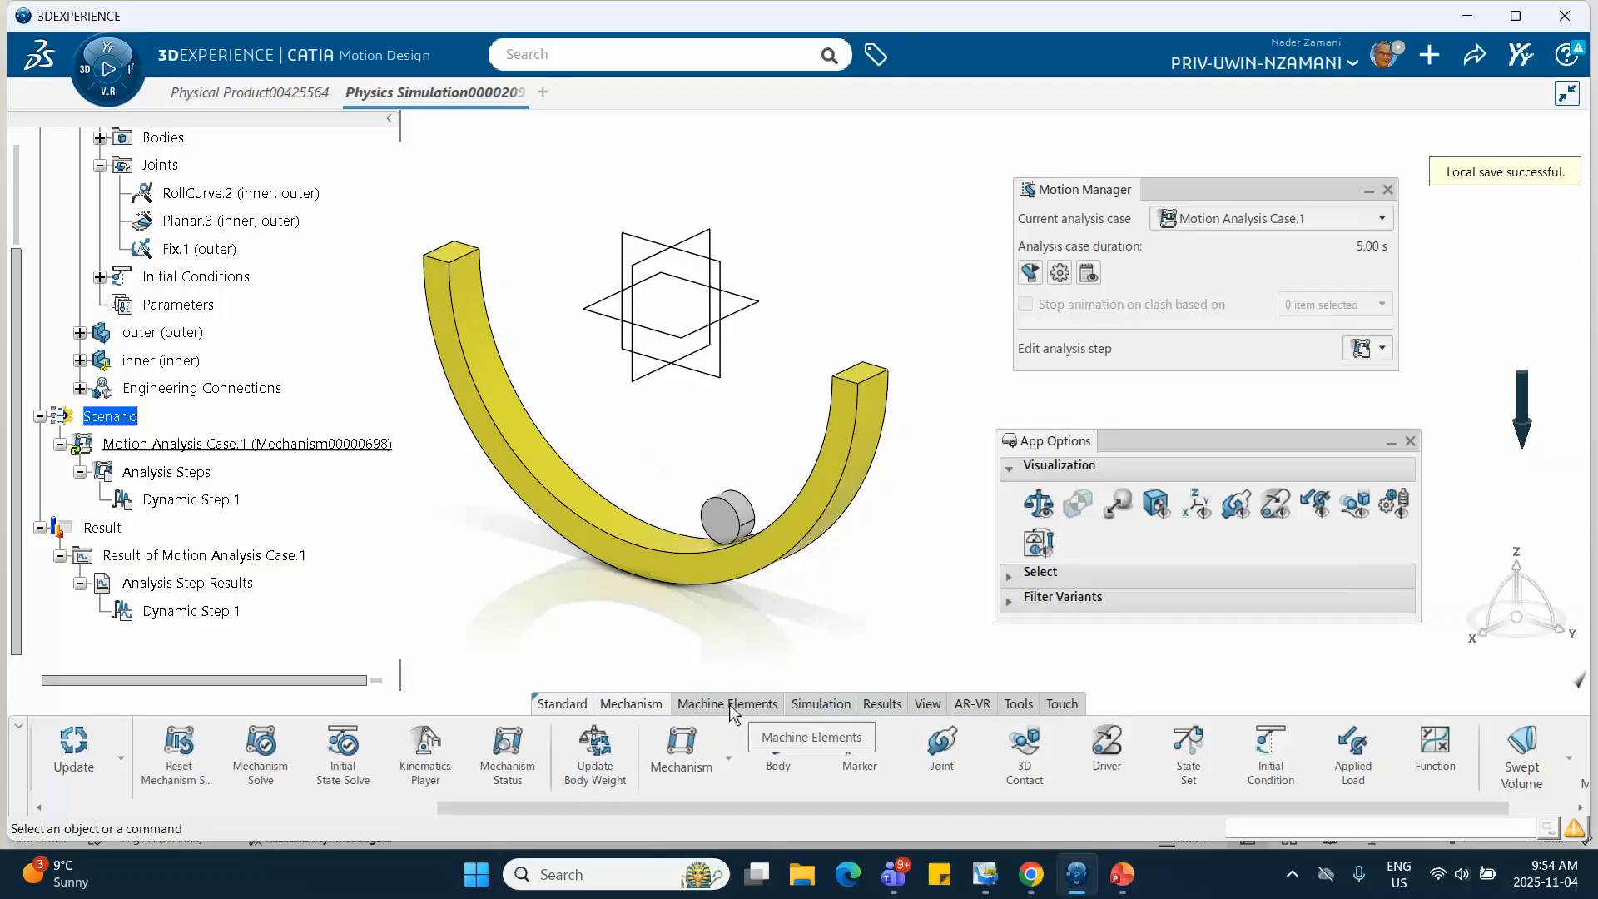
Try to solve the initial state of the mechanism.
{"action": "left_click", "coordinate": [339, 753]}
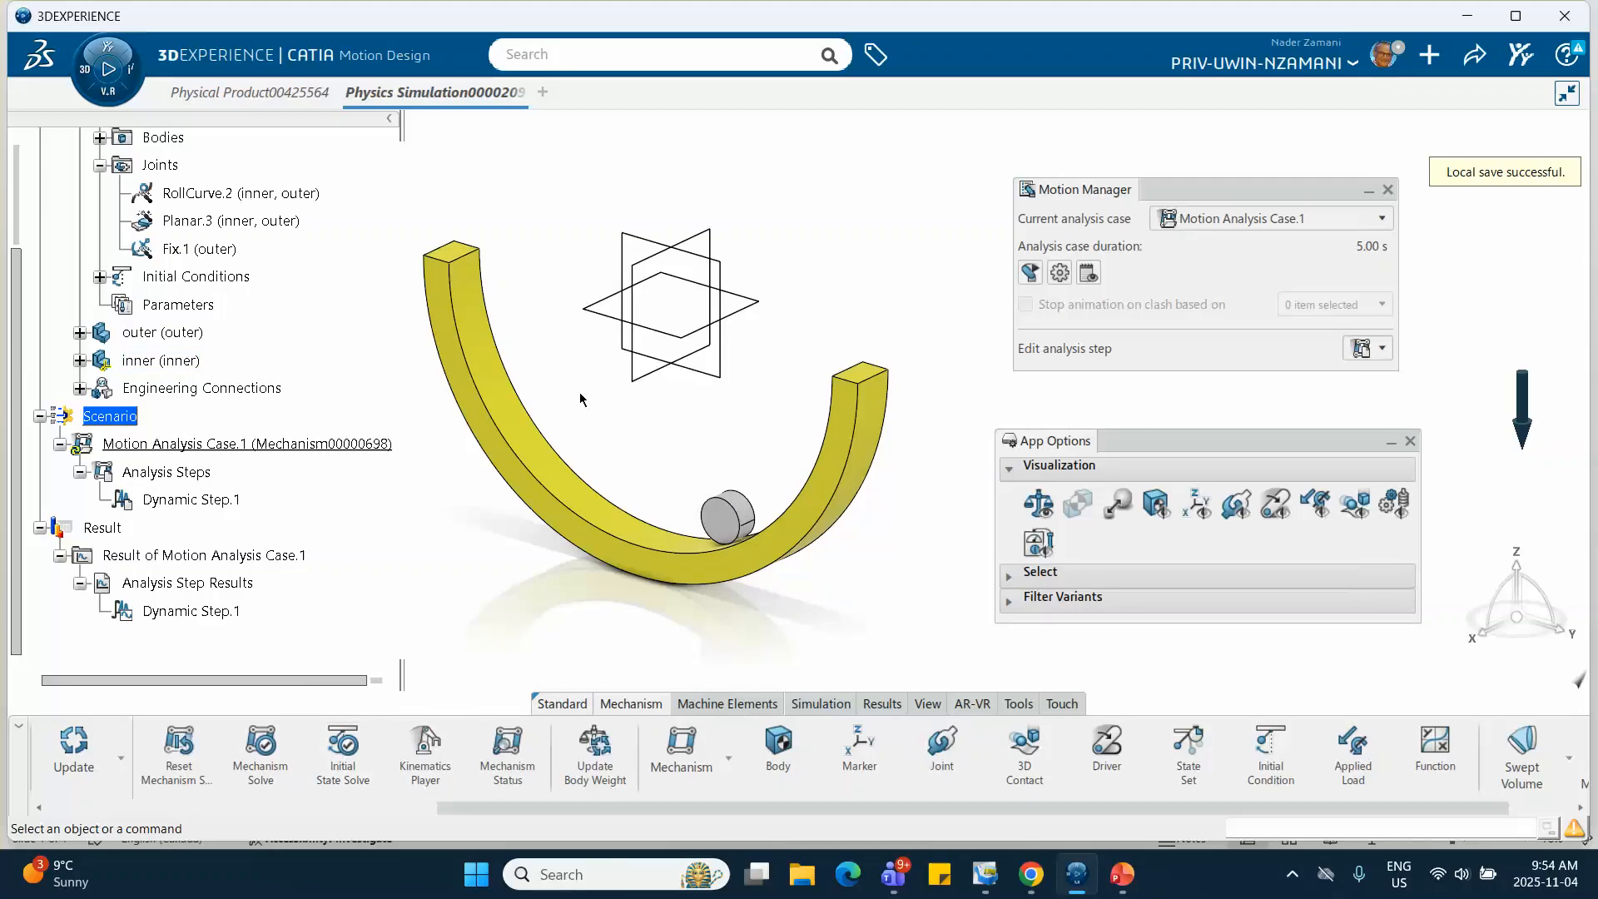
{"action": "left_click", "coordinate": [344, 745]}
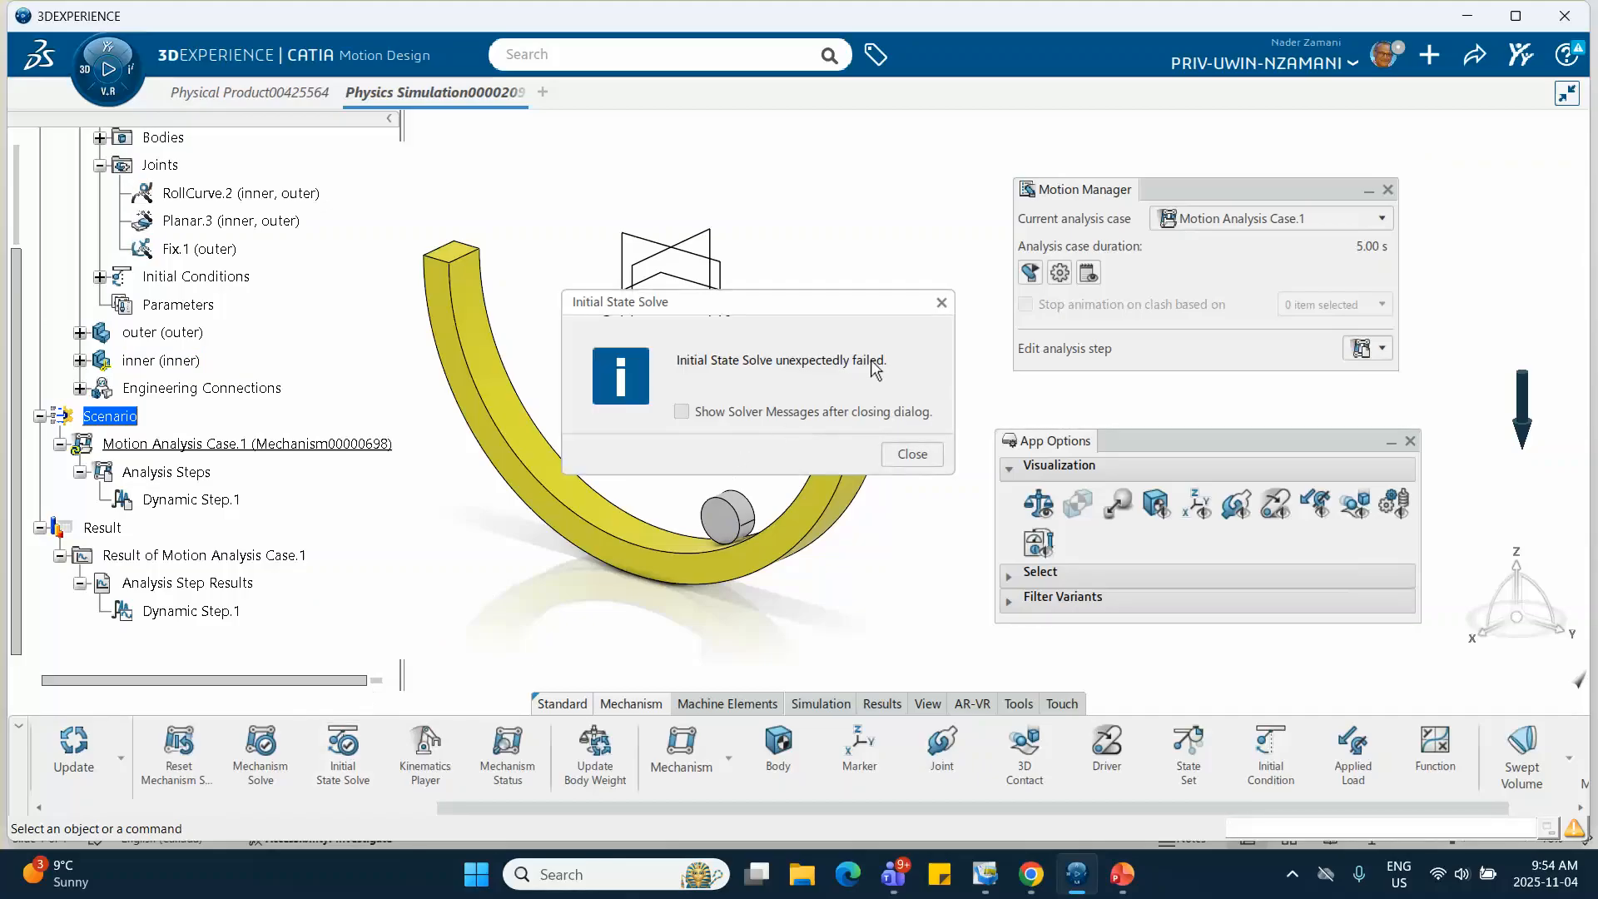
{"action": "left_click", "coordinate": [924, 457]}
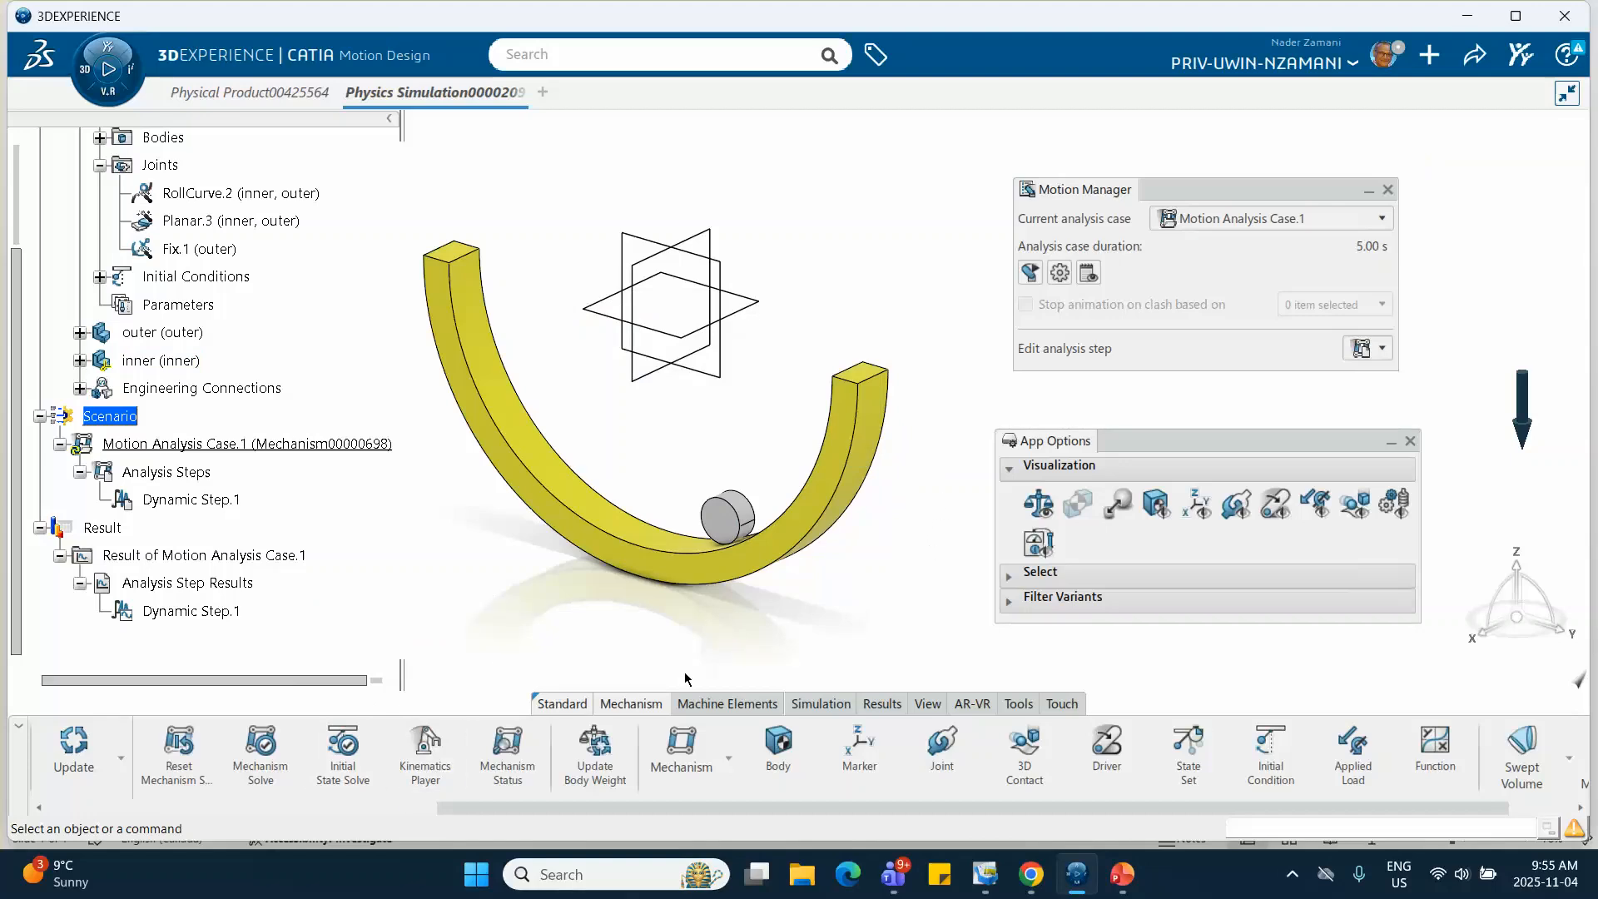
Run the motion analysis case and examine the solver messages for the initial condition calculation.
{"action": "left_click", "coordinate": [820, 704]}
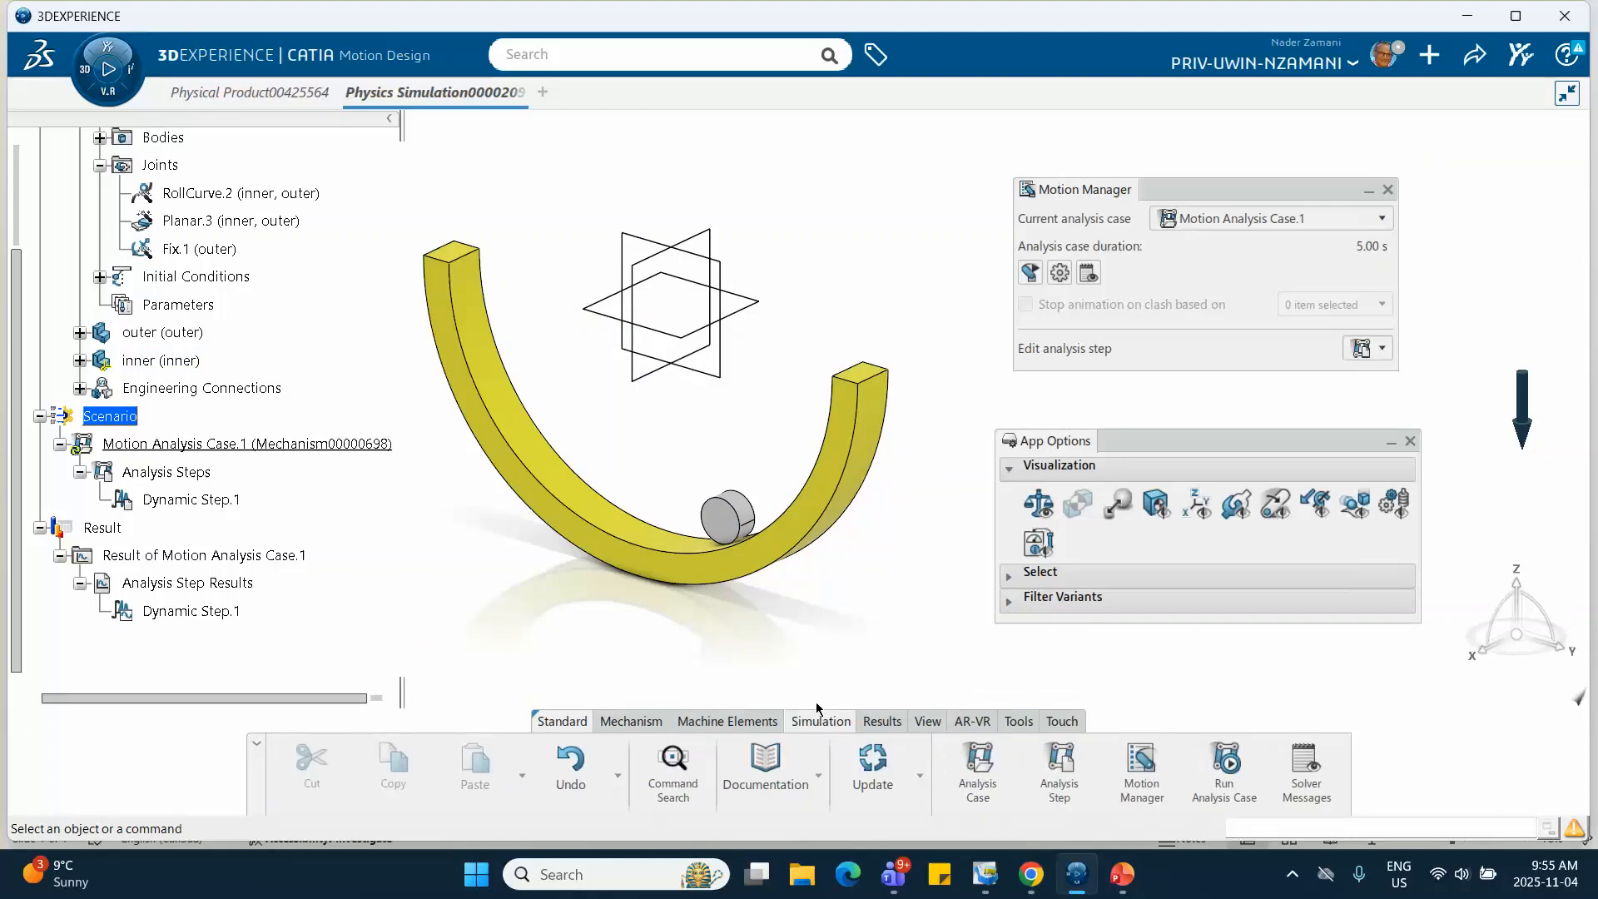
{"action": "left_click", "coordinate": [1224, 770]}
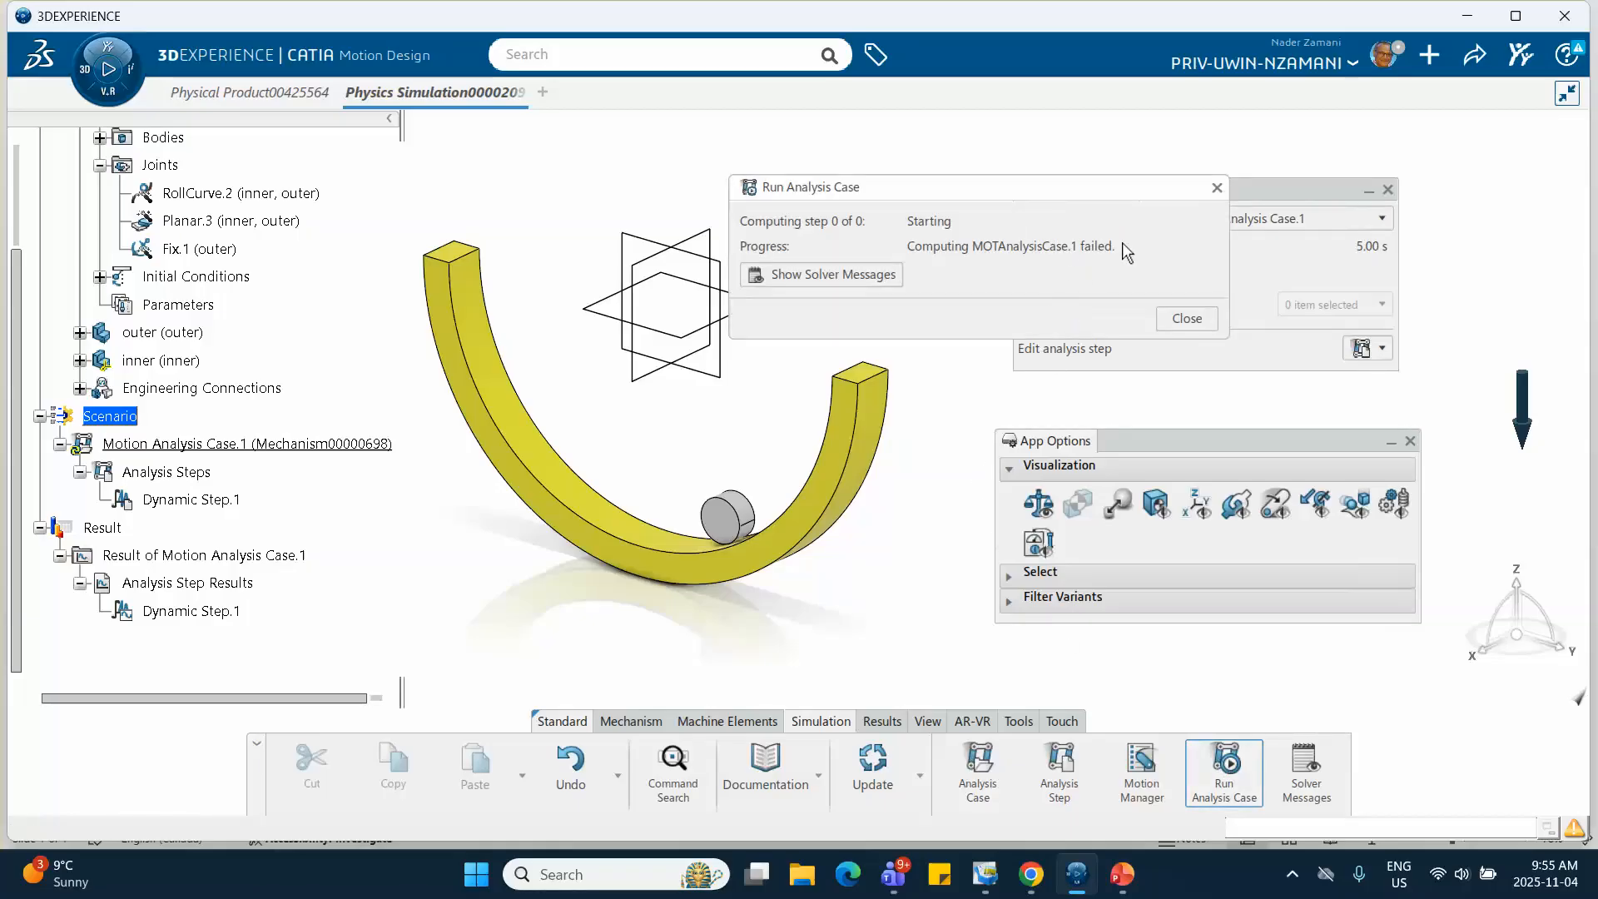
{"action": "left_click", "coordinate": [843, 281]}
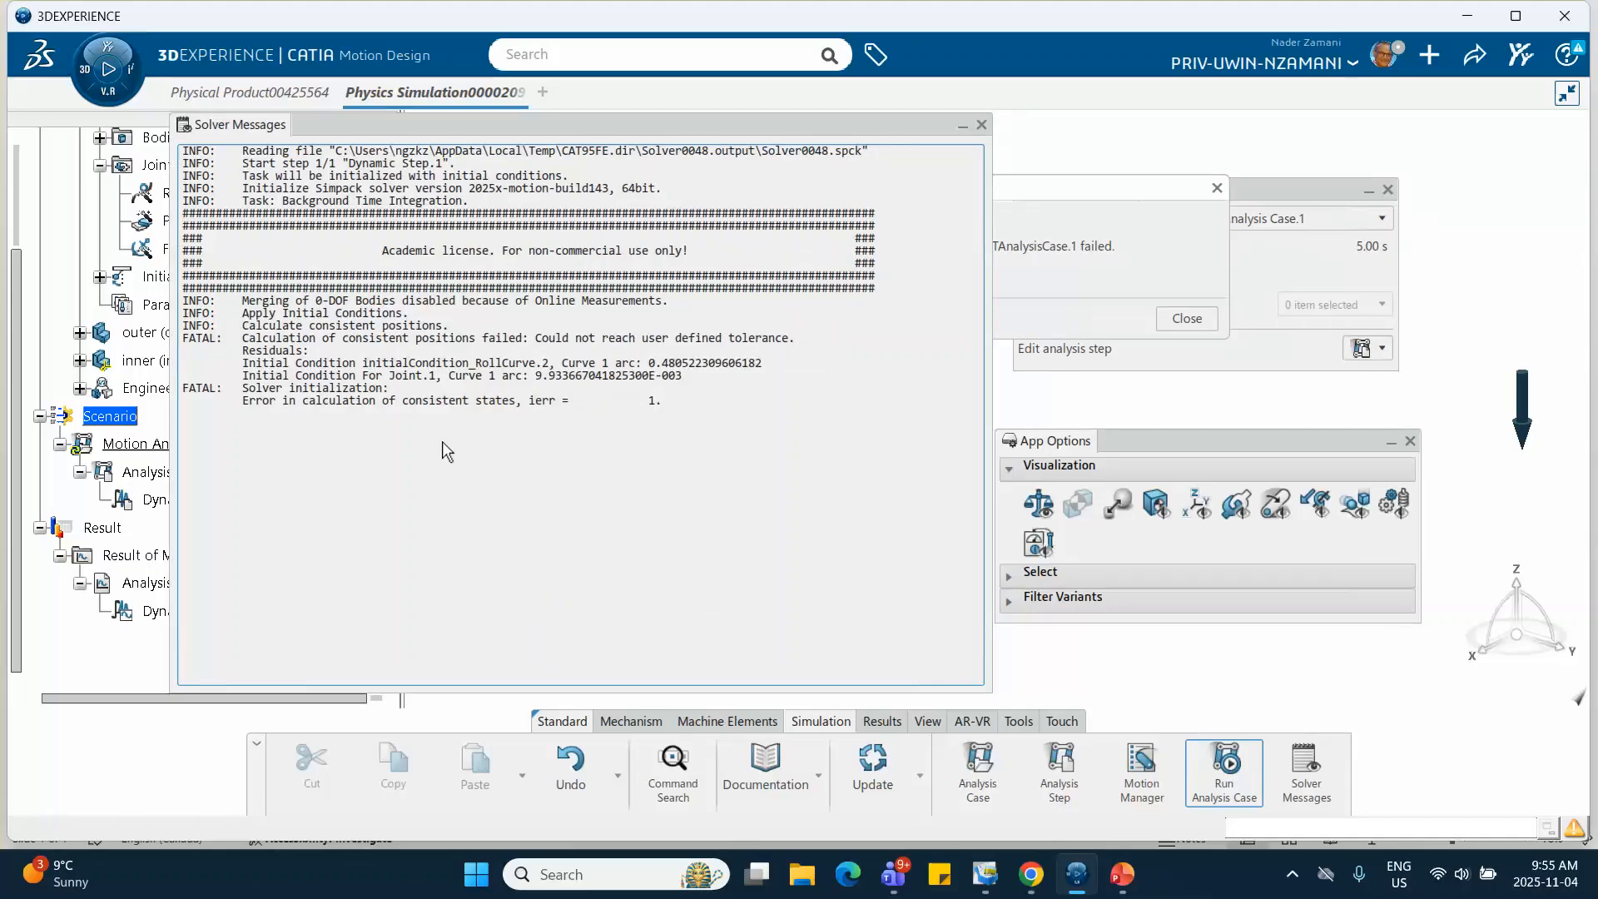
{"action": "left_click", "coordinate": [983, 126]}
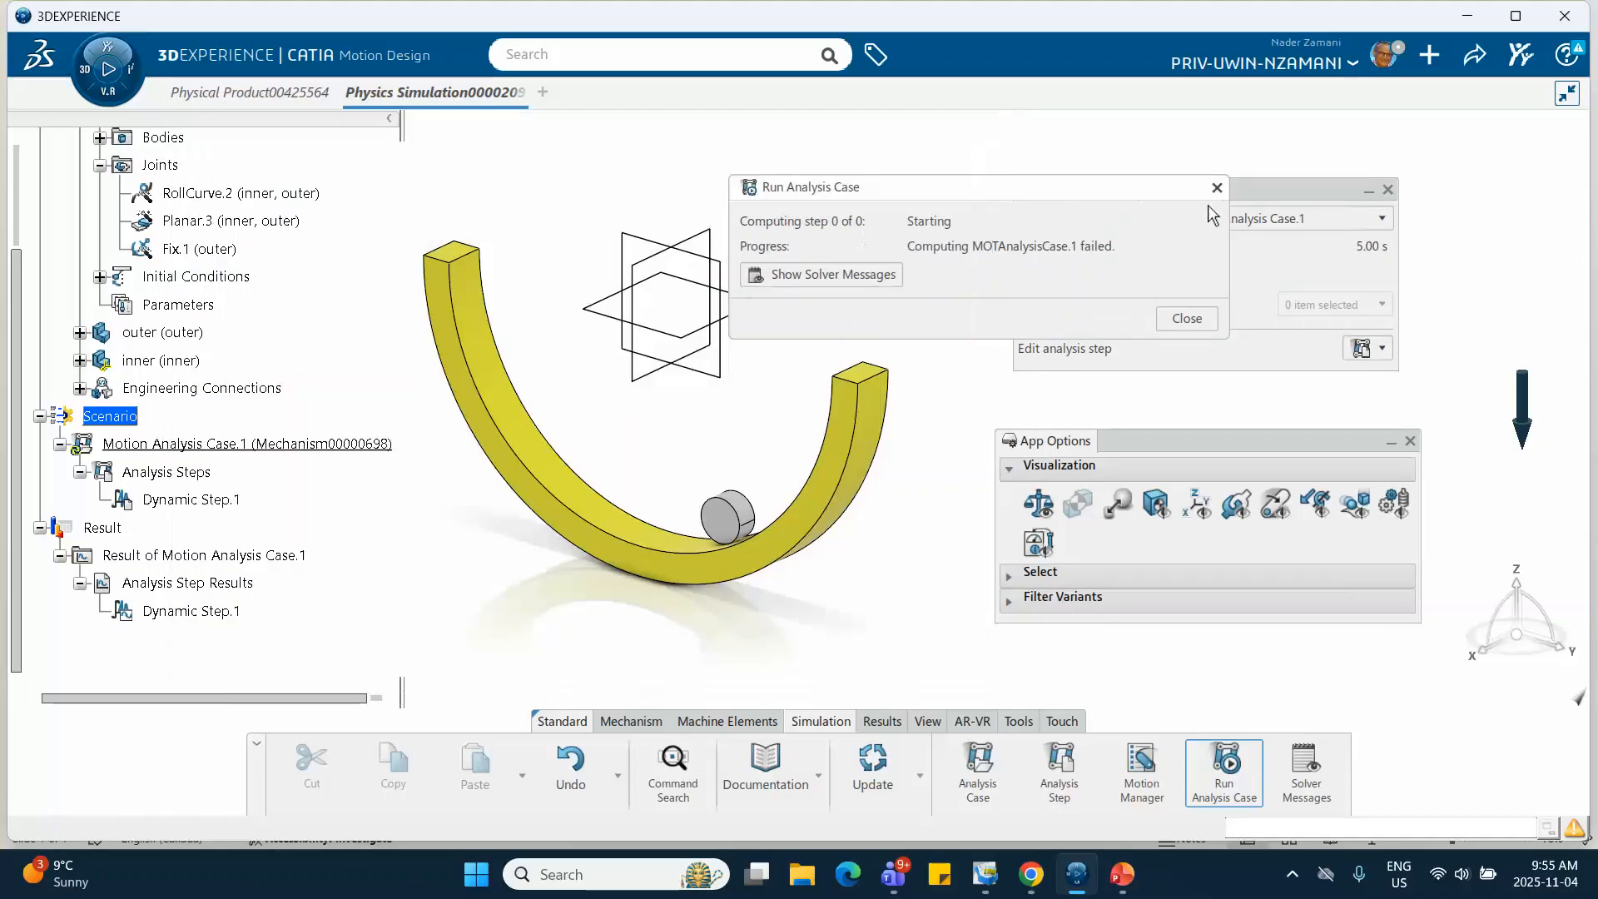
{"action": "left_click", "coordinate": [1187, 323]}
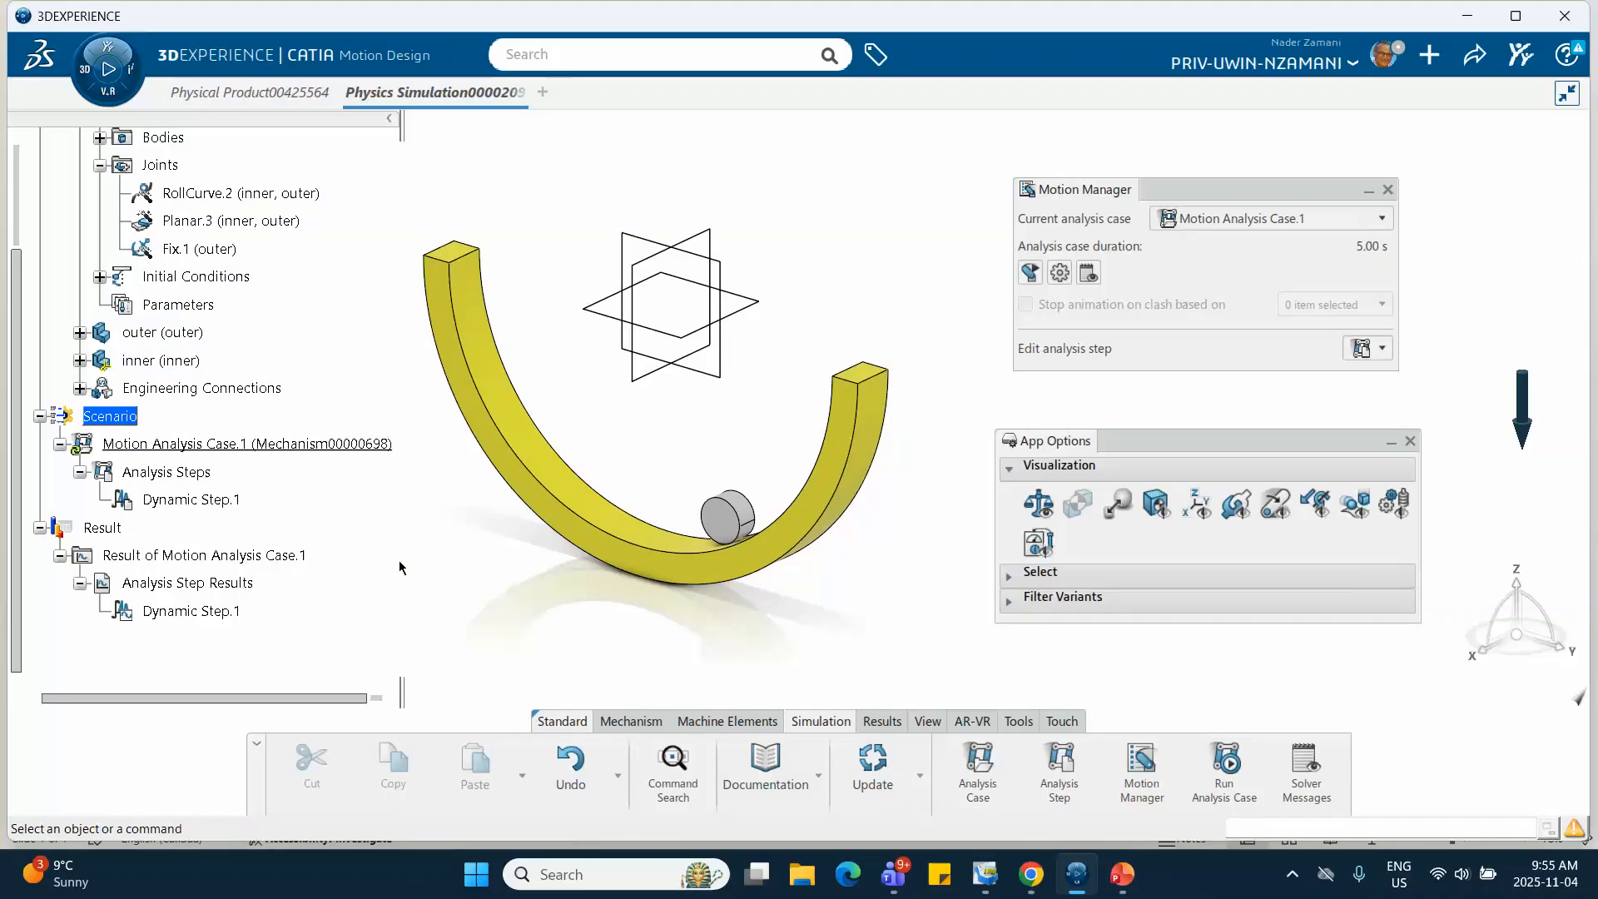
Review the problem slide in PowerPoint, return to Motion Design, and delete the RollCurve.2 joint from the mechanism.
{"action": "scroll", "coordinate": [244, 479], "scroll_direction": "up", "scroll_amount": 1}
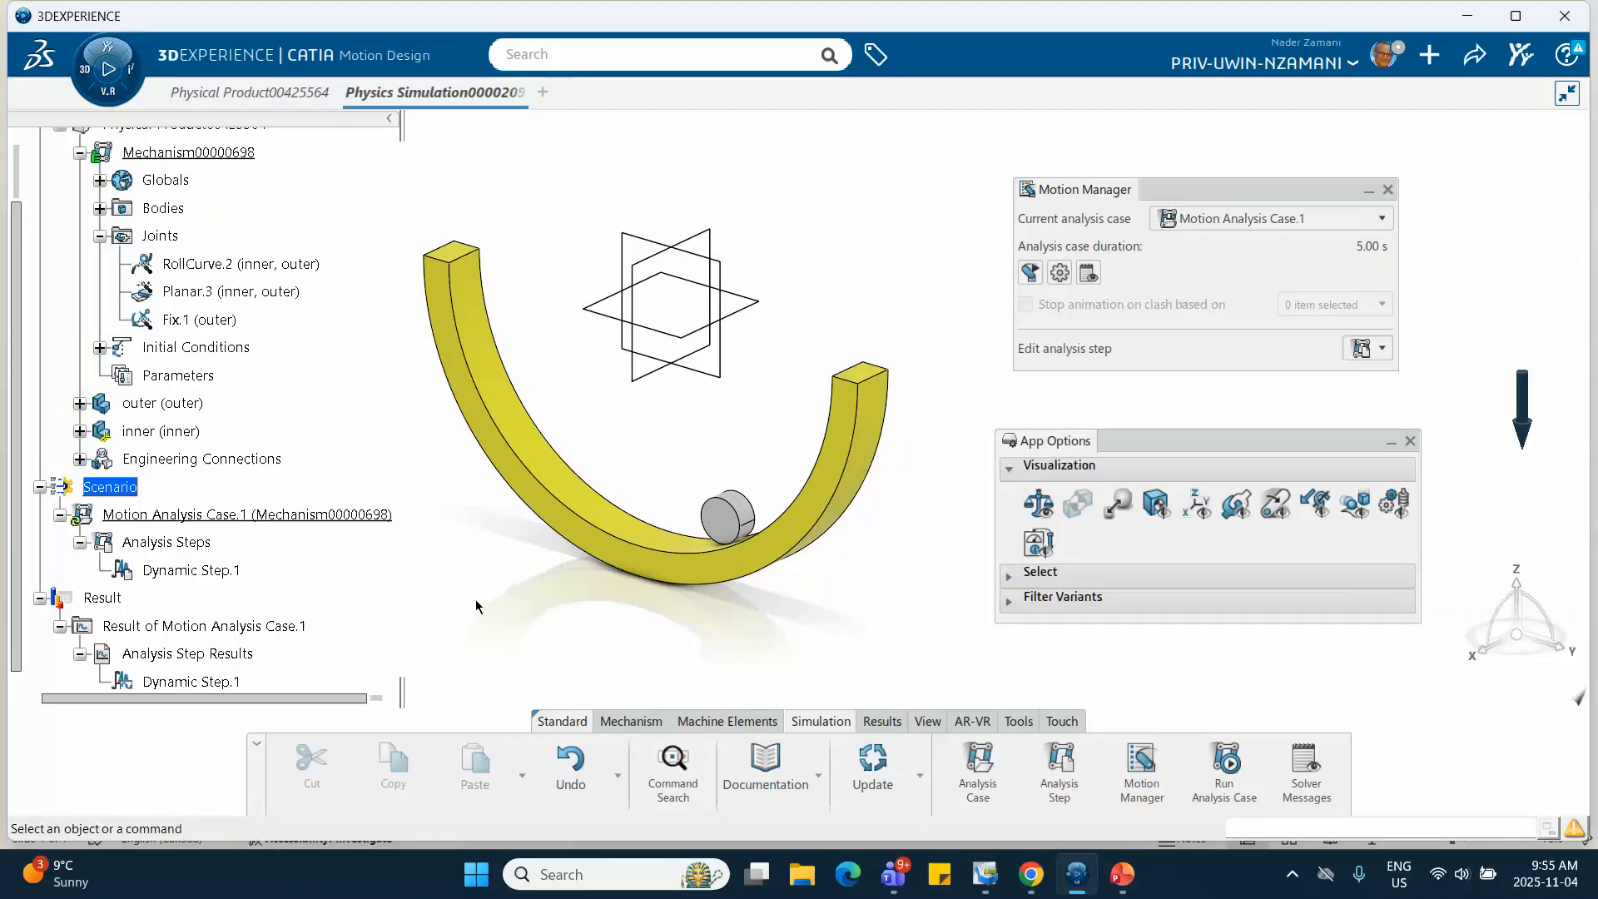
{"action": "left_click", "coordinate": [1122, 874]}
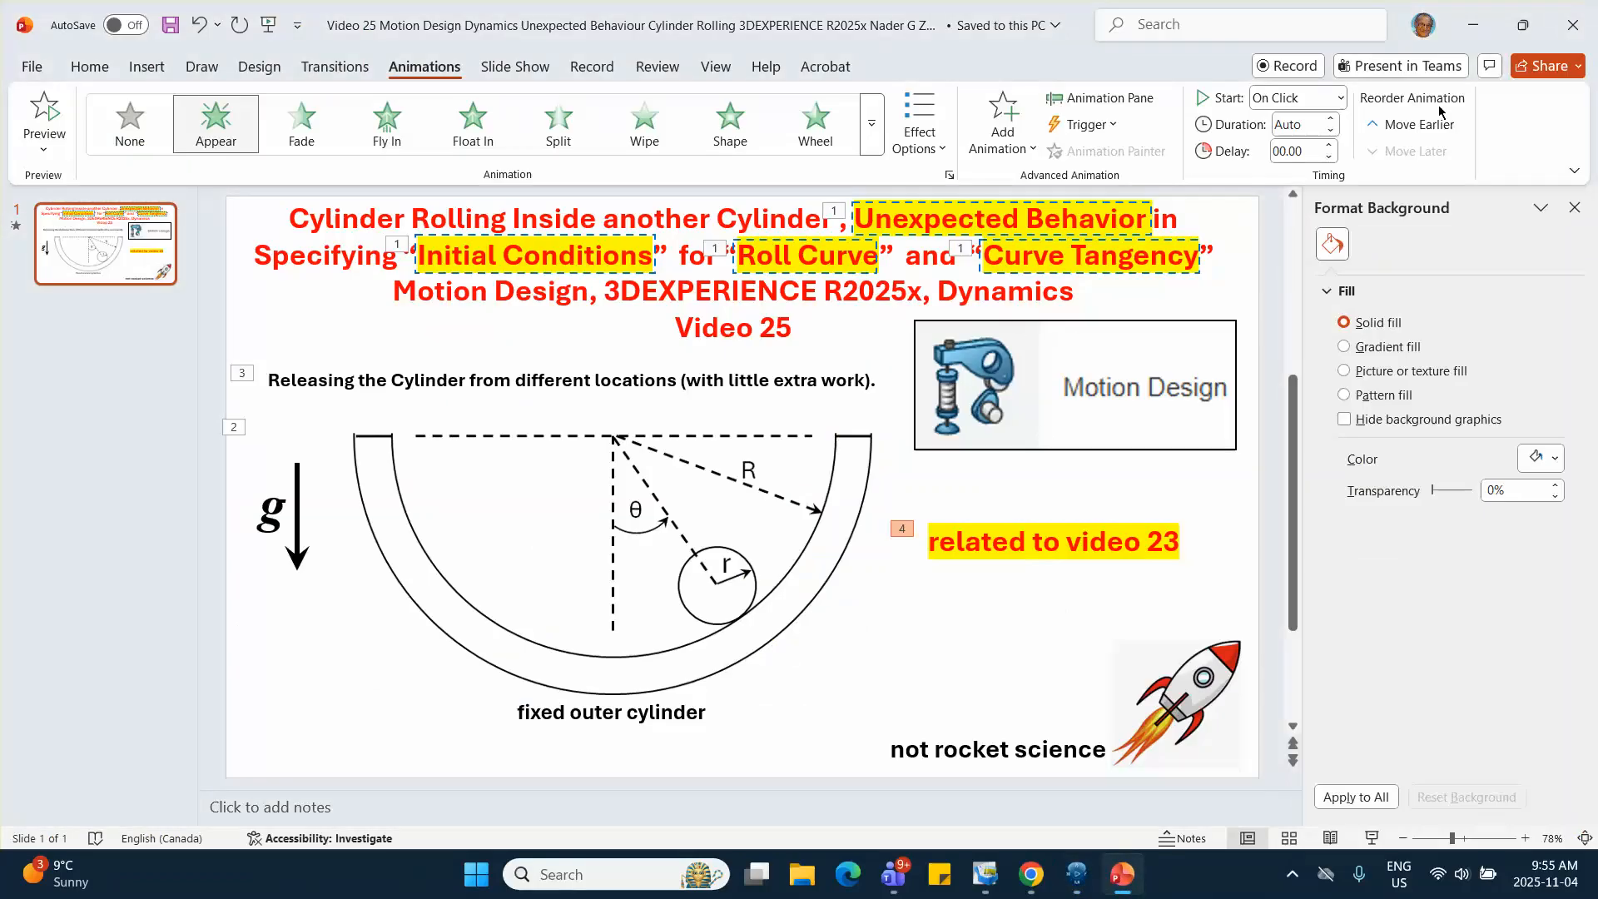
{"action": "left_click", "coordinate": [1473, 24]}
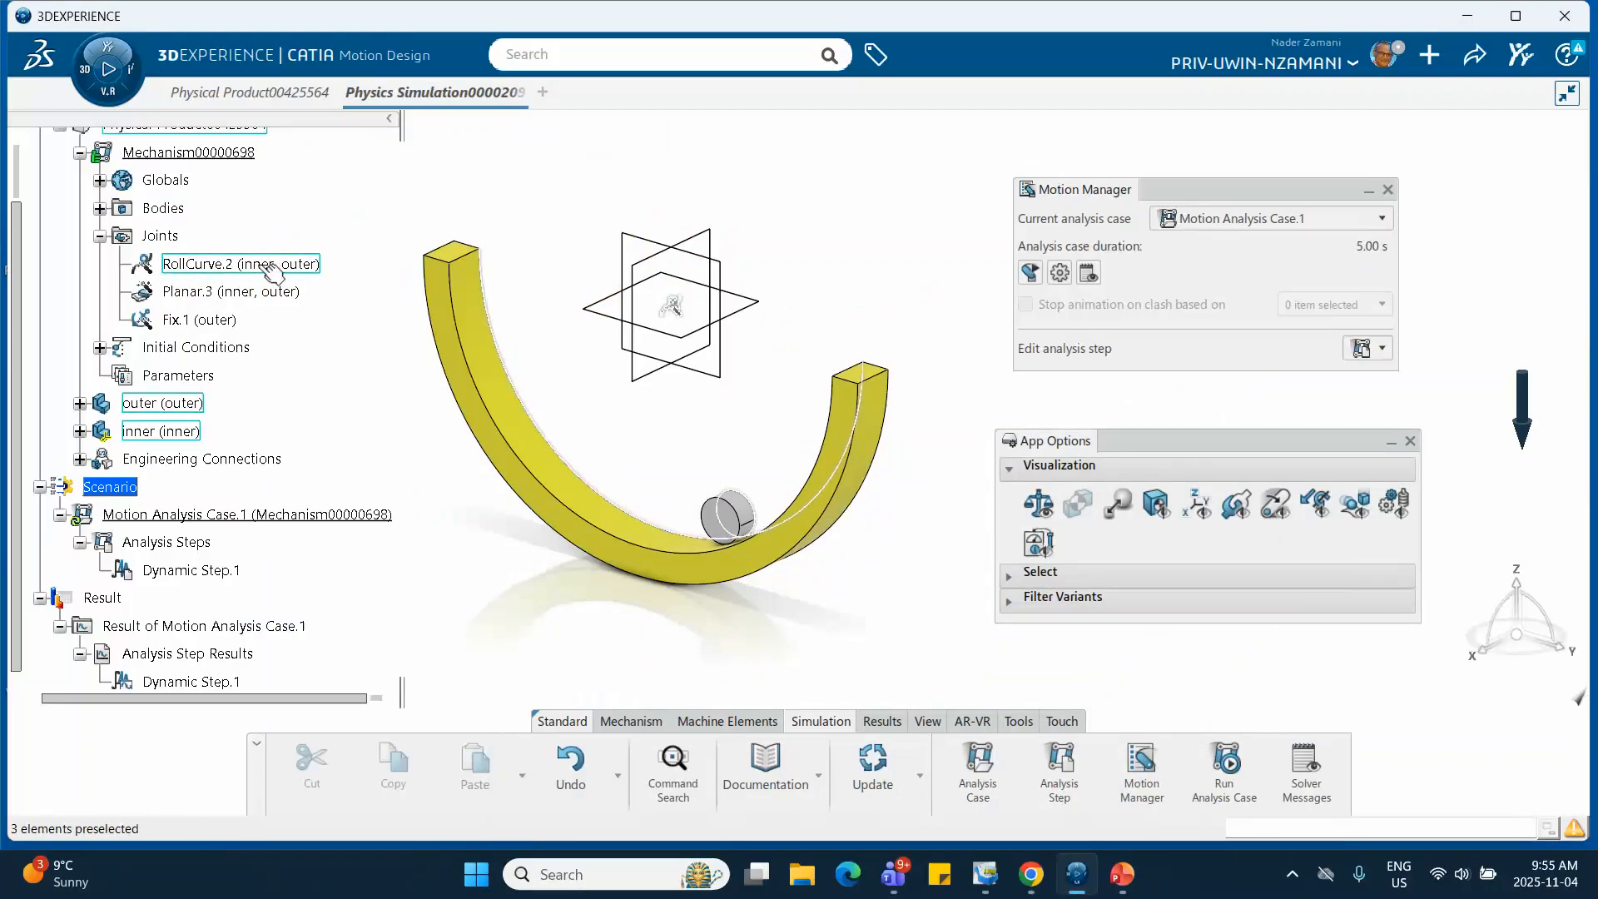
{"action": "right_click", "coordinate": [238, 265]}
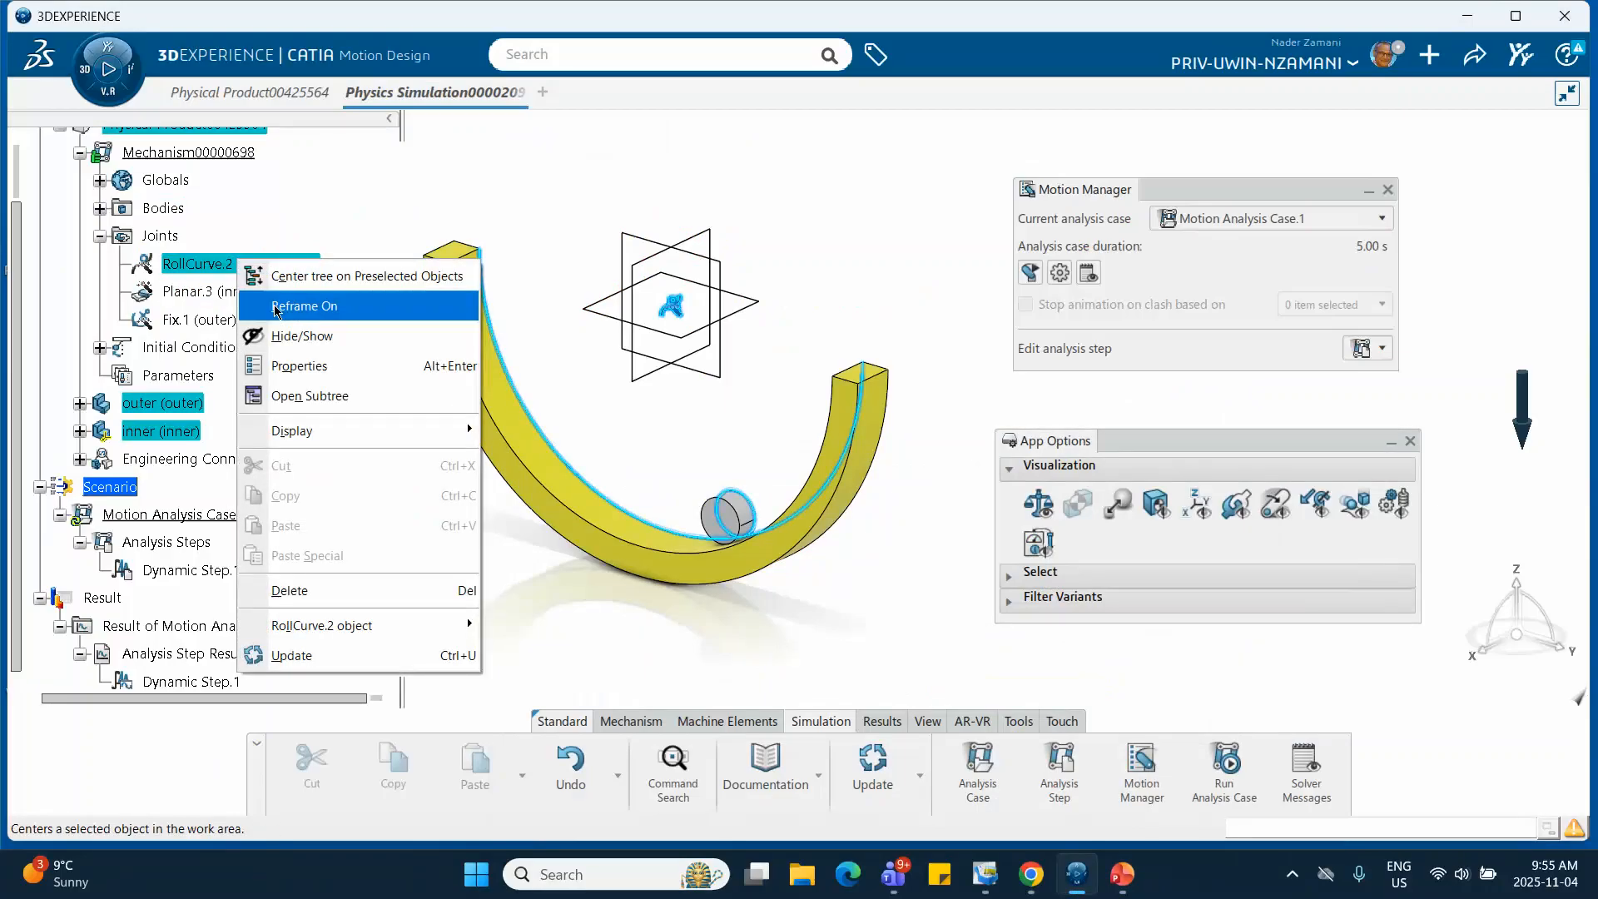
{"action": "left_click", "coordinate": [308, 589]}
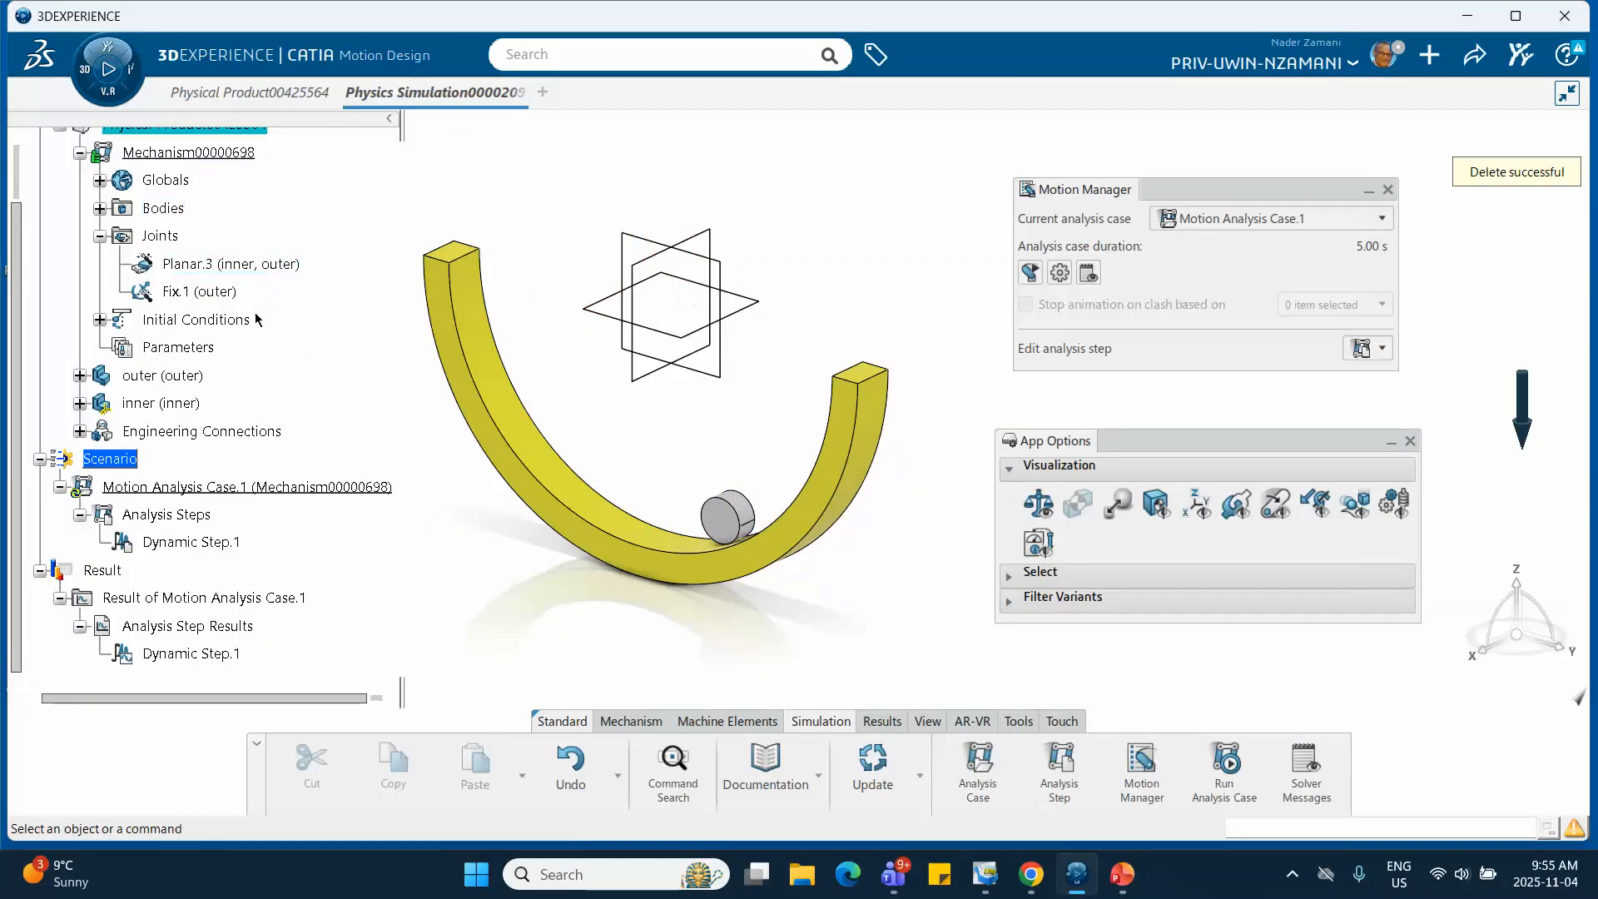
Expand the product's Engineering Connections and examine the connections between the inner and outer parts.
{"action": "left_click", "coordinate": [79, 431]}
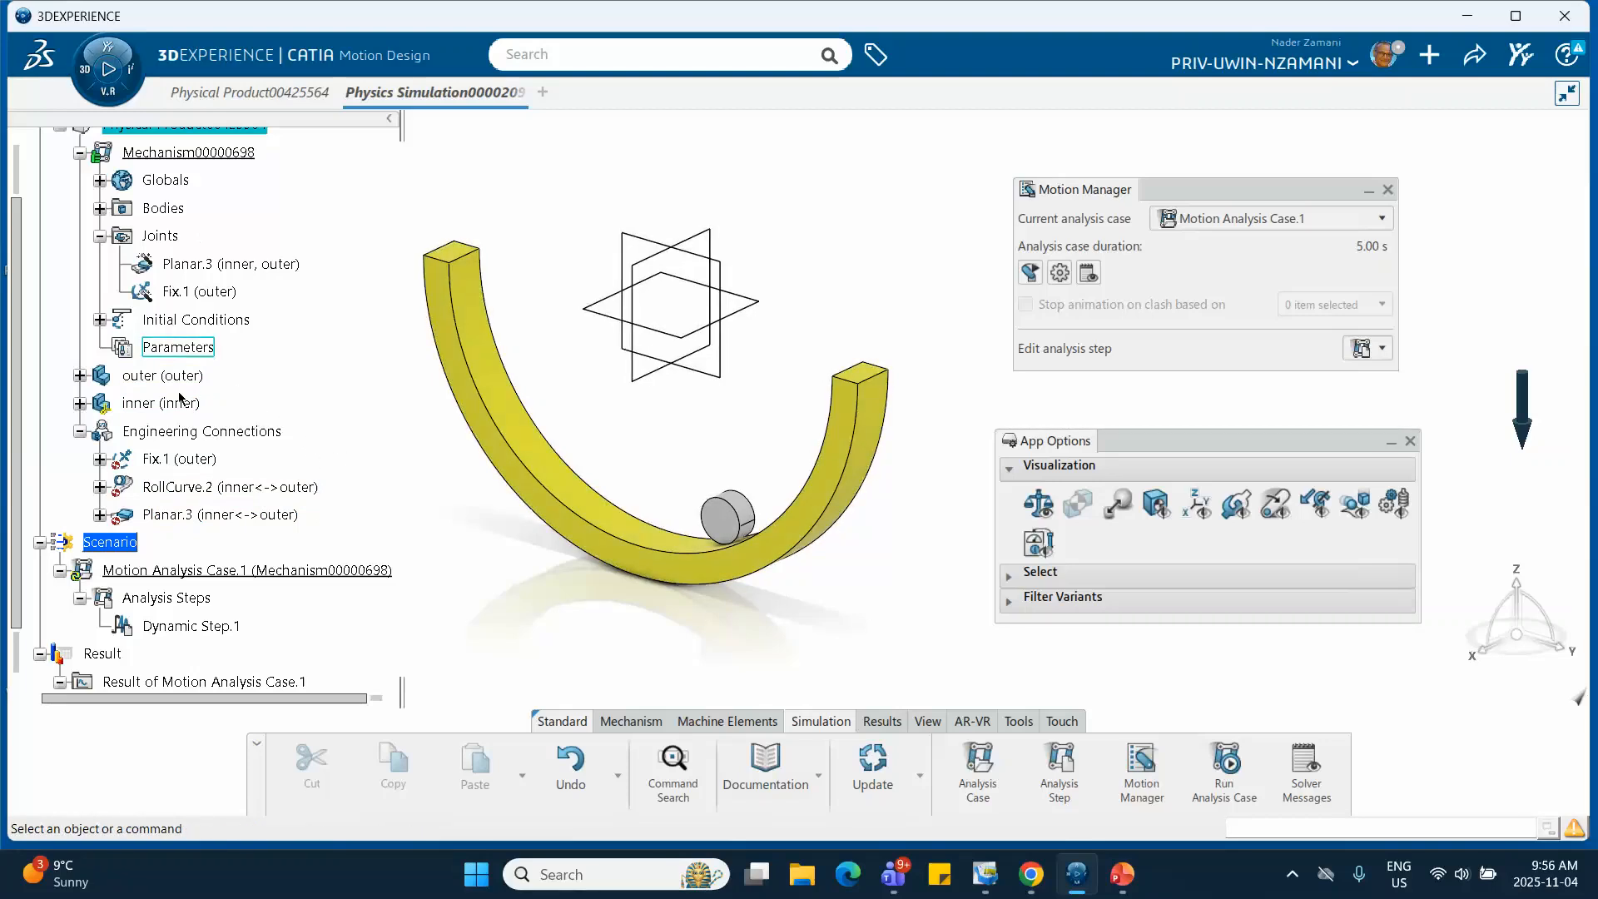
{"action": "scroll", "coordinate": [196, 439], "scroll_direction": "down", "scroll_amount": 1}
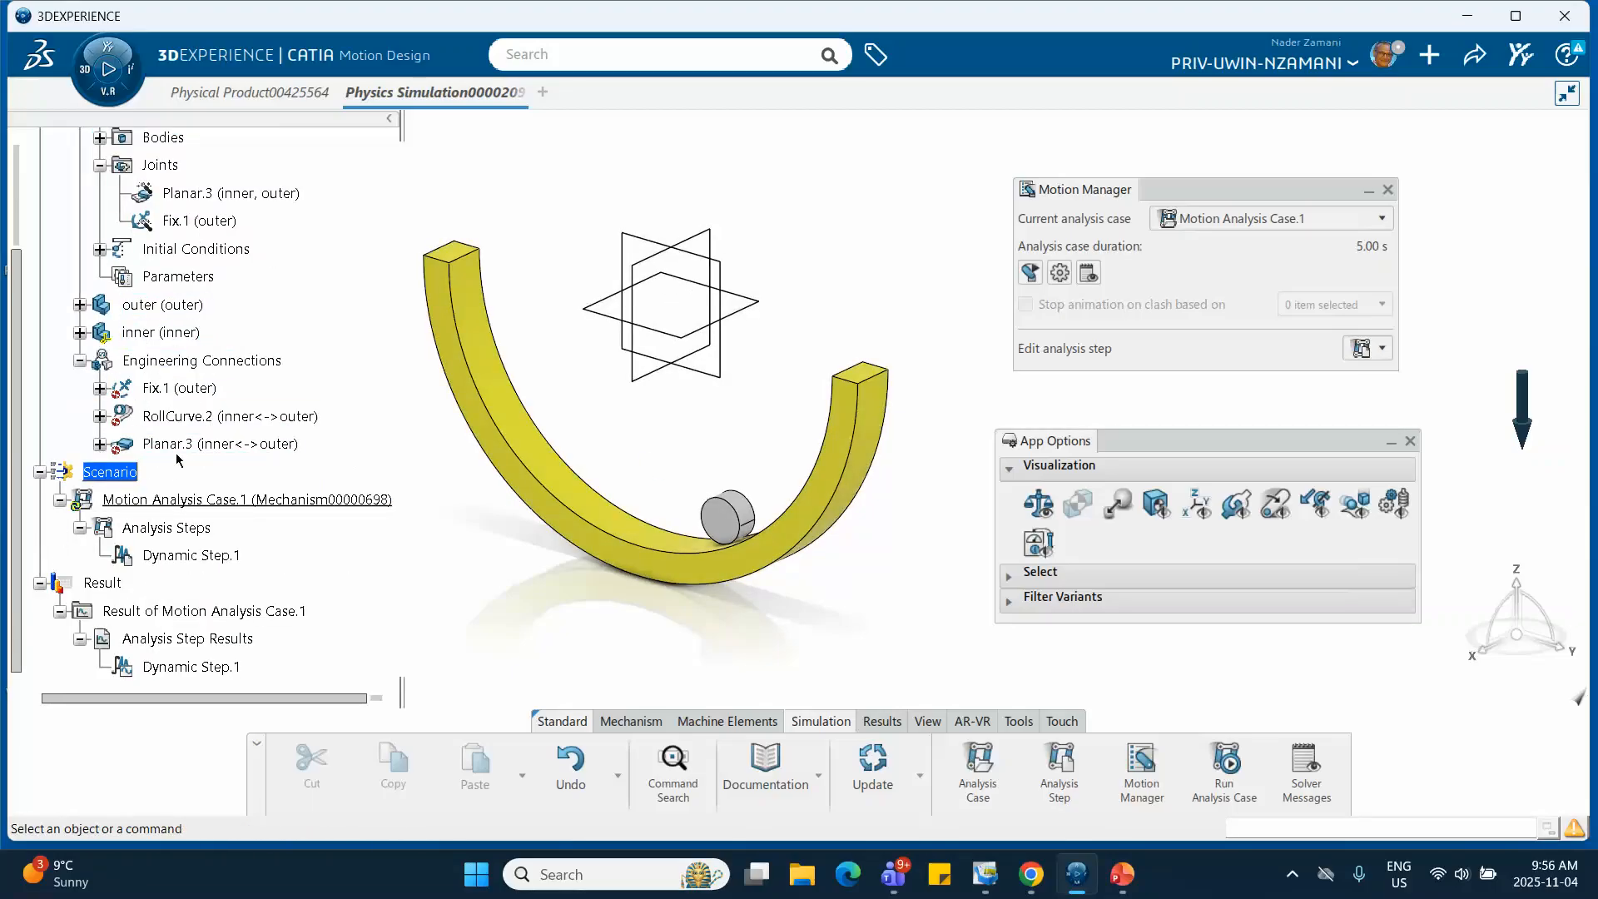
{"action": "scroll", "coordinate": [178, 458], "scroll_direction": "up", "scroll_amount": 1}
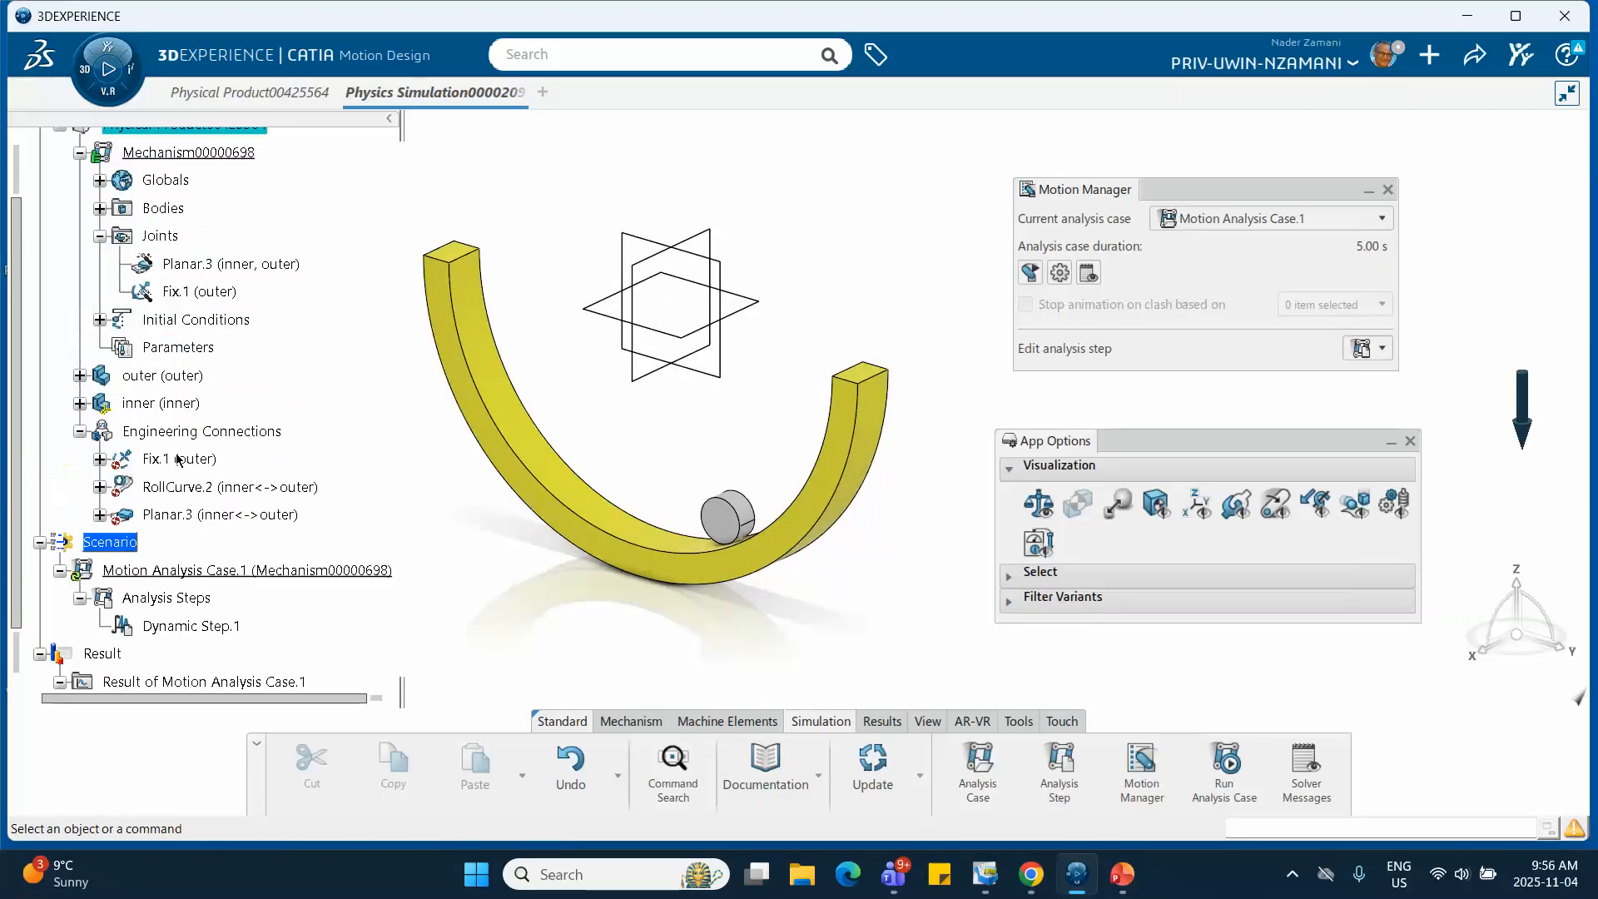
Delete the For Joint.1 initial condition with the missing reference from the mechanism.
{"action": "left_click", "coordinate": [100, 320]}
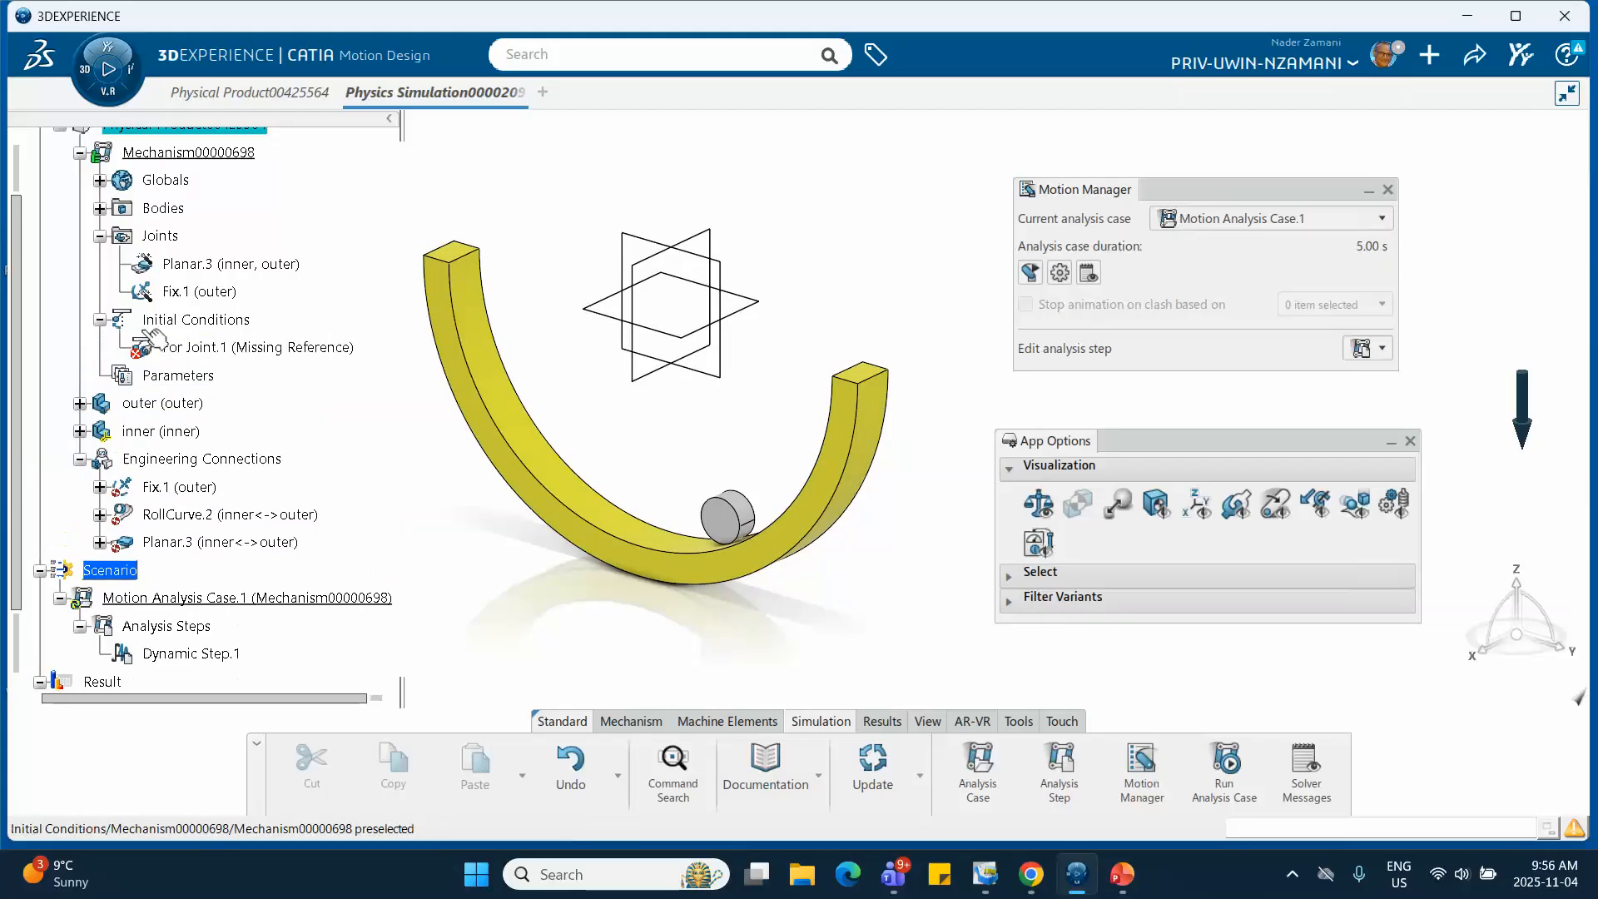
{"action": "right_click", "coordinate": [246, 352]}
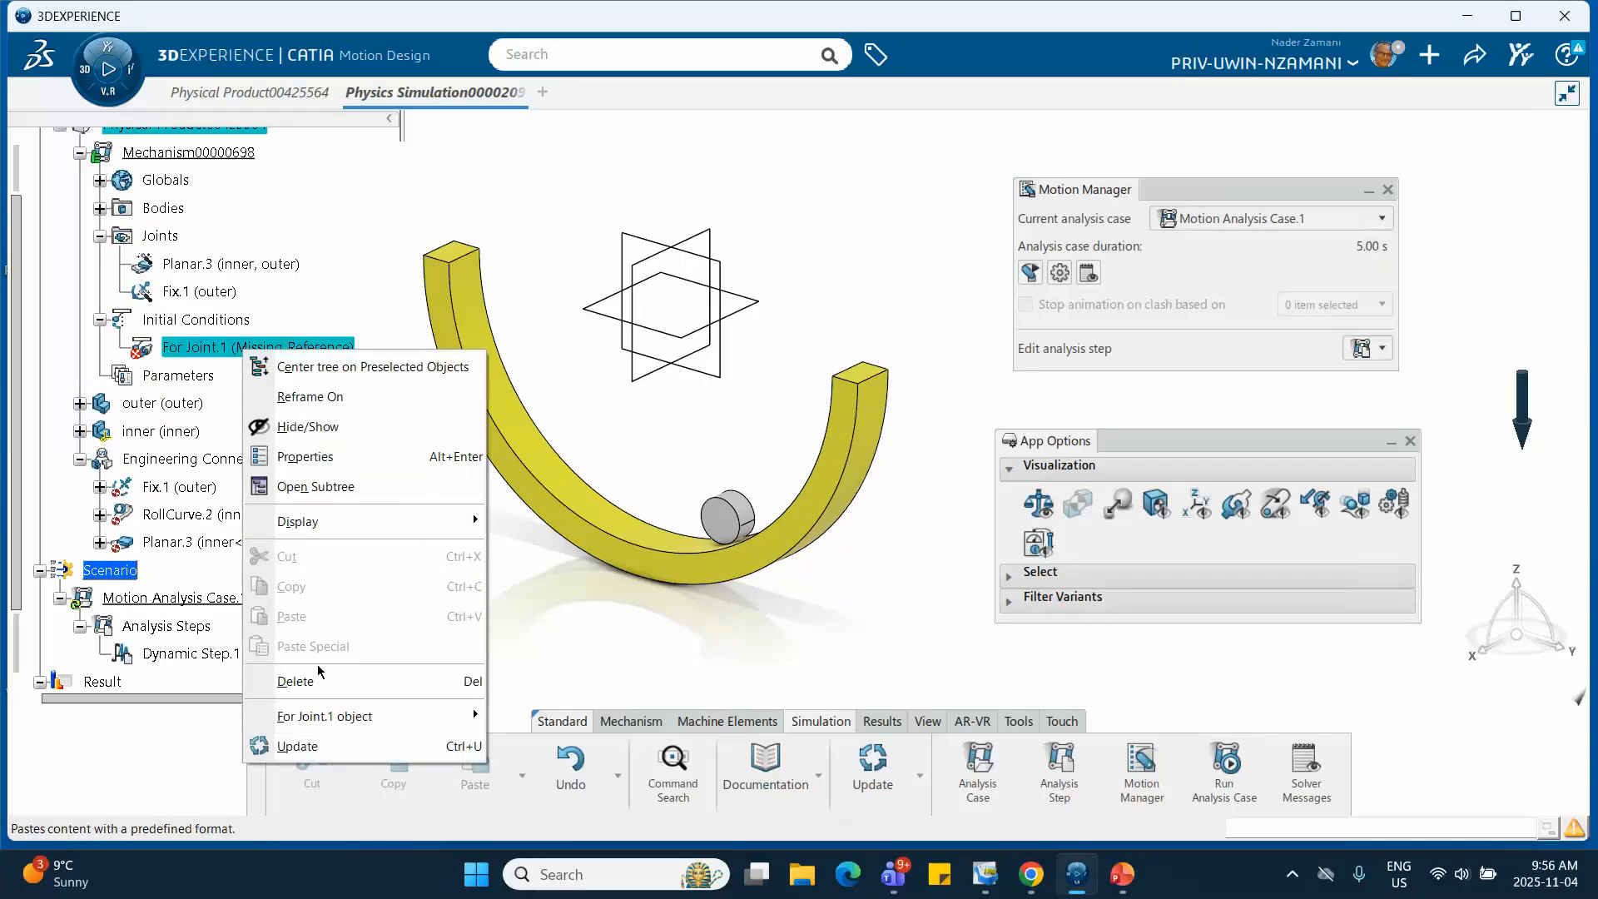
{"action": "left_click", "coordinate": [370, 244]}
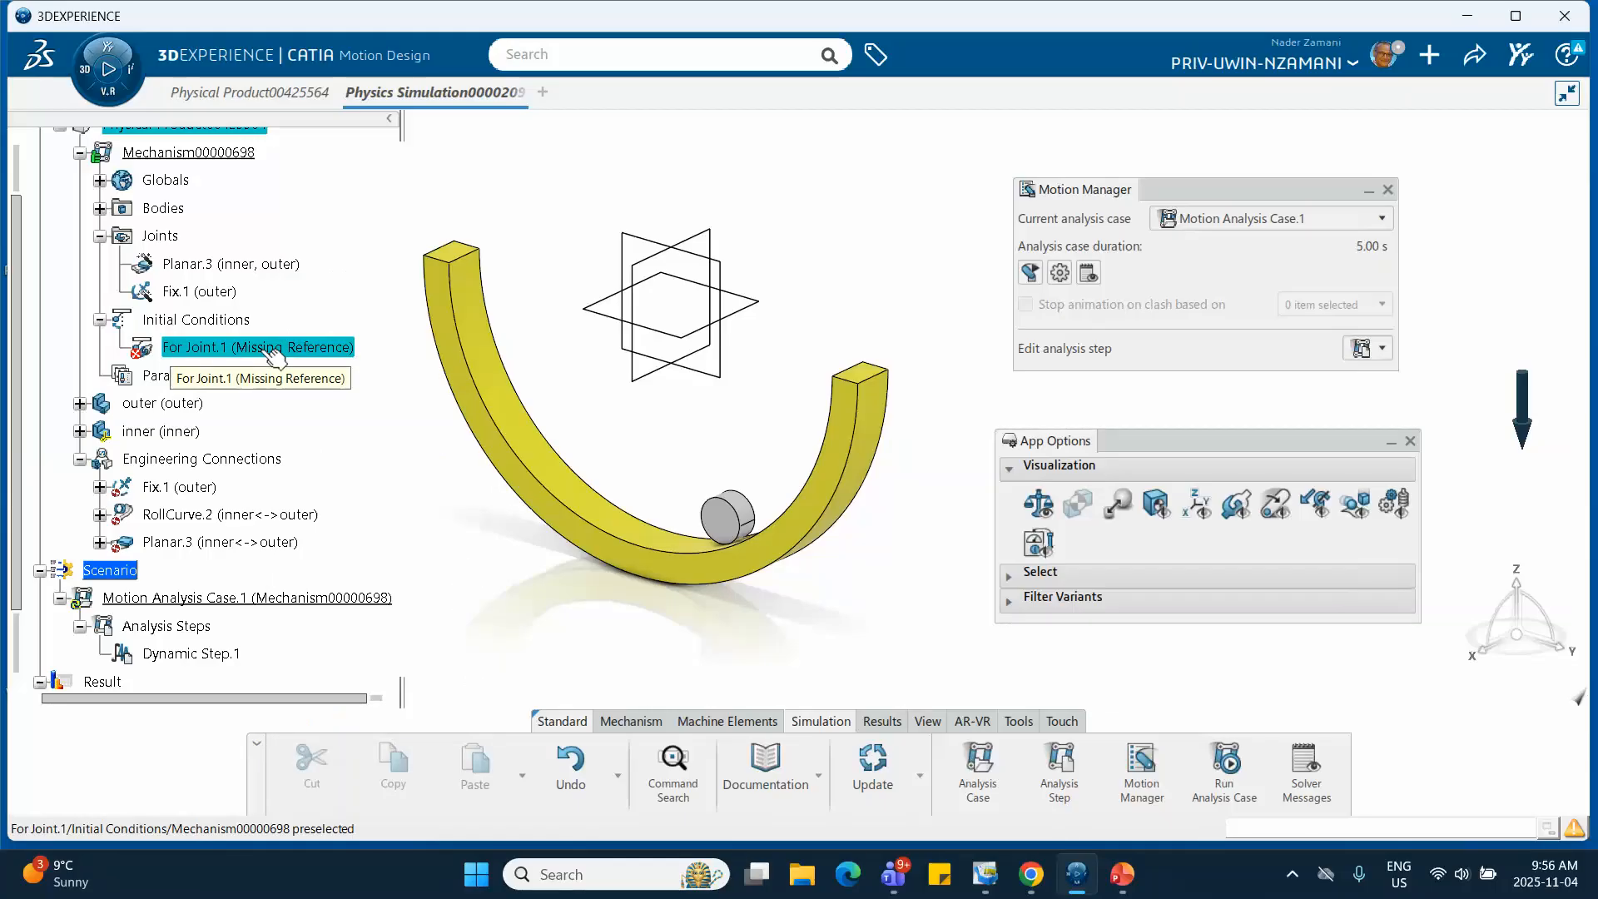
{"action": "left_click", "coordinate": [252, 350]}
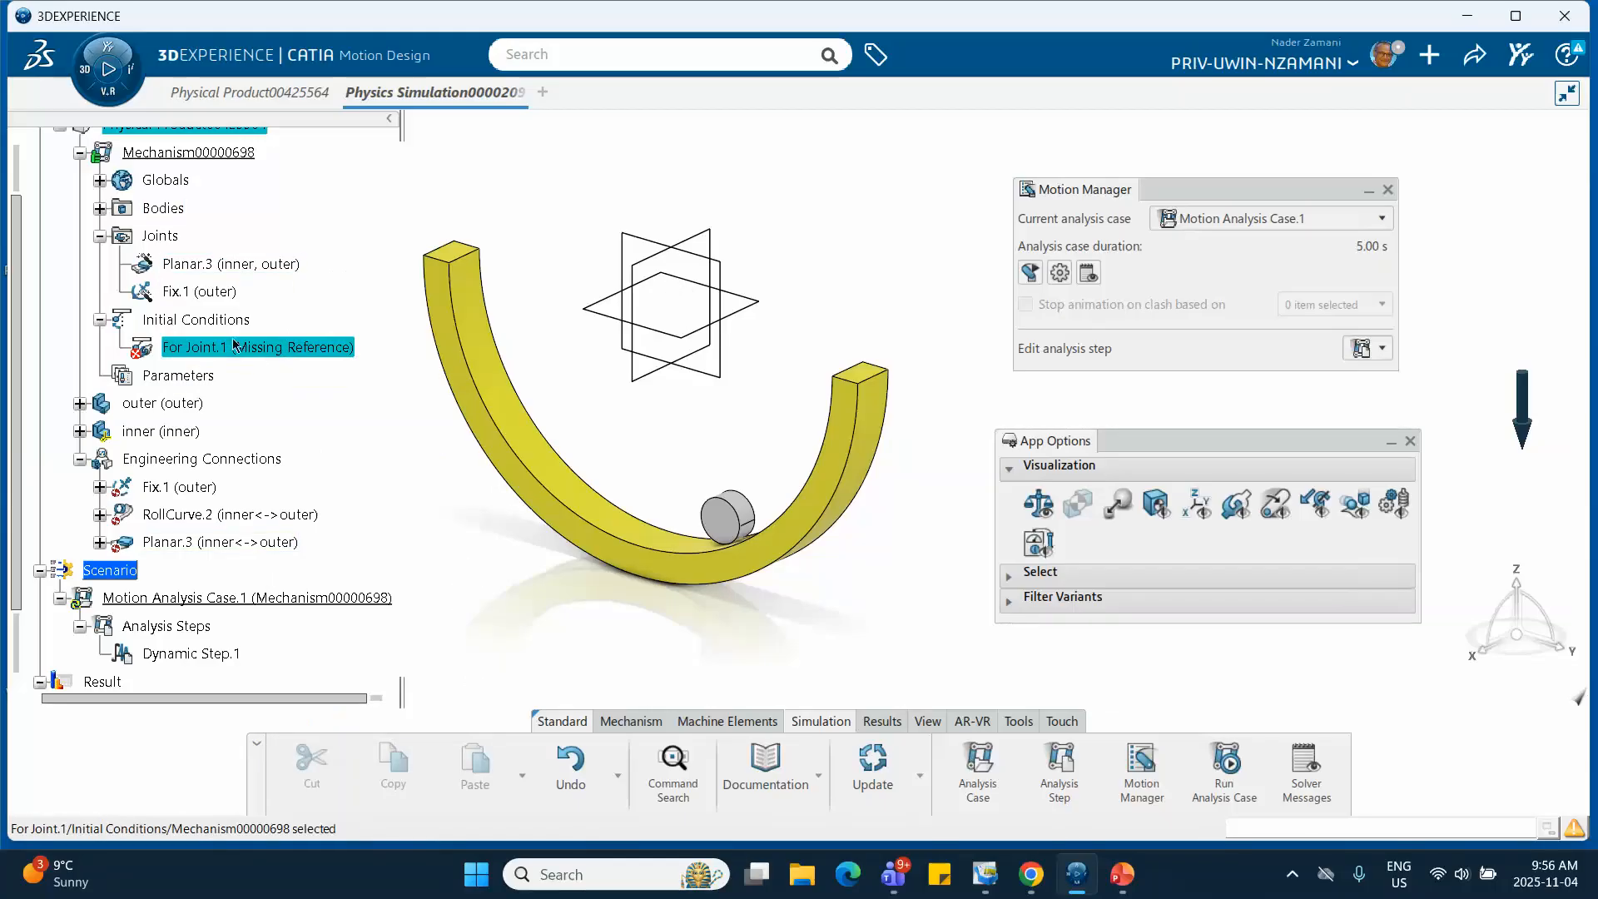
{"action": "right_click", "coordinate": [252, 350]}
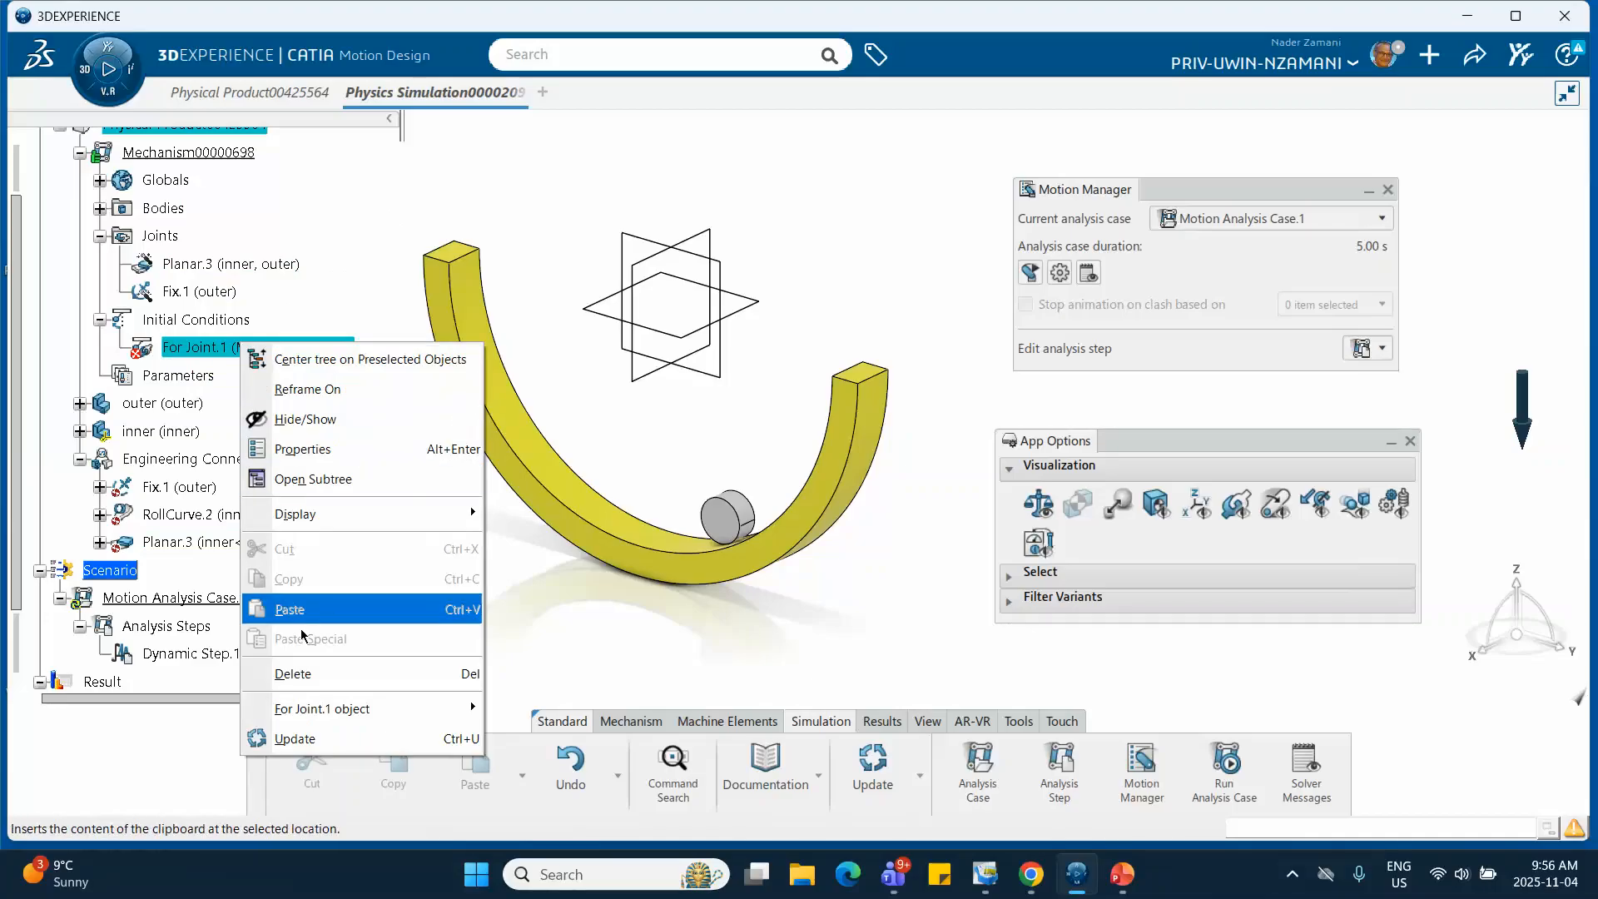
{"action": "left_click", "coordinate": [309, 671]}
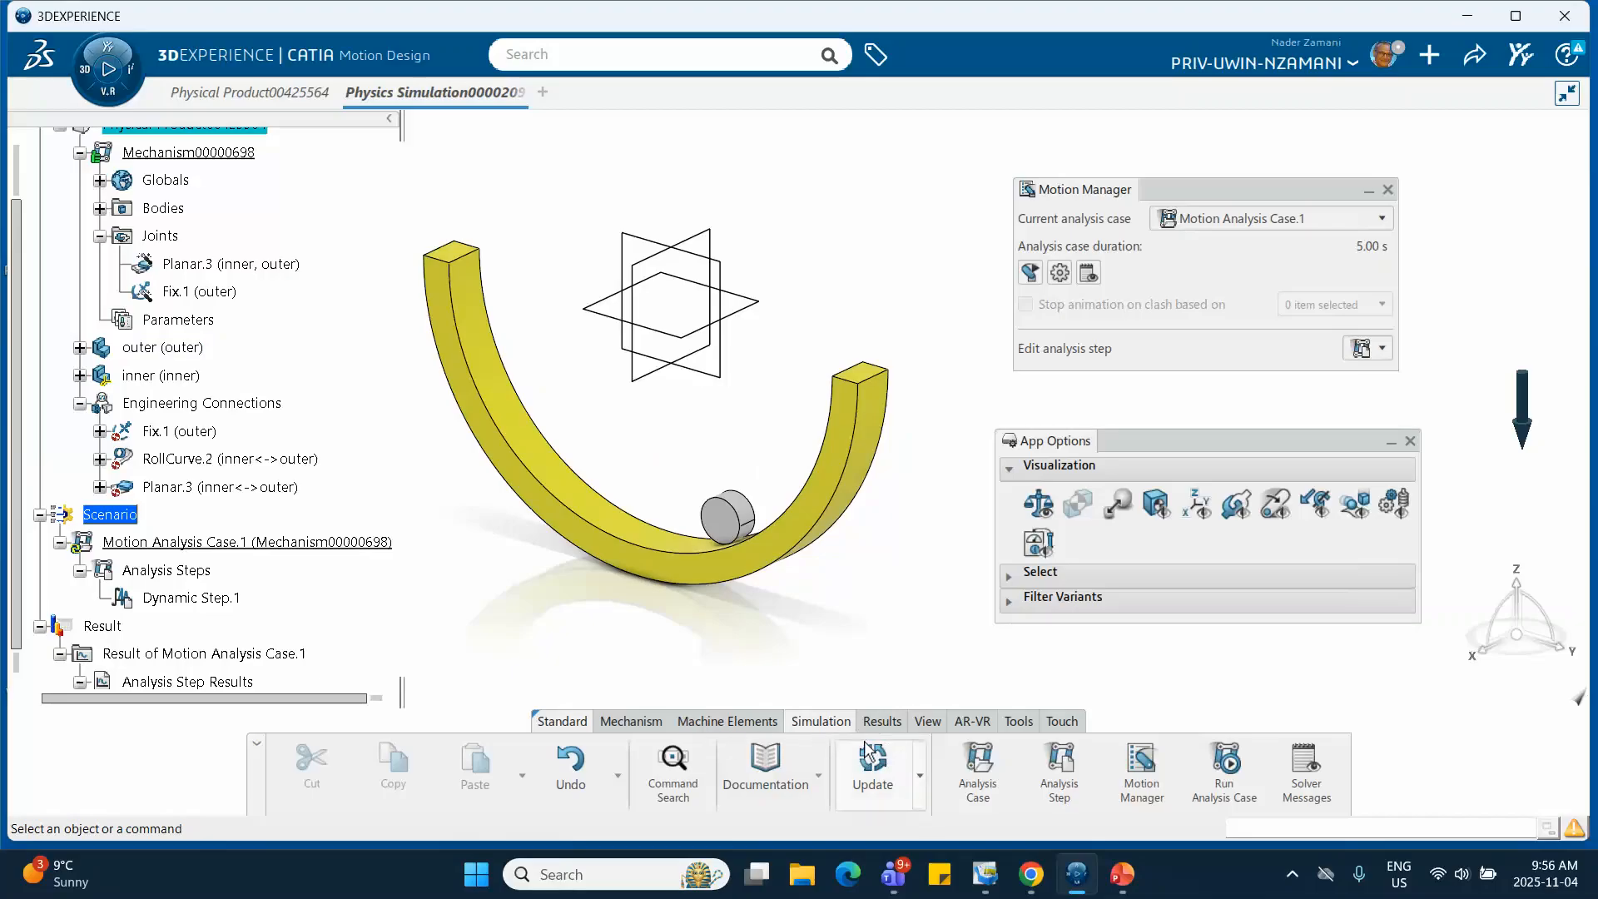
Create a new joint in the mechanism and set its type to Curve Tangency.
{"action": "left_click", "coordinate": [629, 721]}
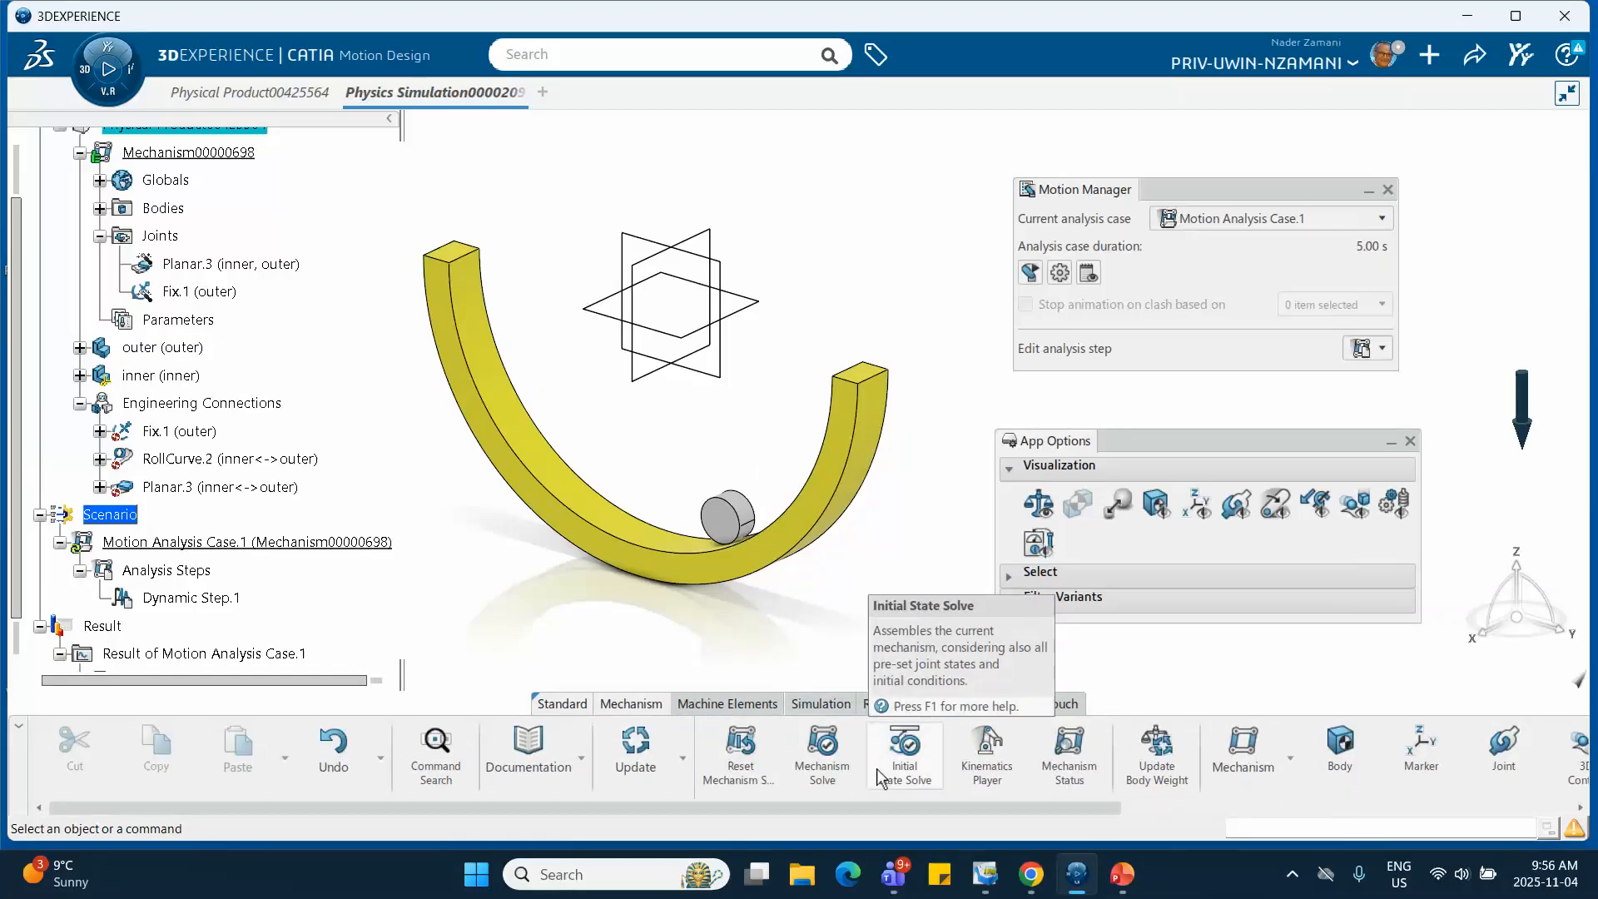
{"action": "scroll", "coordinate": [1142, 768], "scroll_direction": "right", "scroll_amount": 2}
{"action": "scroll", "coordinate": [1141, 767], "scroll_direction": "right", "scroll_amount": 2}
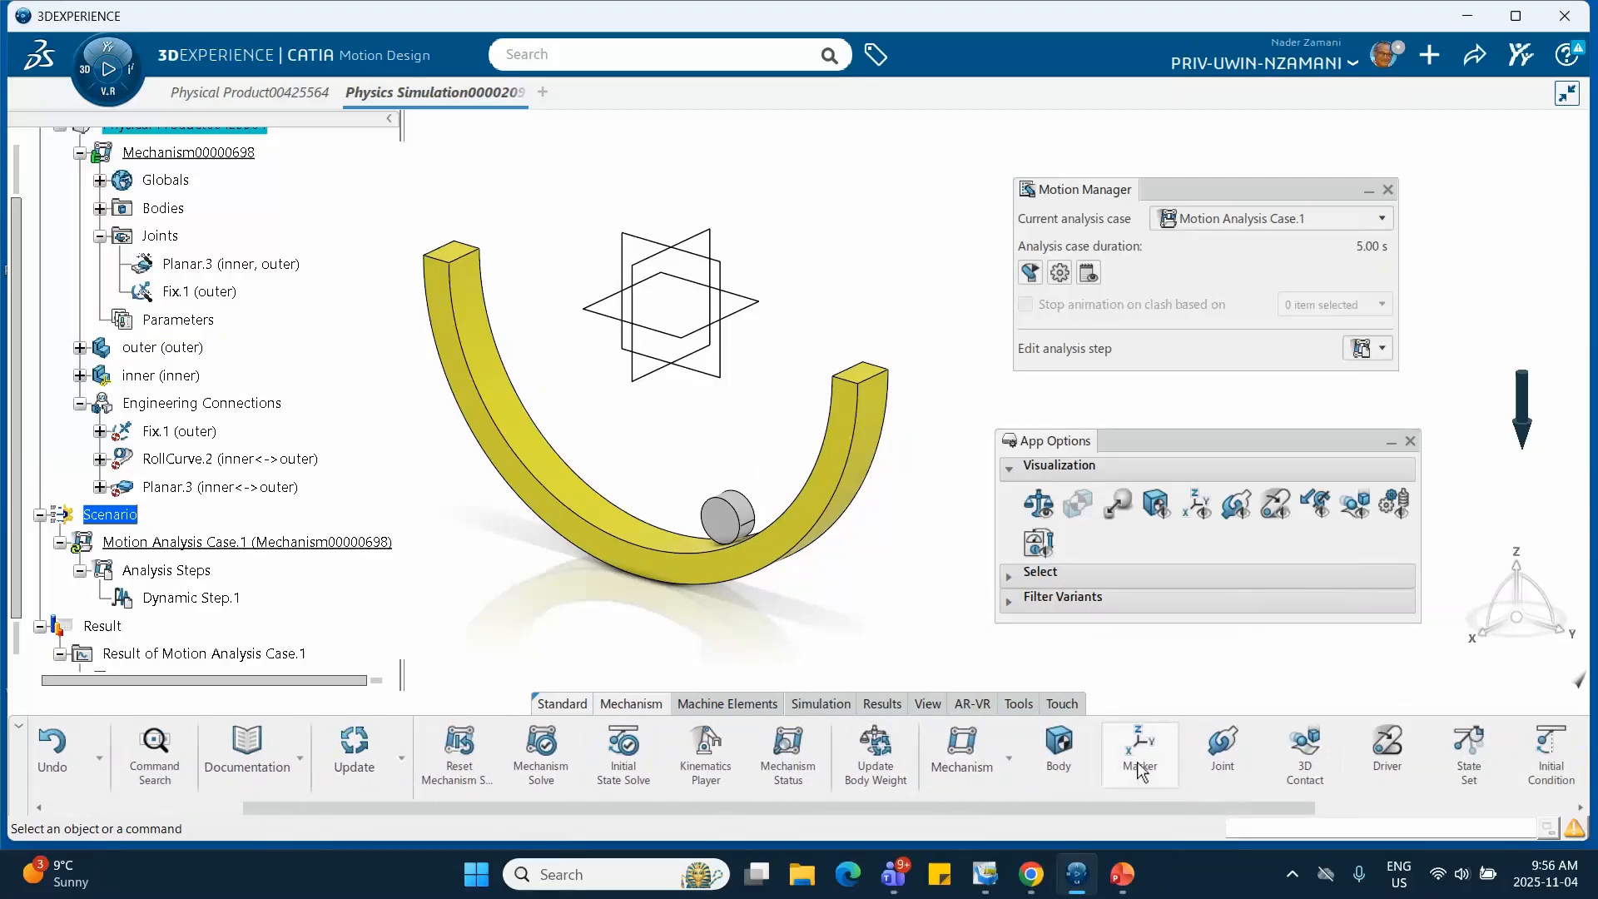
{"action": "left_click", "coordinate": [1224, 749]}
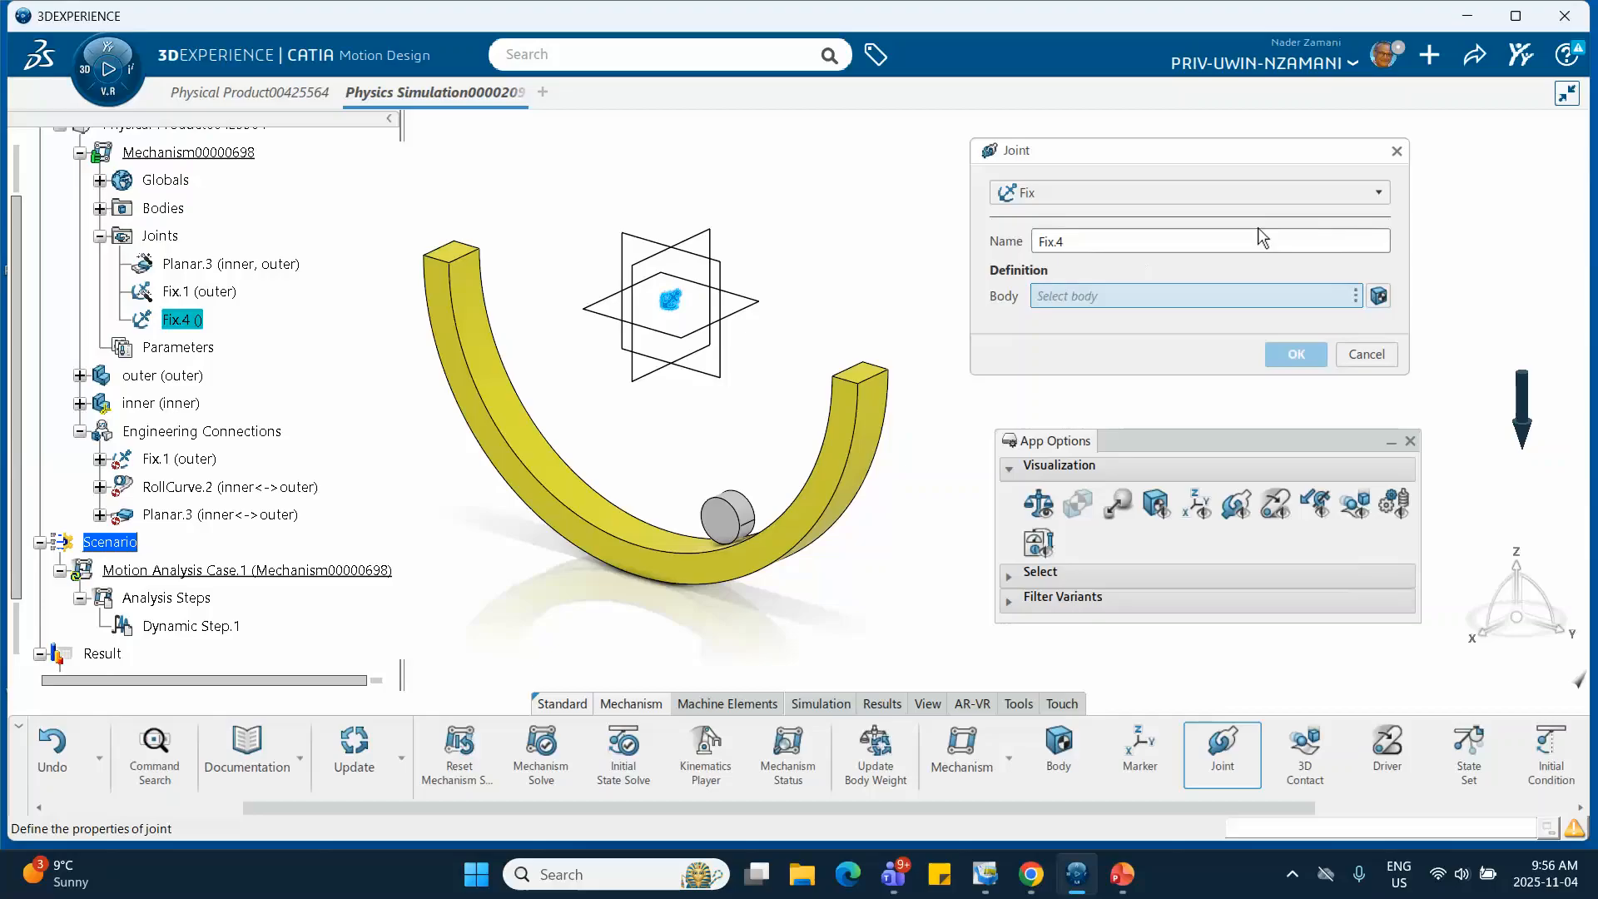
{"action": "left_click", "coordinate": [1358, 196]}
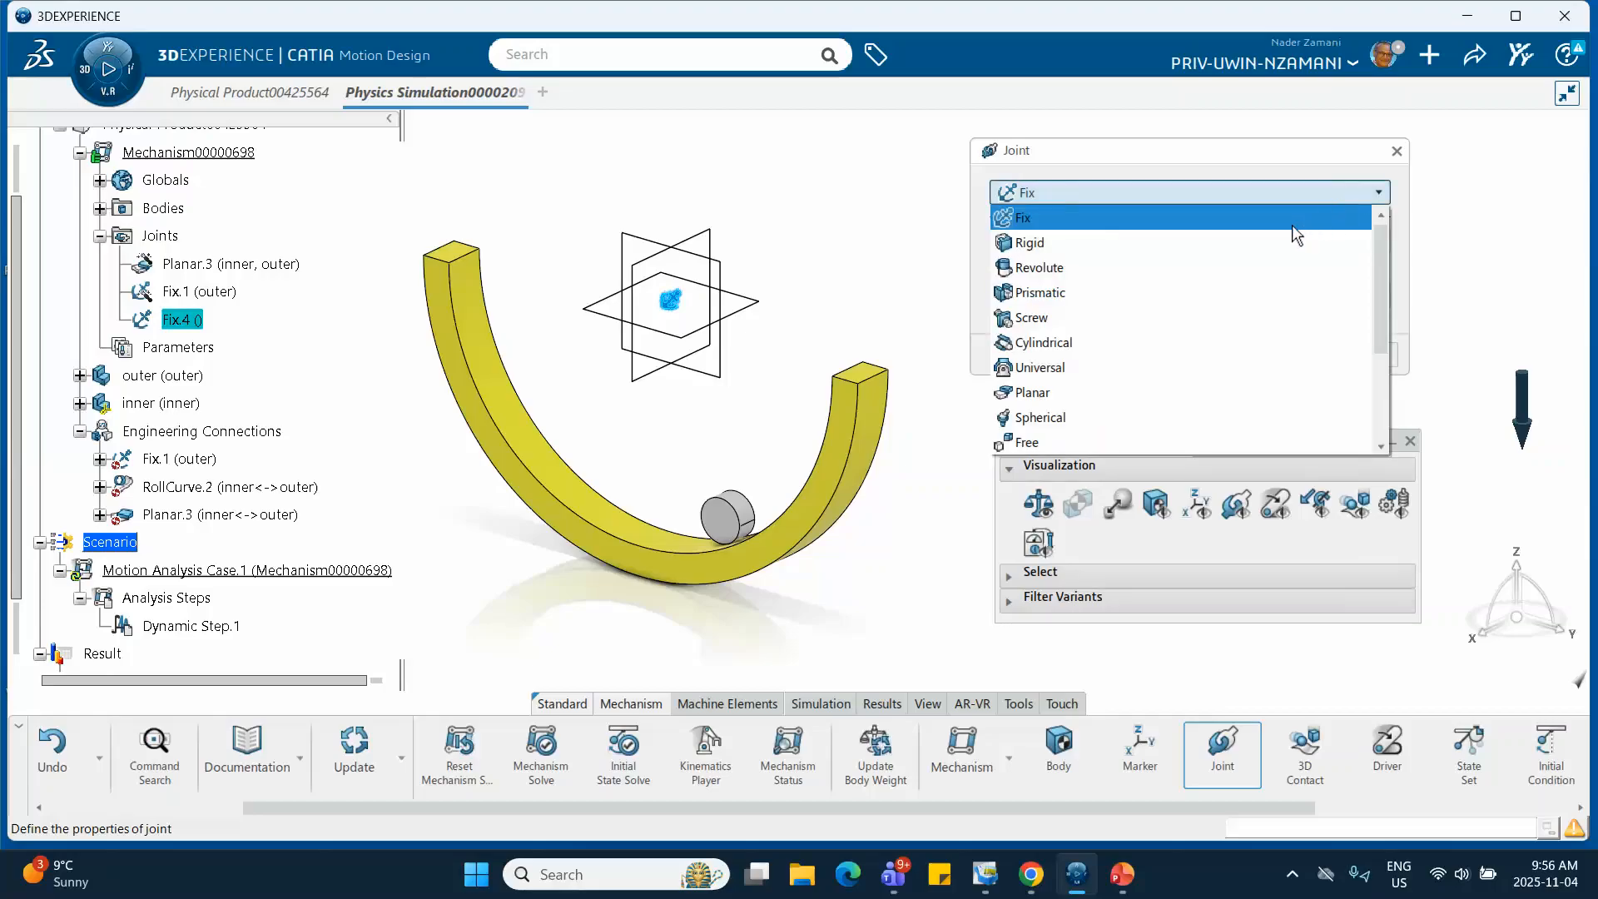
{"action": "scroll", "coordinate": [1298, 246], "scroll_direction": "down", "scroll_amount": 1}
{"action": "scroll", "coordinate": [1352, 277], "scroll_direction": "up", "scroll_amount": 1}
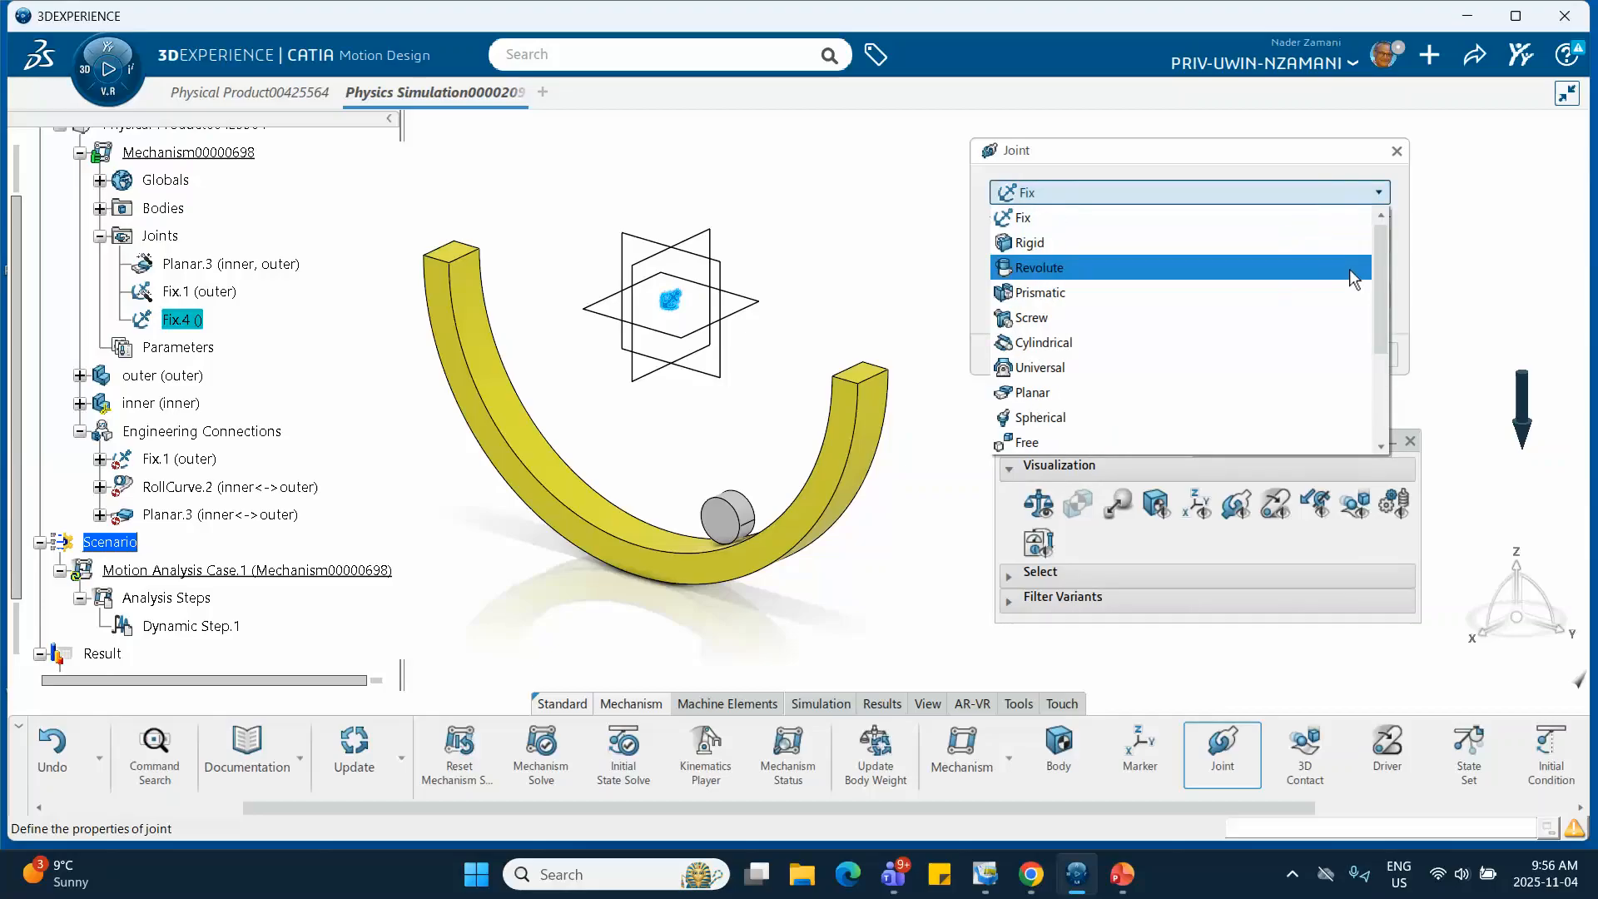
{"action": "left_click_drag", "start_coordinate": [1382, 264], "coordinate": [1362, 346]}
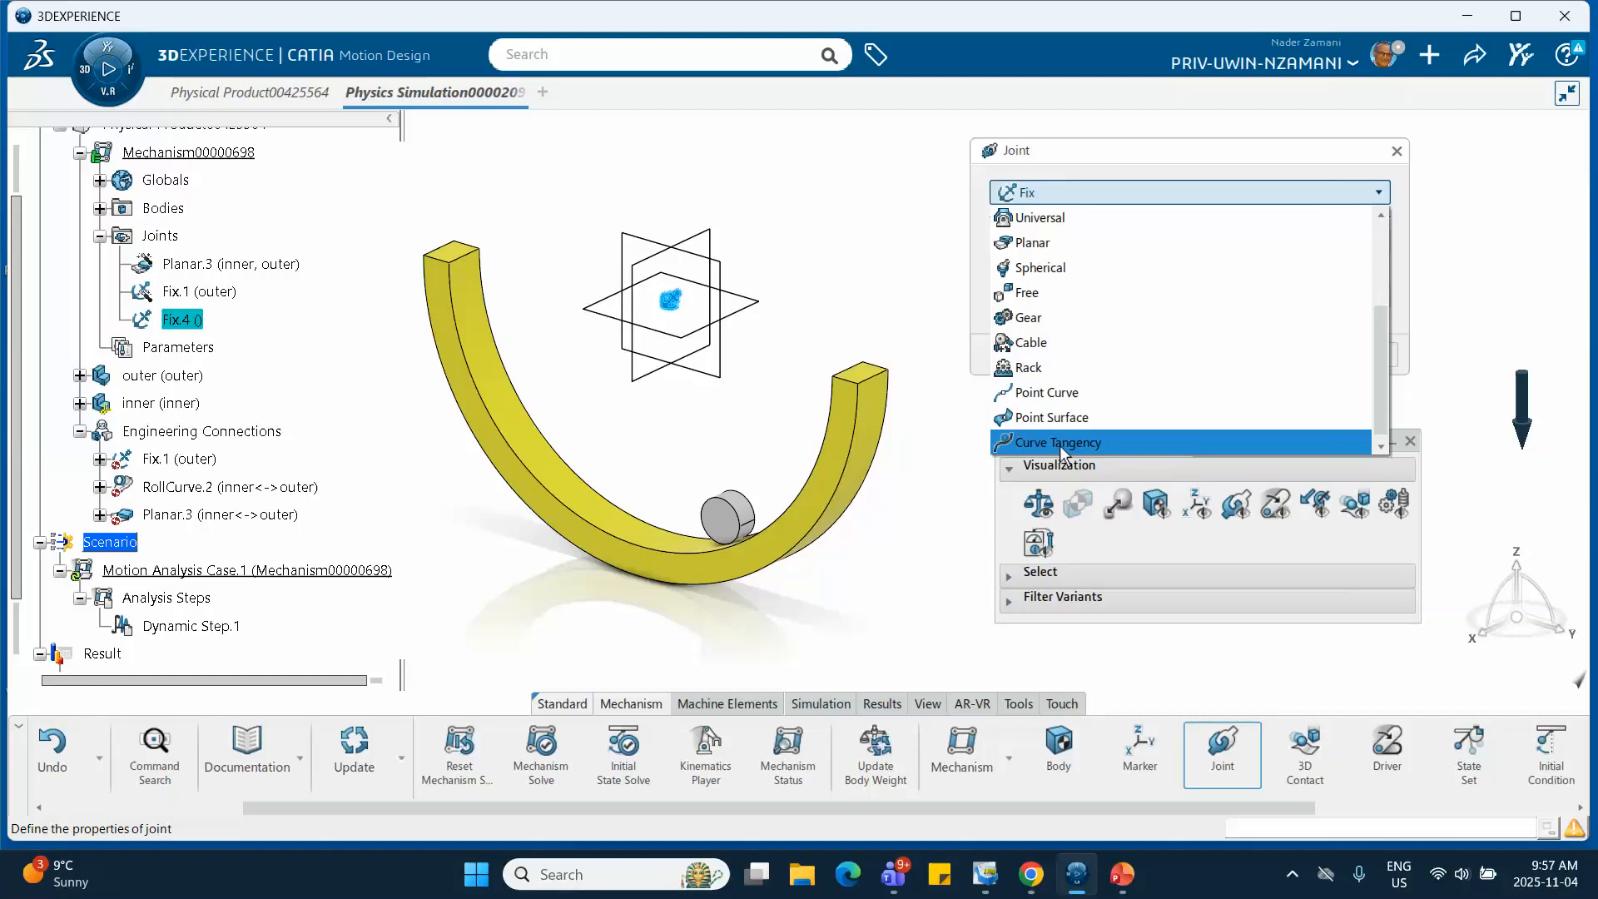
{"action": "key", "text": "Return"}
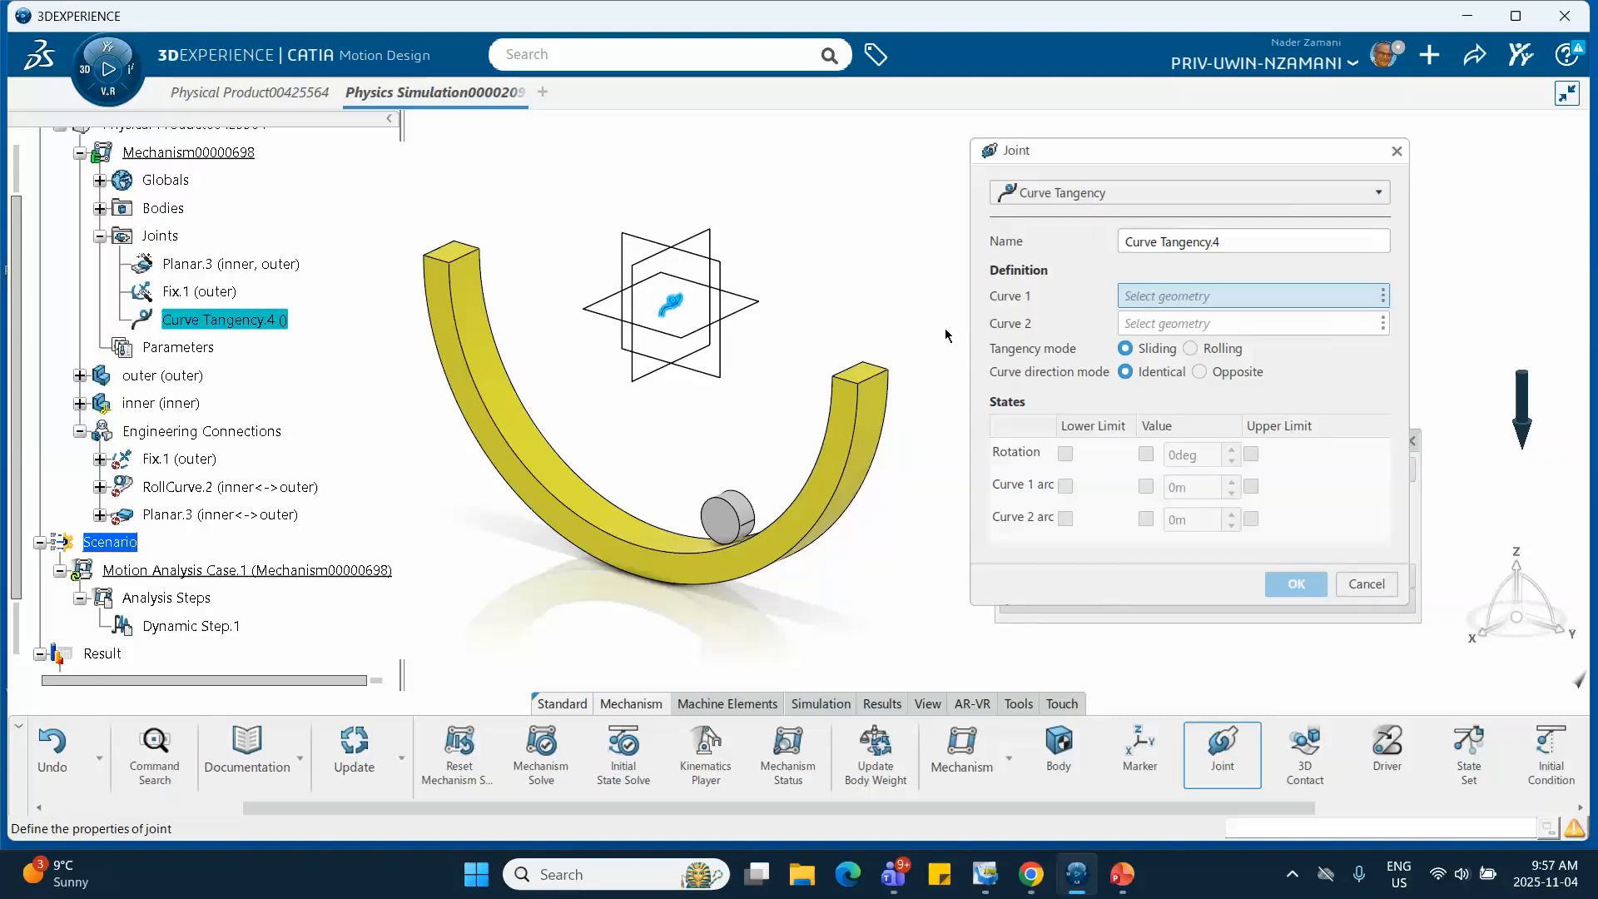
Define the tangency joint between the inner disc's circular edge and the outer ring's inside edge, using the Rolling tangency mode.
{"action": "middle_click_drag", "start_coordinate": [897, 372], "coordinate": [560, 297]}
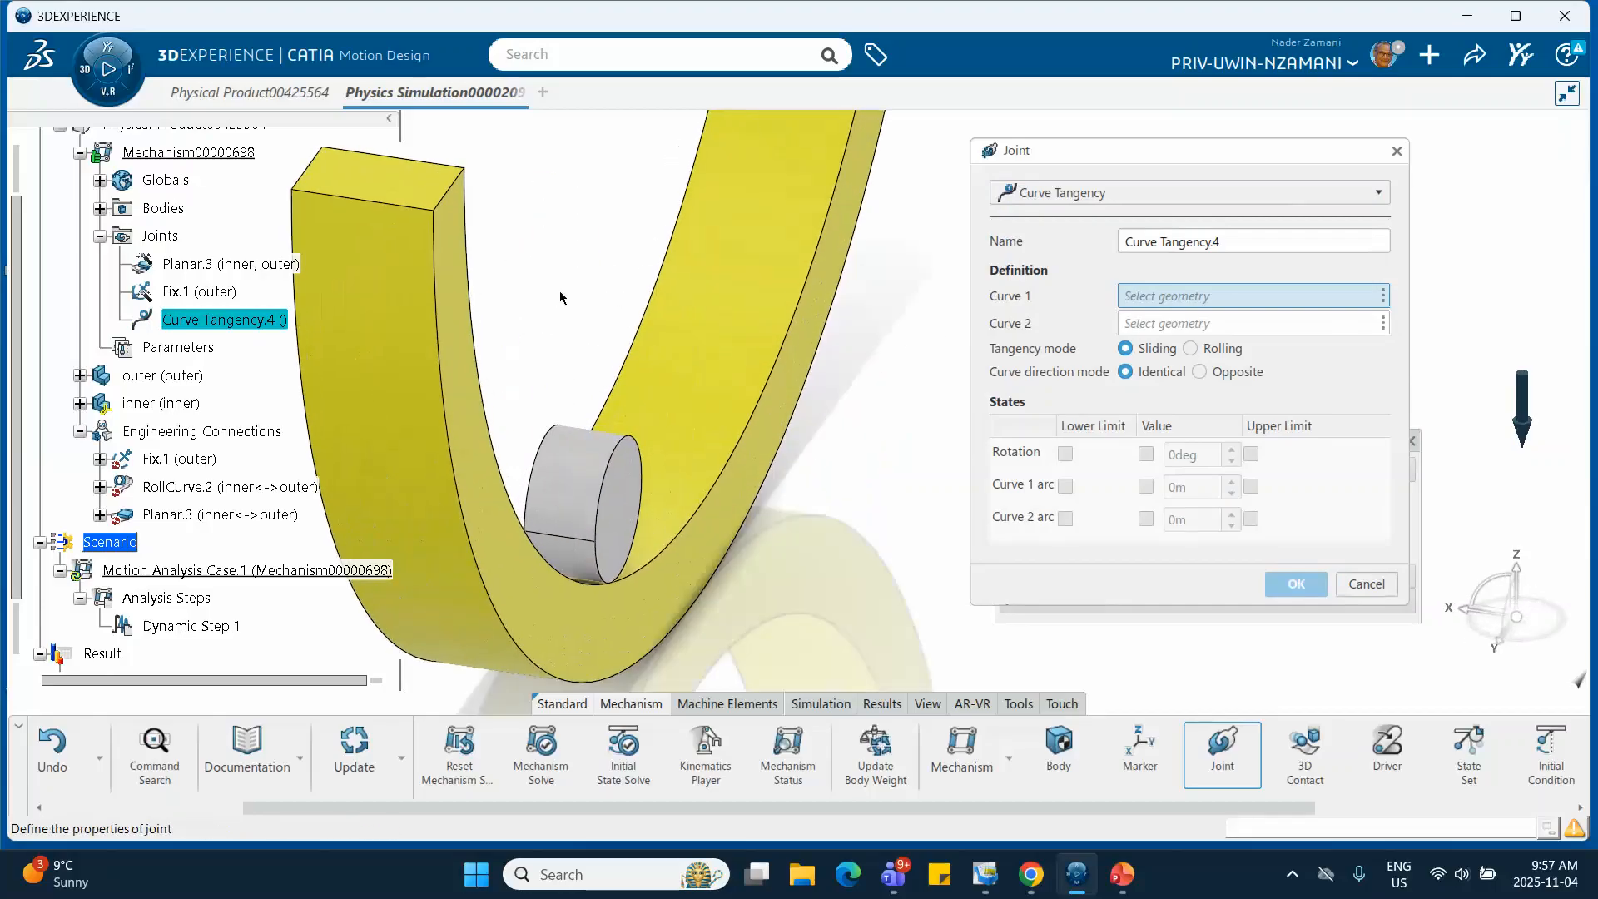
{"action": "left_click", "coordinate": [644, 443]}
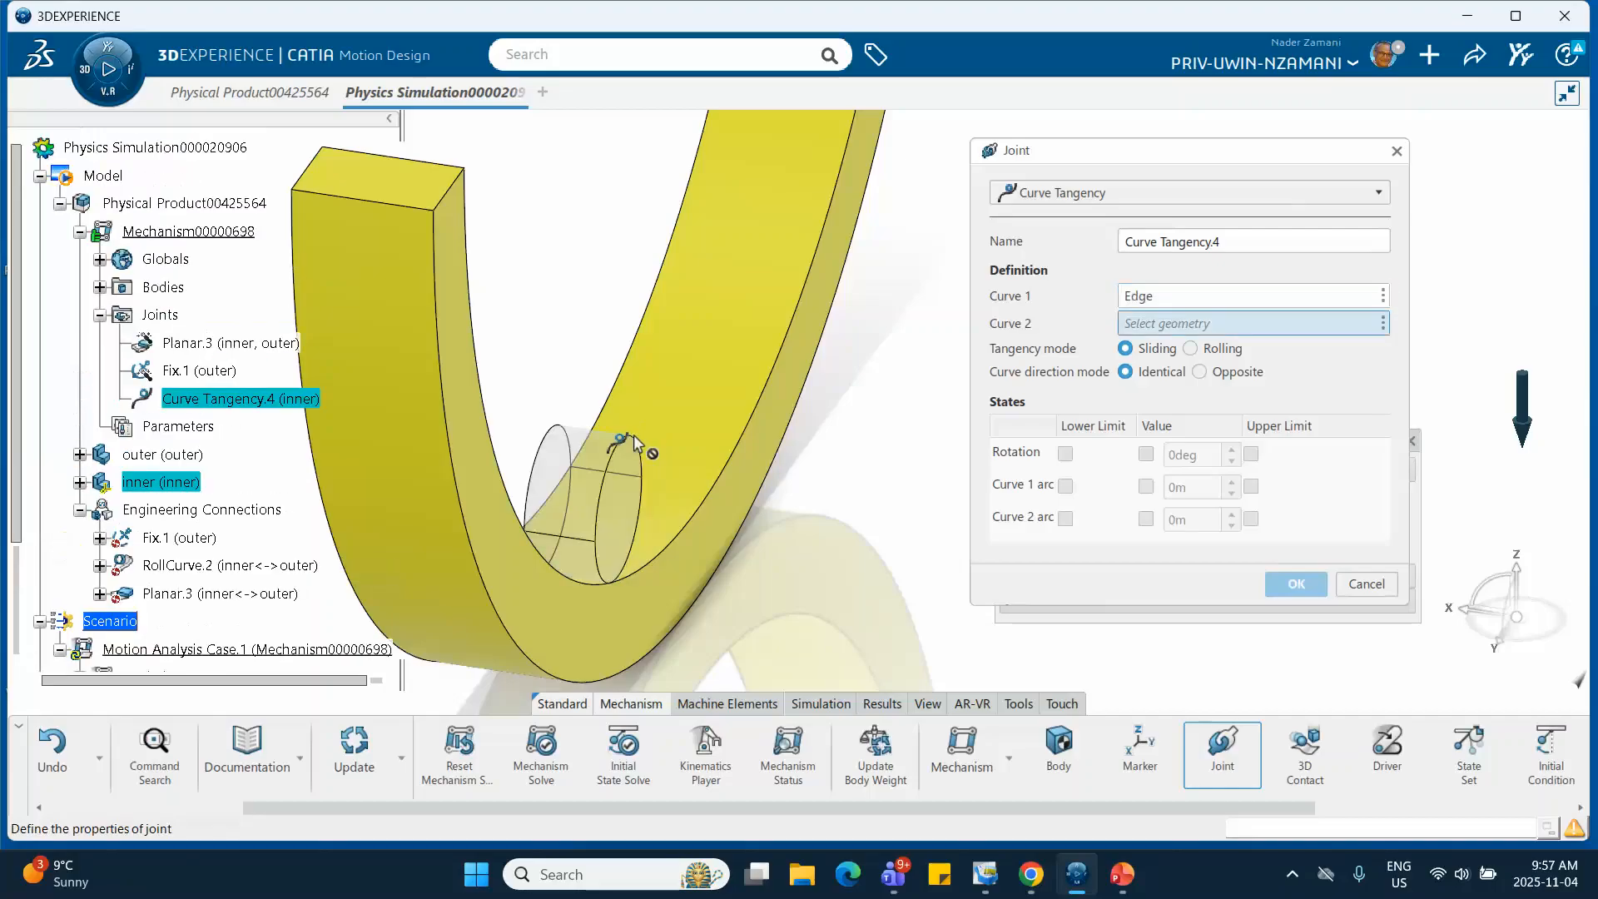
{"action": "left_click", "coordinate": [754, 417]}
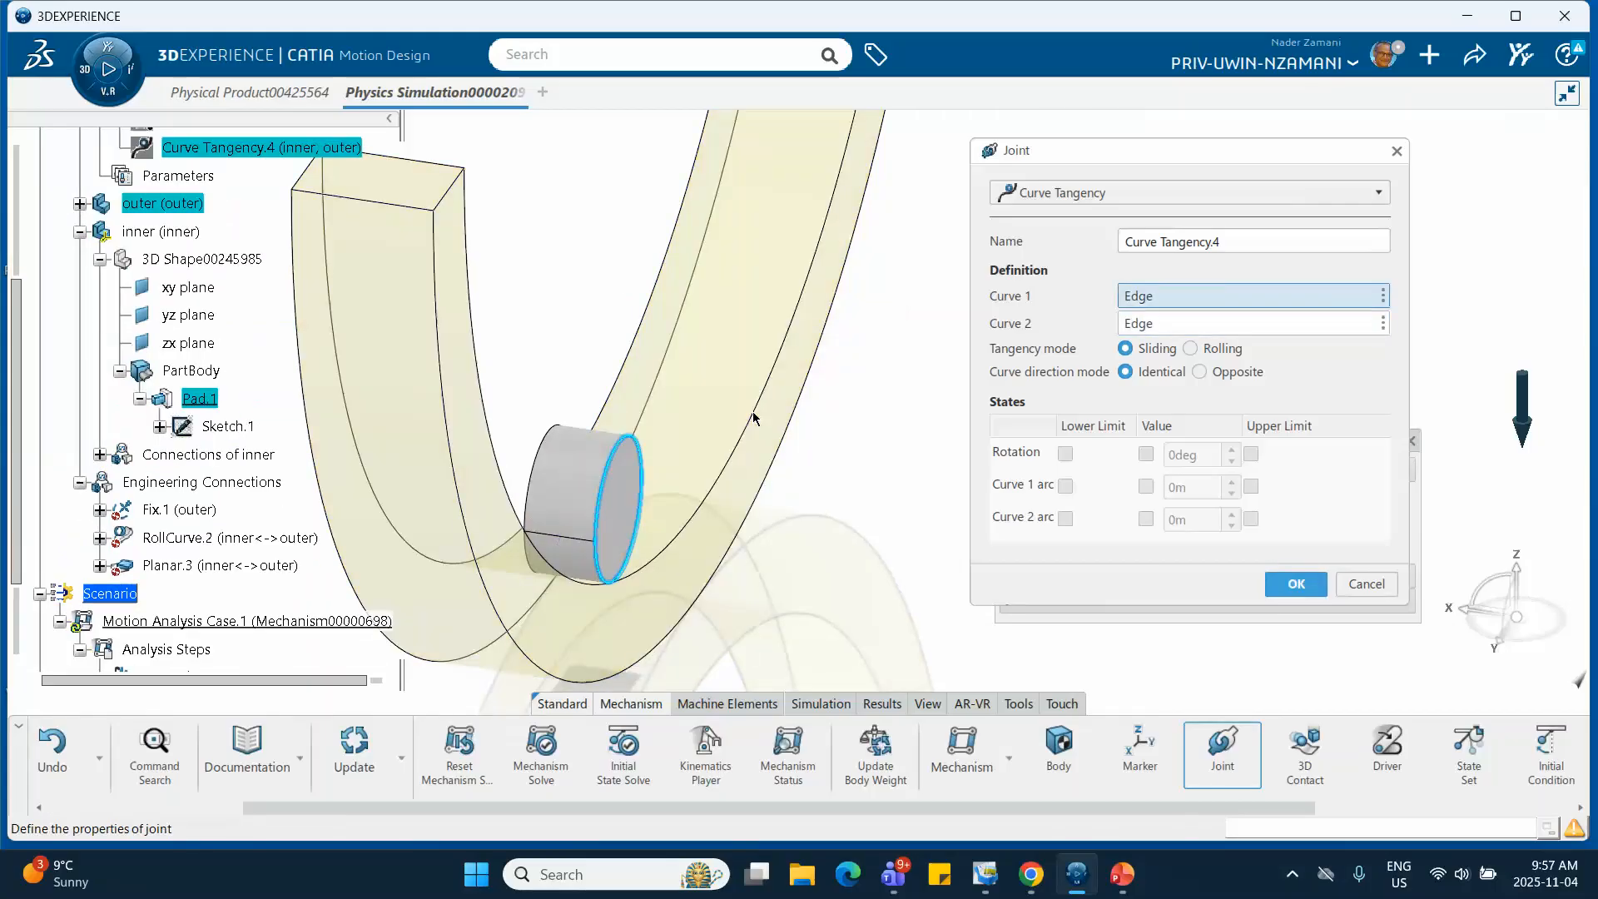
{"action": "left_click", "coordinate": [1190, 349]}
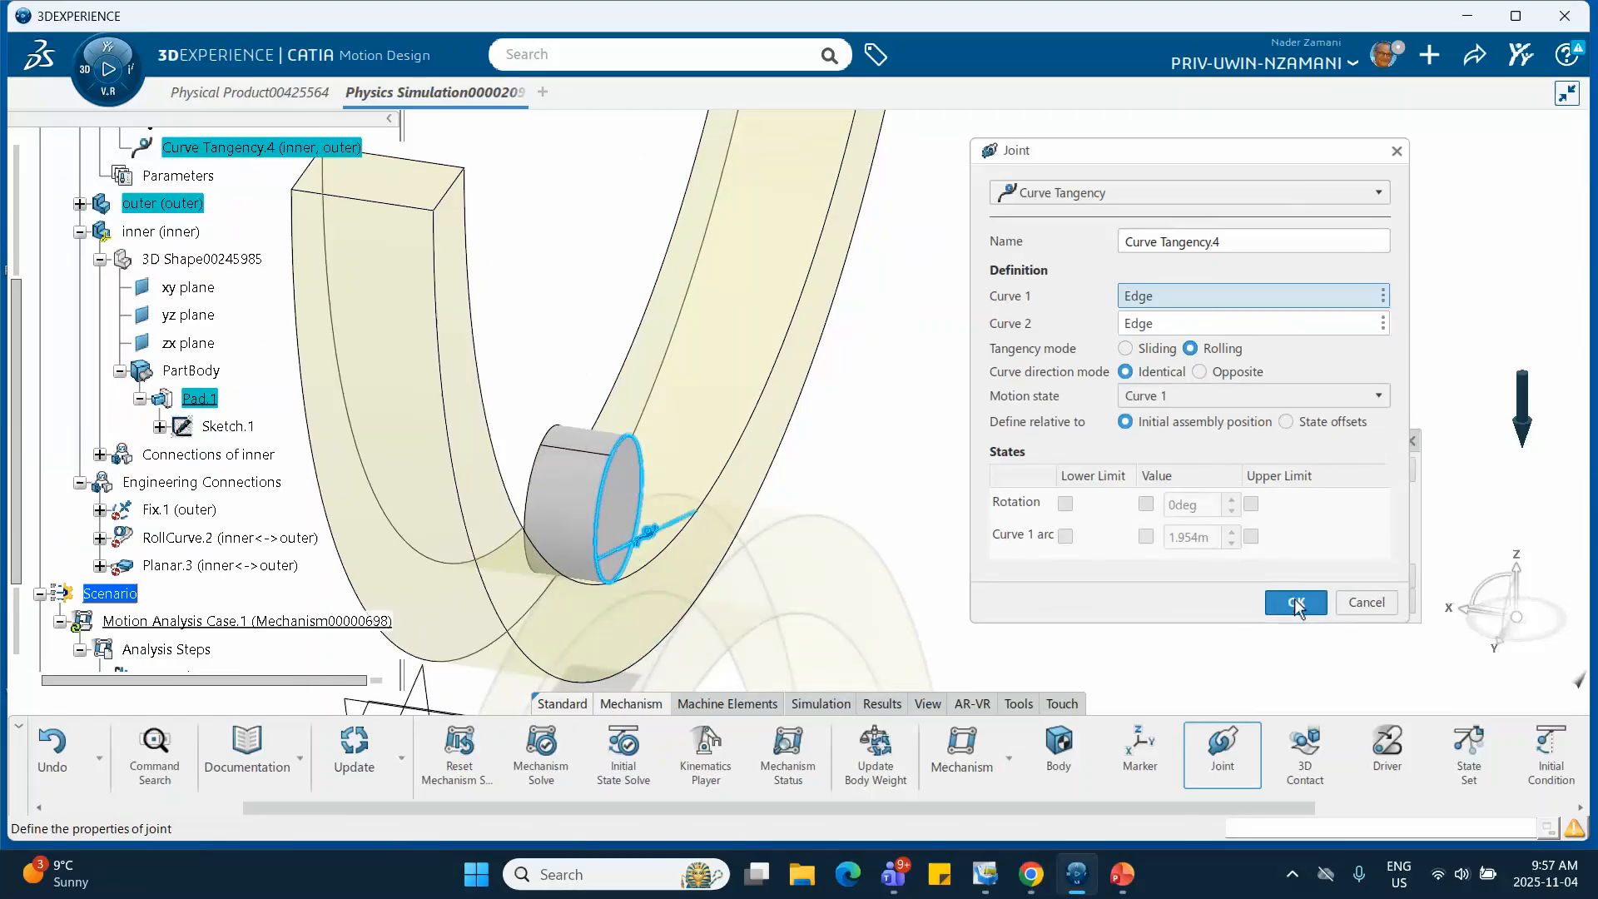
{"action": "left_click", "coordinate": [1296, 601]}
Solve Motion Analysis Case.1 in the Motion Manager, watch the disc's motion, and close the manager.
{"action": "middle_click_drag", "start_coordinate": [824, 419], "coordinate": [466, 407]}
{"action": "scroll", "coordinate": [341, 383], "scroll_direction": "down", "scroll_amount": 2}
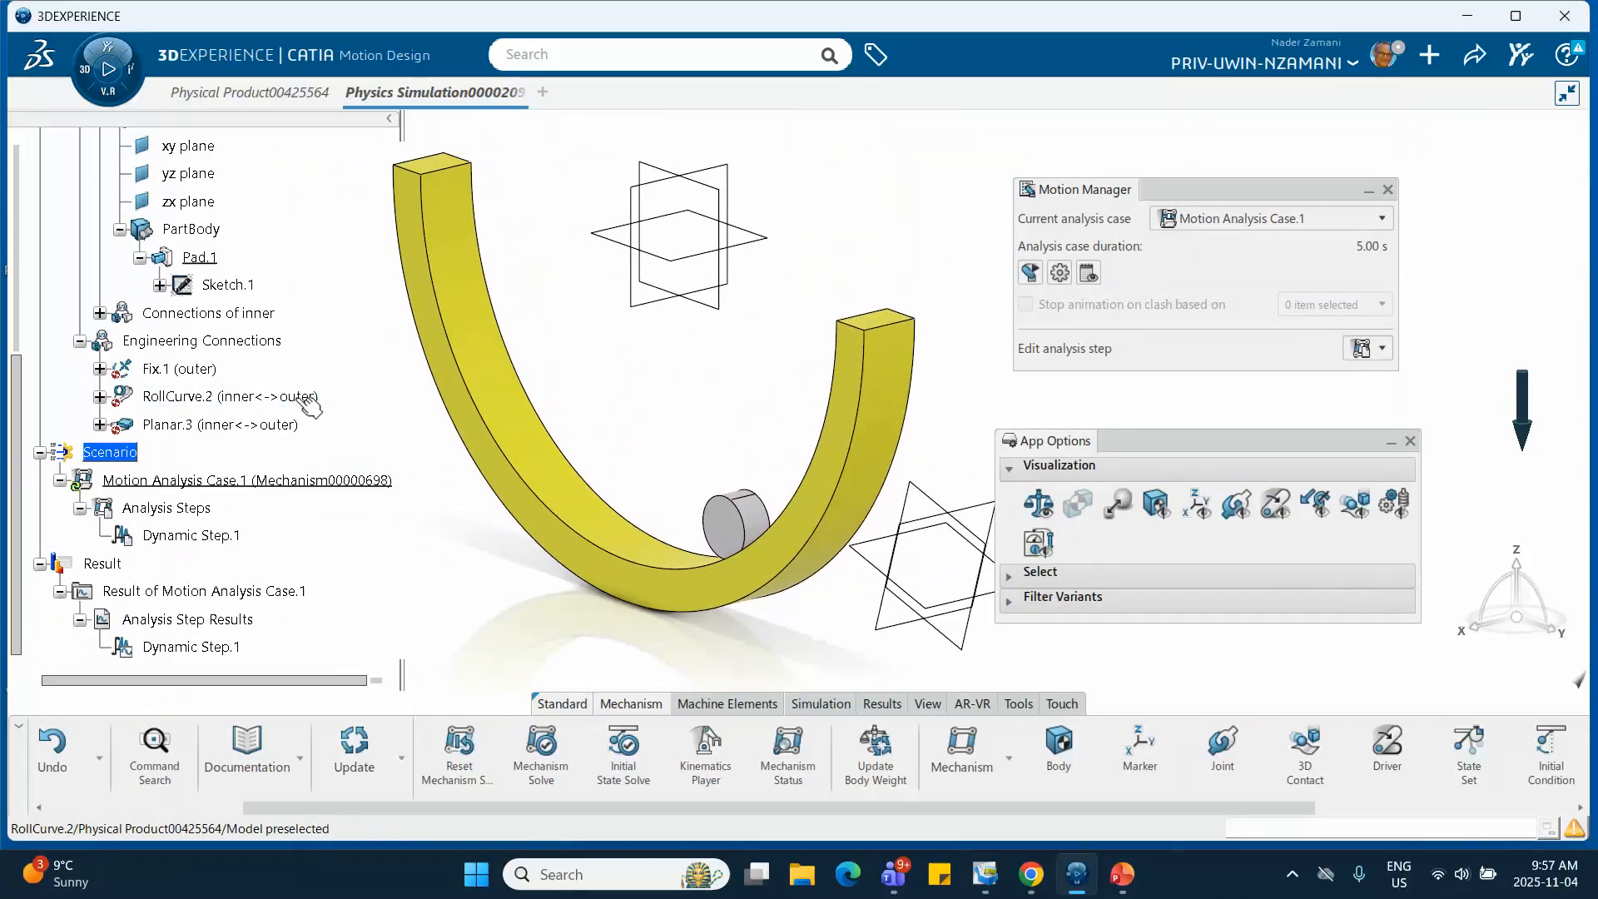
{"action": "left_click", "coordinate": [865, 705]}
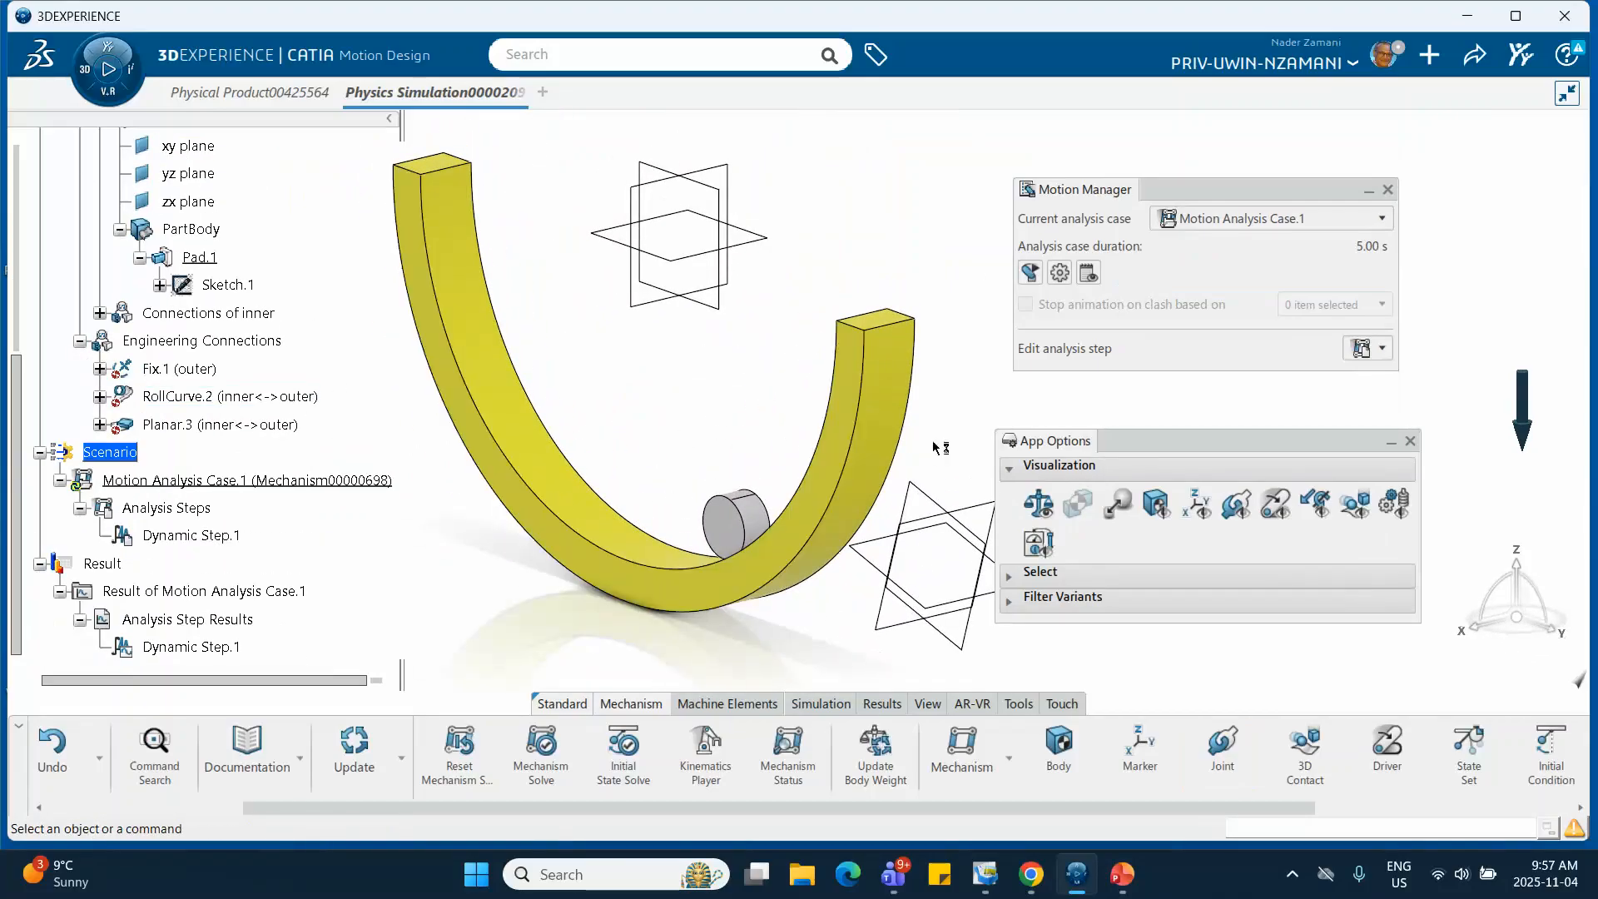
{"action": "left_click", "coordinate": [1030, 274]}
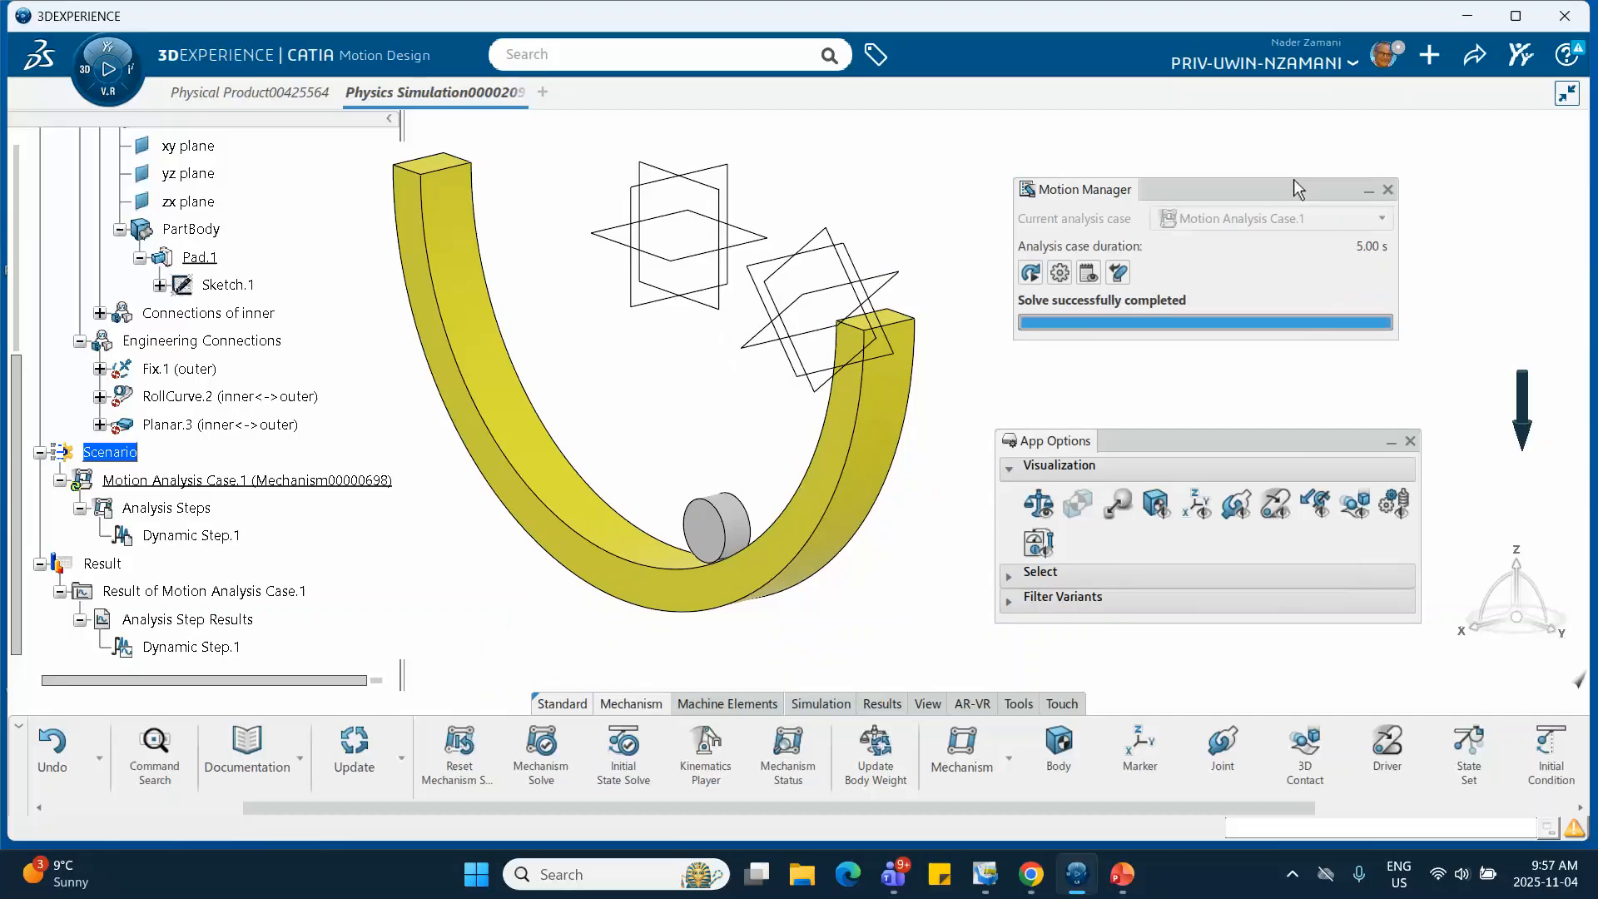
{"action": "left_click", "coordinate": [1387, 190]}
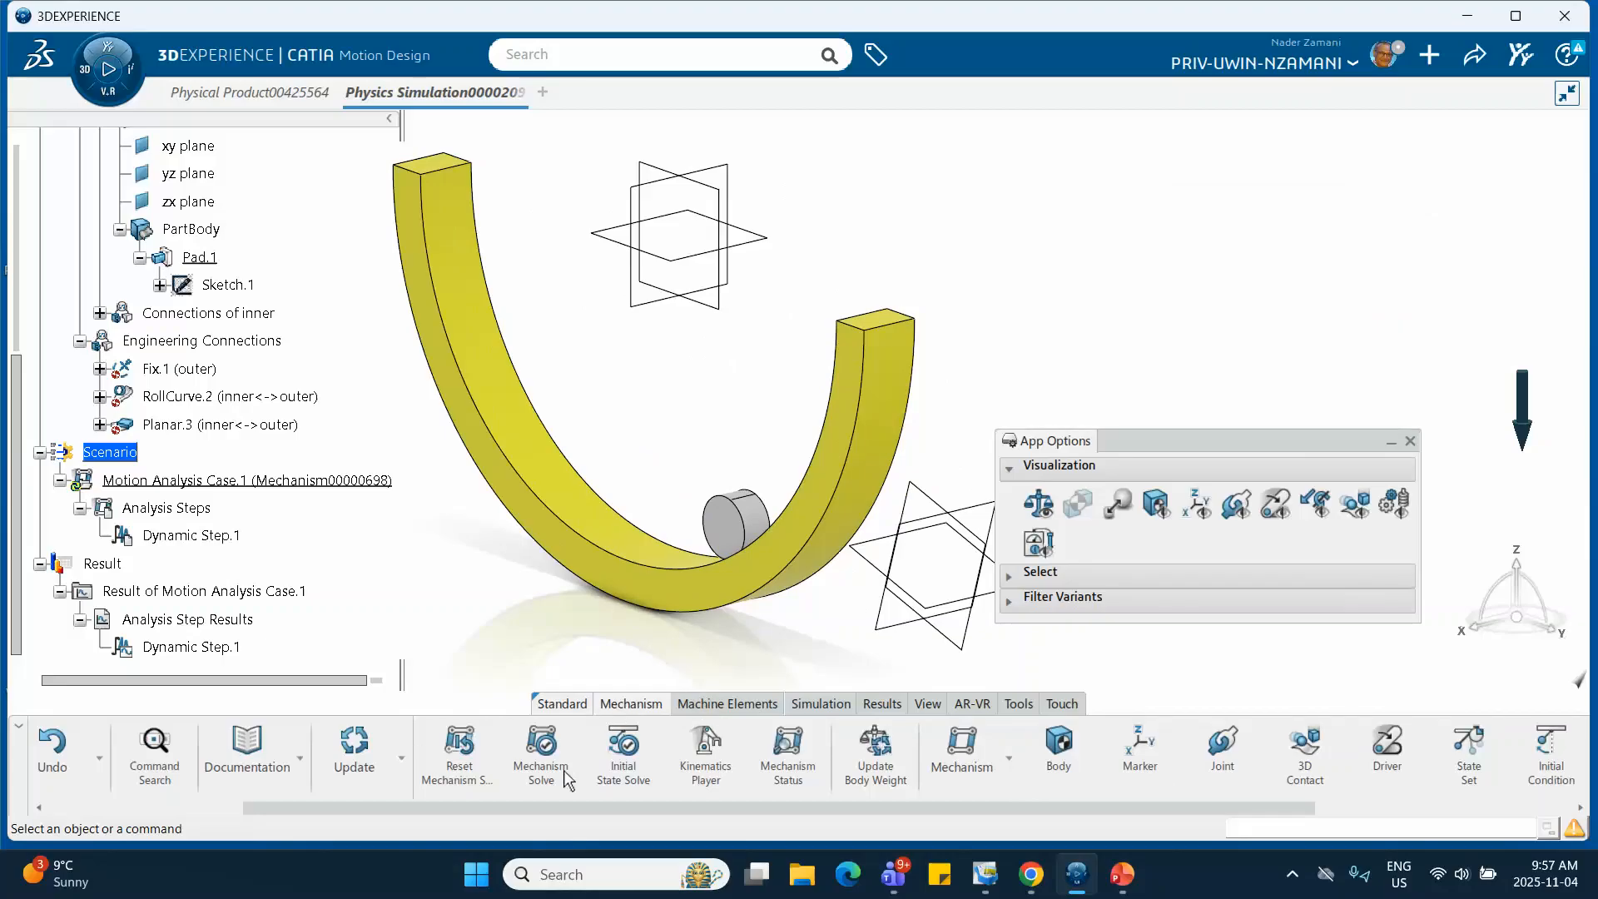
Add a For Joint initial condition on Curve Tangency.4 with a Position condition for the Curve 1 arc.
{"action": "scroll", "coordinate": [571, 774], "scroll_direction": "down", "scroll_amount": 4}
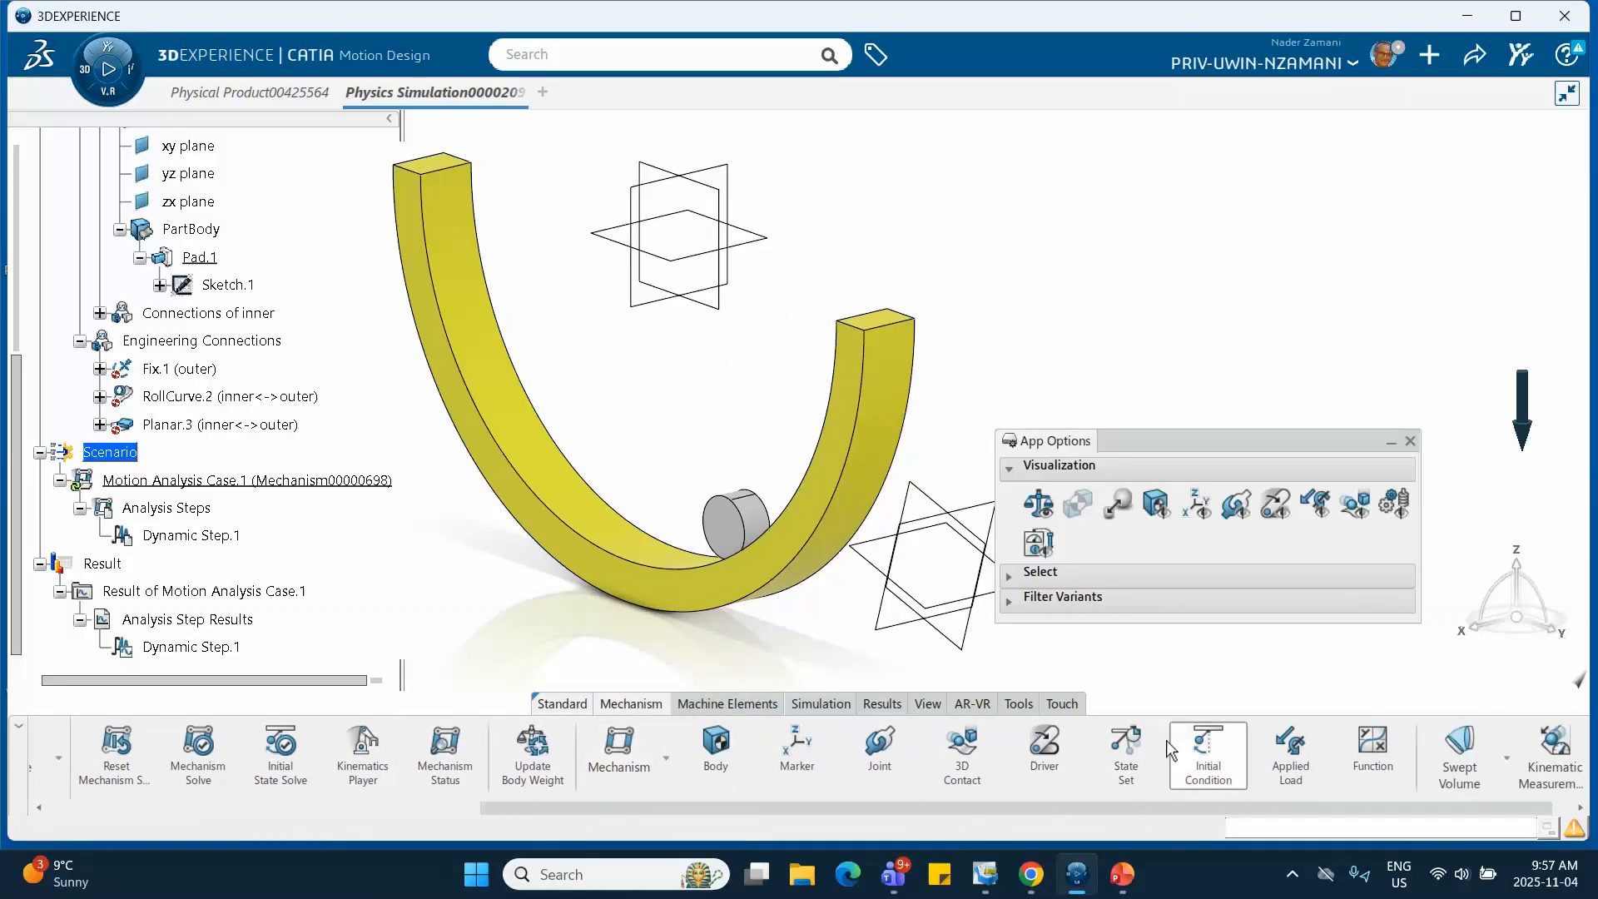
{"action": "left_click", "coordinate": [1208, 753]}
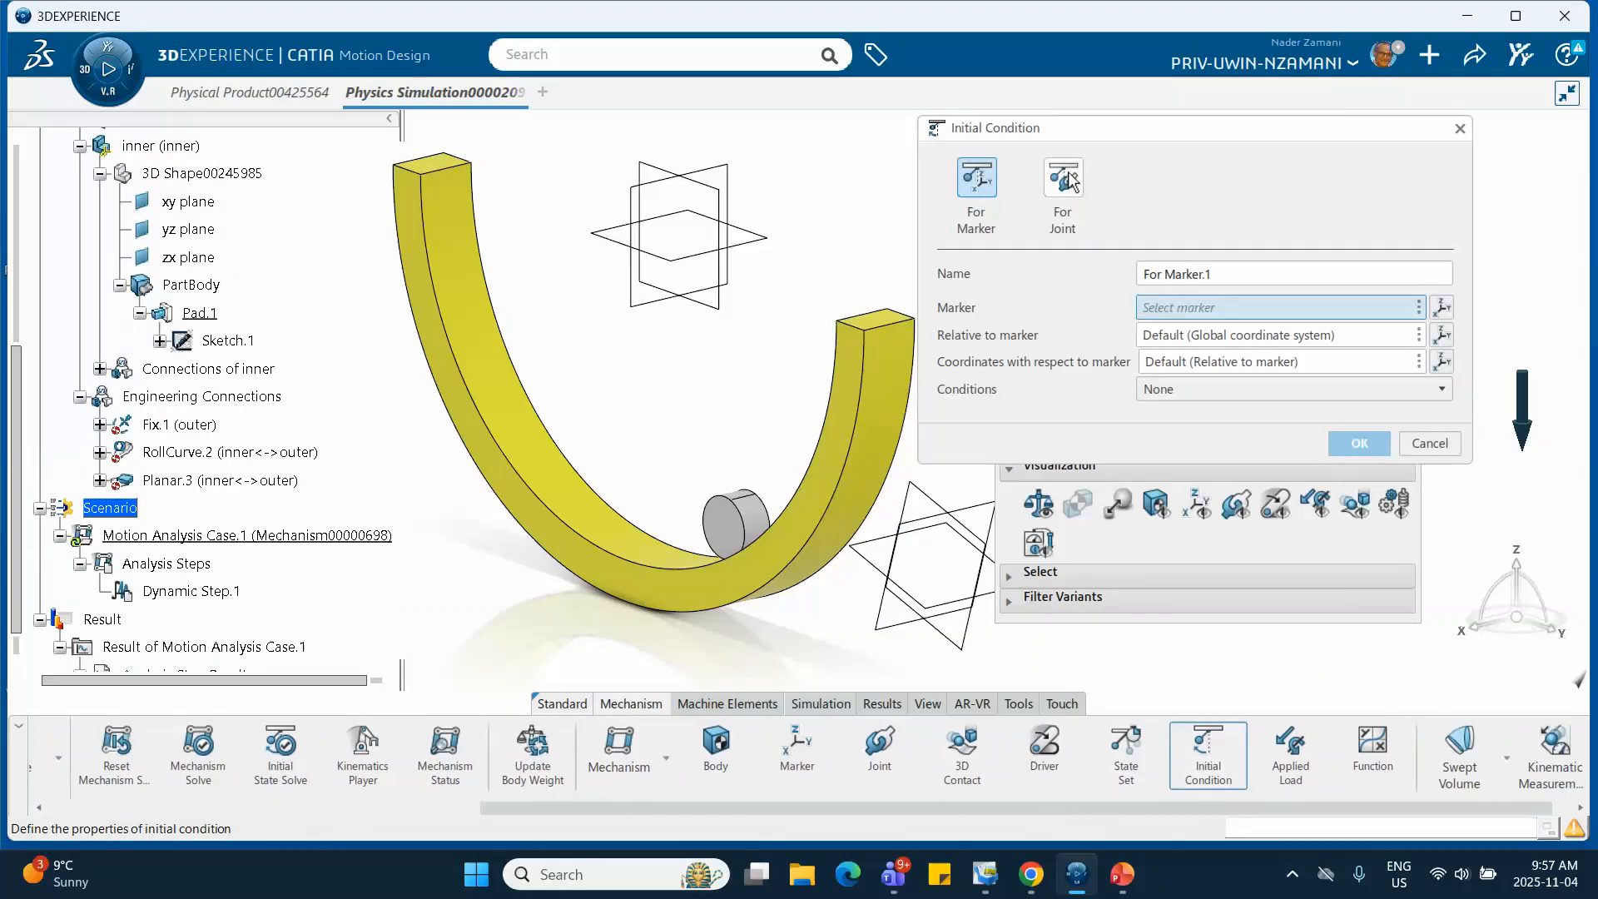
{"action": "left_click", "coordinate": [1066, 179]}
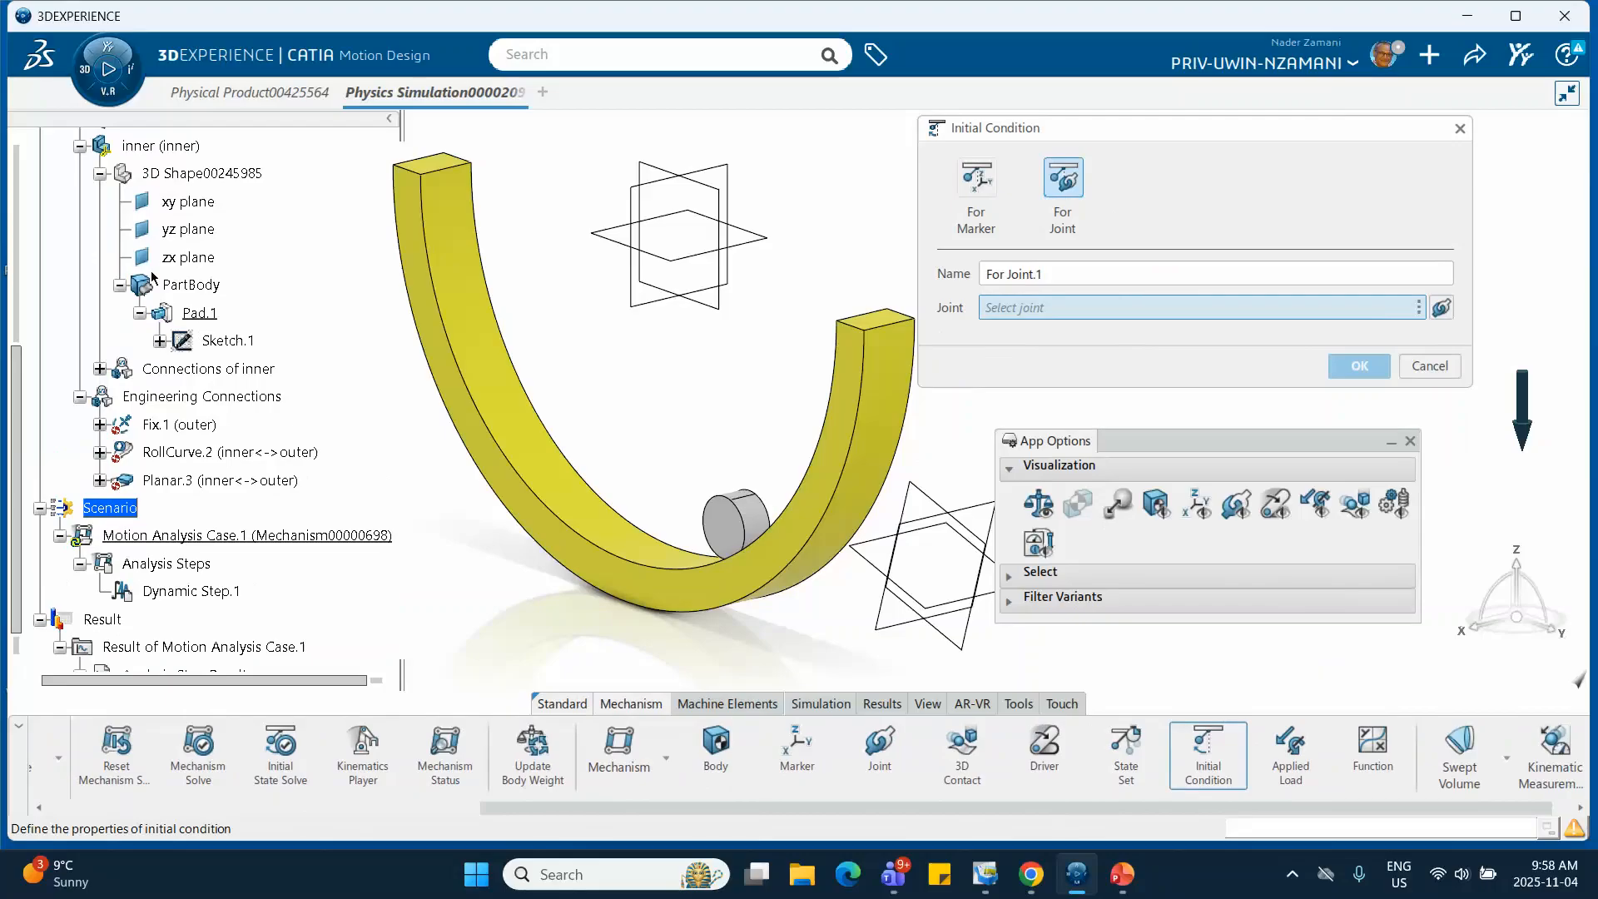
{"action": "scroll", "coordinate": [152, 277], "scroll_direction": "up", "scroll_amount": 4}
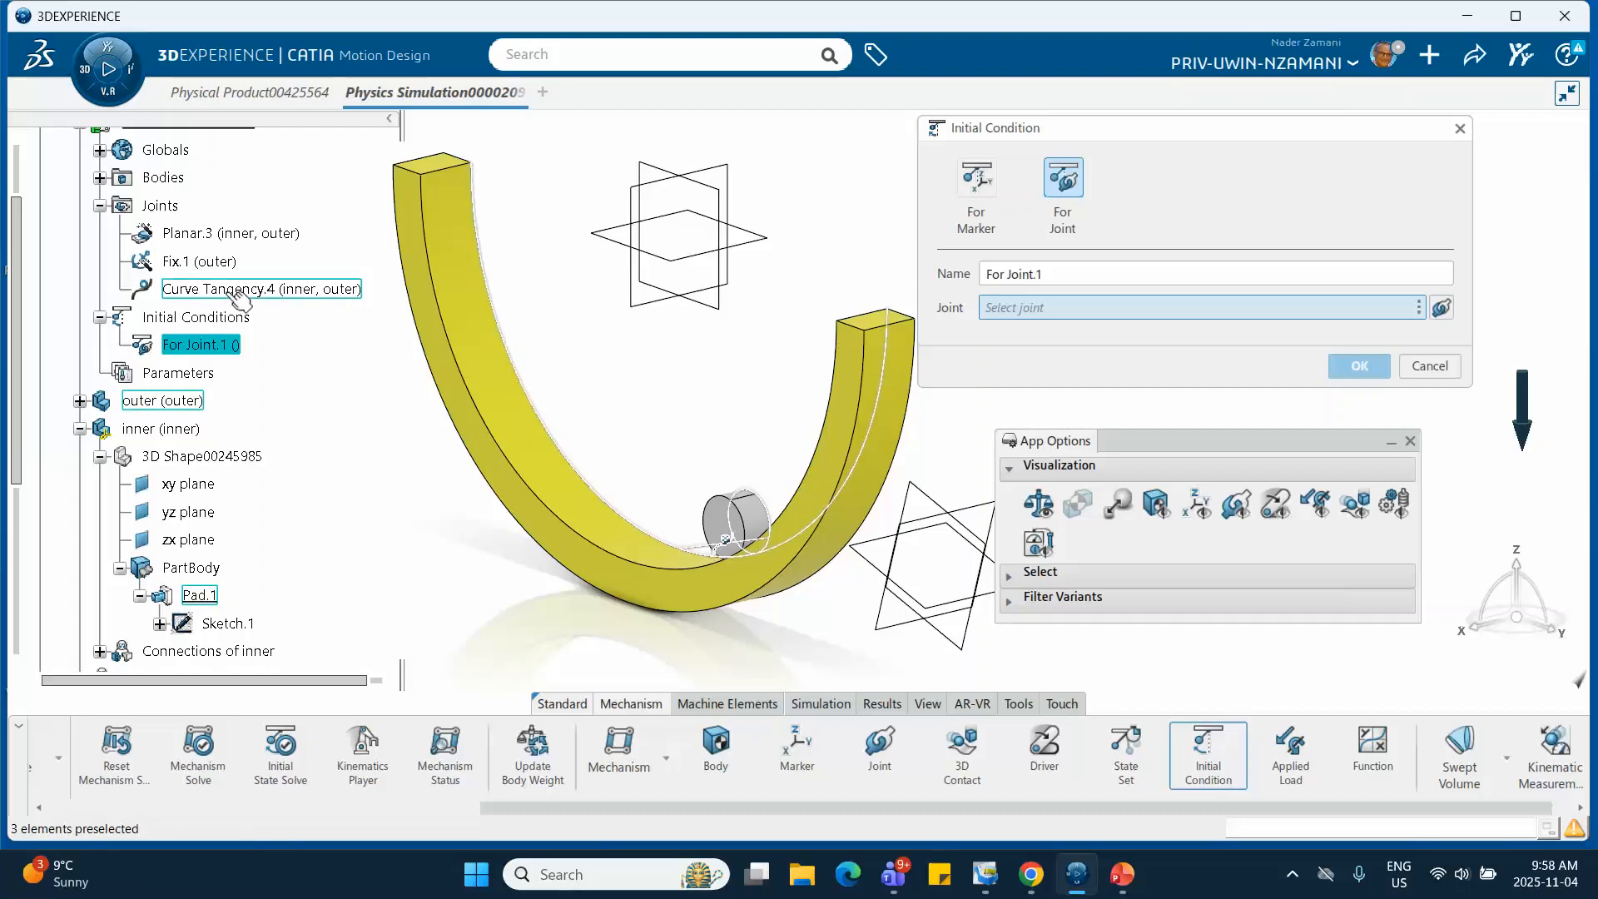
{"action": "left_click", "coordinate": [290, 290]}
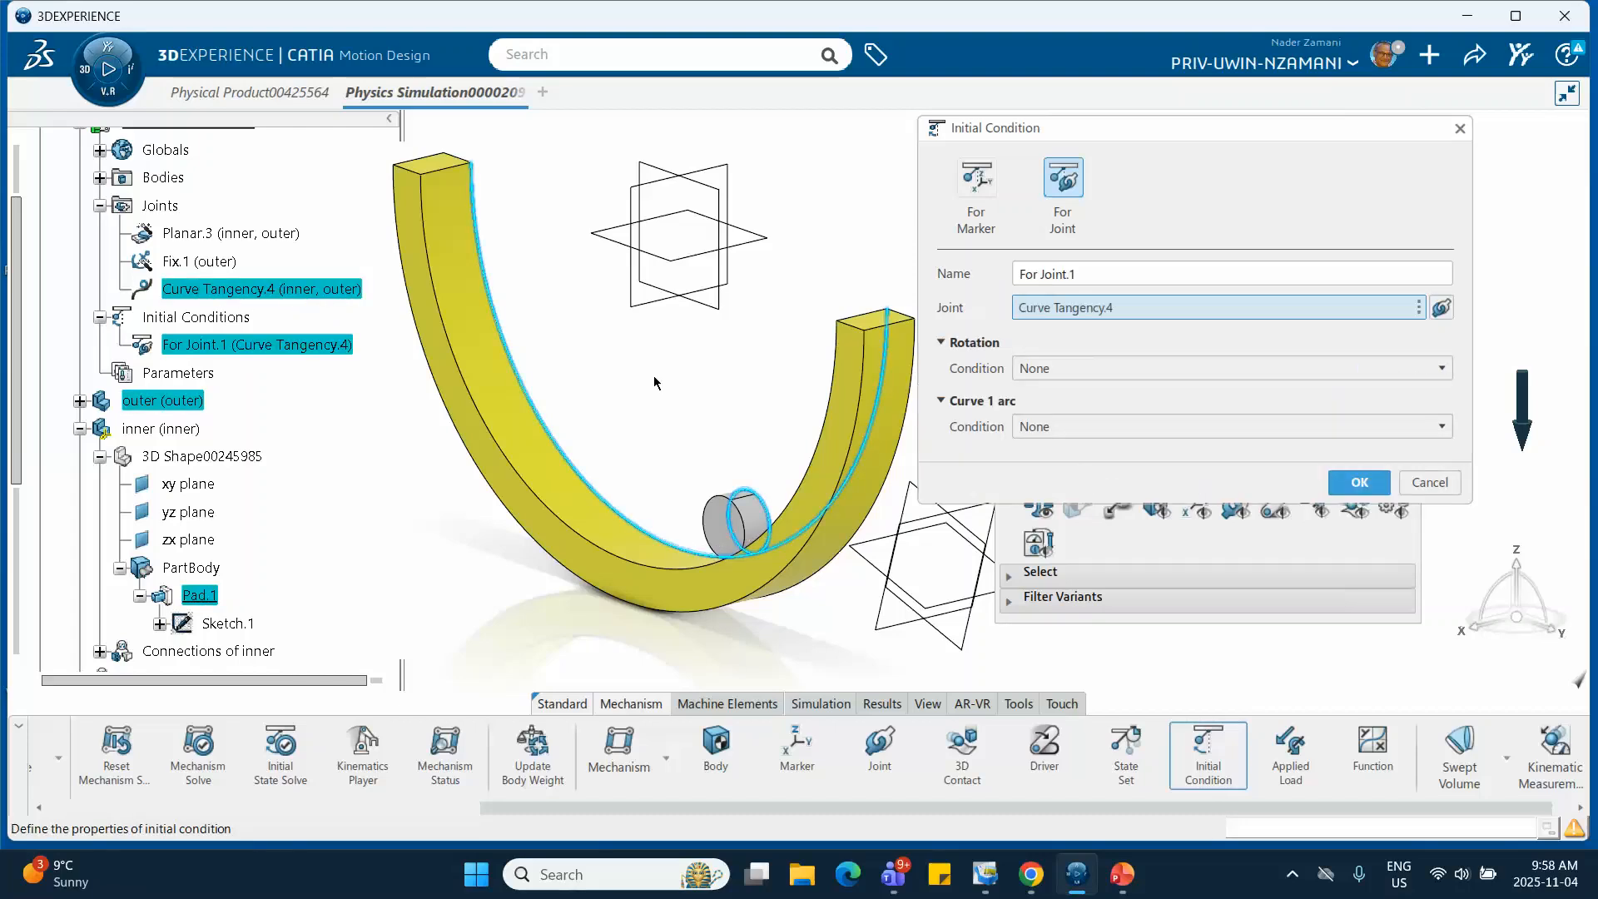
{"action": "left_click", "coordinate": [1032, 427]}
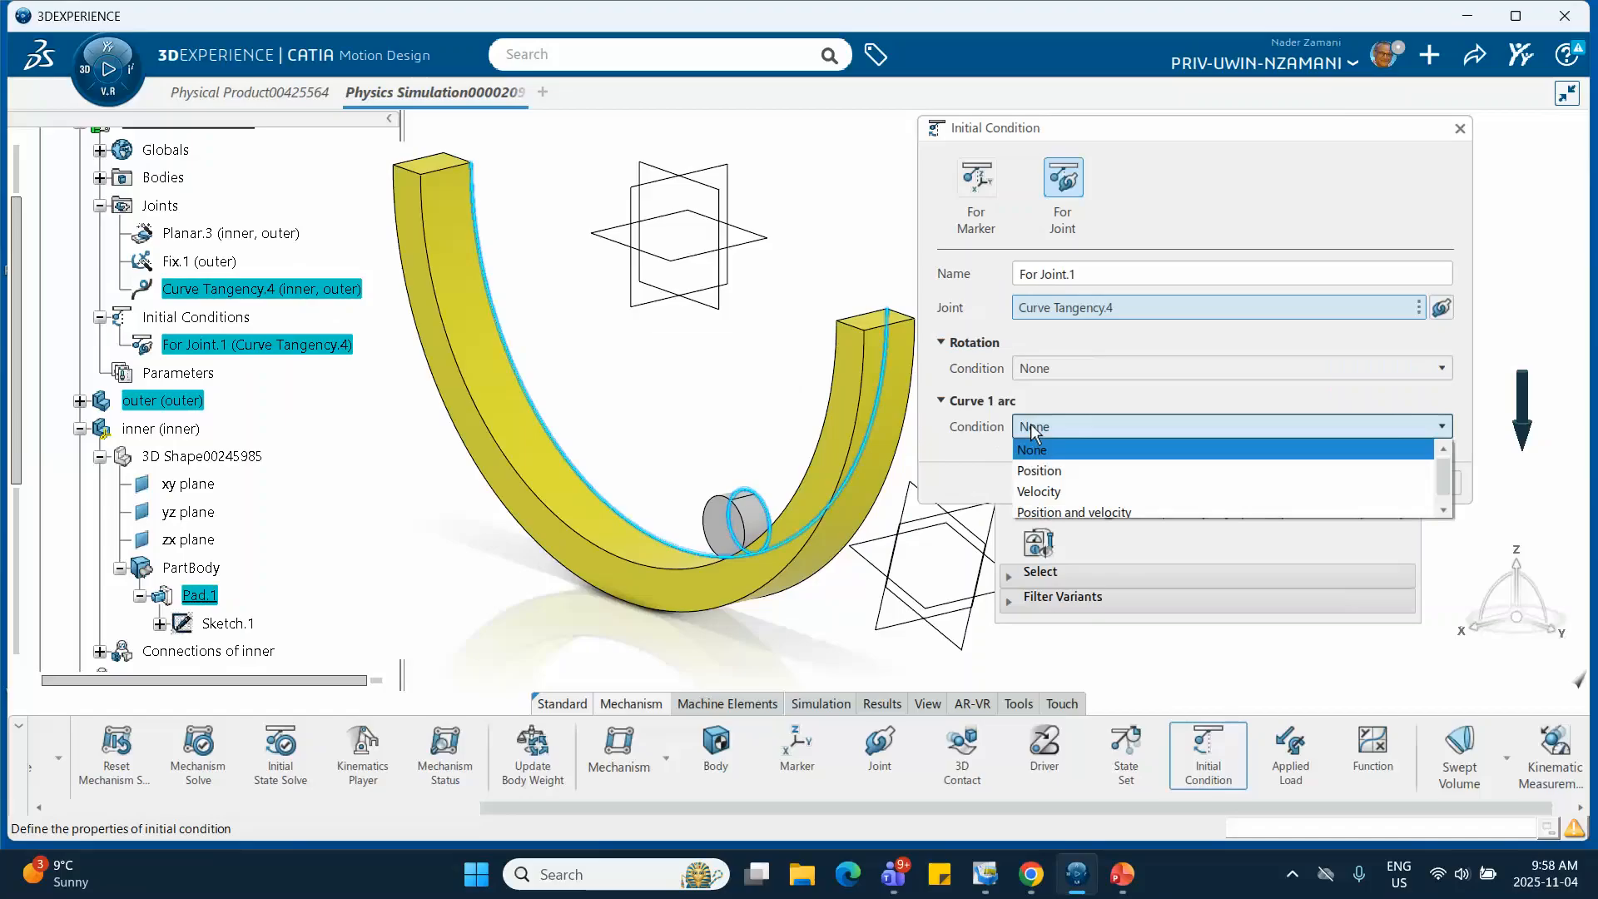
{"action": "left_click", "coordinate": [1039, 470]}
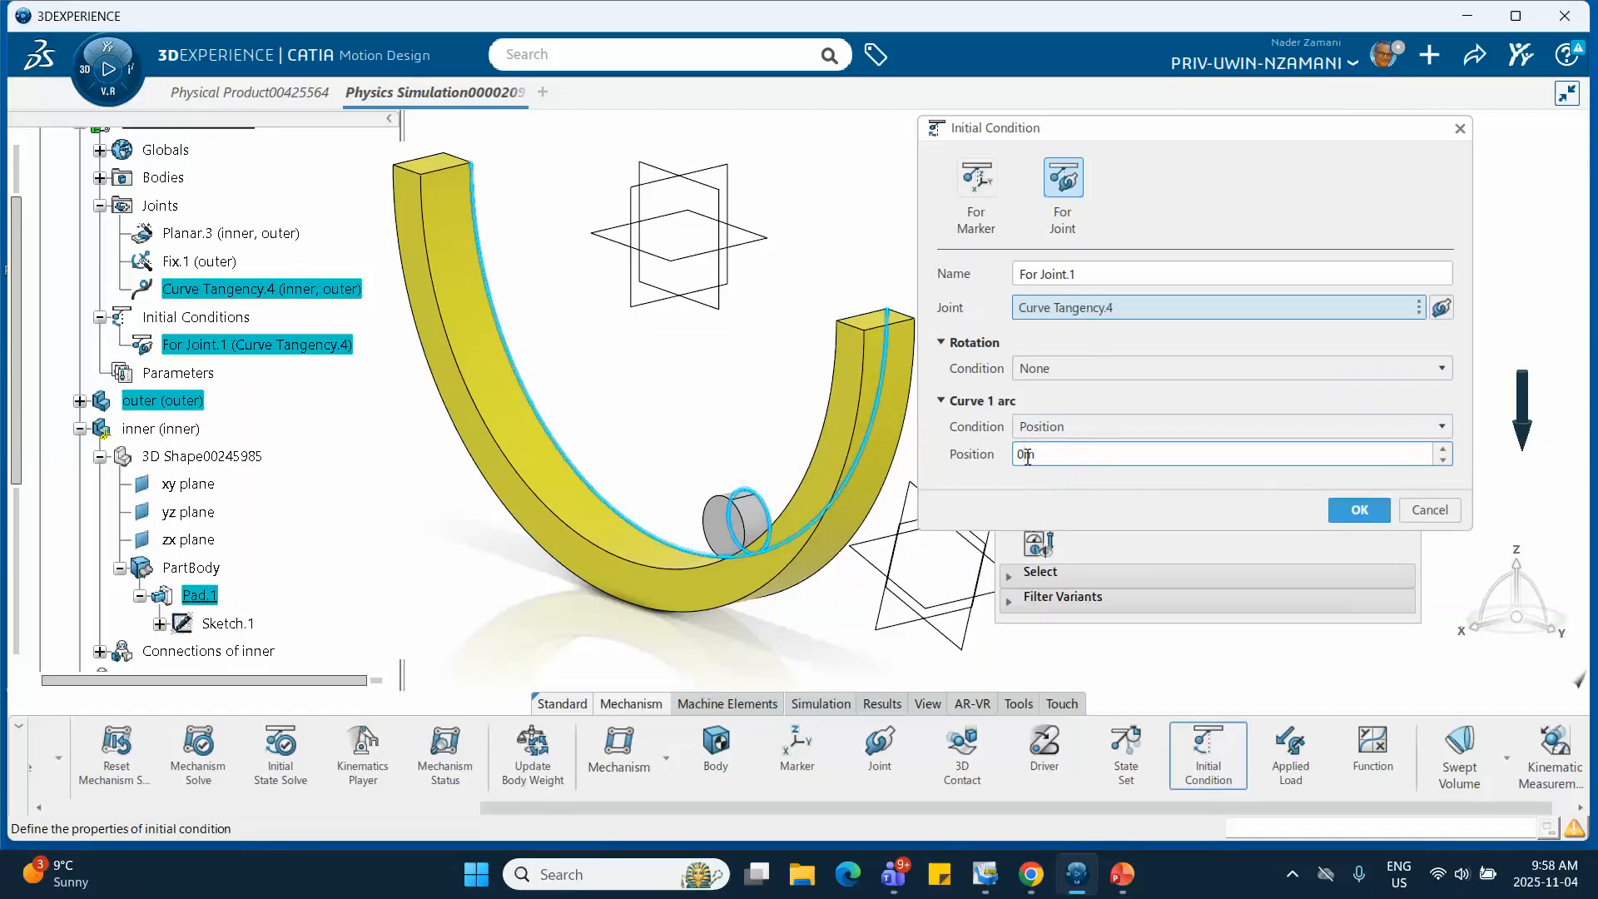
{"action": "double_click", "coordinate": [1026, 455]}
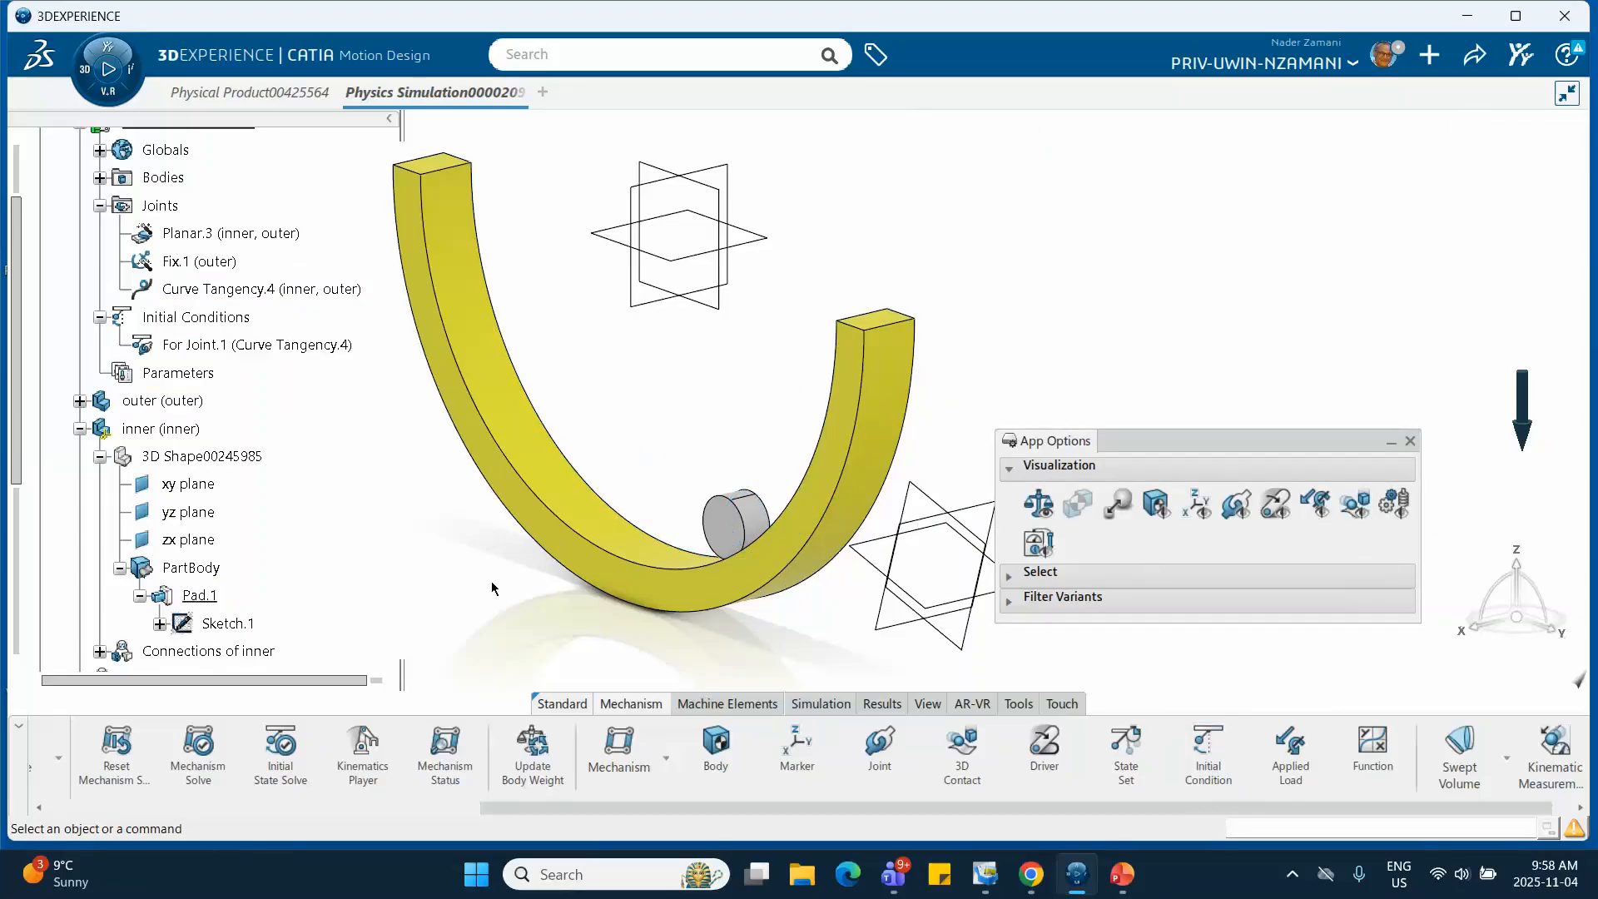
Solve the initial state of the mechanism with the new joint initial condition.
{"action": "middle_click_drag", "start_coordinate": [492, 589], "coordinate": [521, 577]}
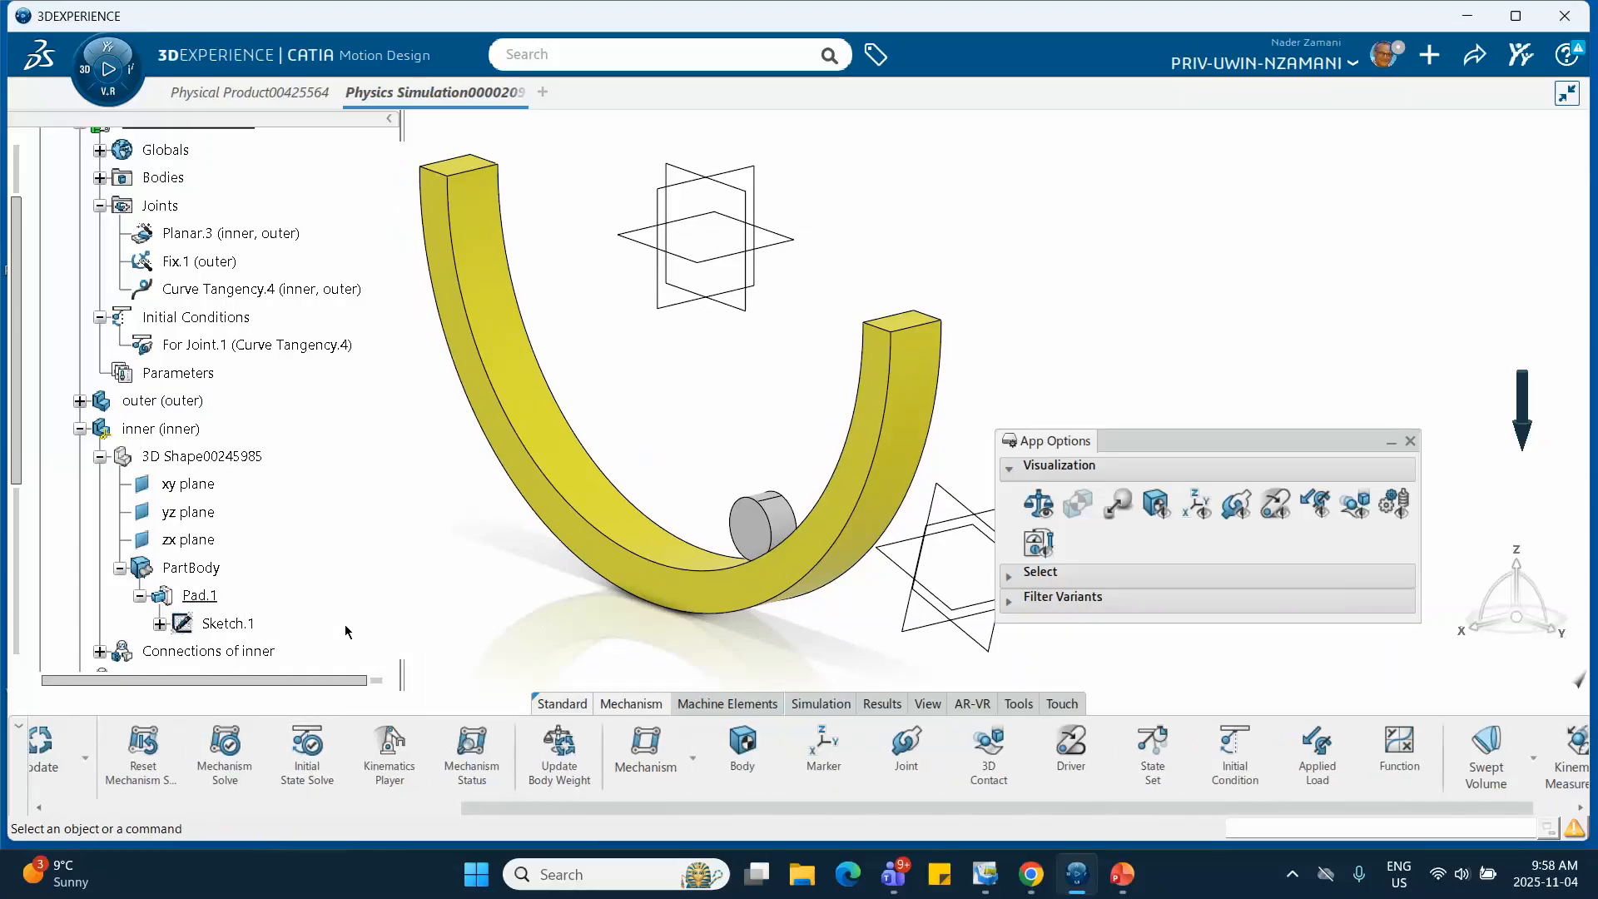
{"action": "left_click", "coordinate": [307, 749]}
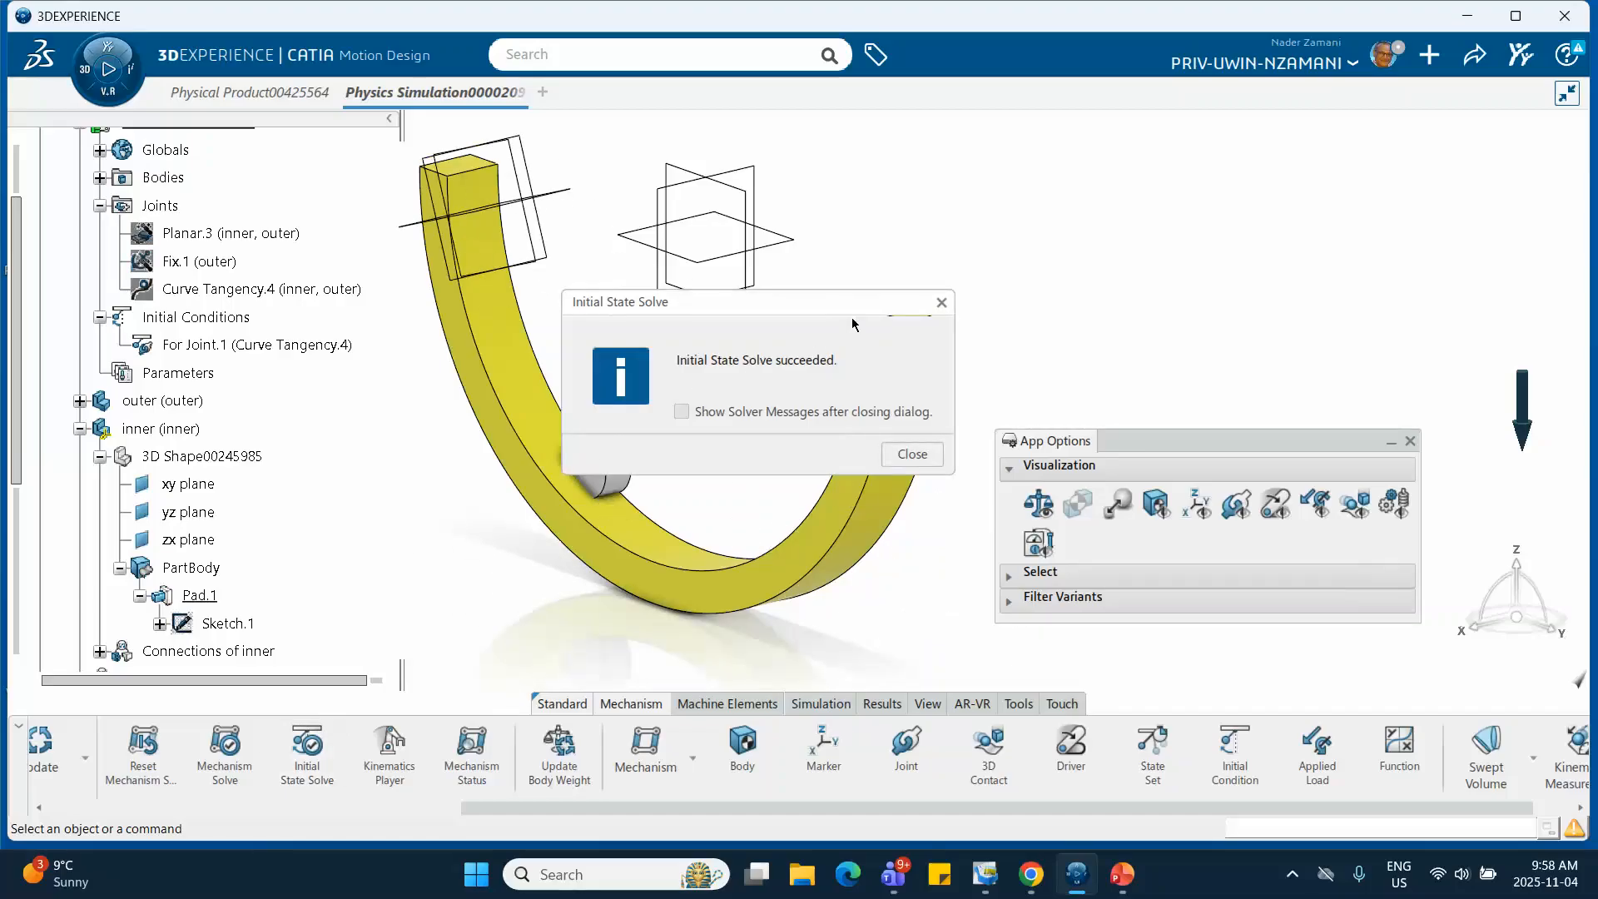
{"action": "left_click", "coordinate": [912, 455]}
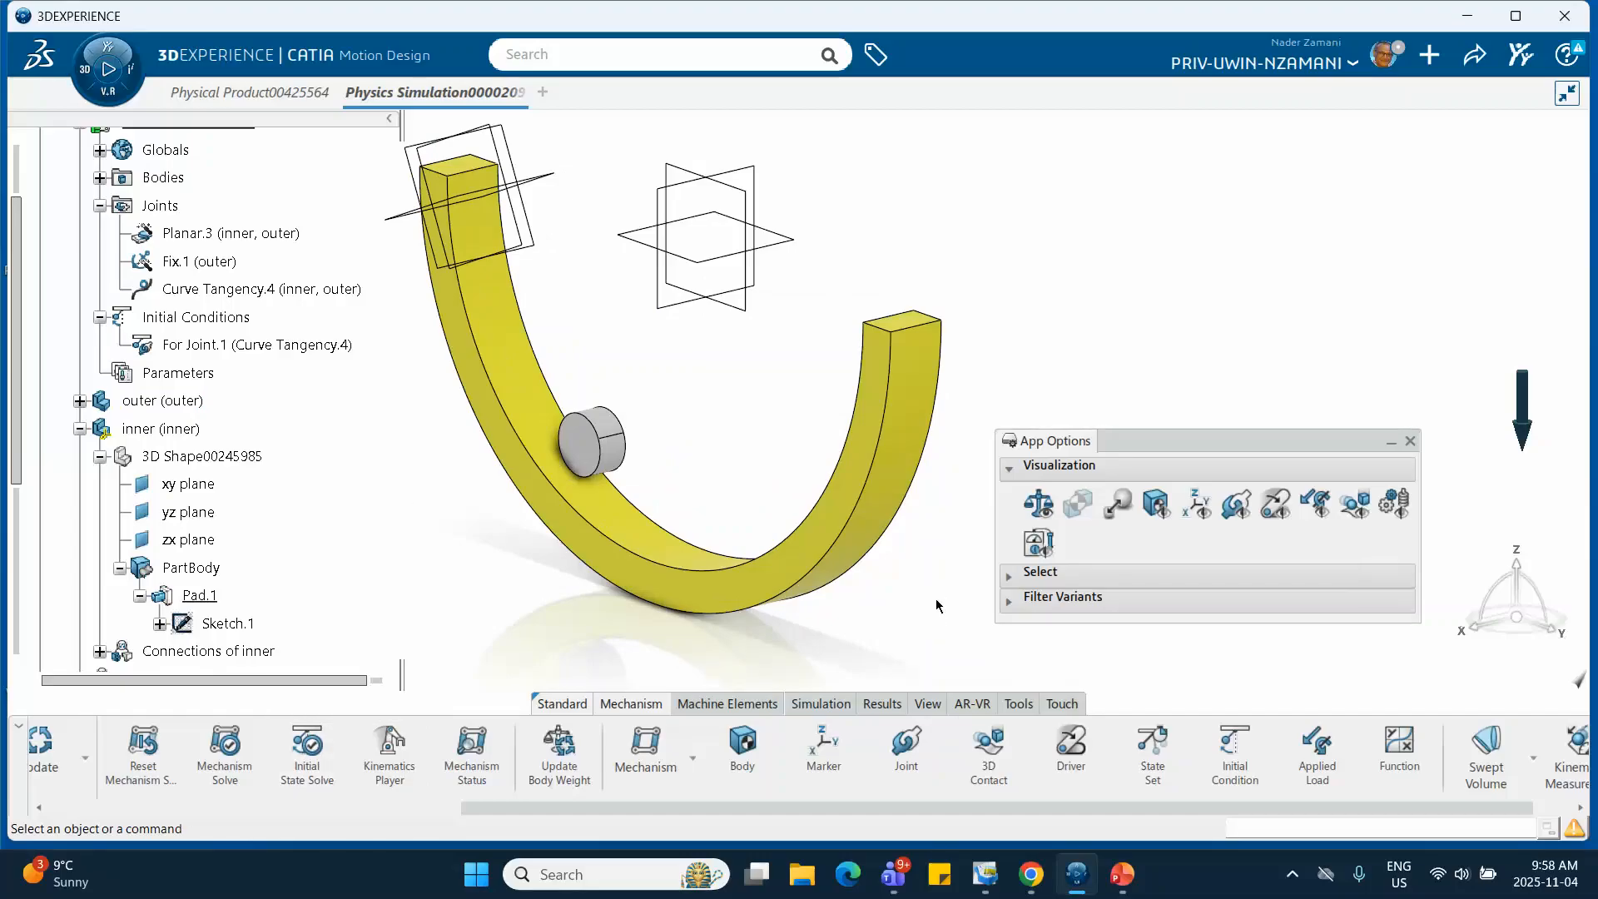
Run the motion analysis case from the disc's solved release position.
{"action": "left_click", "coordinate": [842, 704]}
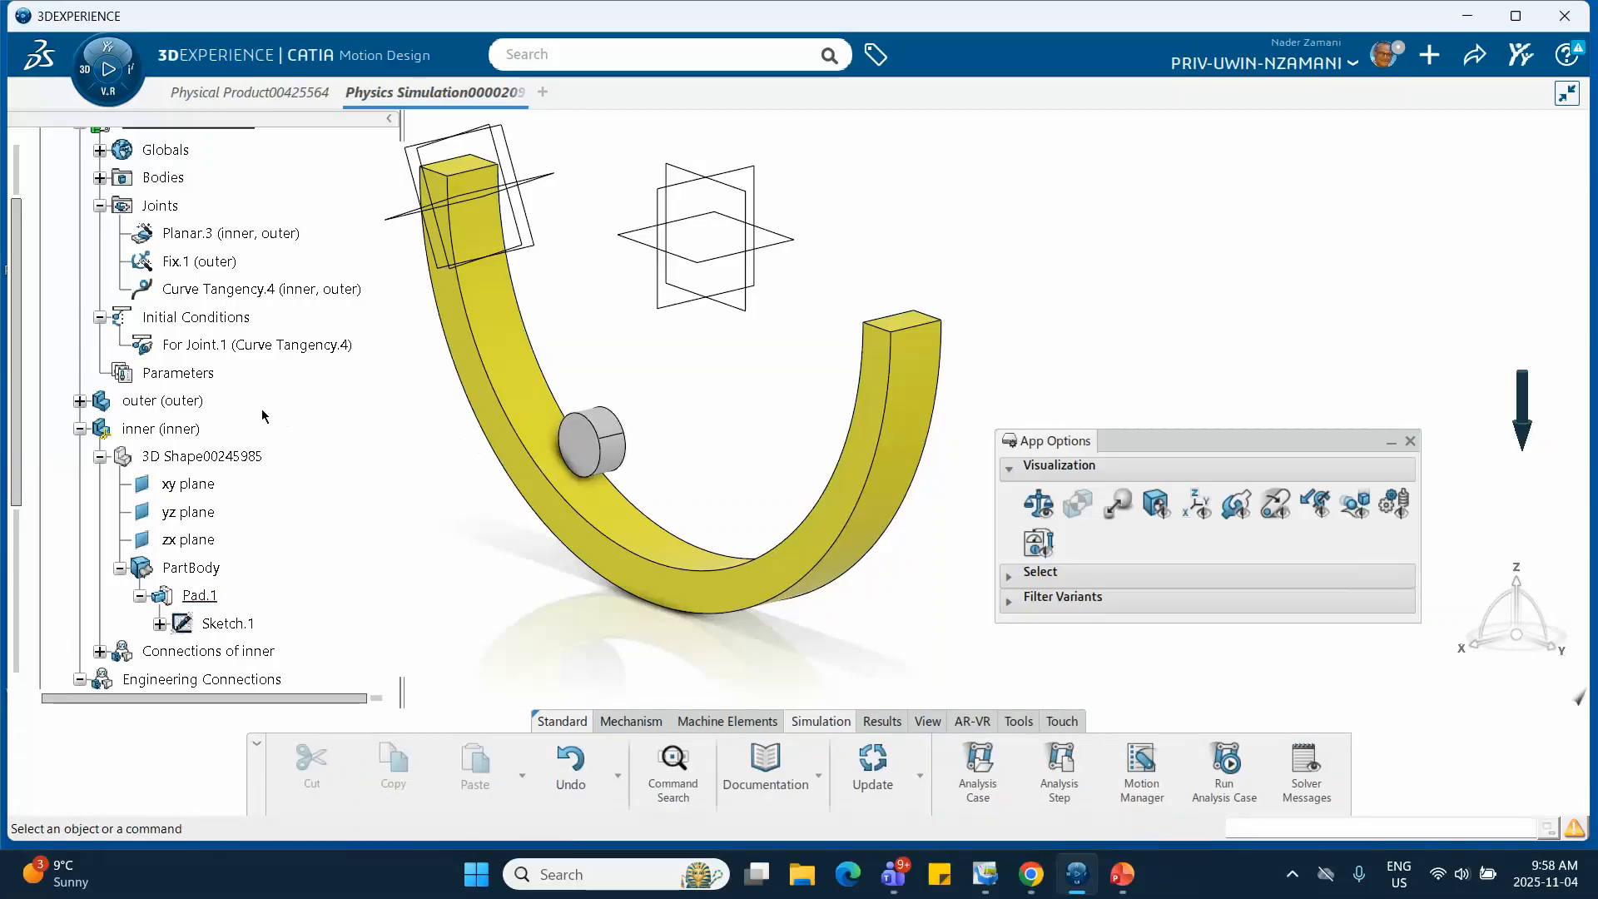
{"action": "left_click", "coordinate": [1225, 773]}
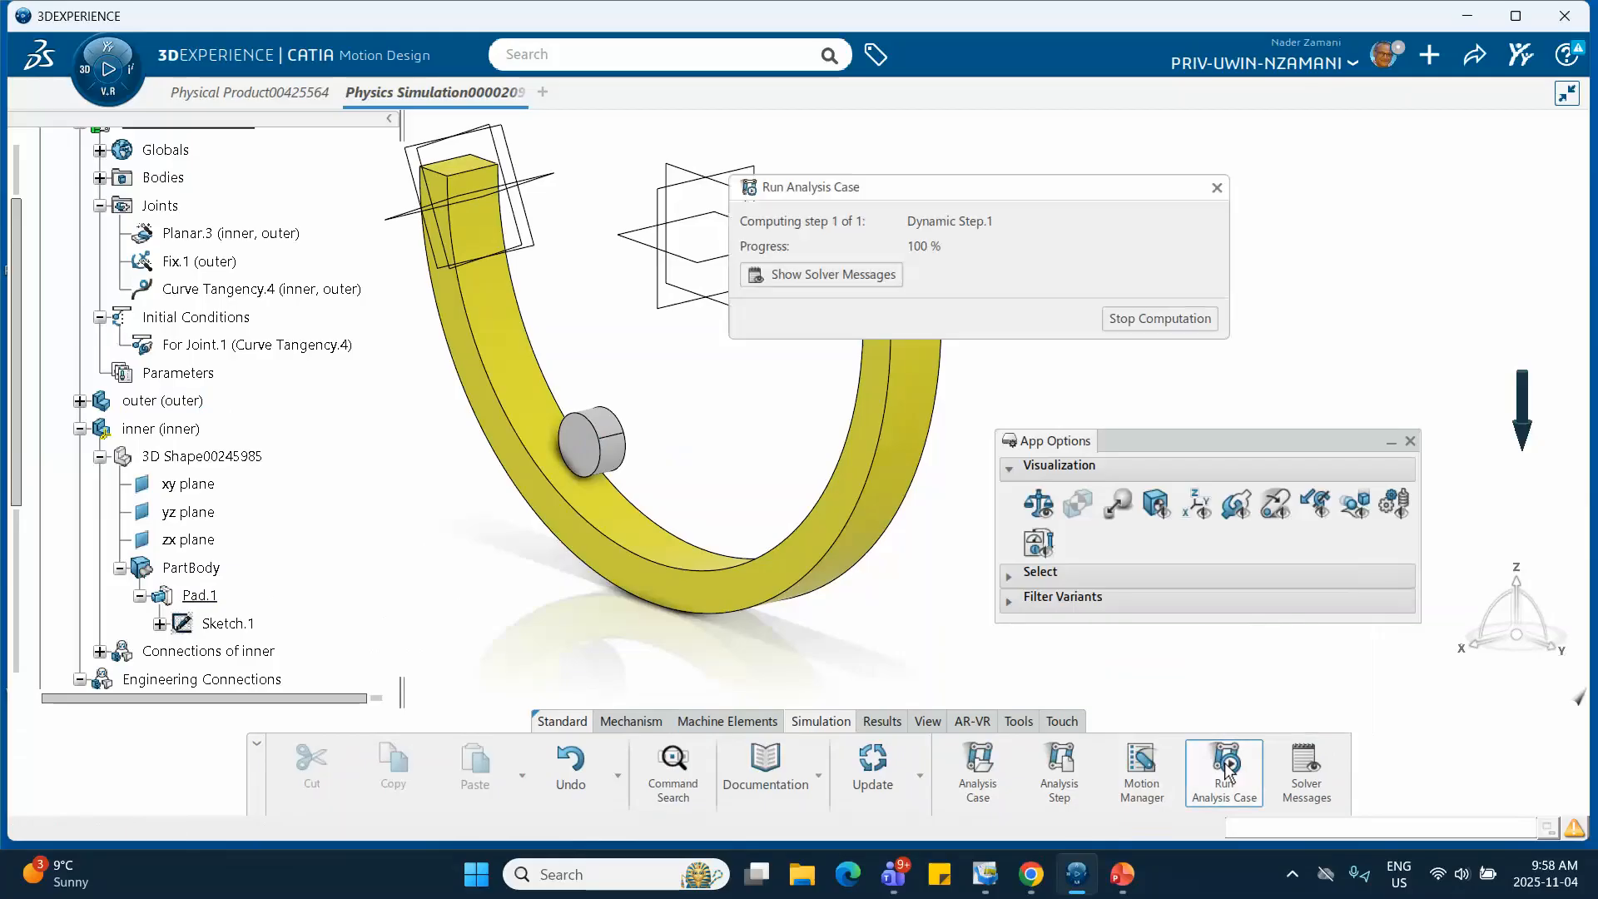
{"action": "left_click", "coordinate": [1215, 188]}
{"action": "scroll", "coordinate": [289, 437], "scroll_direction": "down", "scroll_amount": 6}
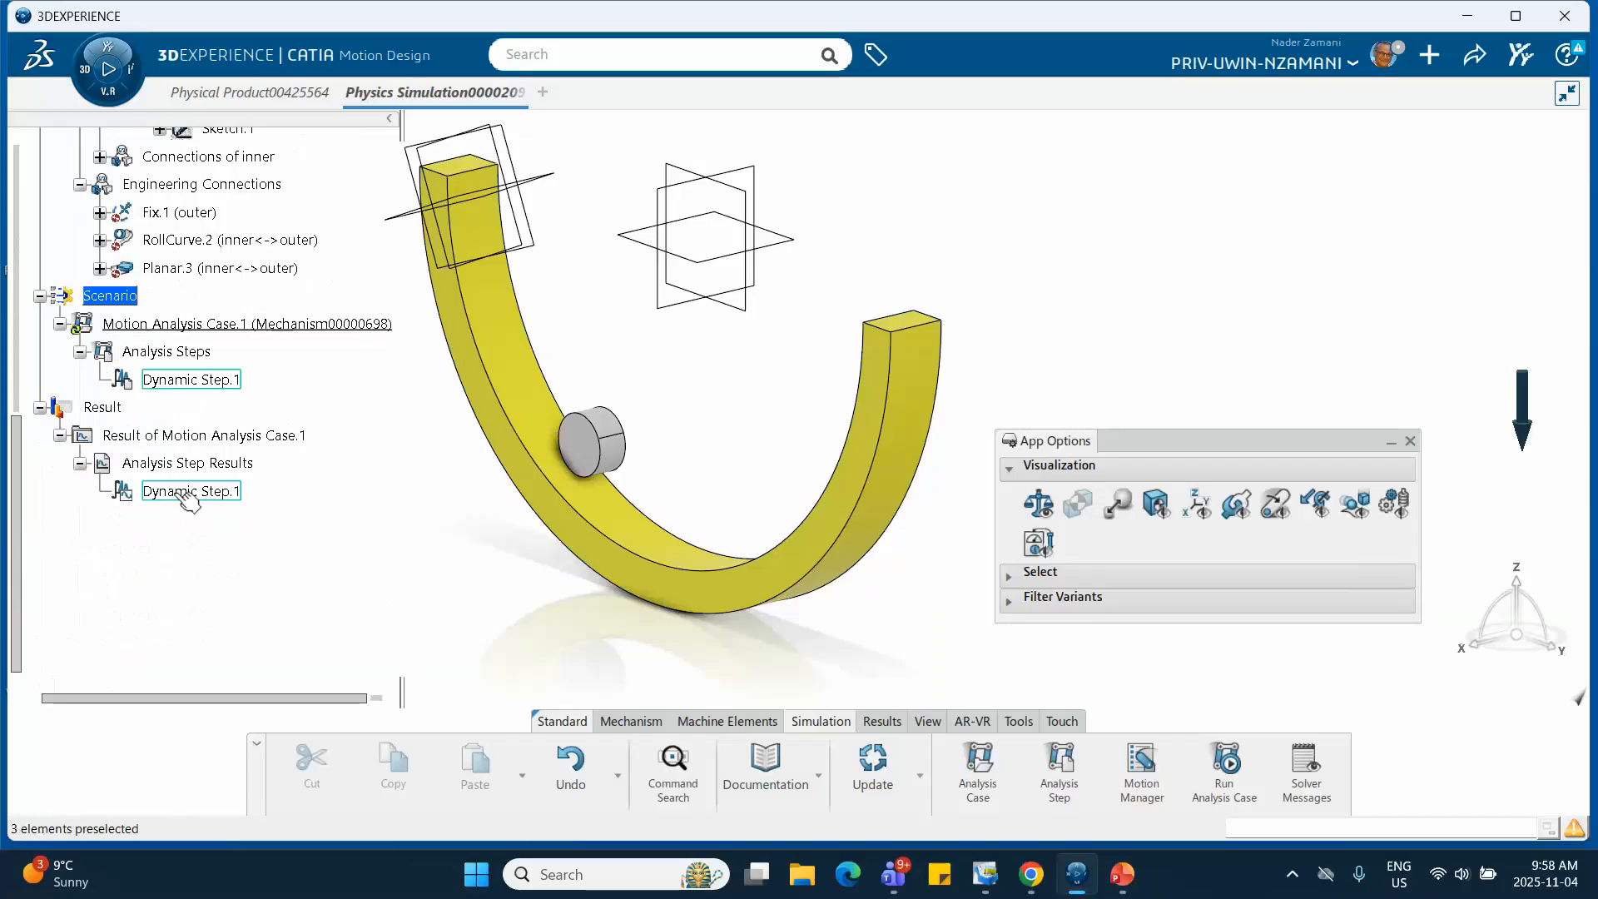
Play the animation of the Dynamic Step.1 result to watch the disc roll, and close the player.
{"action": "left_click", "coordinate": [182, 496]}
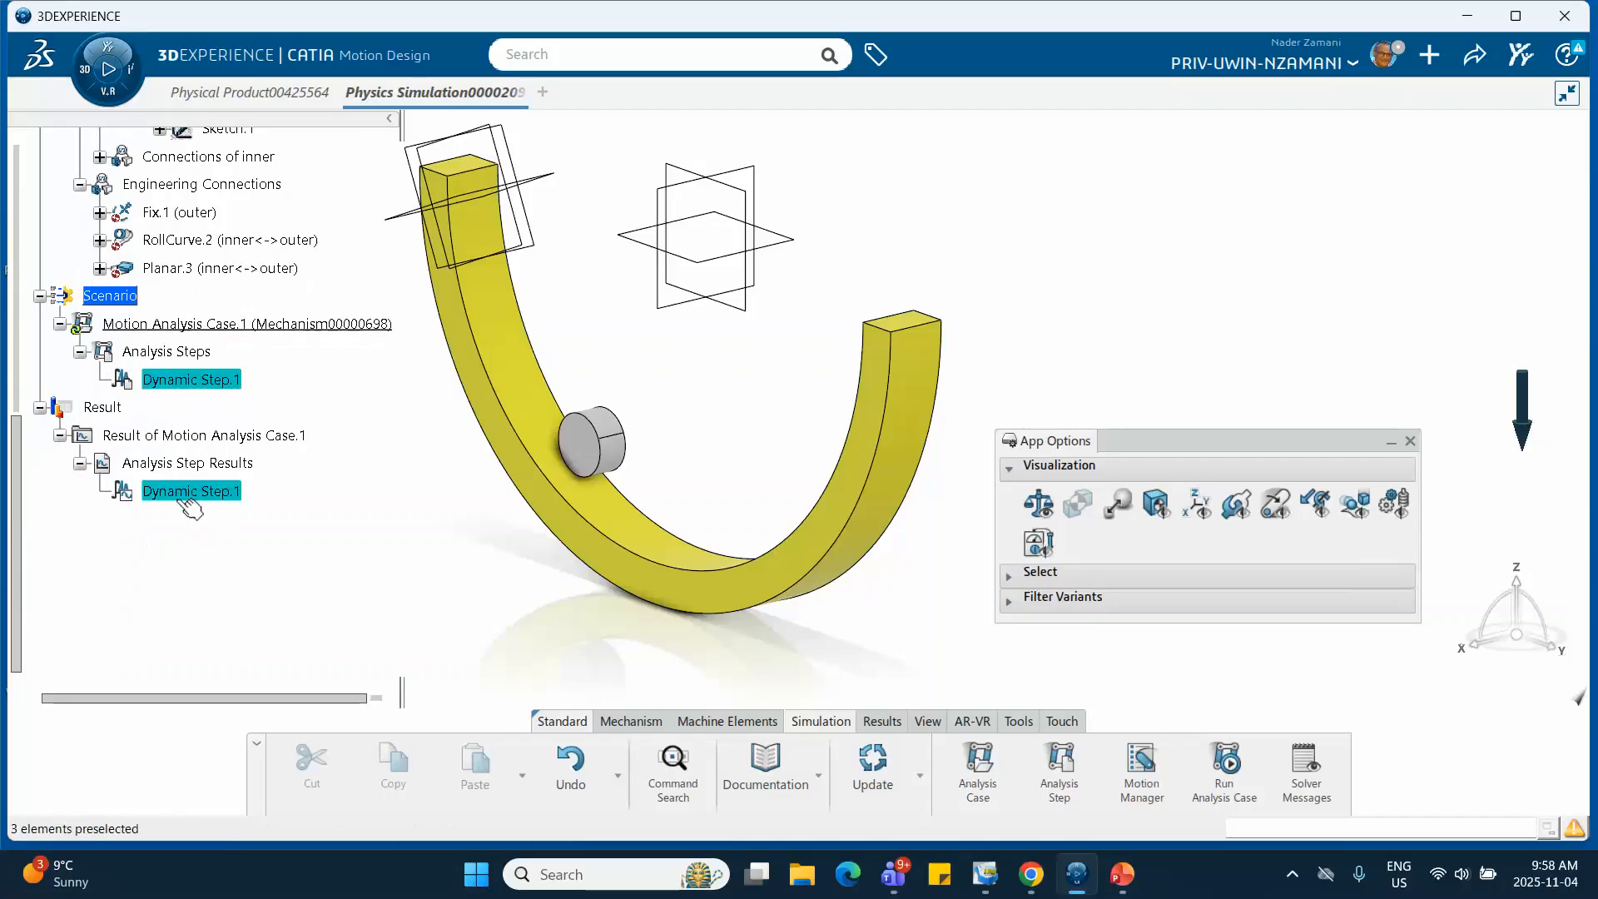
{"action": "left_click", "coordinate": [882, 720]}
{"action": "left_click", "coordinate": [1013, 766]}
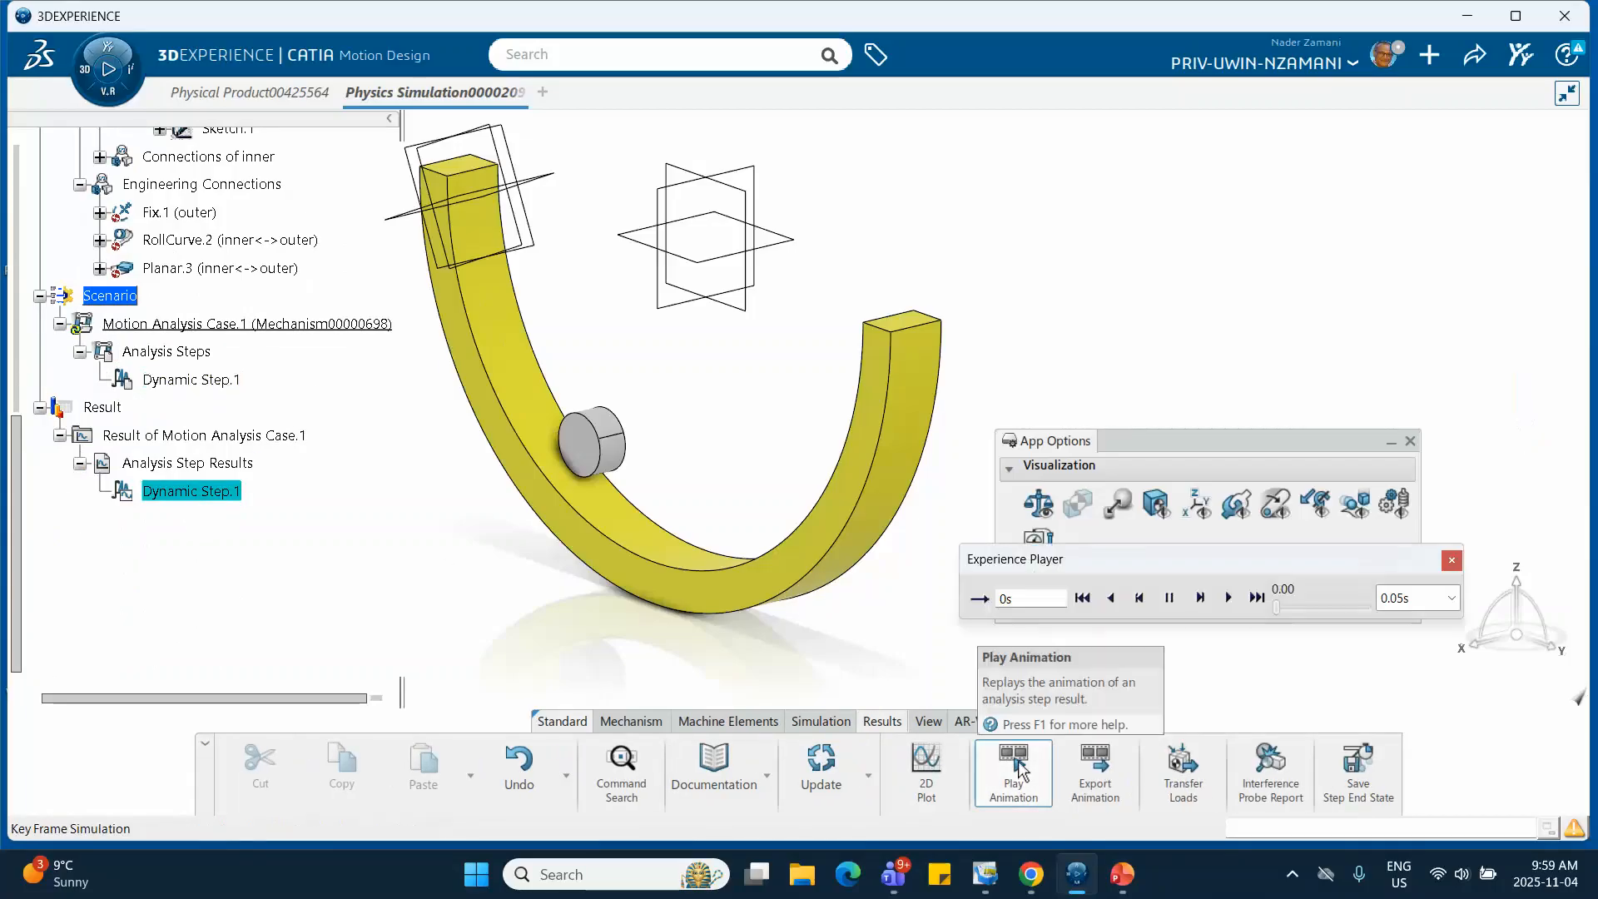
{"action": "left_click", "coordinate": [1229, 597]}
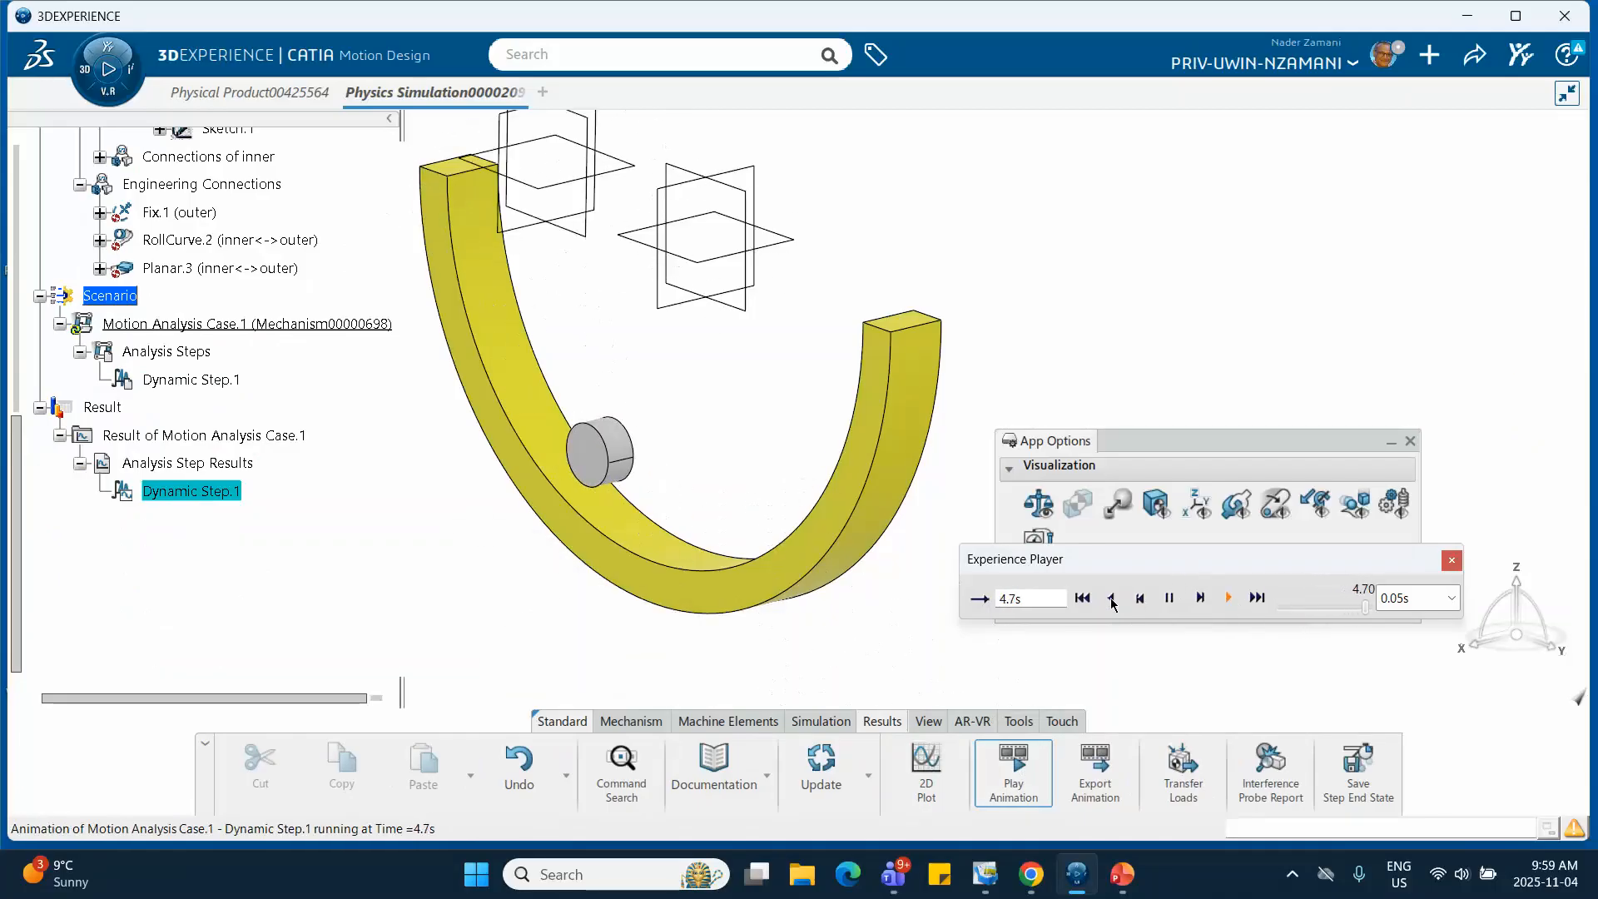
{"action": "left_click", "coordinate": [1451, 560]}
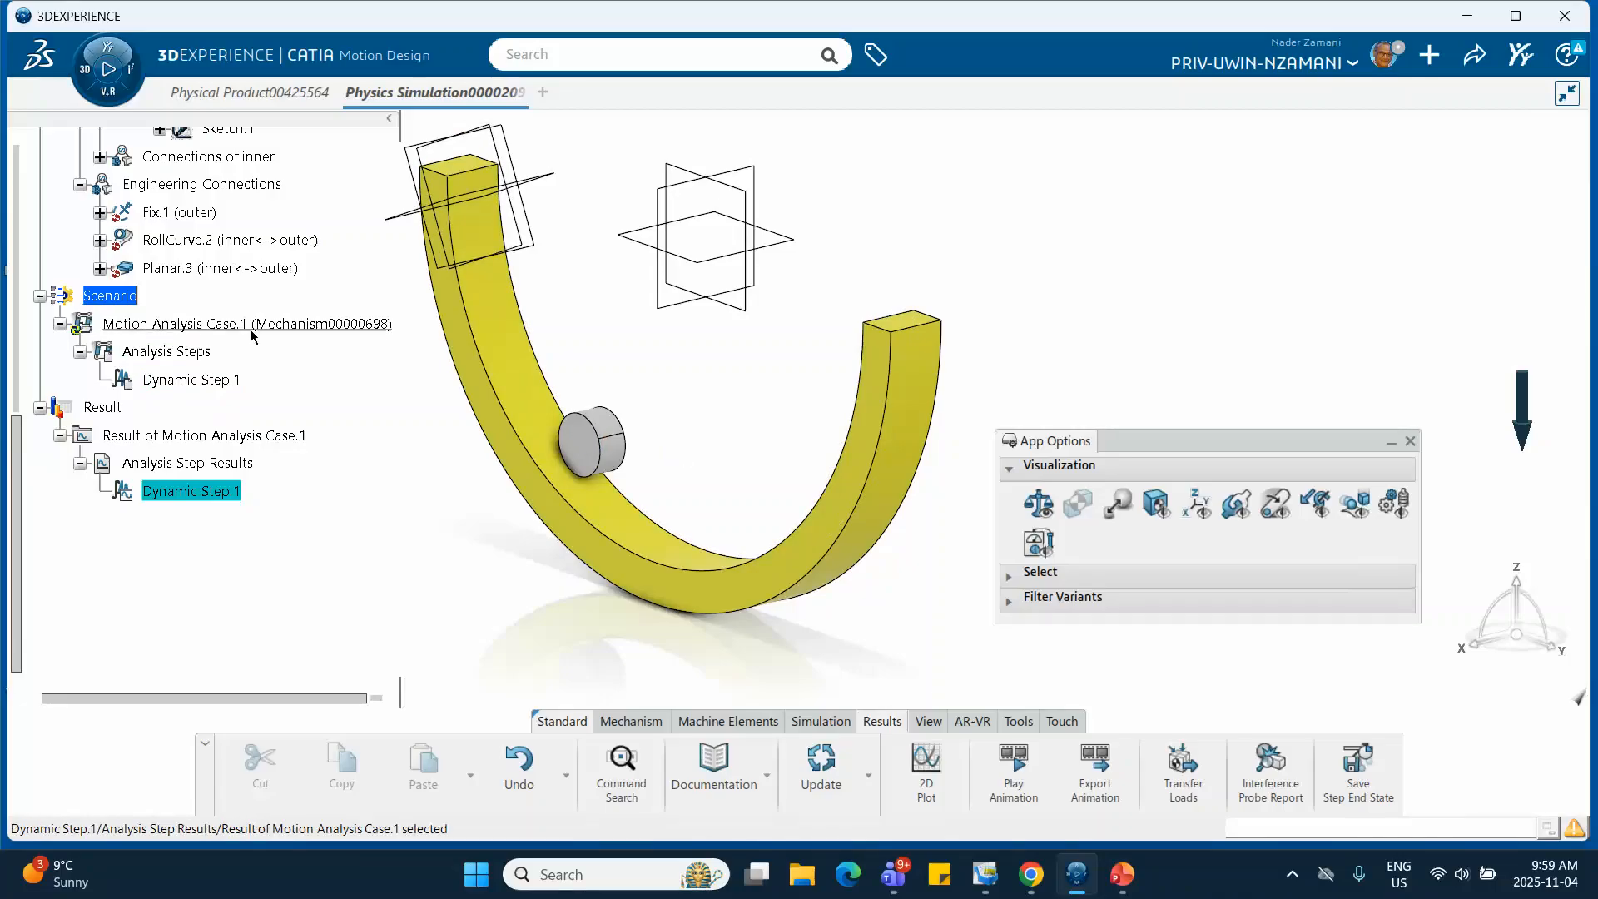
Reduce the Curve 1 arc position in the For Joint.1 initial condition so the disc is released near the start of the arc.
{"action": "scroll", "coordinate": [239, 314], "scroll_direction": "up", "scroll_amount": 5}
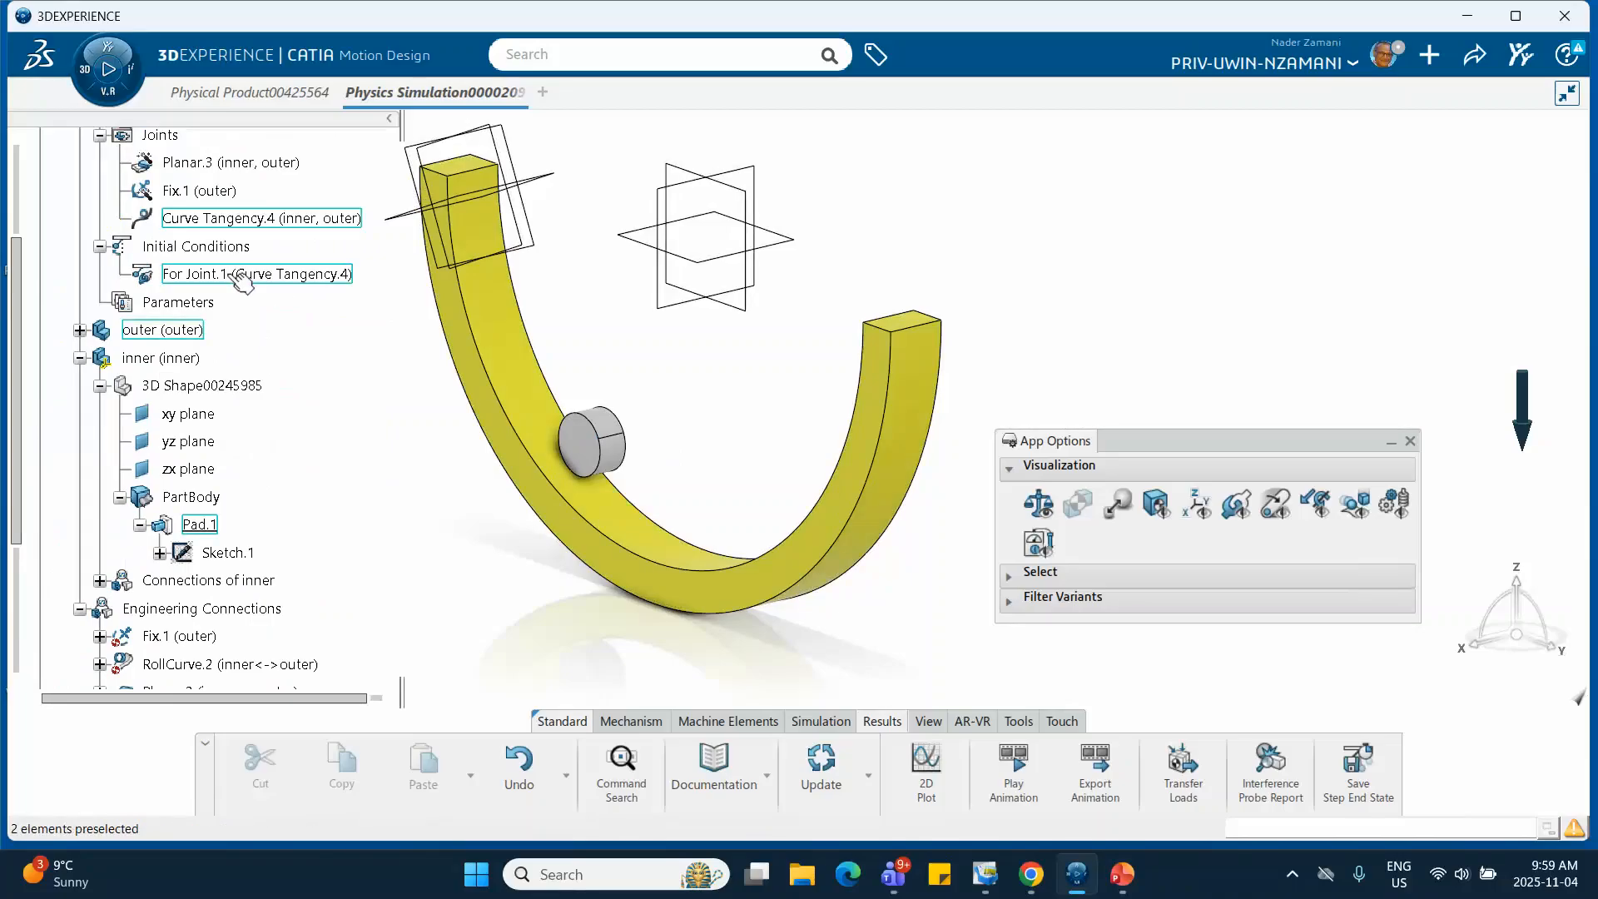
{"action": "left_click", "coordinate": [239, 275]}
{"action": "double_click", "coordinate": [241, 276]}
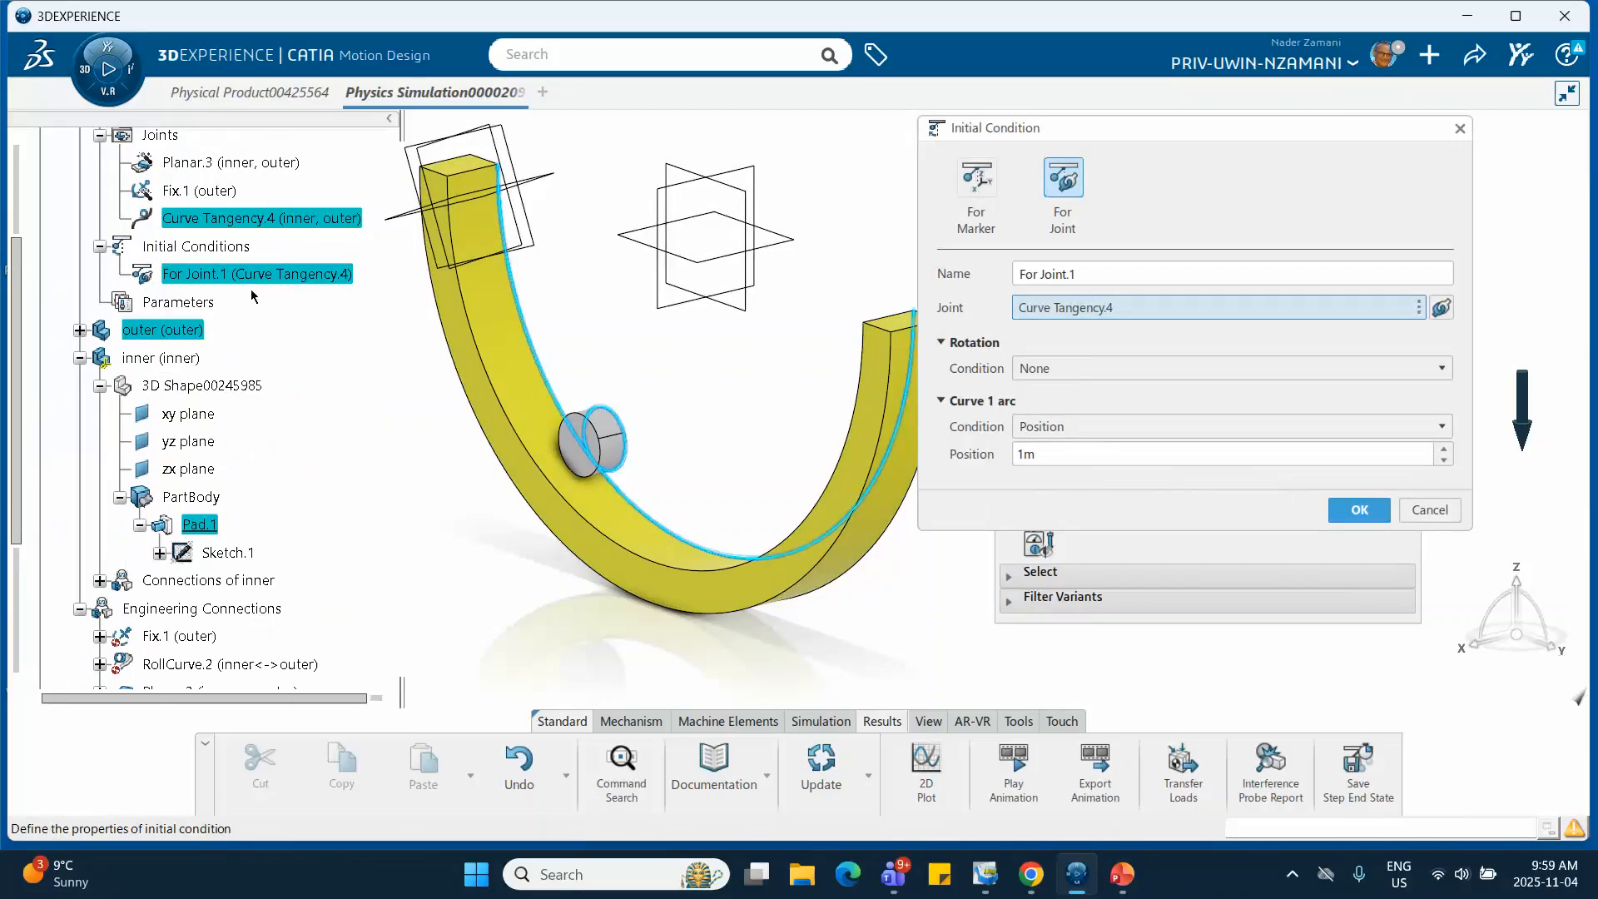
{"action": "left_click", "coordinate": [1032, 453]}
{"action": "left_click_drag", "start_coordinate": [1047, 456], "coordinate": [966, 458]}
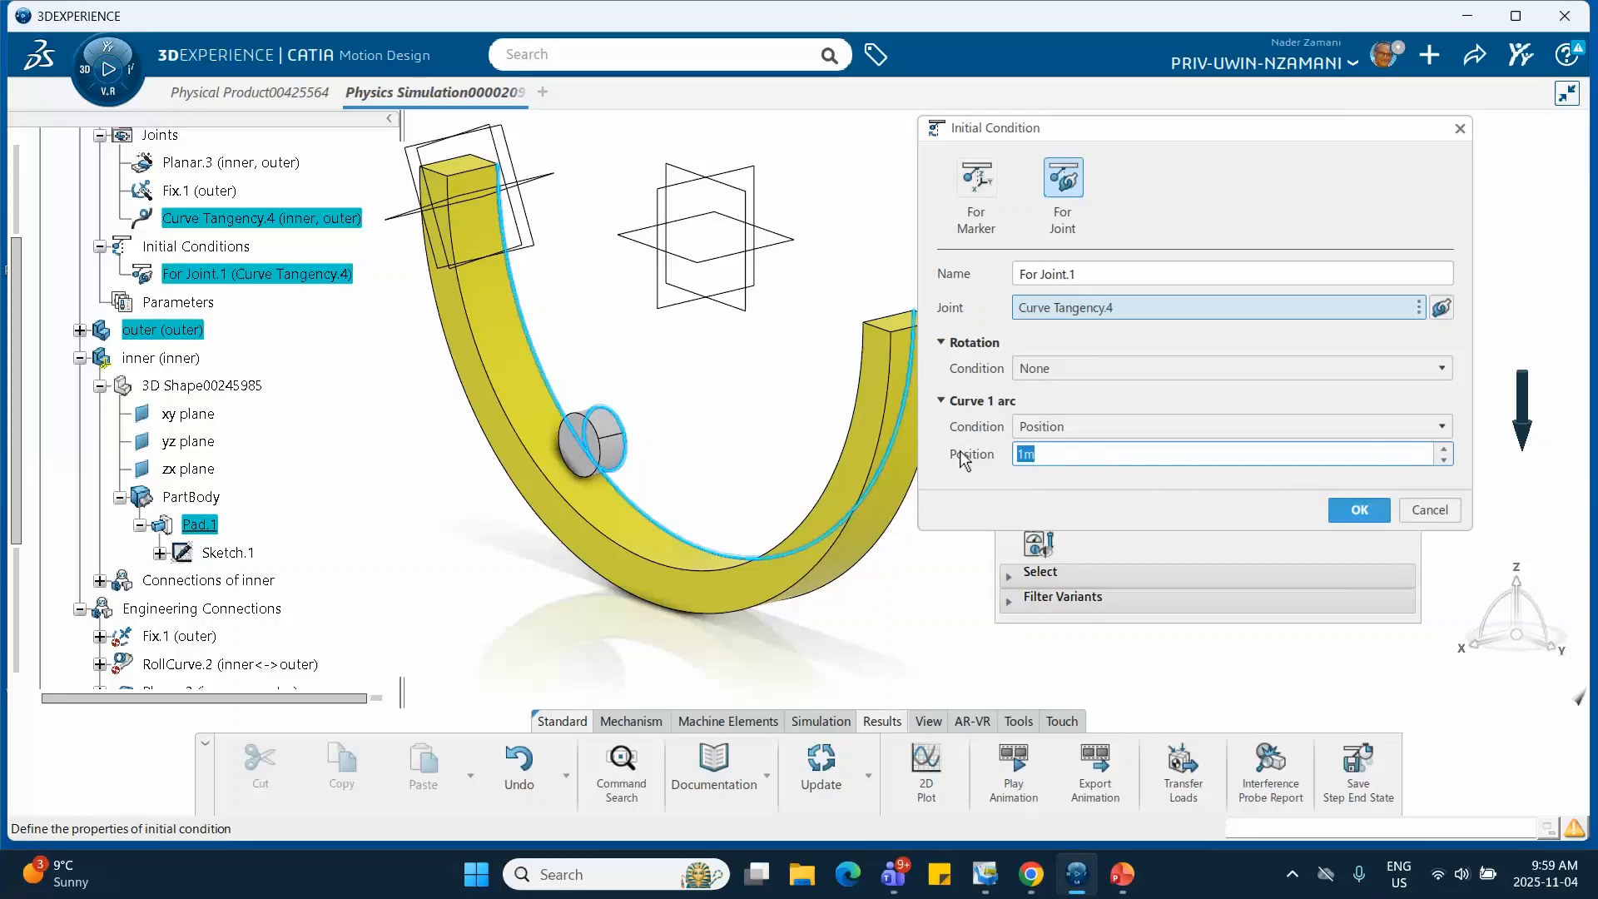
{"action": "type", "text": "1"}
{"action": "left_click", "coordinate": [1357, 510]}
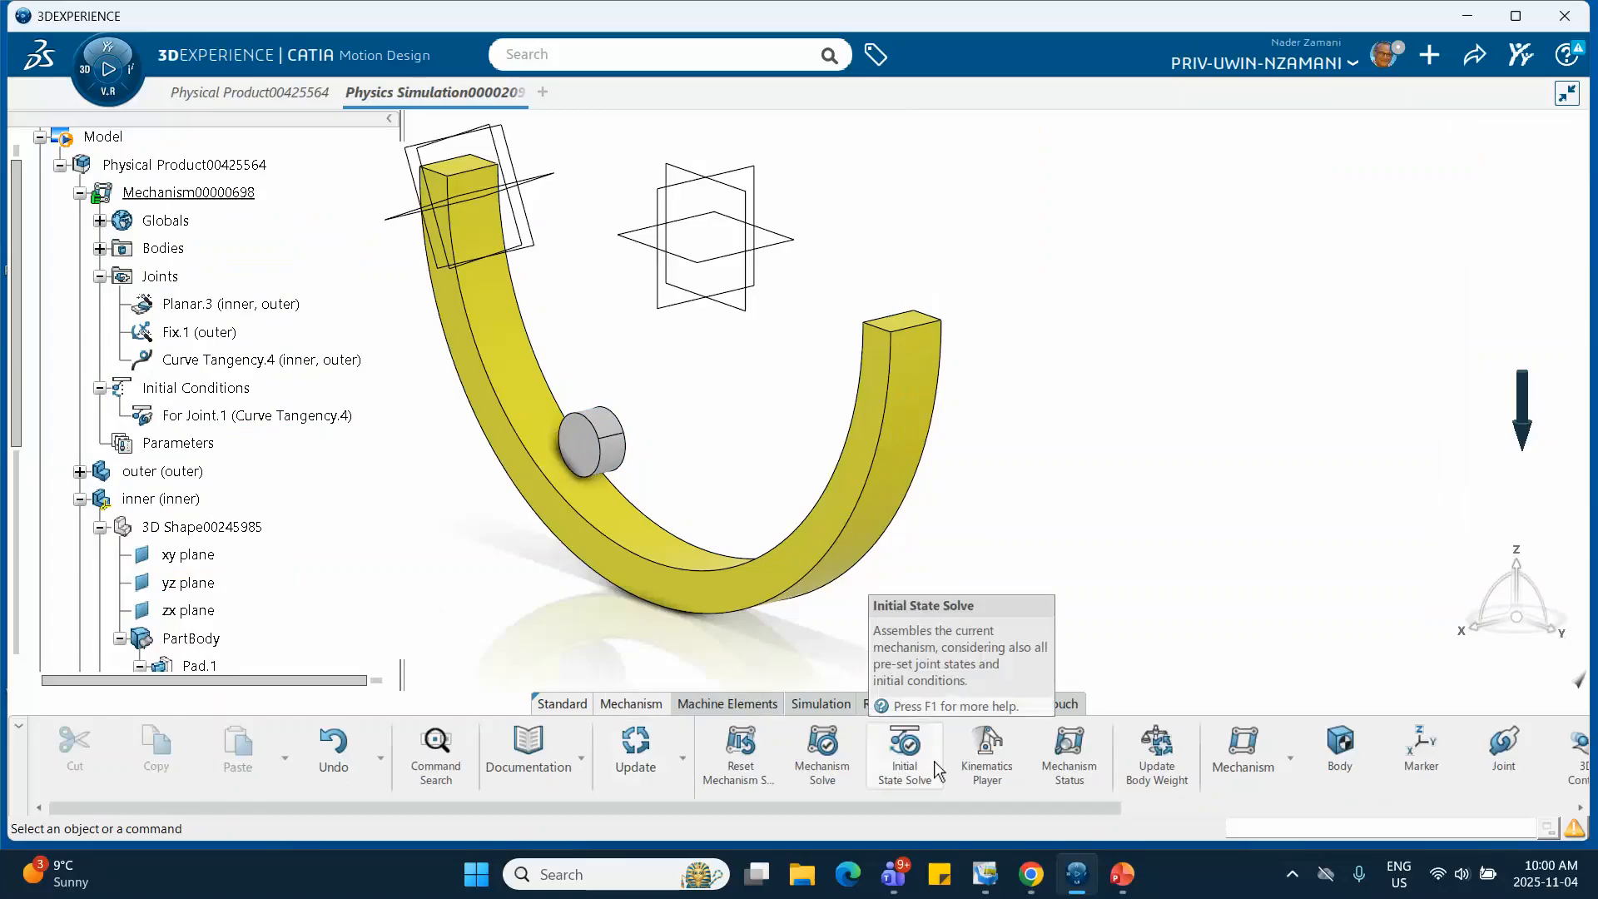
Solve the mechanism's initial state with the edited joint position and run the motion analysis case.
{"action": "left_click", "coordinate": [902, 759]}
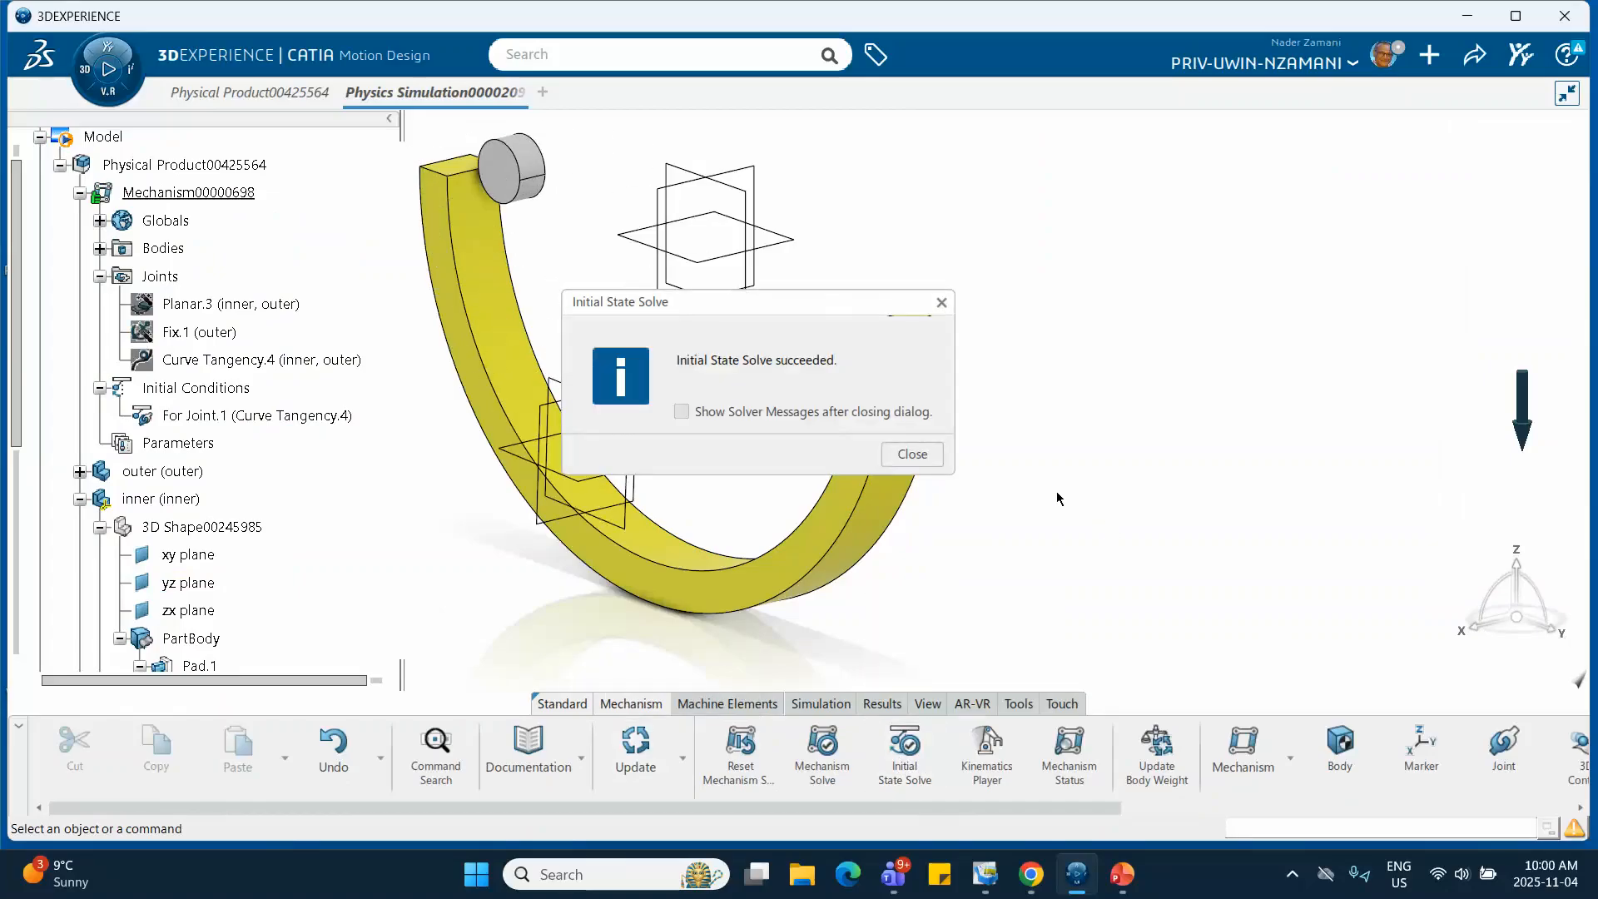
{"action": "left_click", "coordinate": [914, 454]}
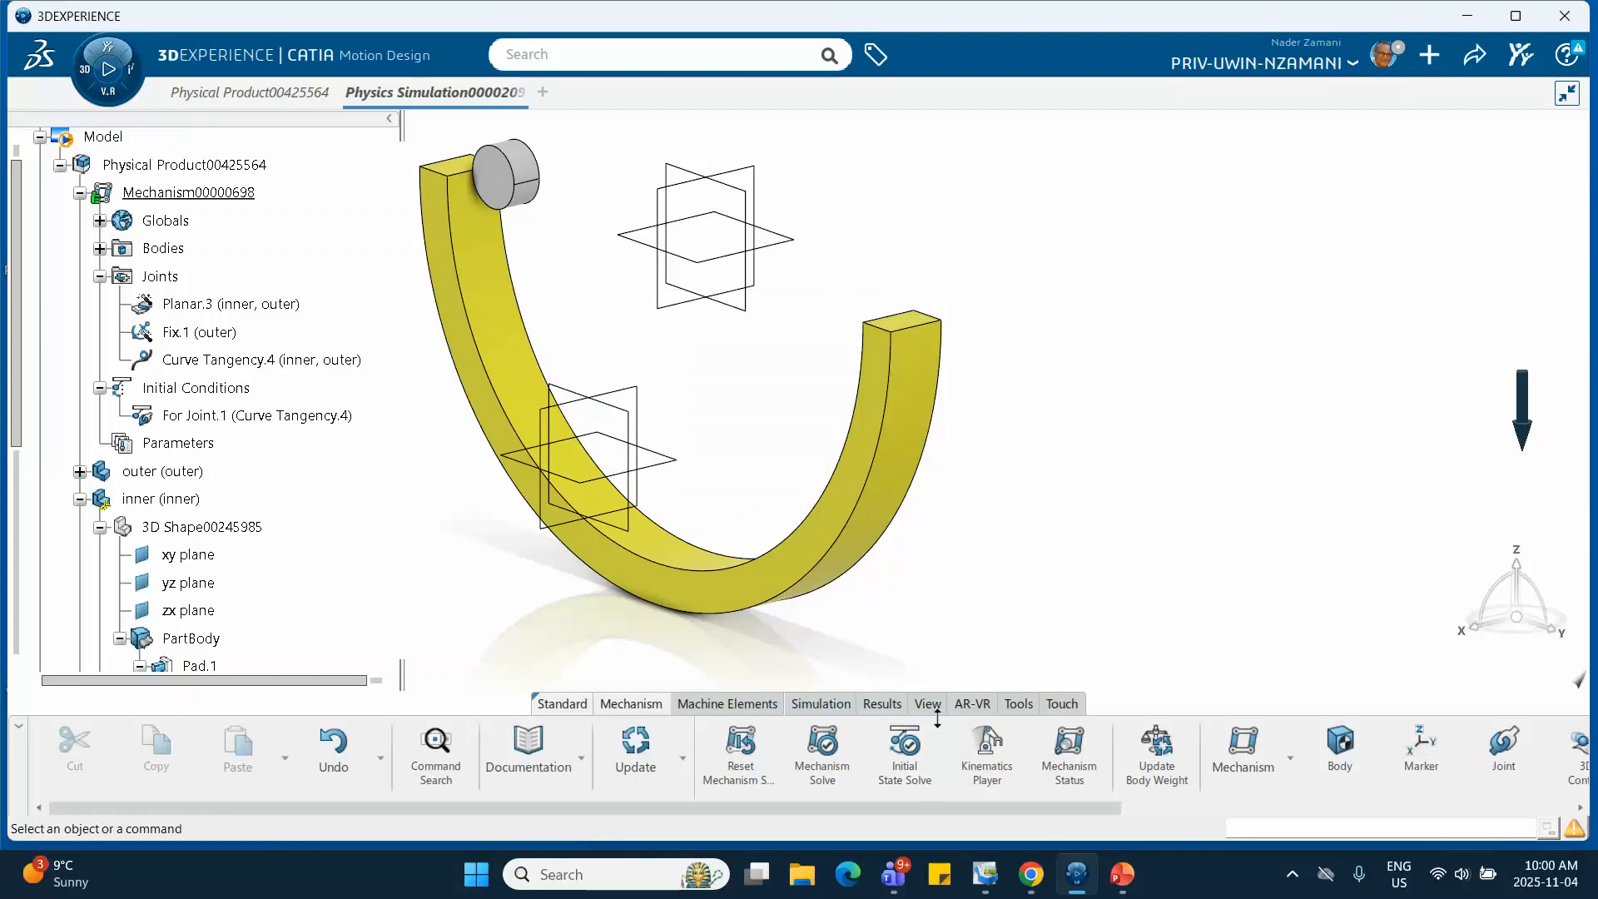
{"action": "left_click", "coordinate": [823, 704]}
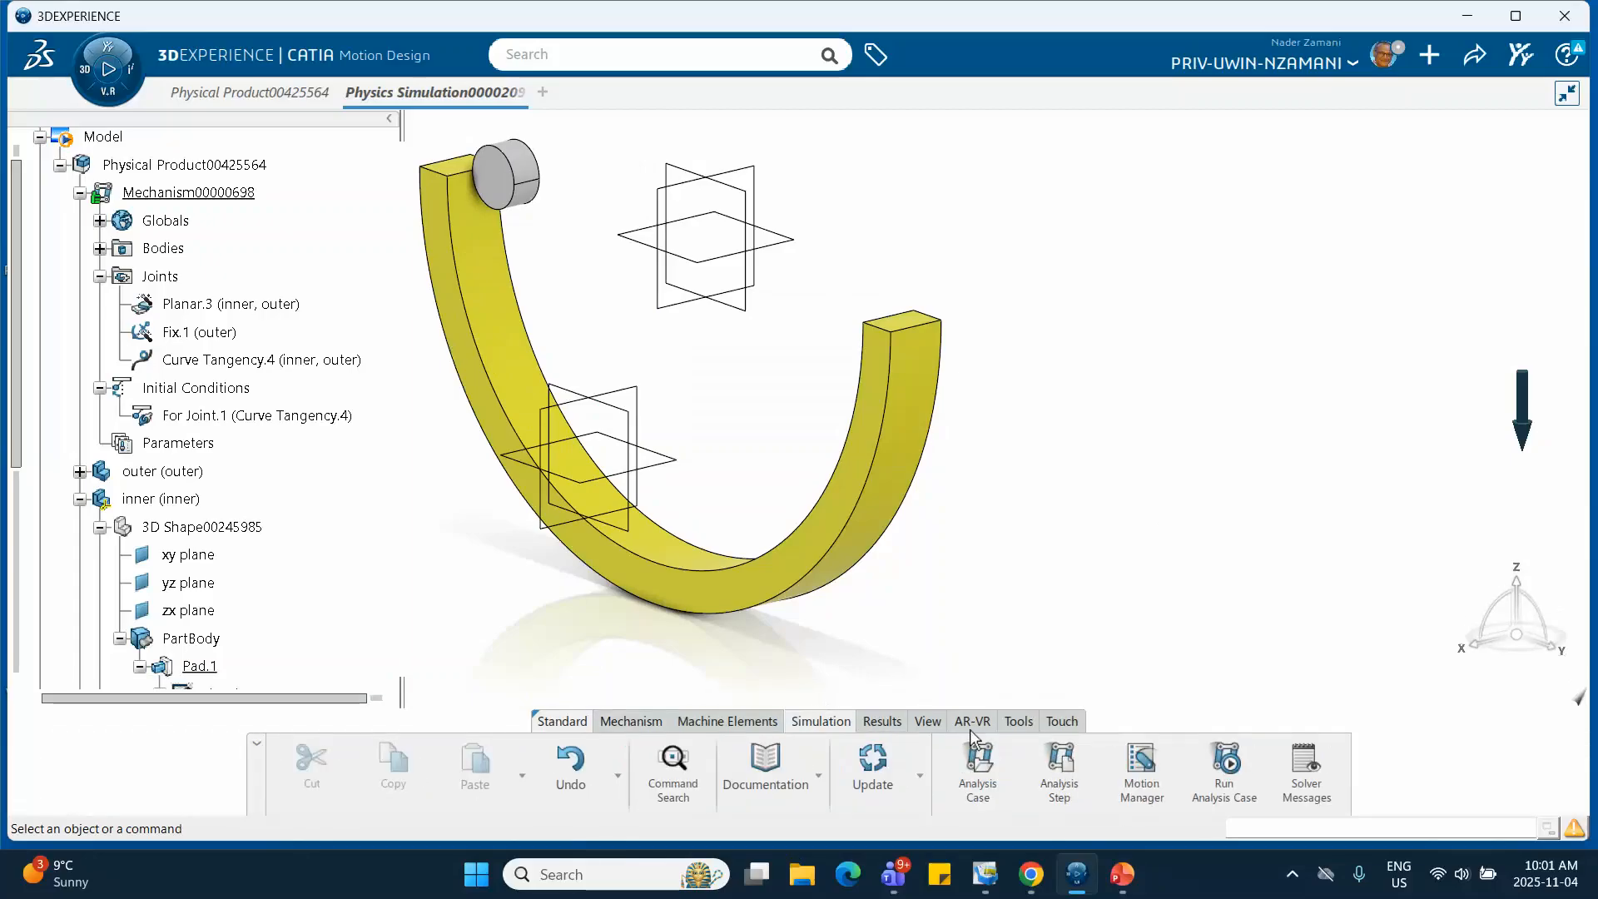
{"action": "left_click", "coordinate": [1226, 767]}
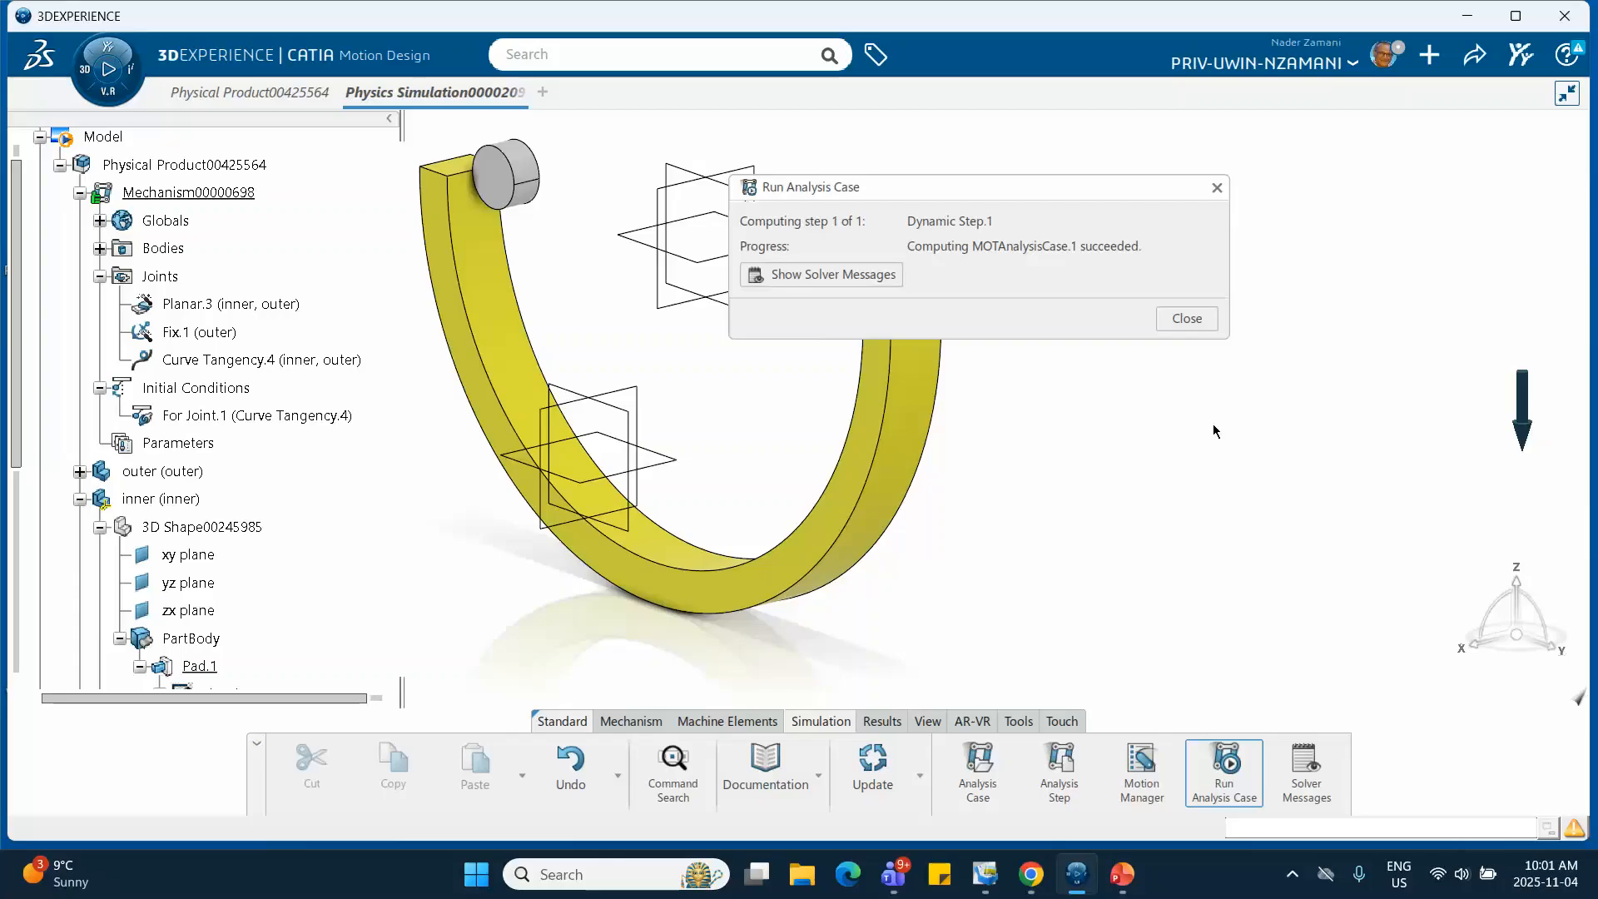
{"action": "left_click", "coordinate": [1187, 318]}
Watch the animation of the updated Dynamic Step.1 result from the upper release point and close the player.
{"action": "scroll", "coordinate": [257, 502], "scroll_direction": "down", "scroll_amount": 3}
{"action": "scroll", "coordinate": [257, 501], "scroll_direction": "down", "scroll_amount": 3}
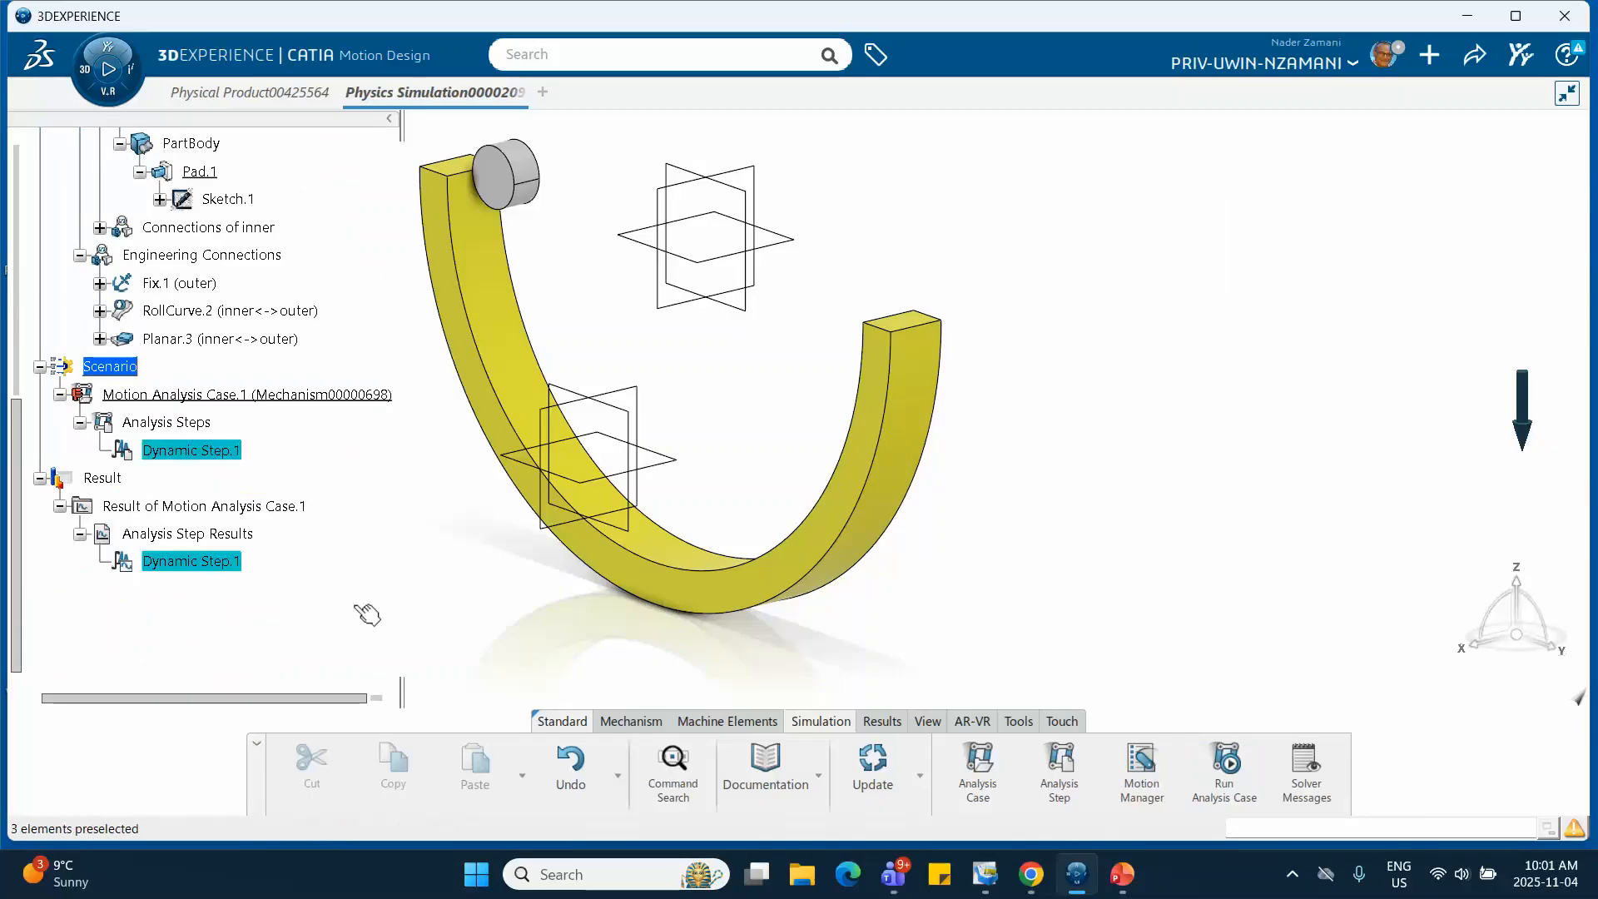
{"action": "left_click", "coordinate": [870, 722]}
{"action": "left_click", "coordinate": [1012, 778]}
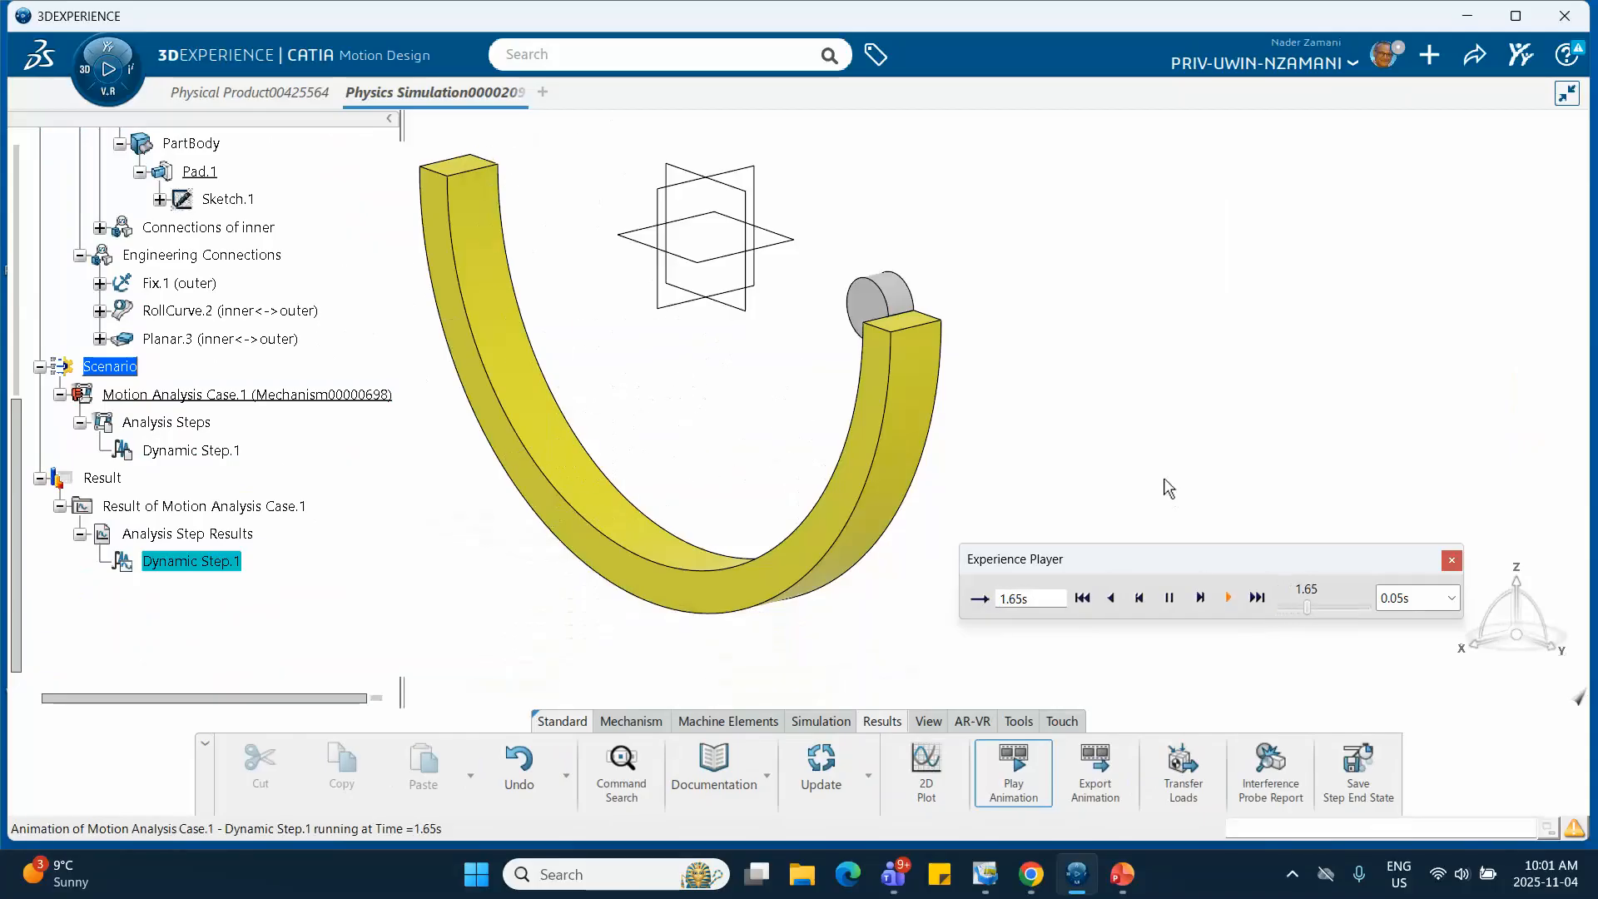
{"action": "left_click", "coordinate": [1451, 561]}
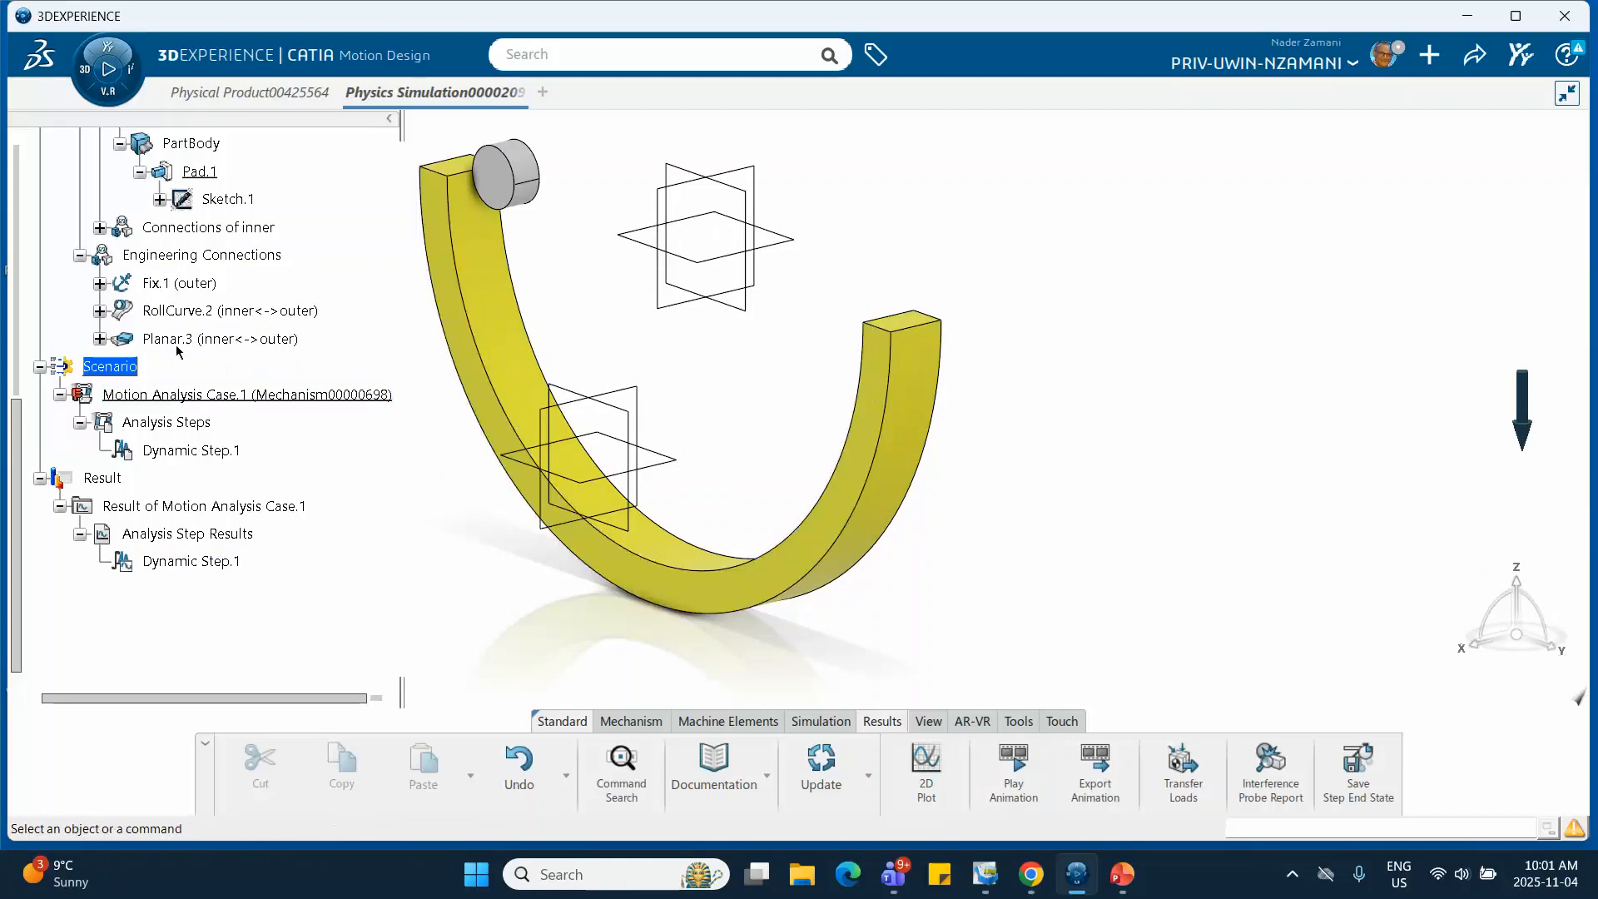
Increase the Curve 1 arc position in the For Joint.1 initial condition to release the disc near the half-ring's opposite end.
{"action": "scroll", "coordinate": [223, 358], "scroll_direction": "up", "scroll_amount": 1}
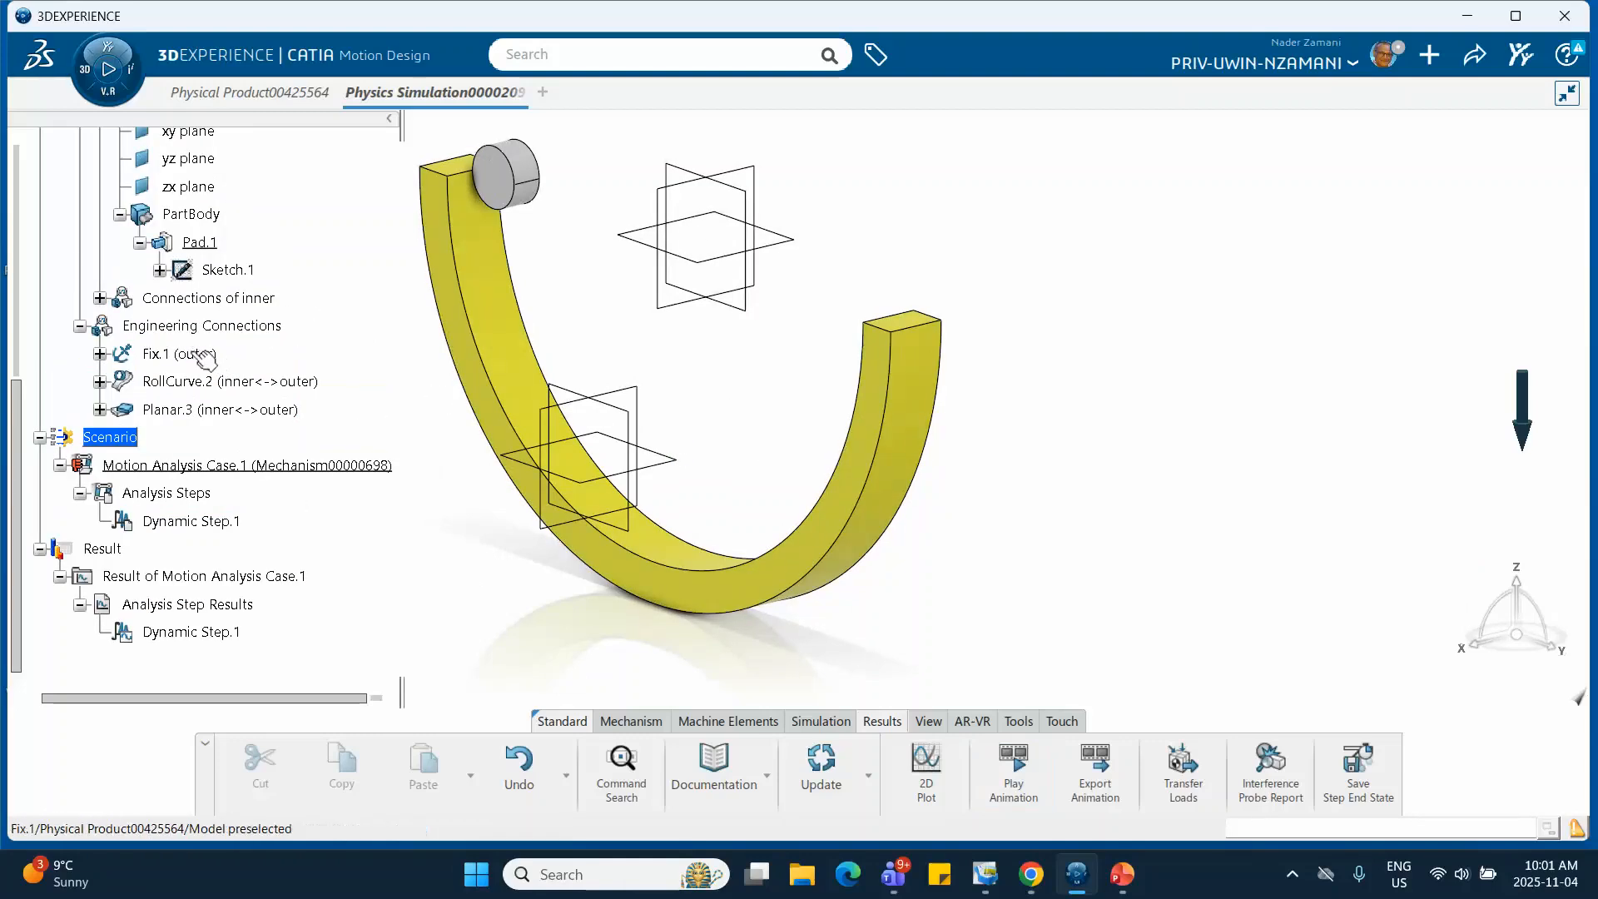
{"action": "scroll", "coordinate": [200, 340], "scroll_direction": "up", "scroll_amount": 4}
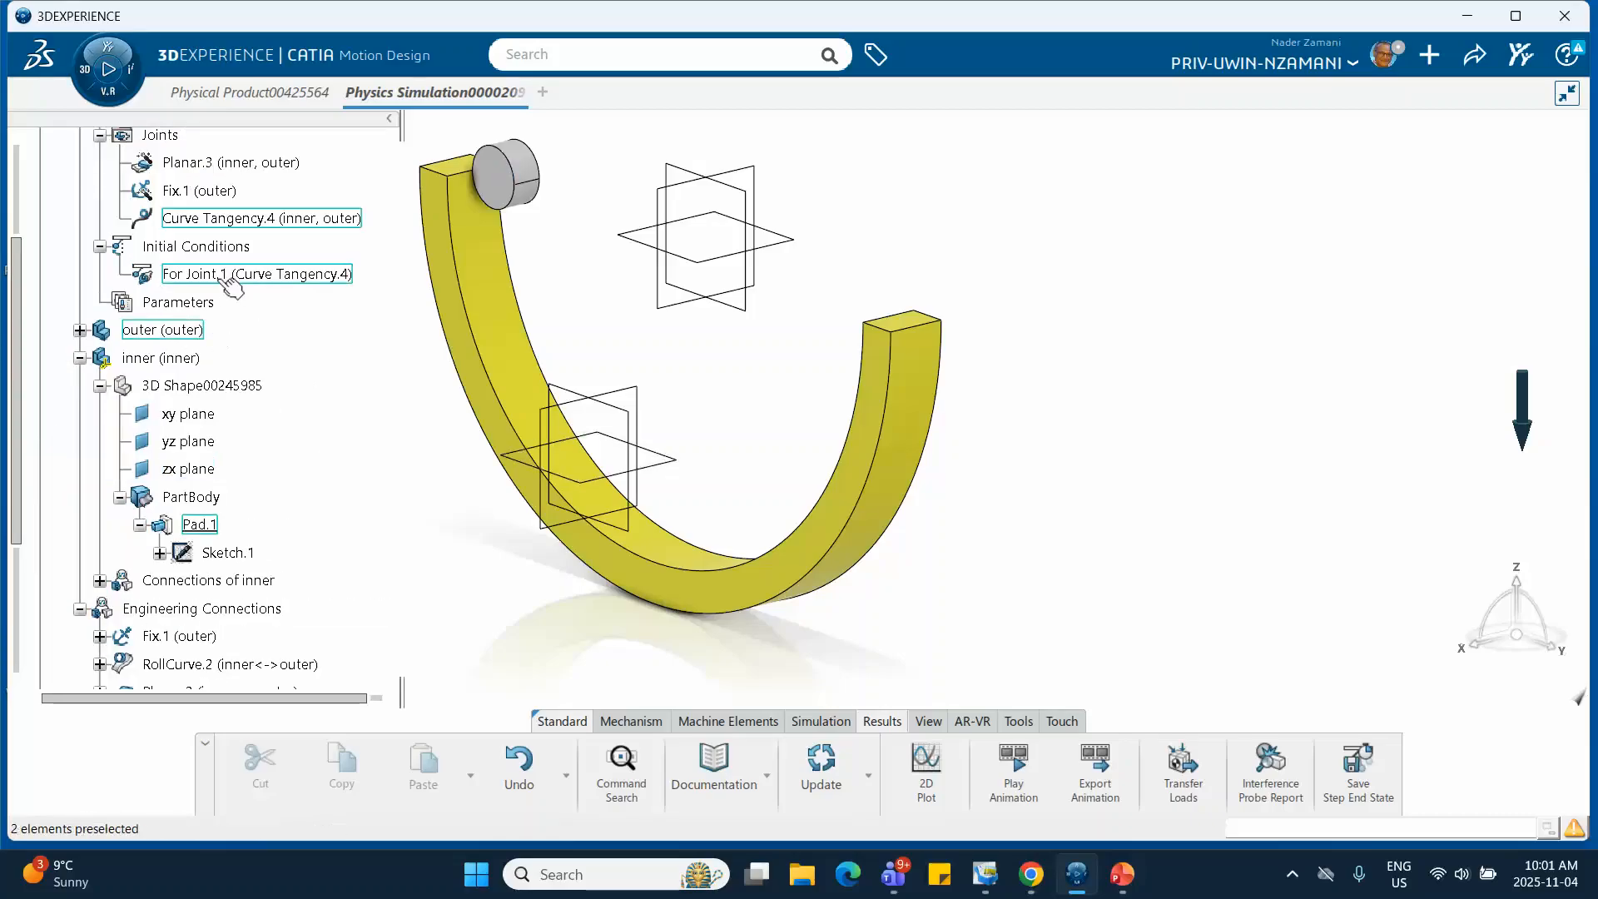
{"action": "double_click", "coordinate": [258, 274]}
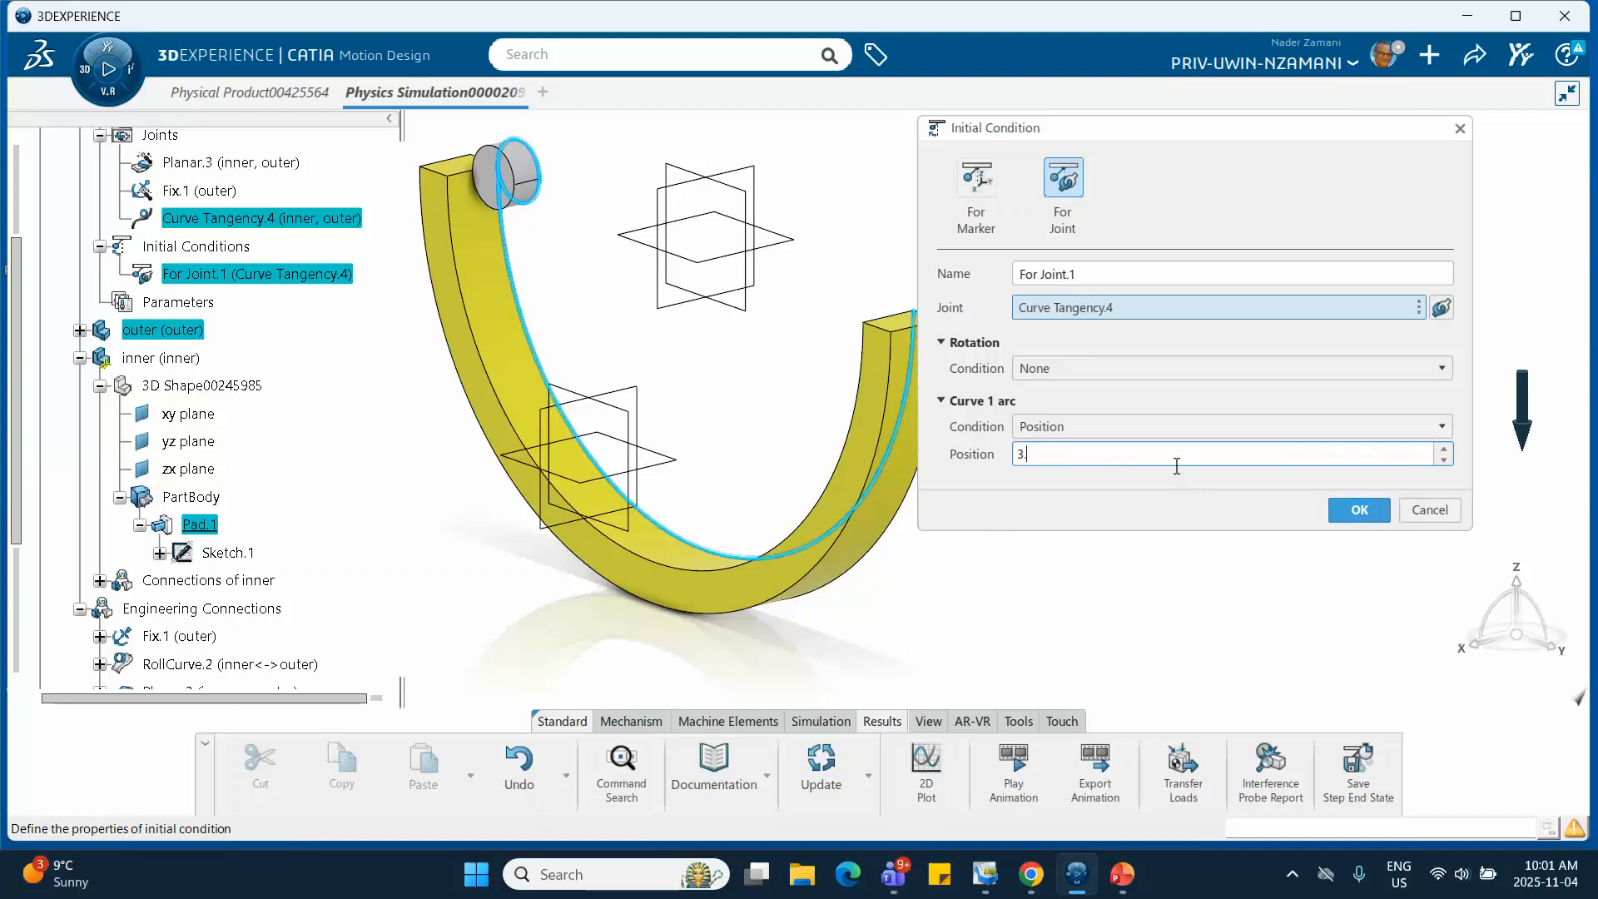
{"action": "left_click", "coordinate": [1355, 509]}
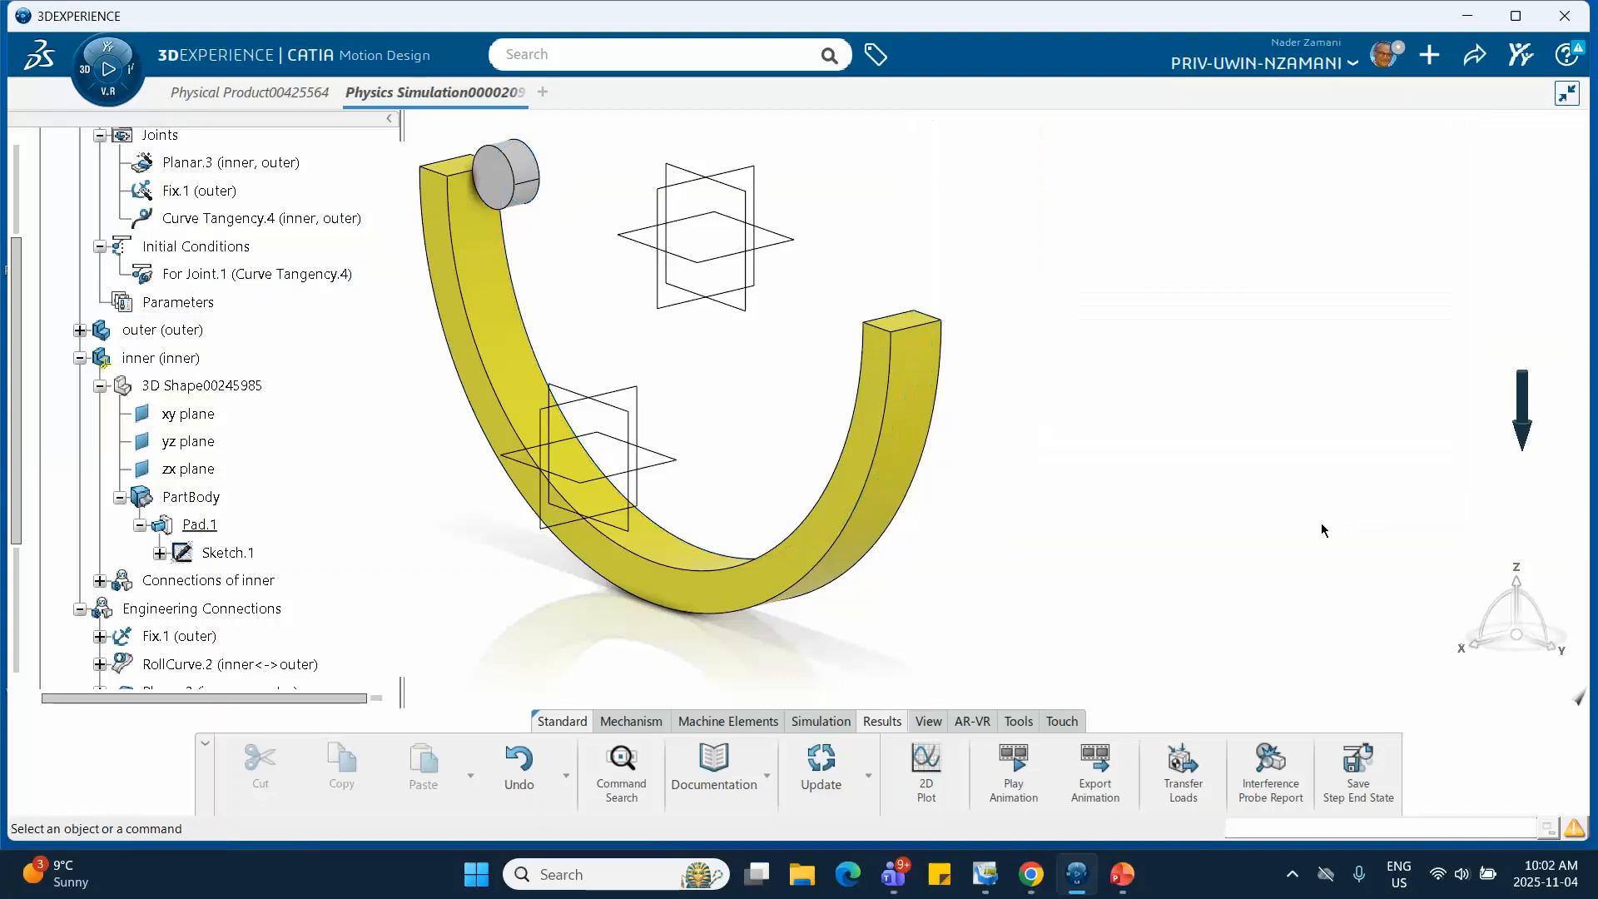
Rerun the motion analysis case with the increased arc position, without solving the initial state first.
{"action": "left_click", "coordinate": [637, 724]}
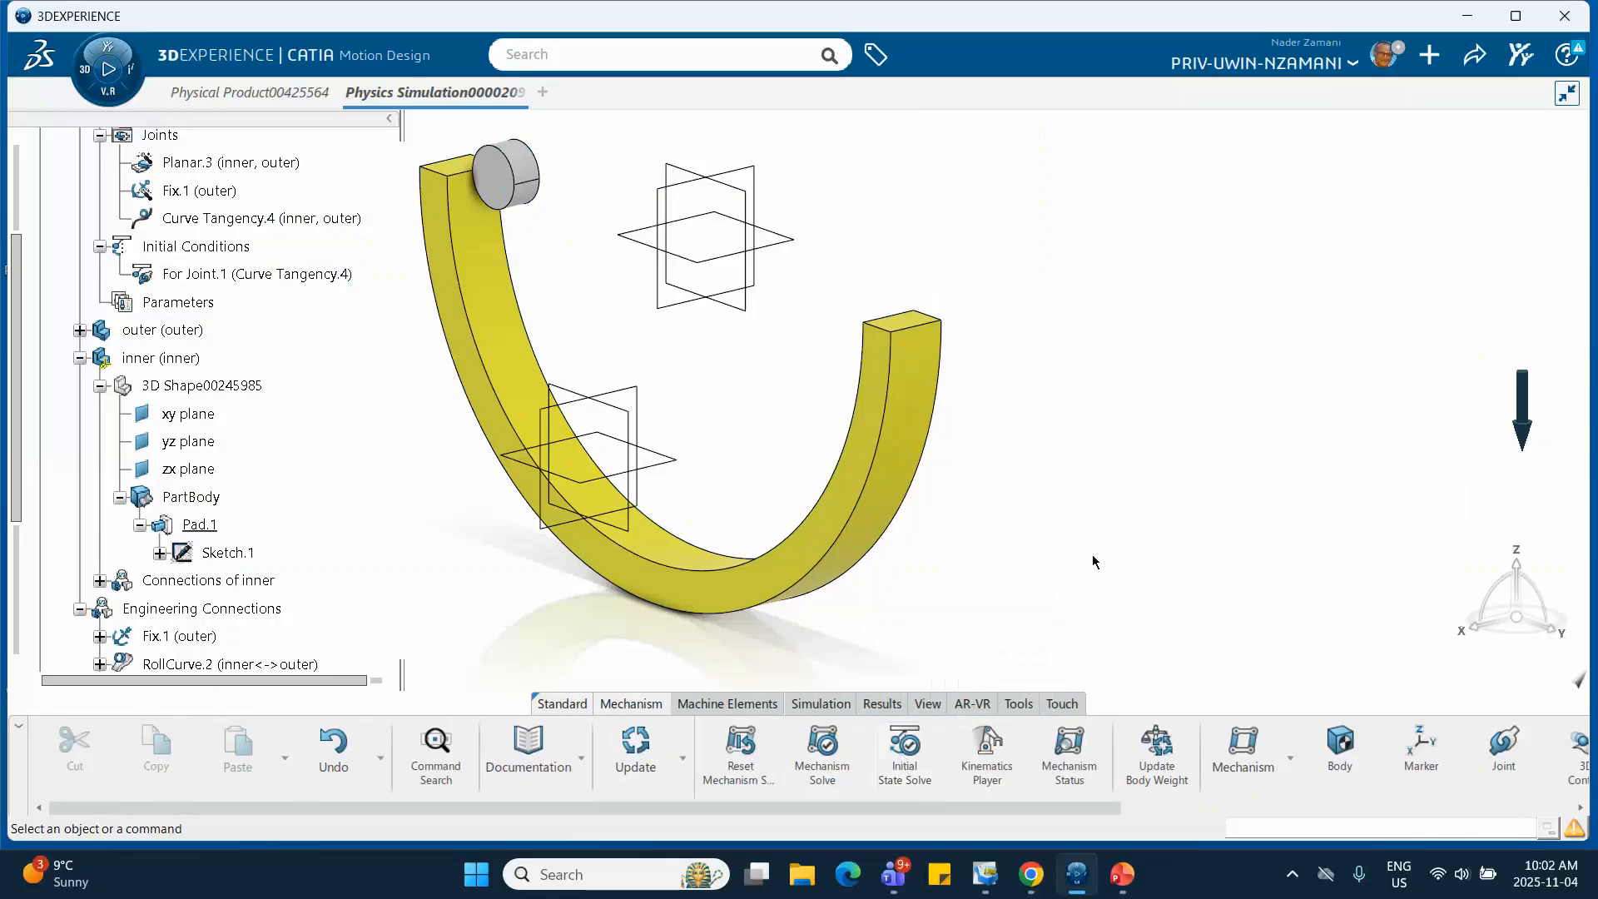
{"action": "left_click", "coordinate": [823, 706]}
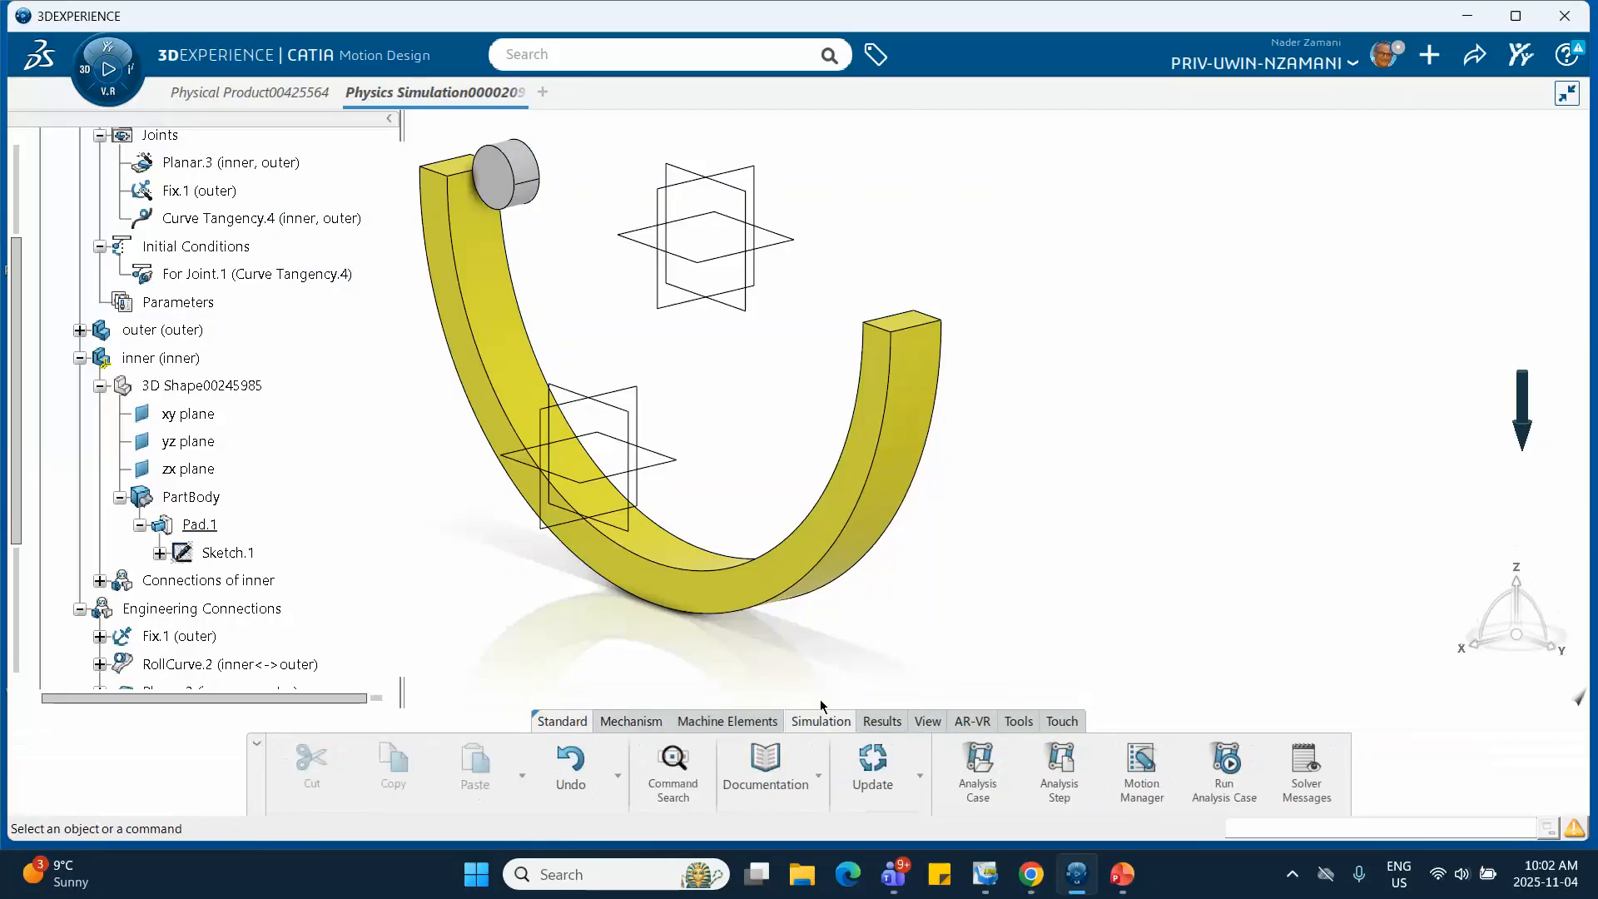
{"action": "left_click", "coordinate": [1224, 766]}
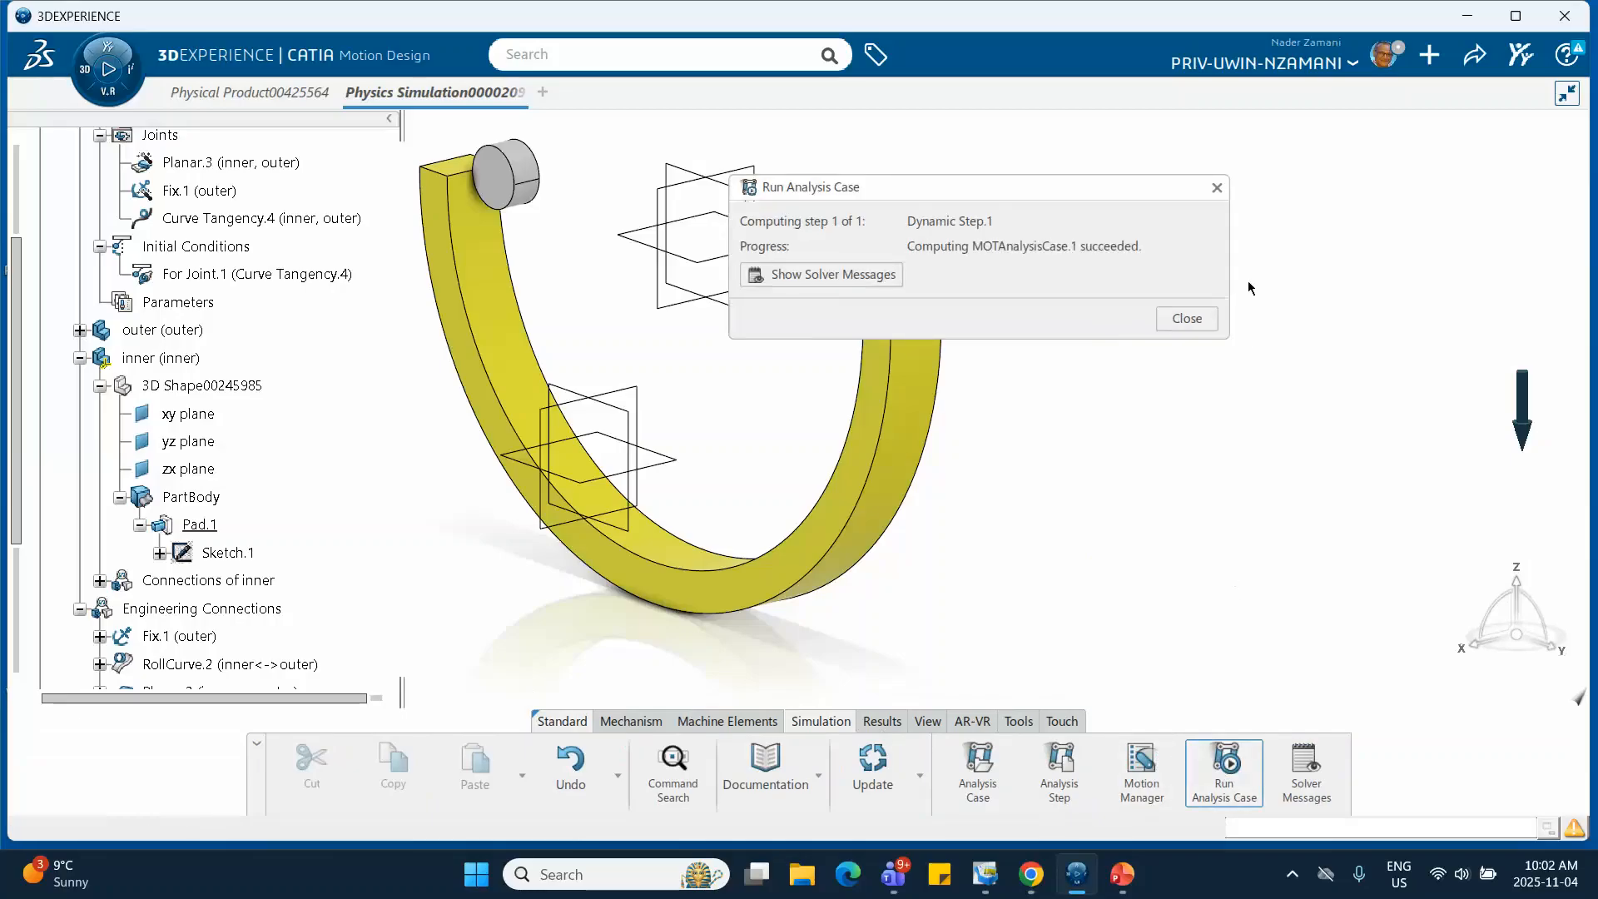
{"action": "left_click", "coordinate": [1217, 187]}
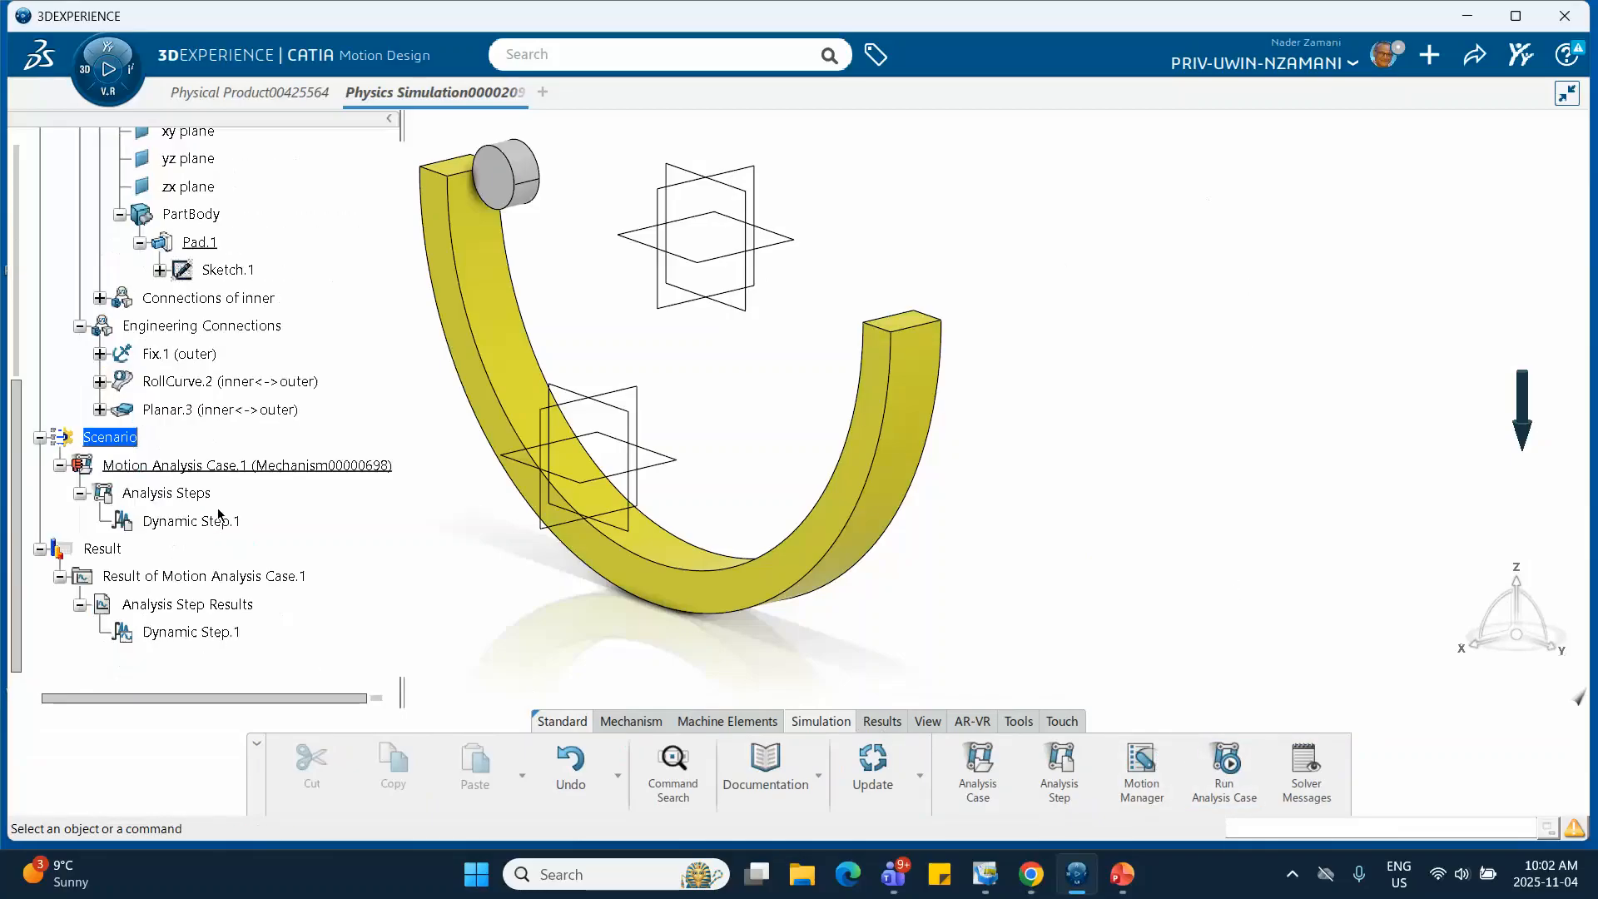
Play the animation of the recomputed Dynamic Step.1 result from the opposite release point and close the player.
{"action": "scroll", "coordinate": [216, 506], "scroll_direction": "down", "scroll_amount": 2}
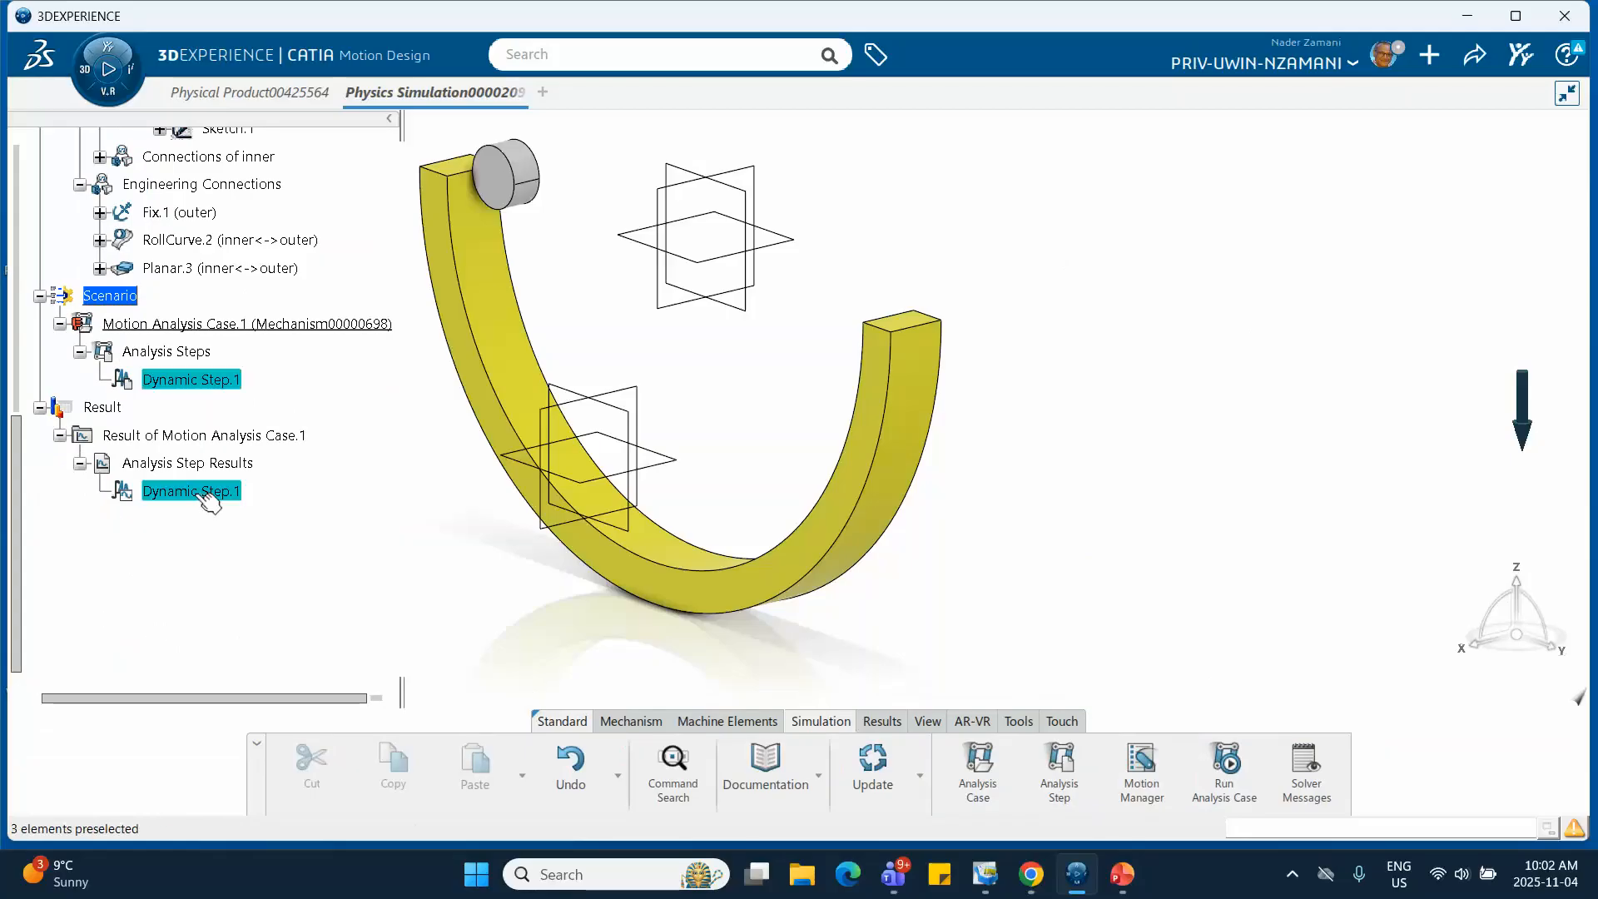
{"action": "left_click", "coordinate": [204, 492]}
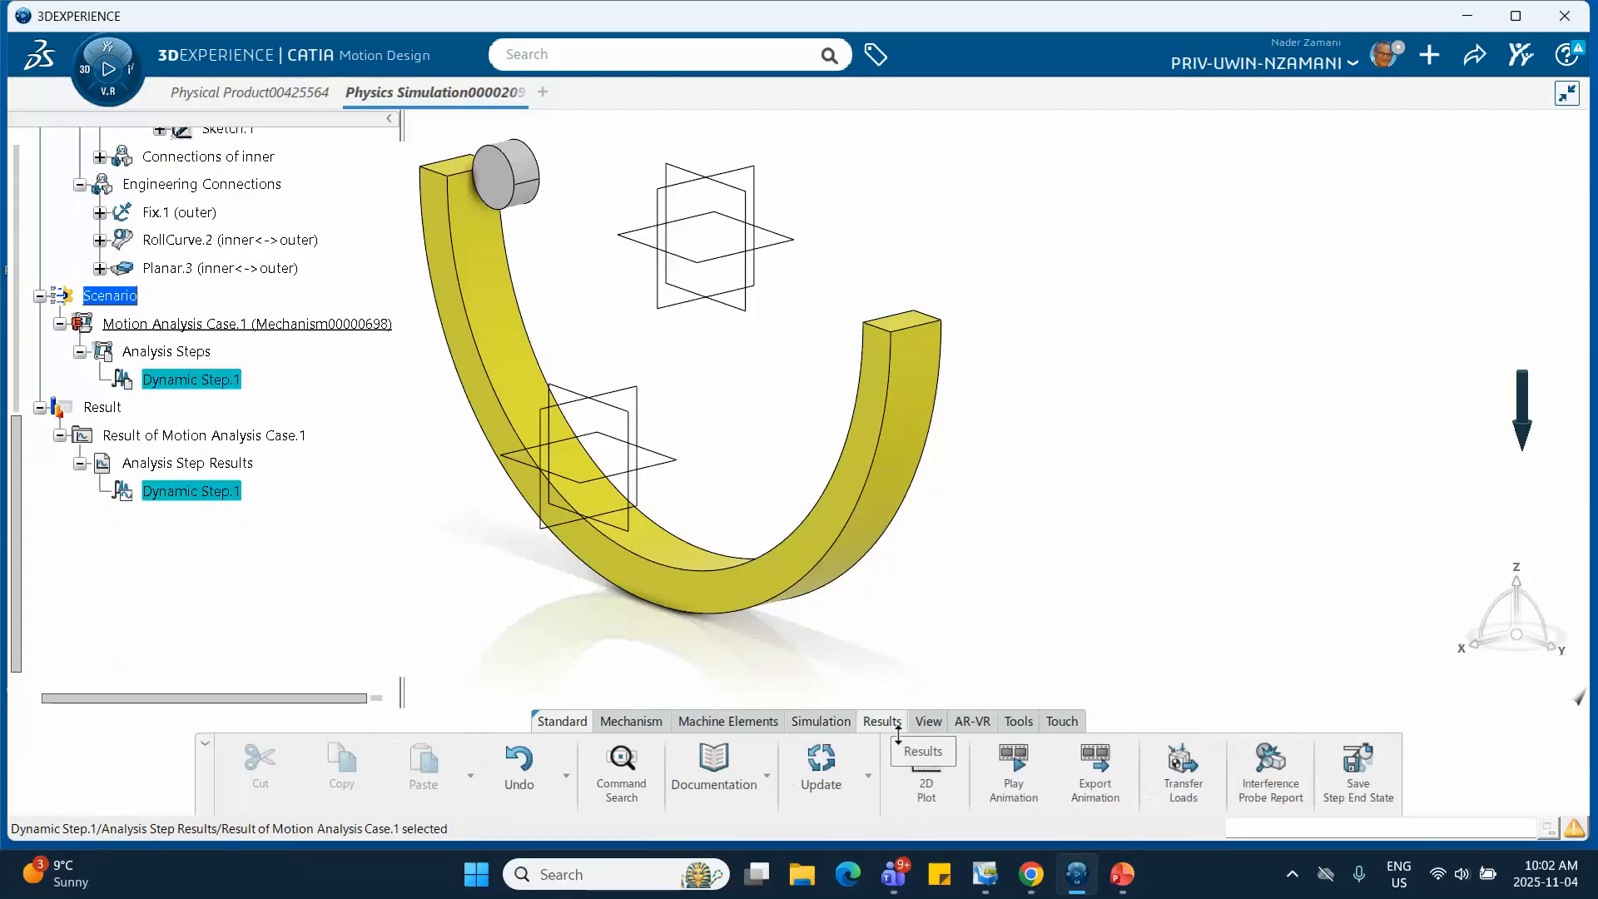
{"action": "left_click", "coordinate": [1013, 773]}
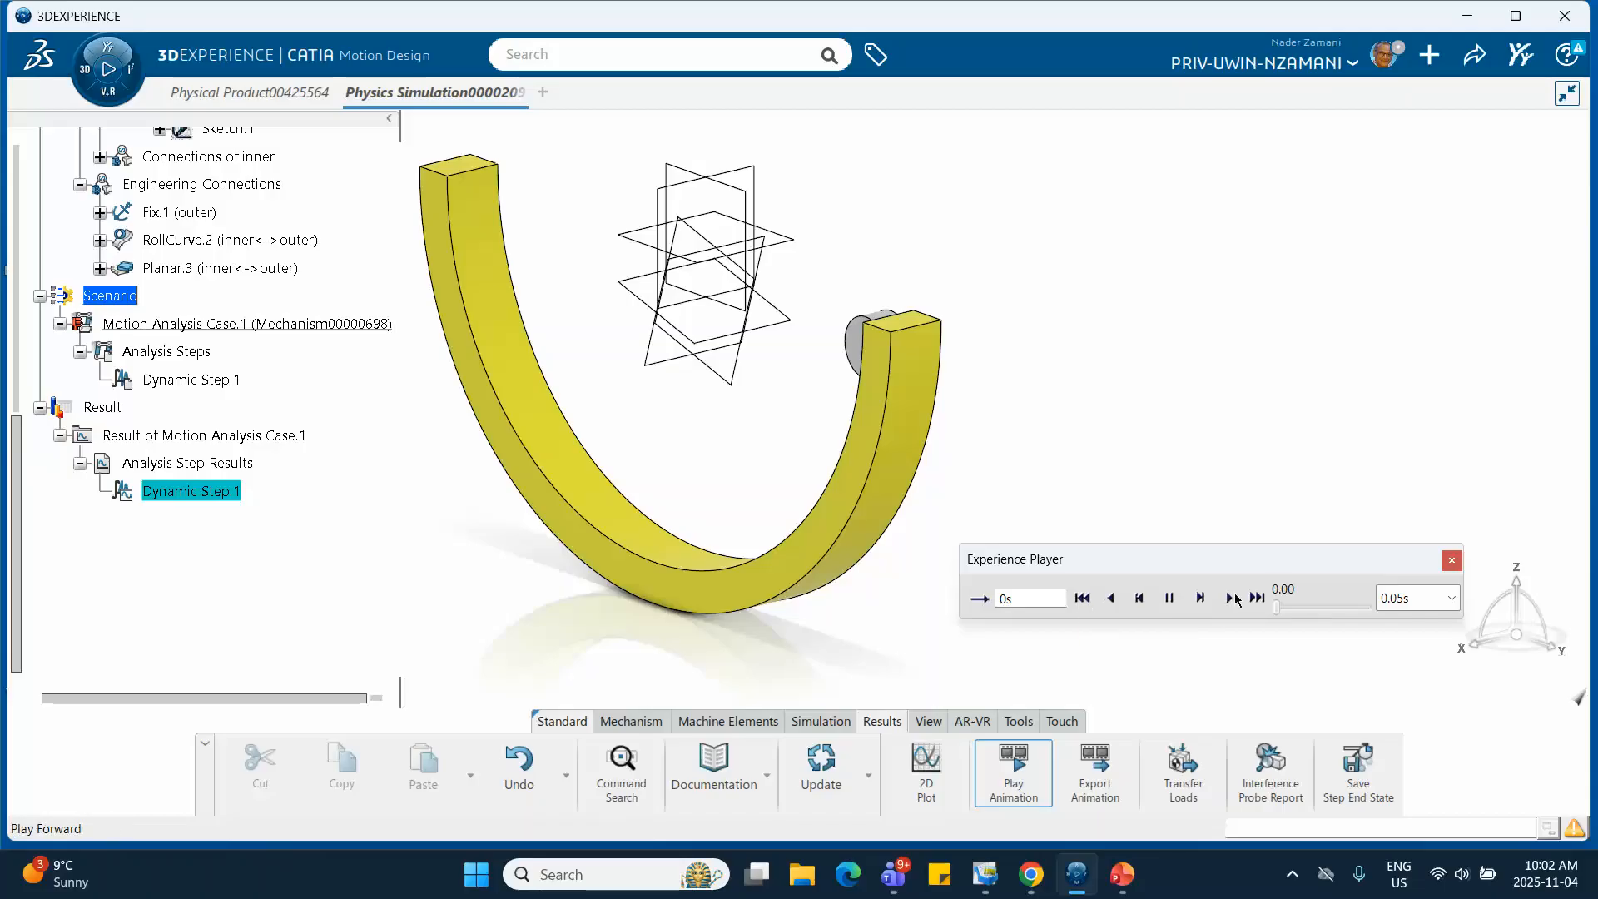
{"action": "left_click", "coordinate": [1228, 598]}
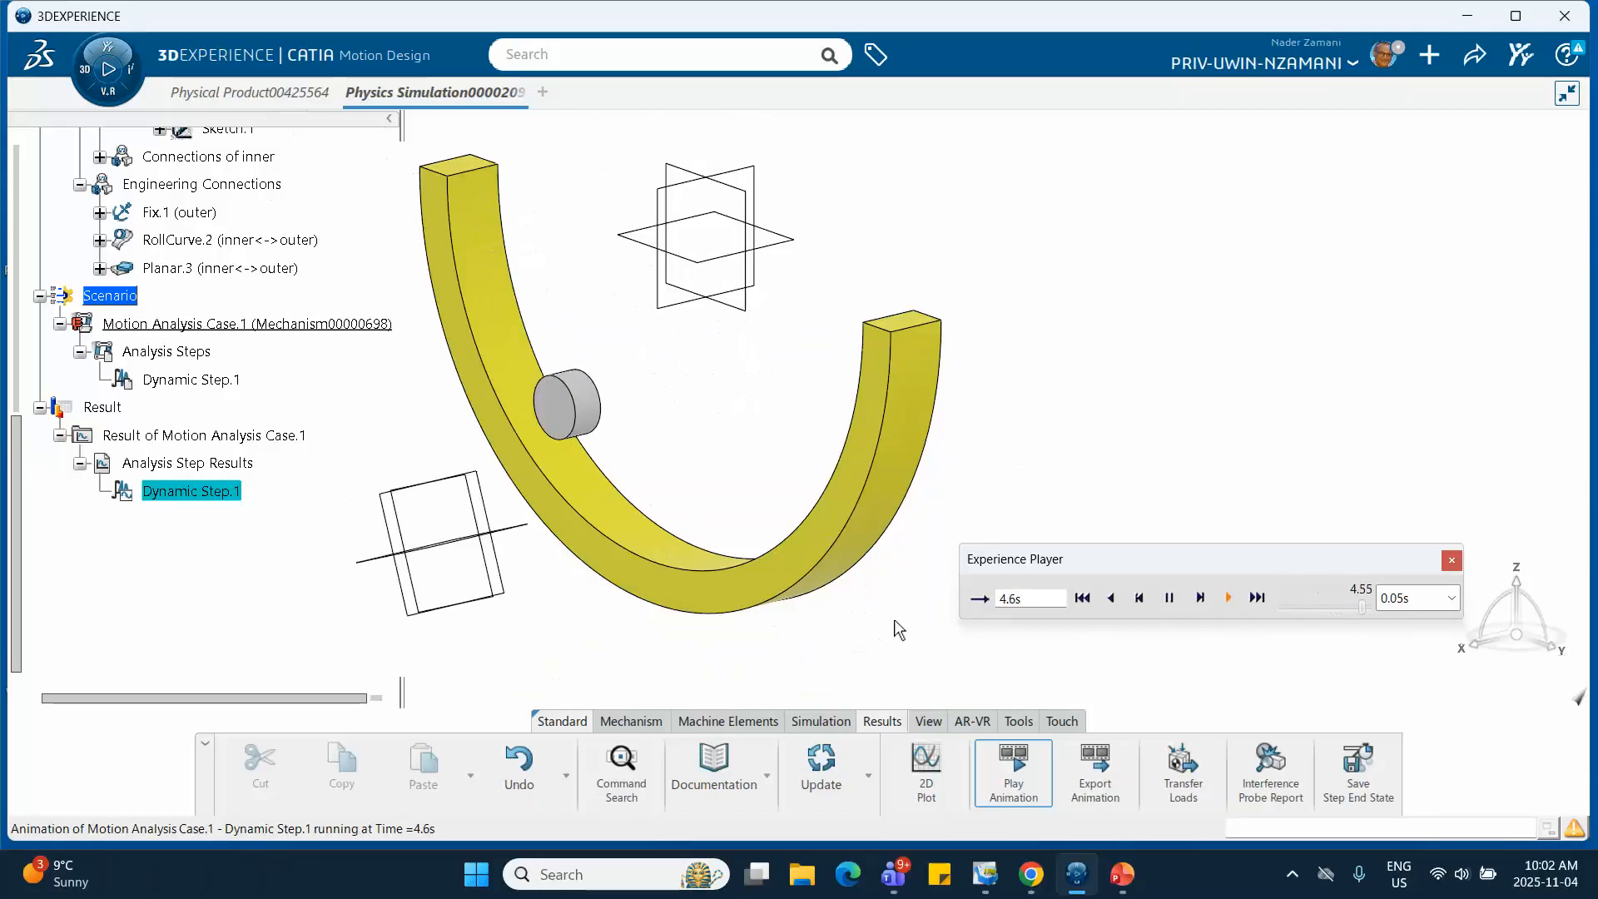
{"action": "left_click", "coordinate": [1451, 559]}
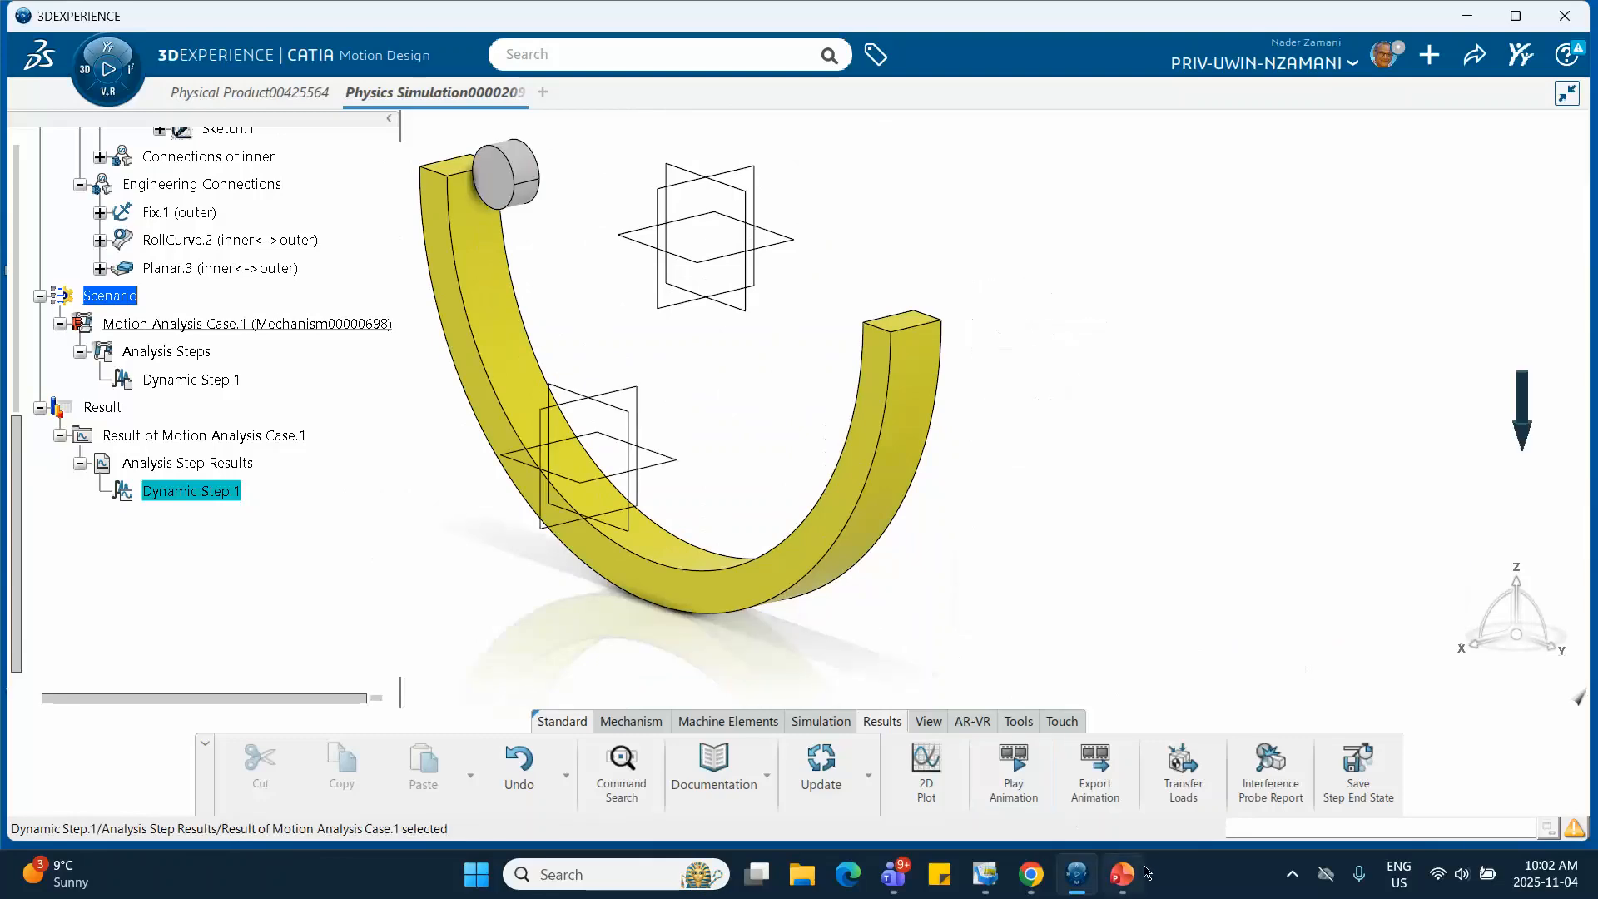
Switch to the PowerPoint presentation showing the cylinder rolling problem.
{"action": "left_click", "coordinate": [1121, 881]}
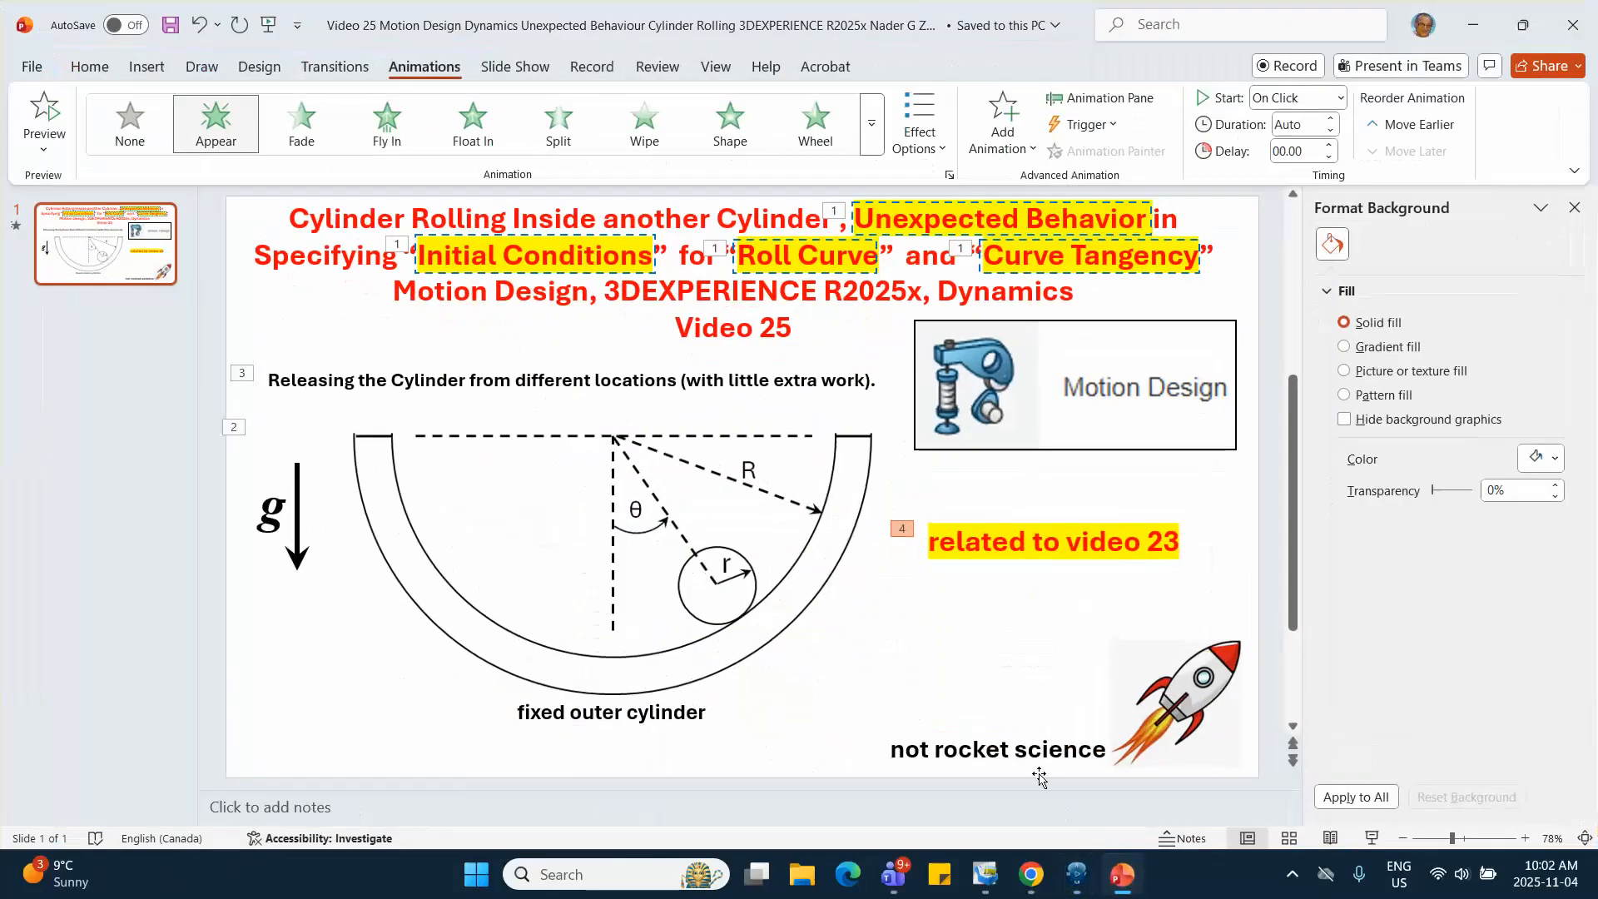